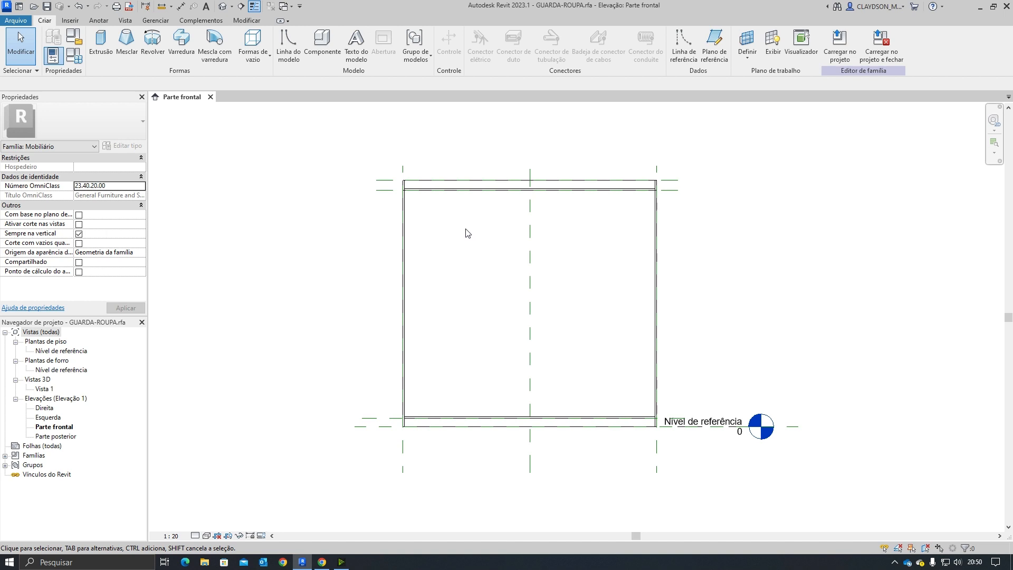
Step: Open the 3D view and orbit around the wardrobe carcass to inspect it
double_click(42, 389)
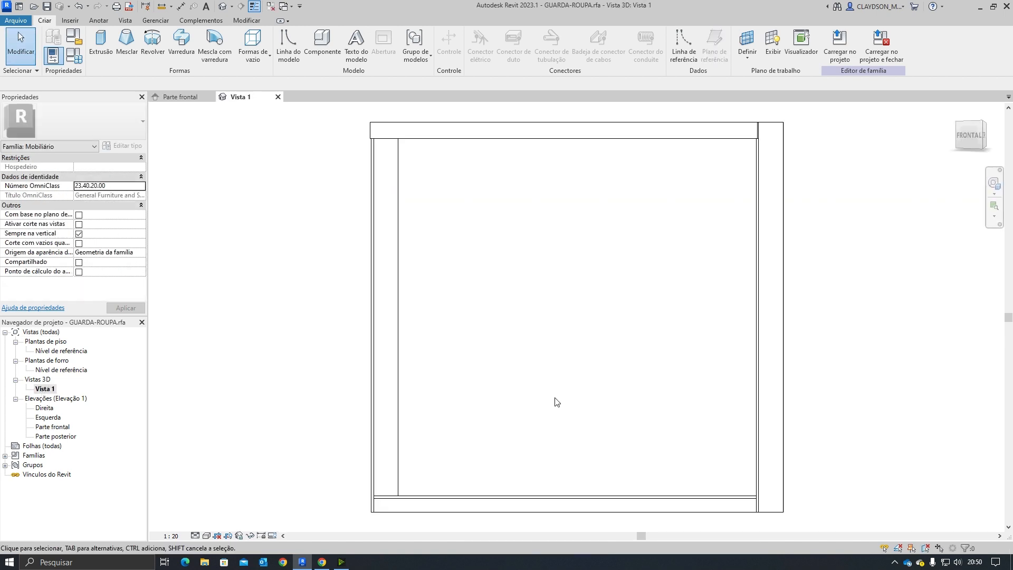
shift+middle_drag(587, 337, 496, 378)
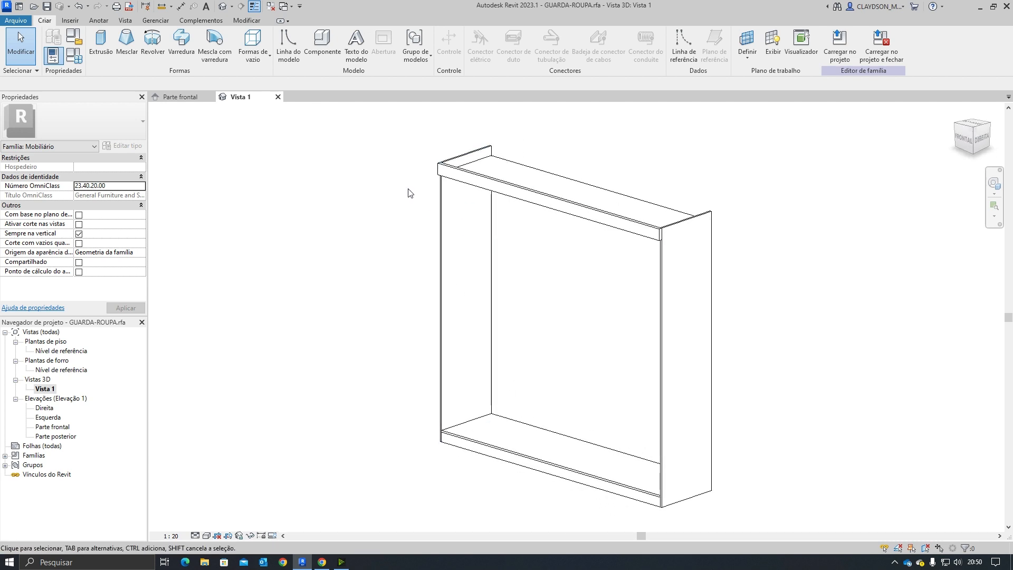
mouse_move(530, 285)
shift+middle_down()
mouse_move(600, 301)
mouse_move(726, 287)
mouse_move(644, 303)
mouse_move(556, 294)
mouse_move(590, 276)
mouse_move(538, 294)
shift+middle_up()
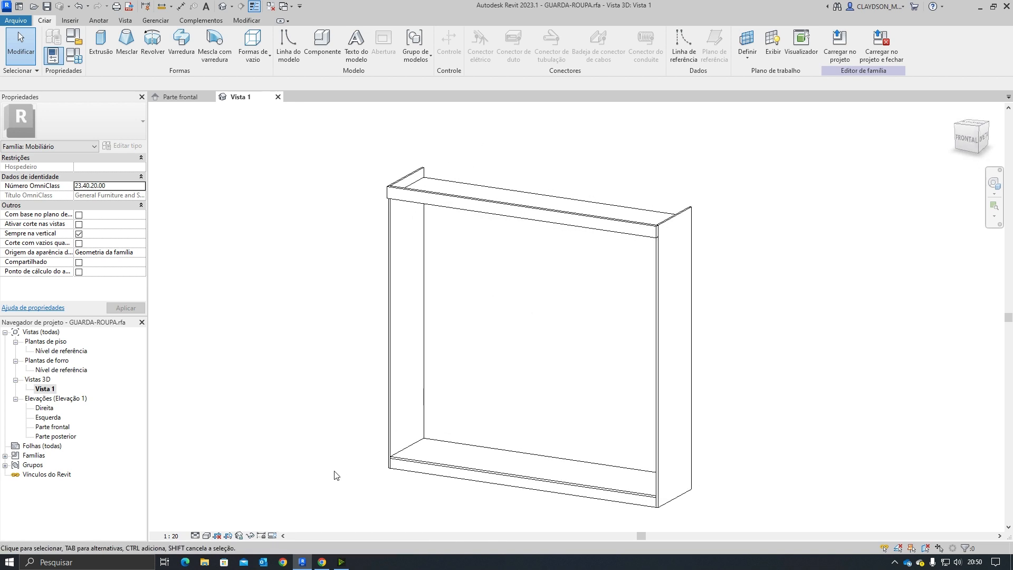
Step: Switch to the browser and study the assembly manual's exploded drawing and parts list dimensions
click(322, 562)
scroll(528, 254, down, 5)
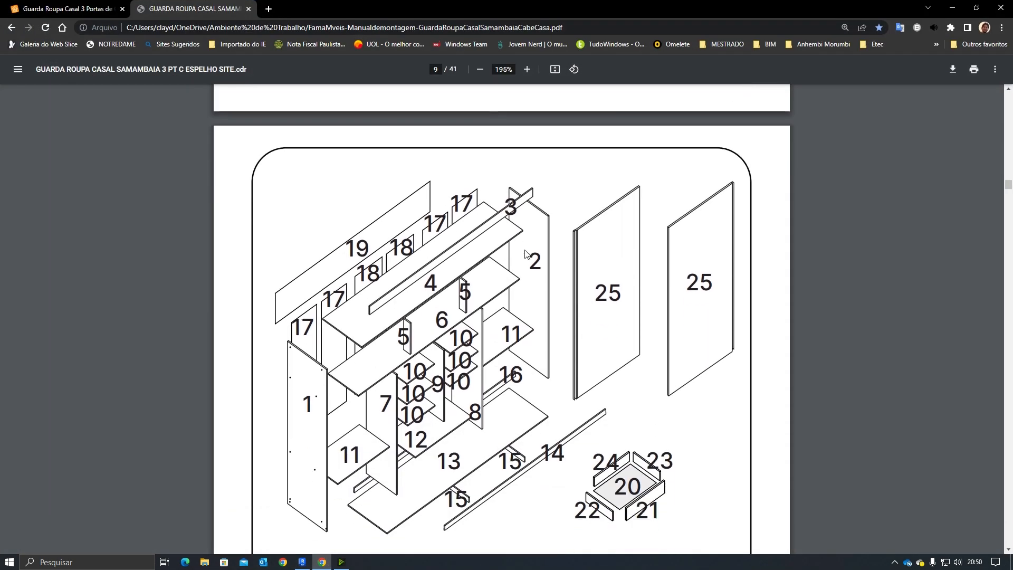
scroll(528, 255, down, 1)
scroll(419, 319, up, 4)
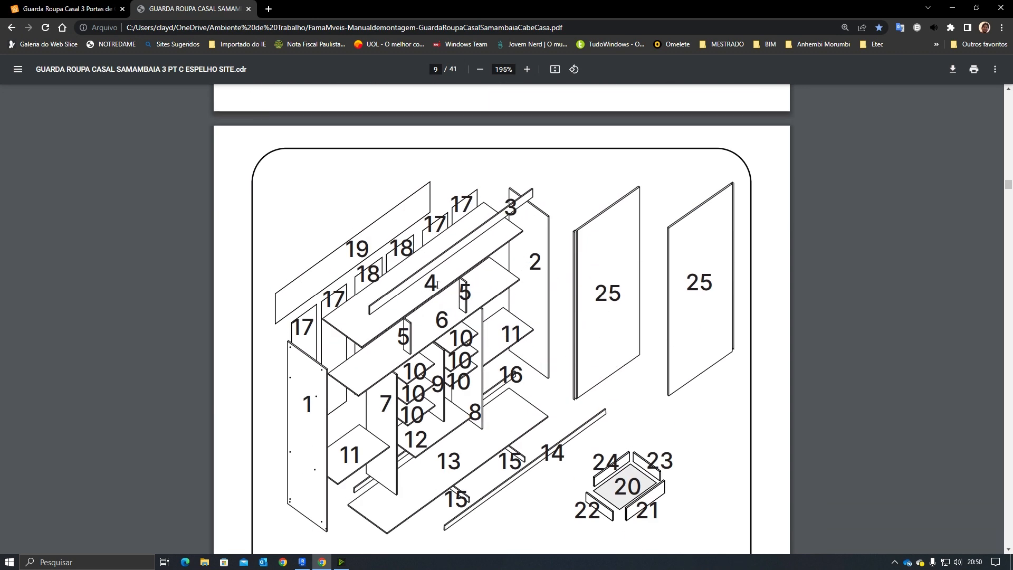
double_click(441, 320)
click(447, 332)
scroll(447, 328, up, 10)
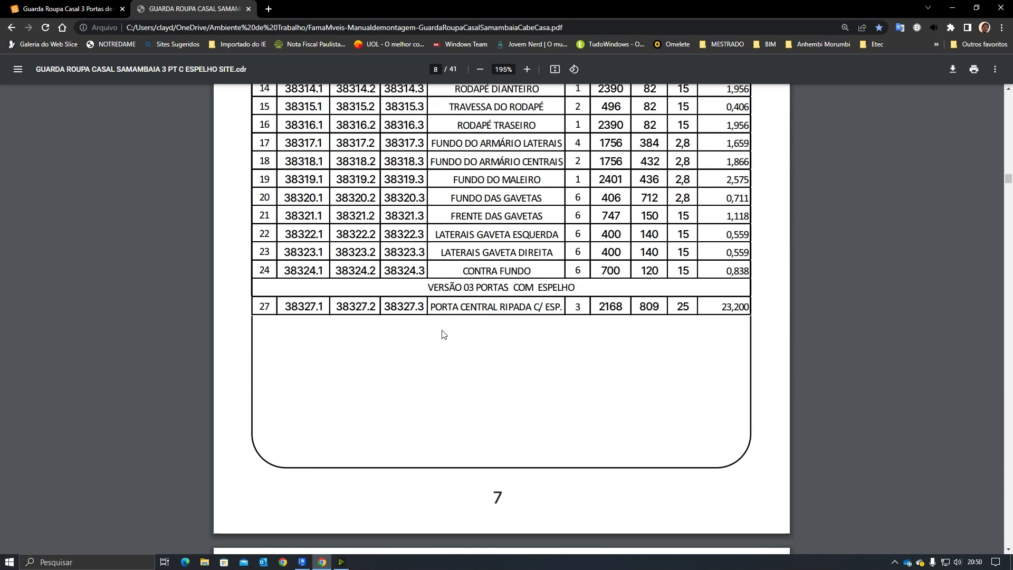
scroll(301, 189, up, 1)
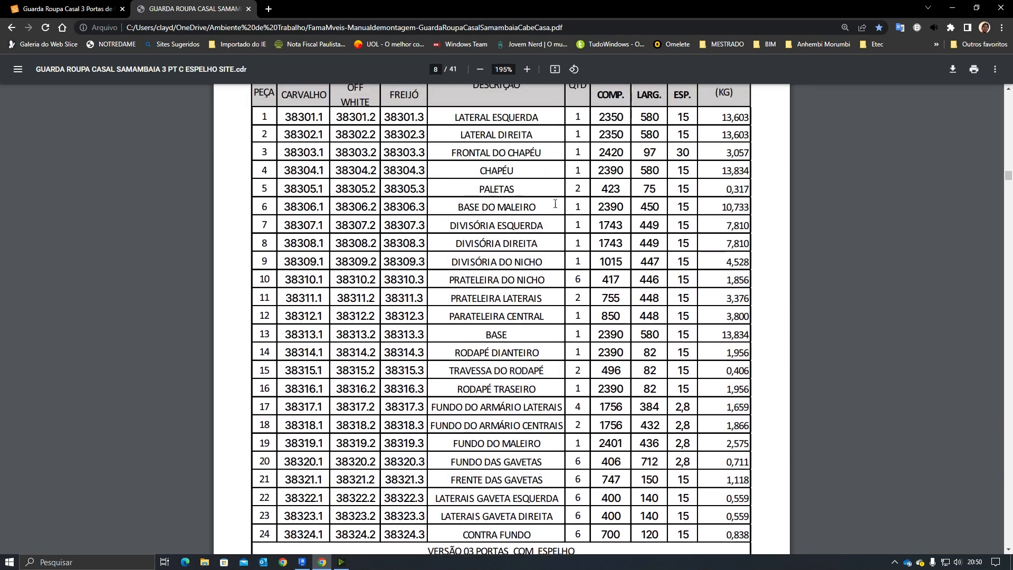
drag(593, 207, 621, 206)
drag(641, 208, 659, 207)
drag(602, 189, 623, 191)
scroll(532, 366, down, 15)
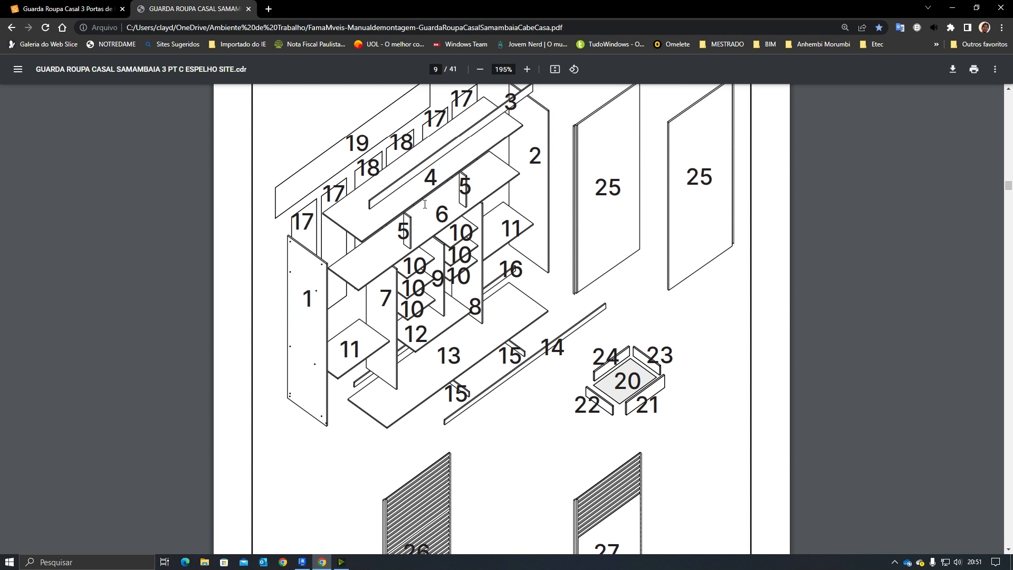
Step: Return to the model, open the front elevation view and zoom in on the top of the carcass
click(302, 561)
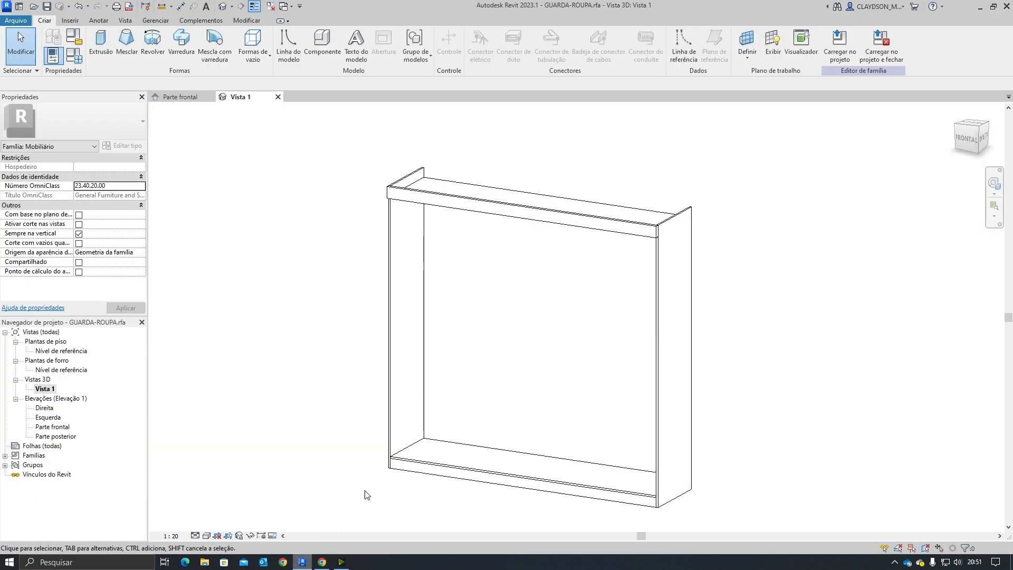
shift+middle_drag(504, 363, 556, 303)
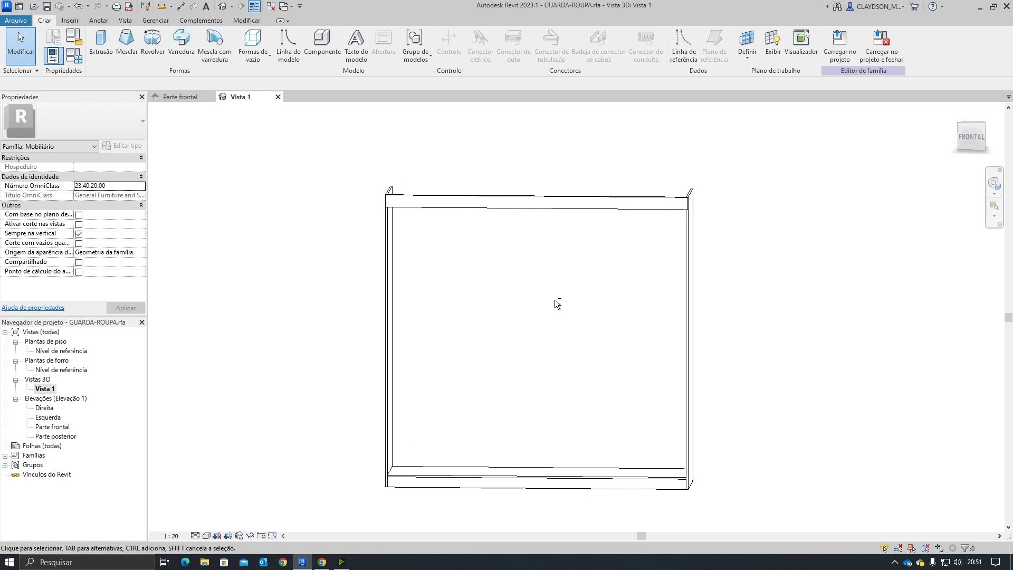
double_click(52, 427)
scroll(591, 280, up, 5)
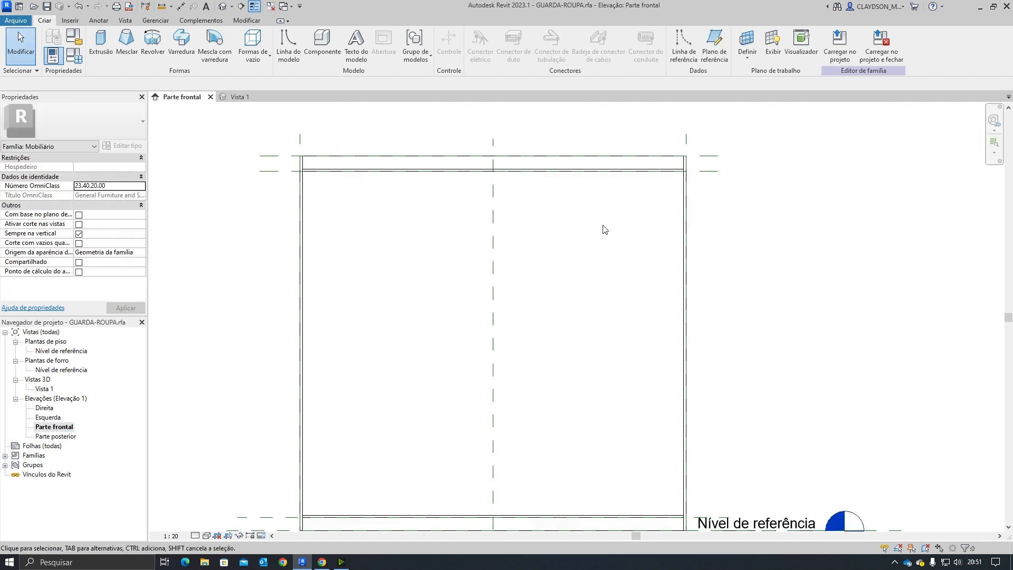
middle_drag(579, 248, 648, 260)
click(837, 155)
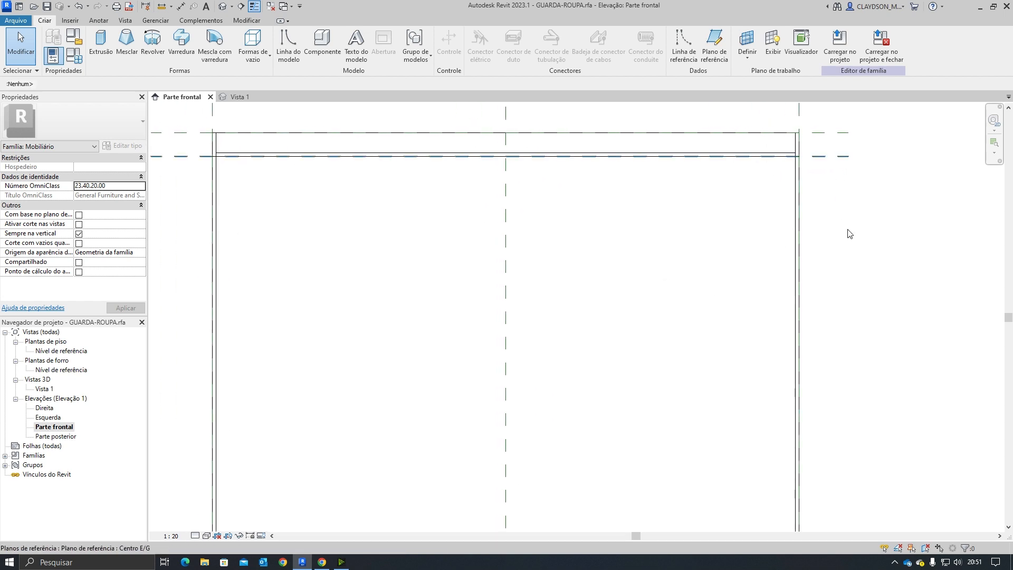
Step: Look up the length of the paletas, piece 5, in the manual's parts list
click(321, 563)
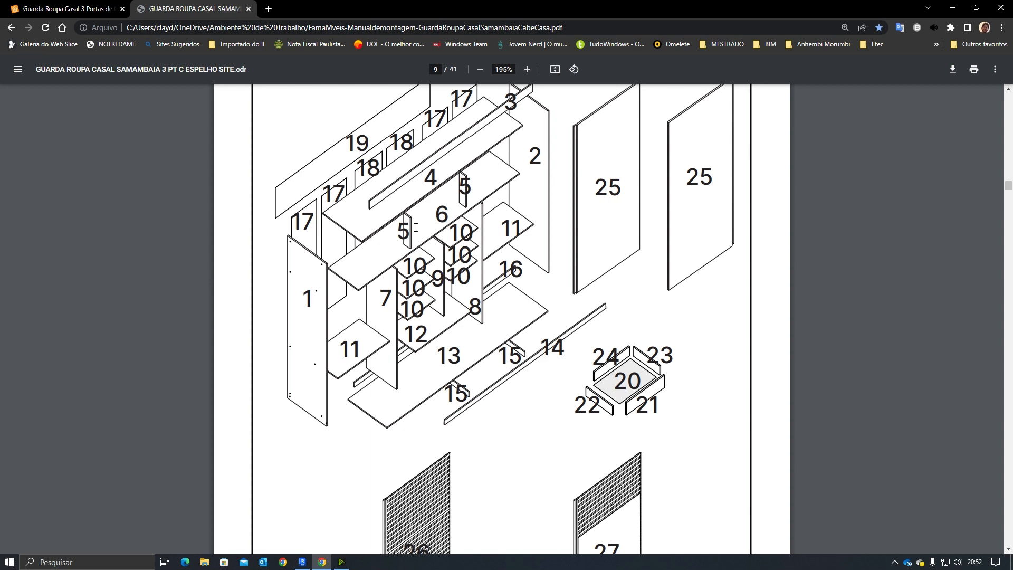
scroll(455, 289, up, 15)
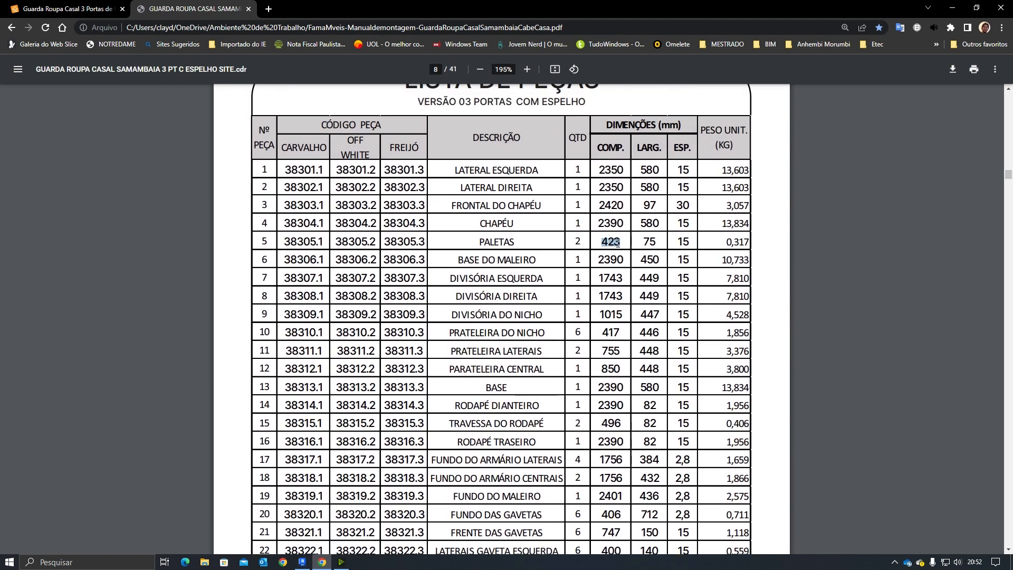
click(605, 285)
click(302, 561)
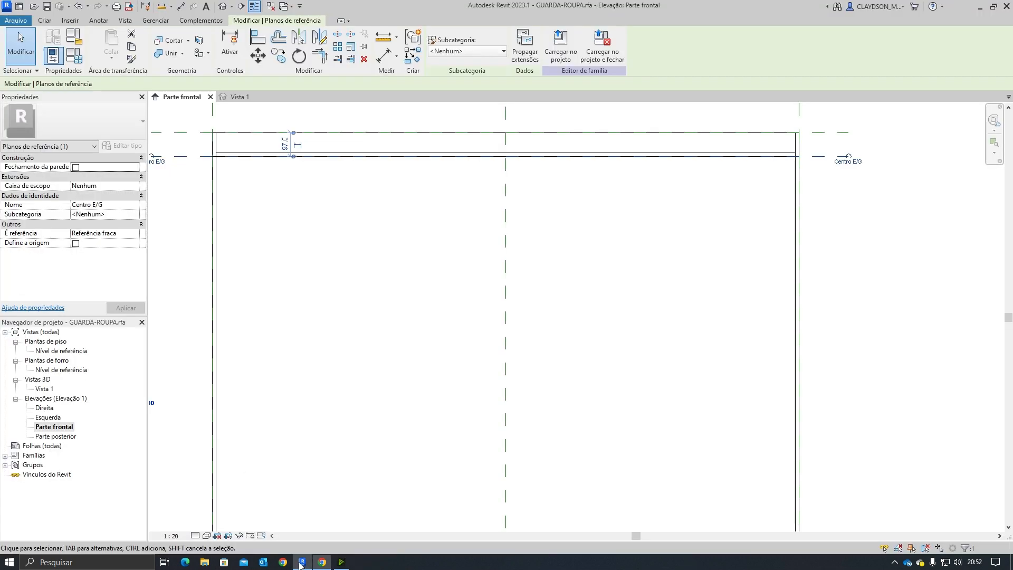
Step: Copy the upper reference plane 423 mm downward
click(828, 156)
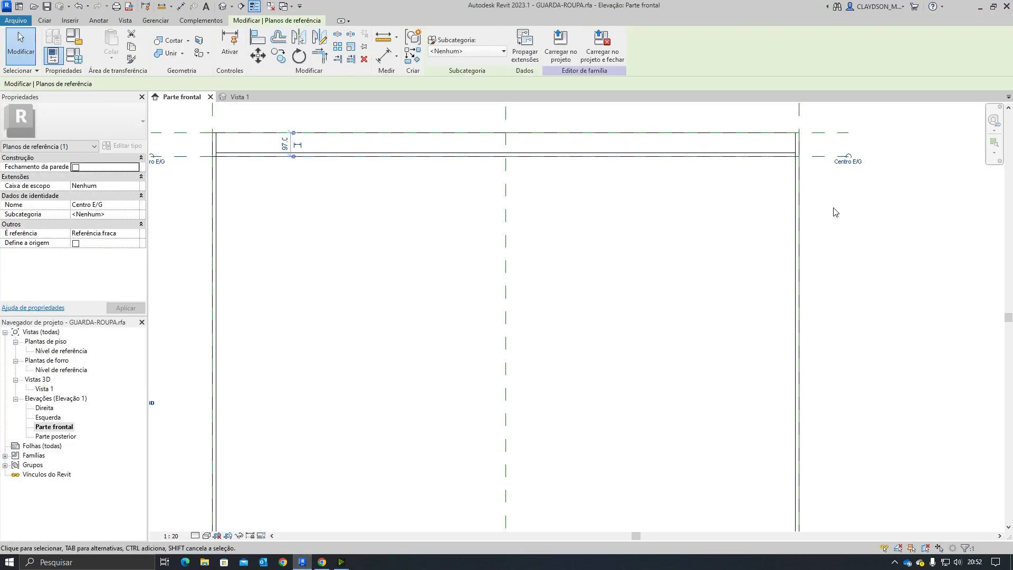
click(278, 55)
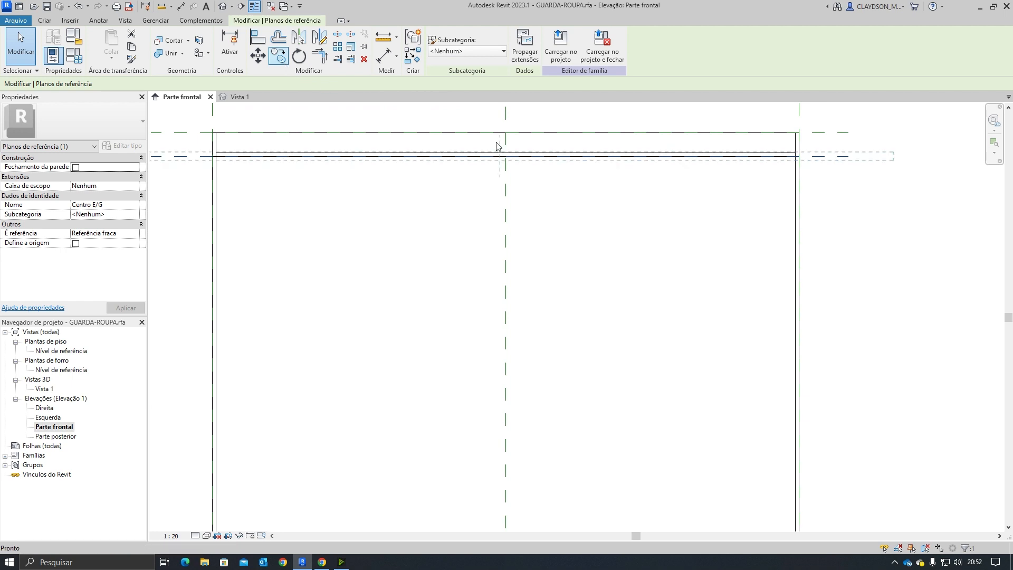
click(839, 156)
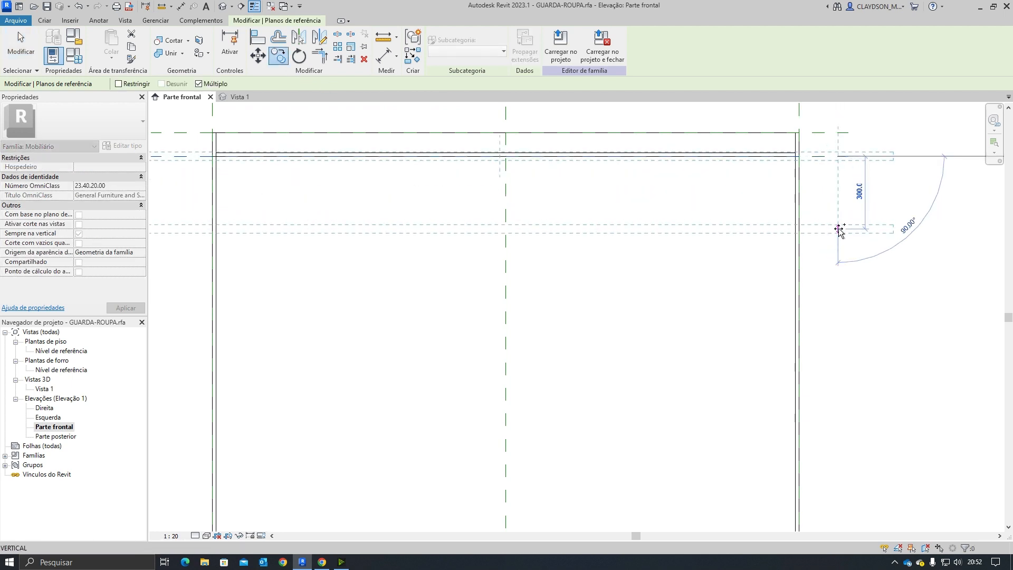
text(423)
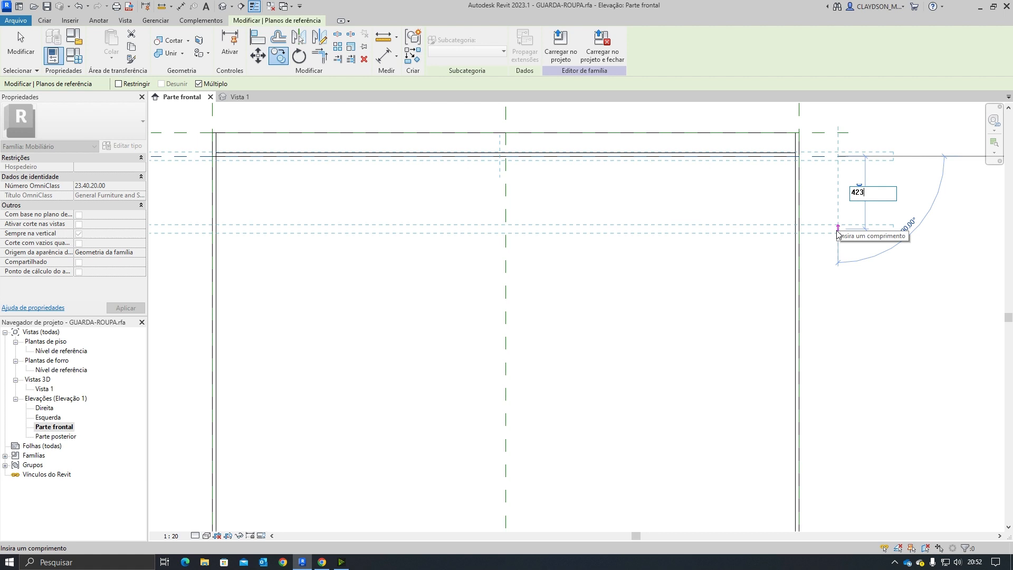
key(Return)
key(Escape)
key(Escape)
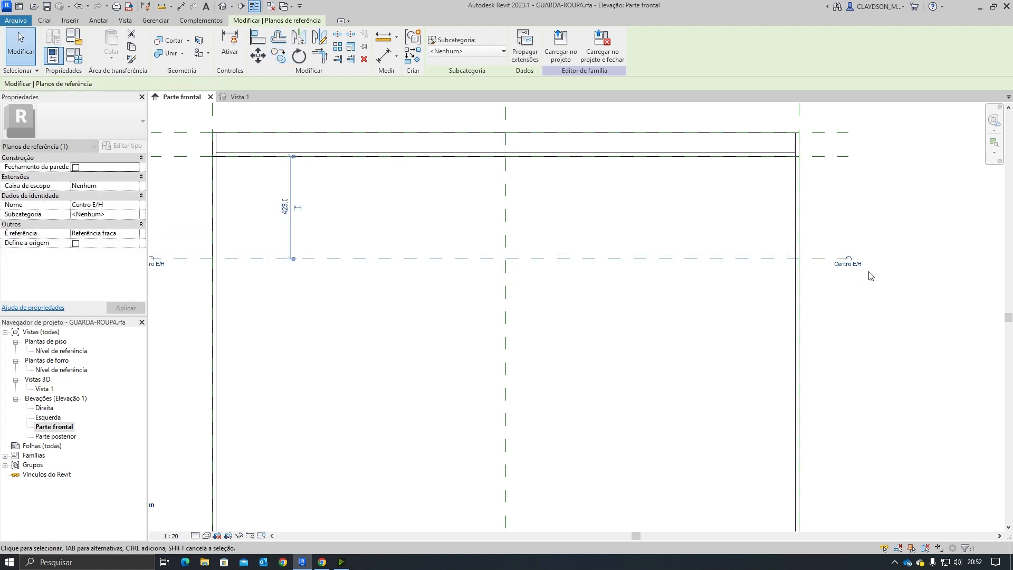
Step: Rename the copied reference plane as ult. prat
scroll(876, 293, down, 1)
middle_drag(643, 321, 717, 283)
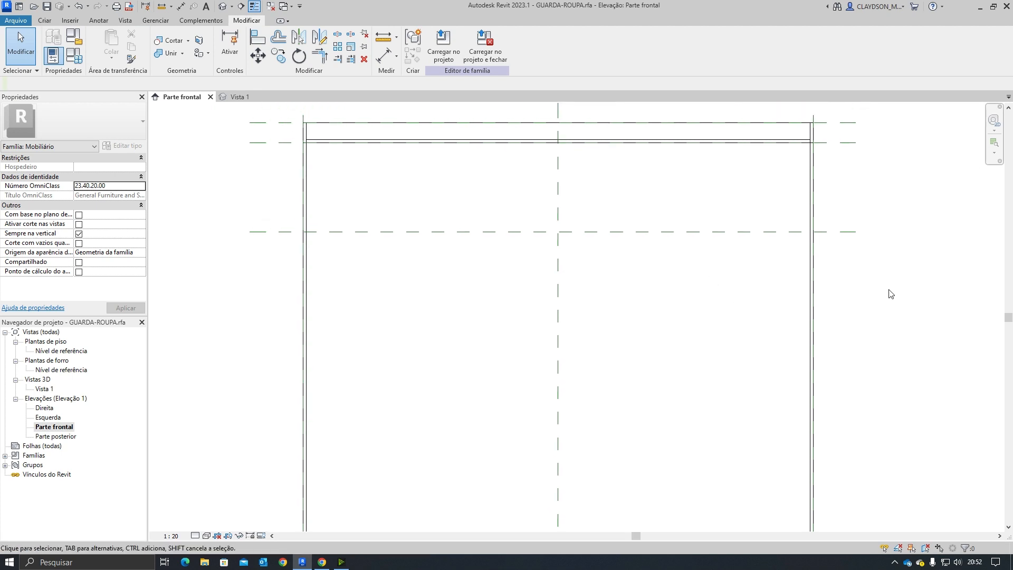
click(848, 234)
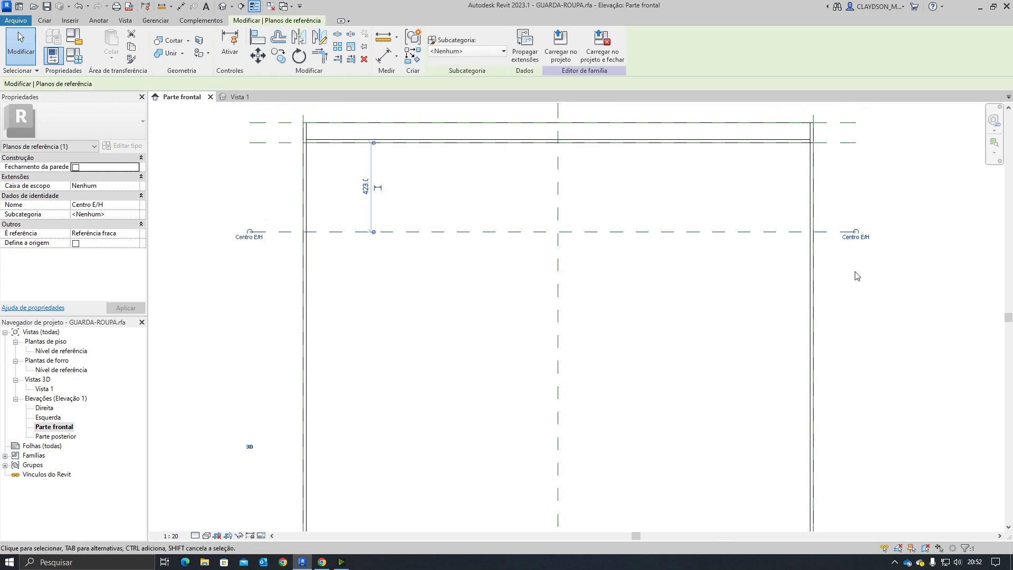
click(853, 236)
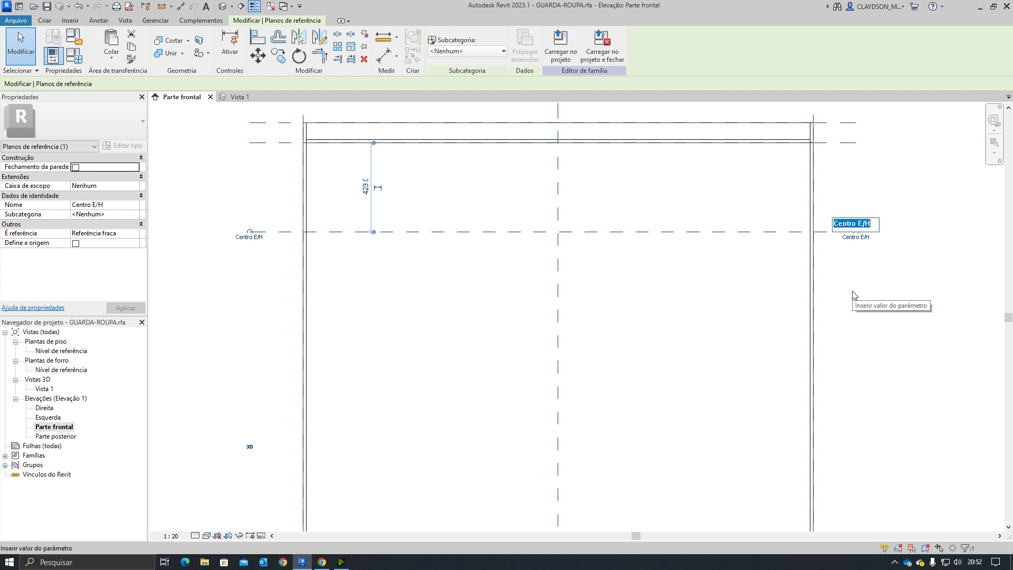
key(BackSpace)
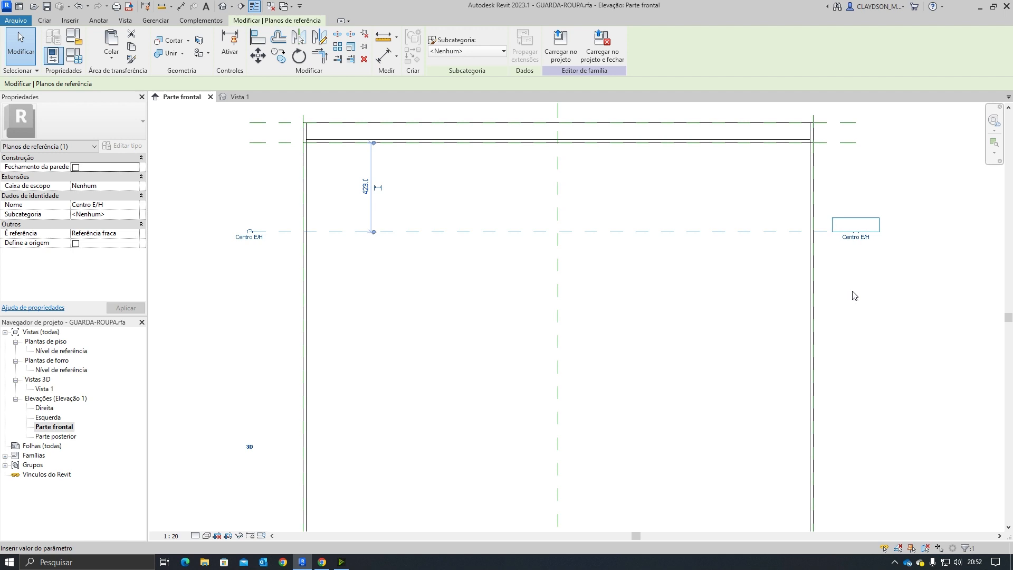
text(ult. prat.)
key(Return)
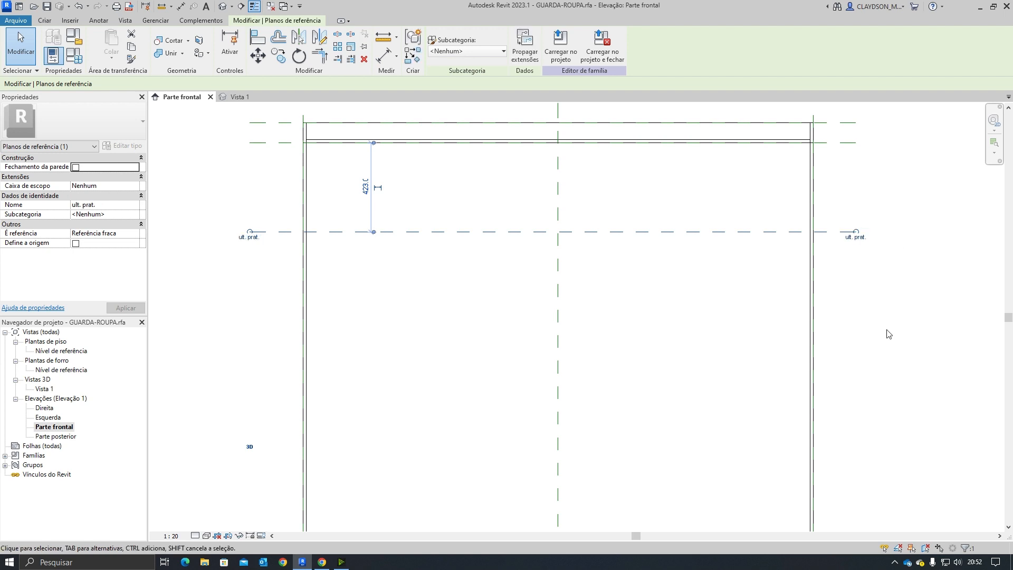
click(750, 254)
click(750, 235)
click(683, 309)
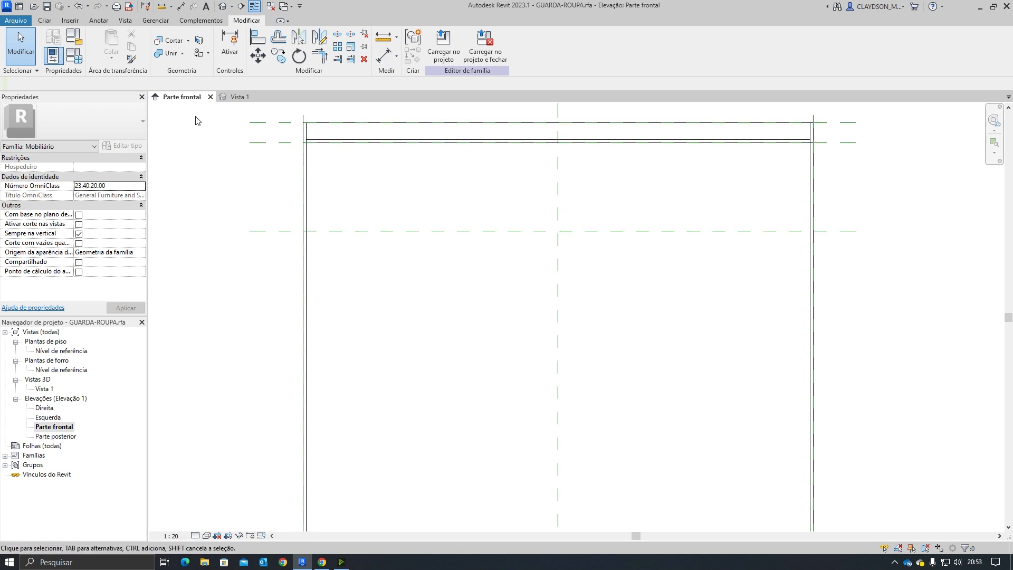
Step: Switch to the 3D view and compare the model with the manual's exploded drawing
click(254, 101)
shift+middle_drag(469, 302, 465, 324)
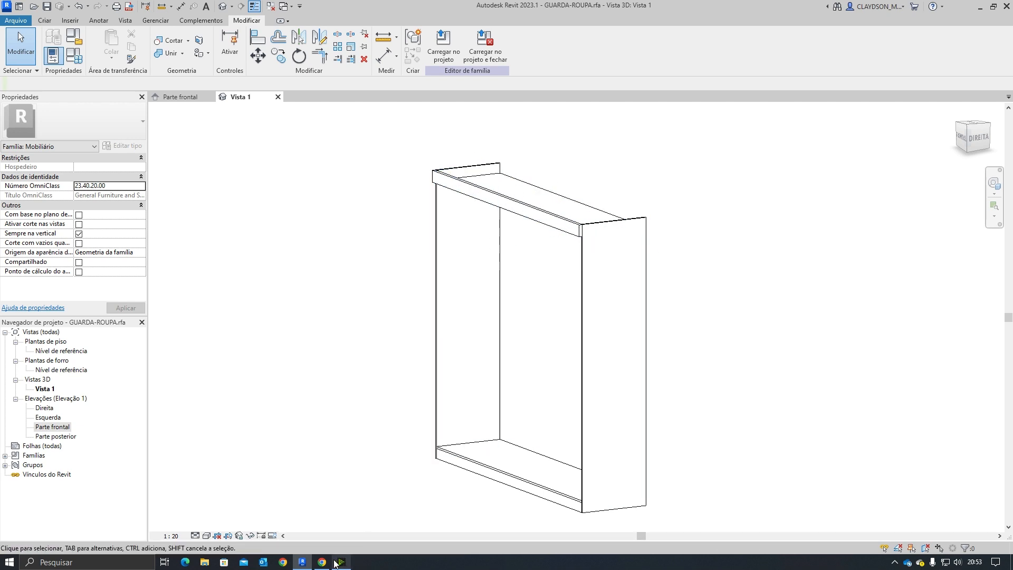
click(322, 562)
scroll(524, 264, down, 5)
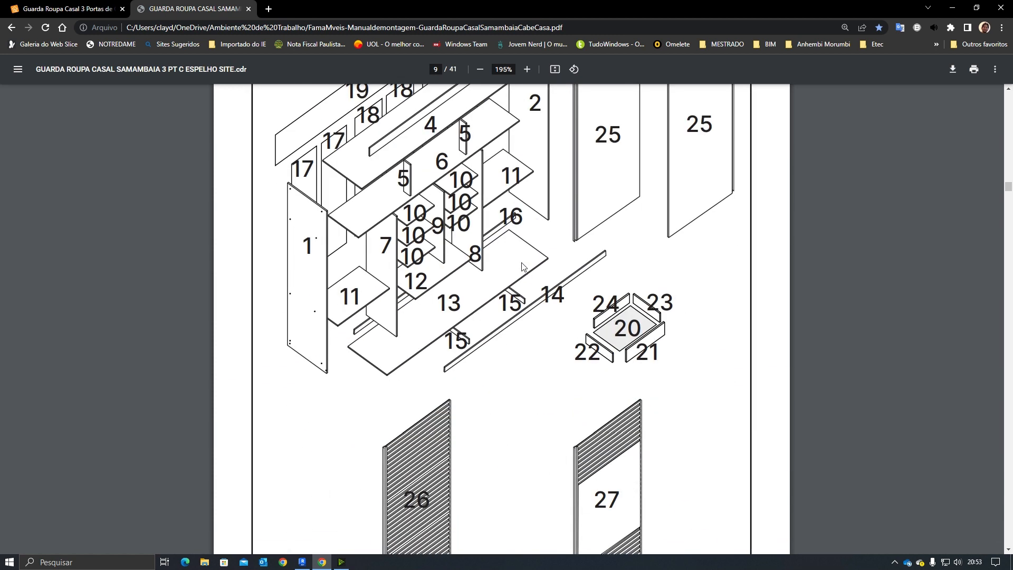
click(301, 563)
shift+middle_drag(523, 268, 539, 276)
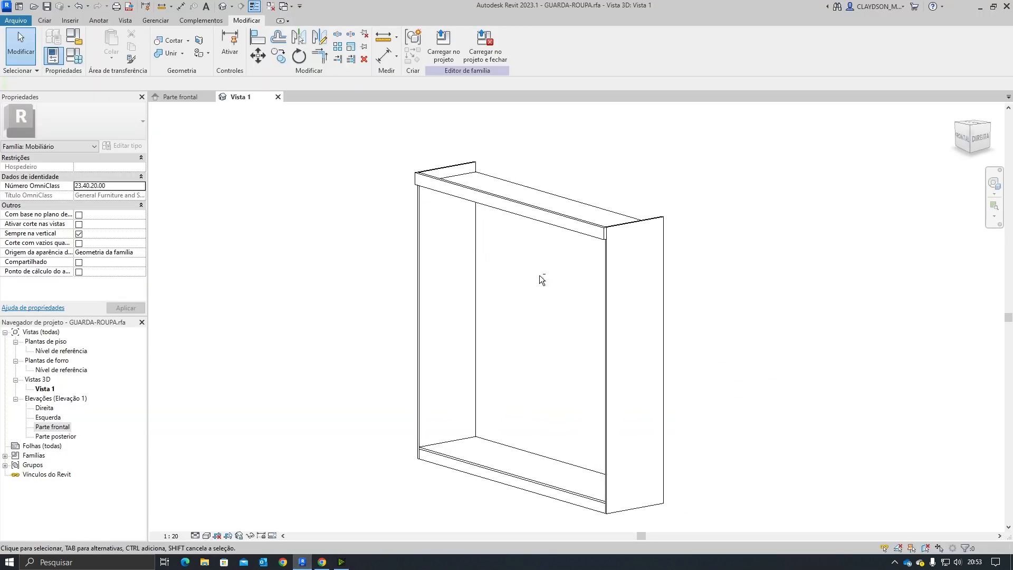
Step: Show the current work plane in the 3D view
click(45, 21)
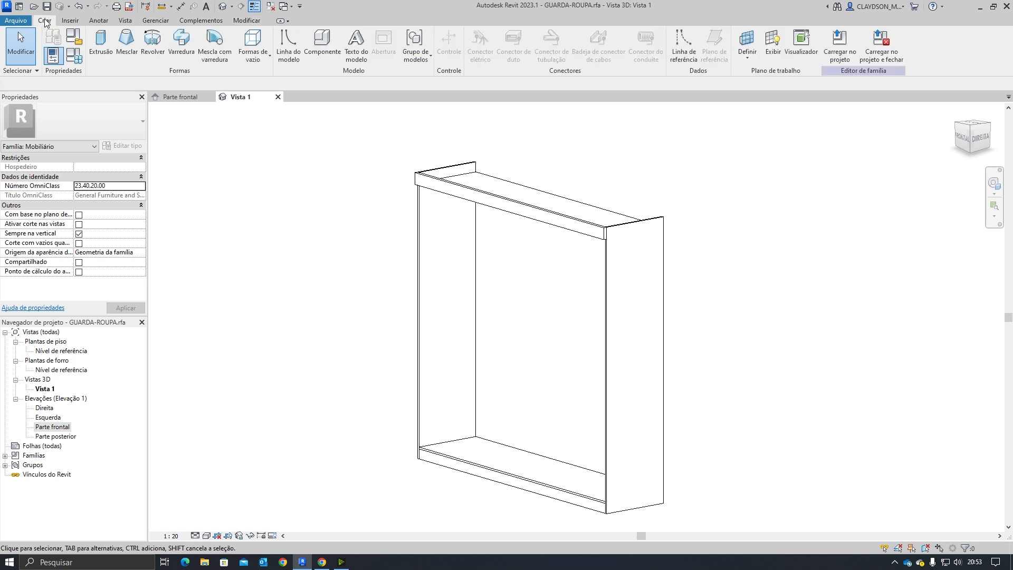
click(771, 63)
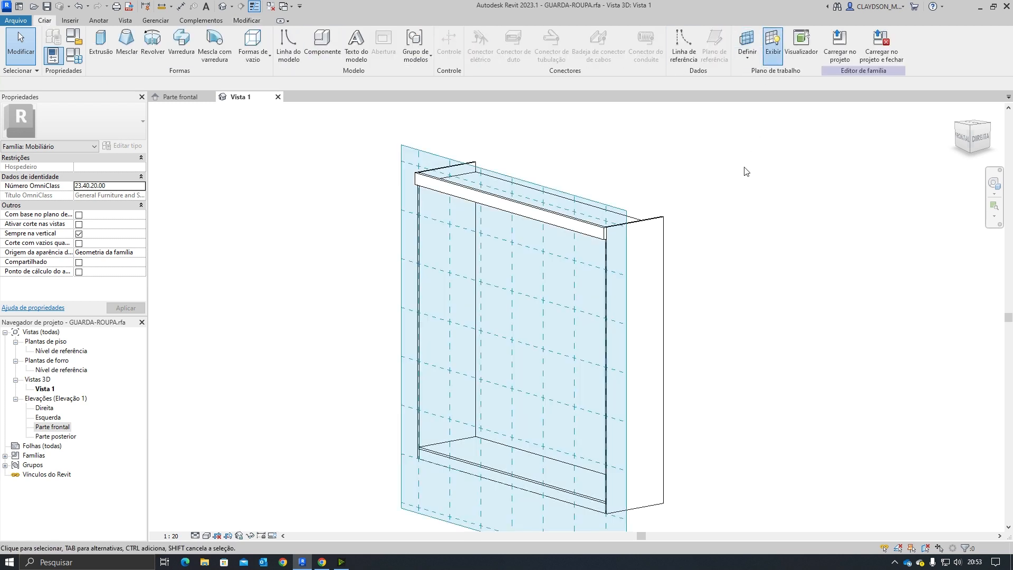
shift+middle_drag(702, 325, 678, 321)
Step: Set the current work plane to the reference plane Centro (Frente/Trás)
click(750, 62)
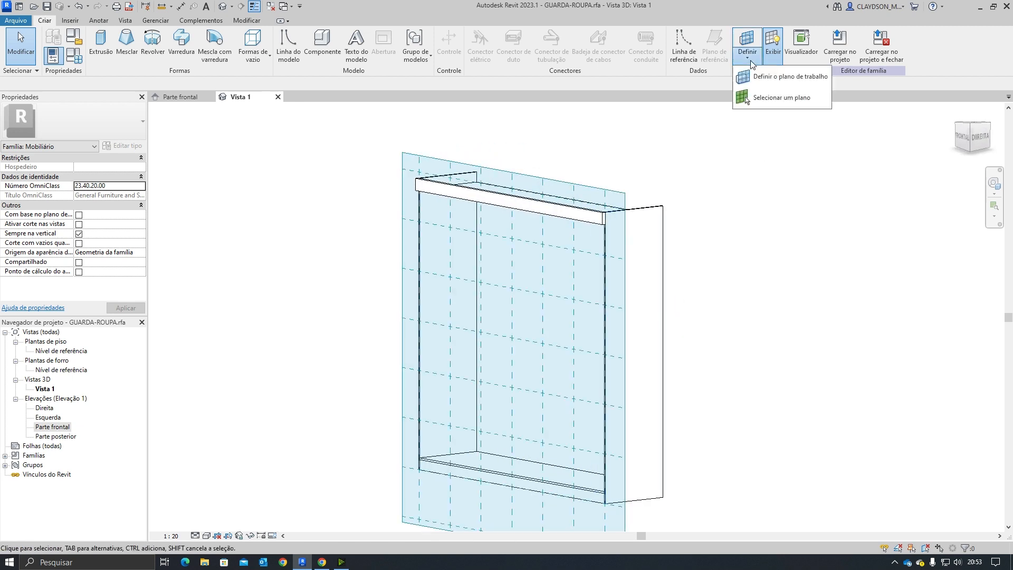
click(752, 62)
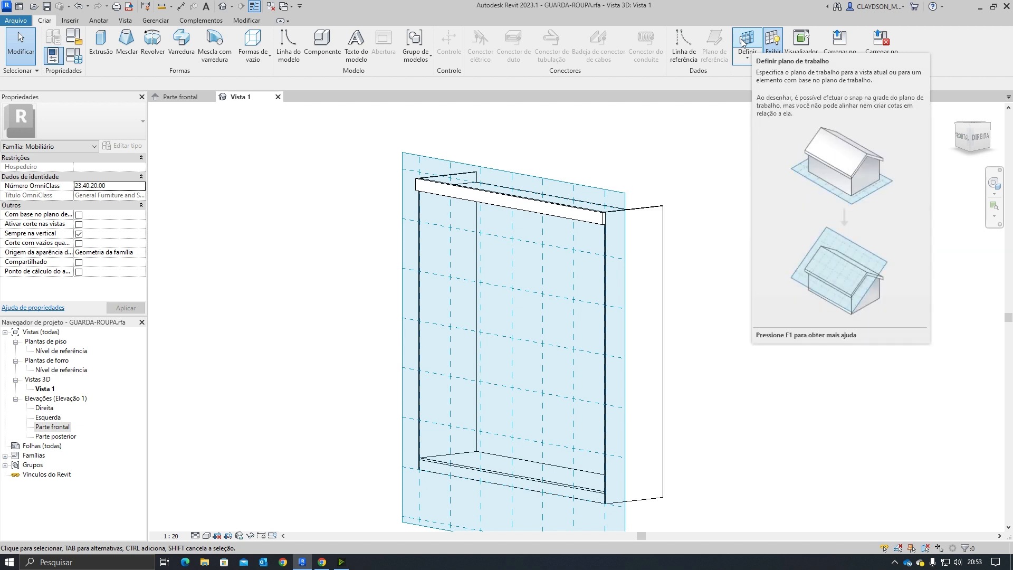
click(742, 42)
click(538, 283)
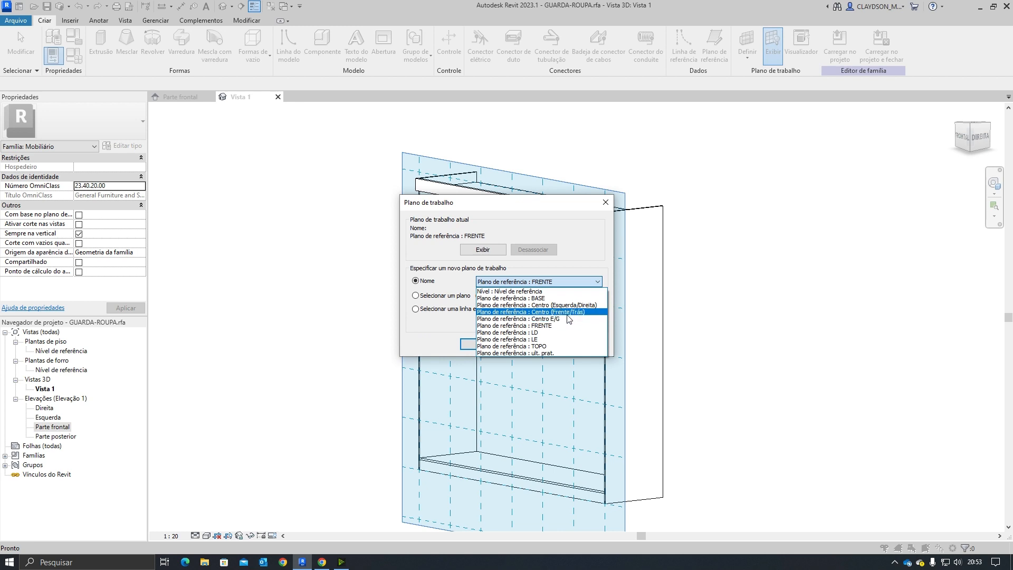
click(543, 312)
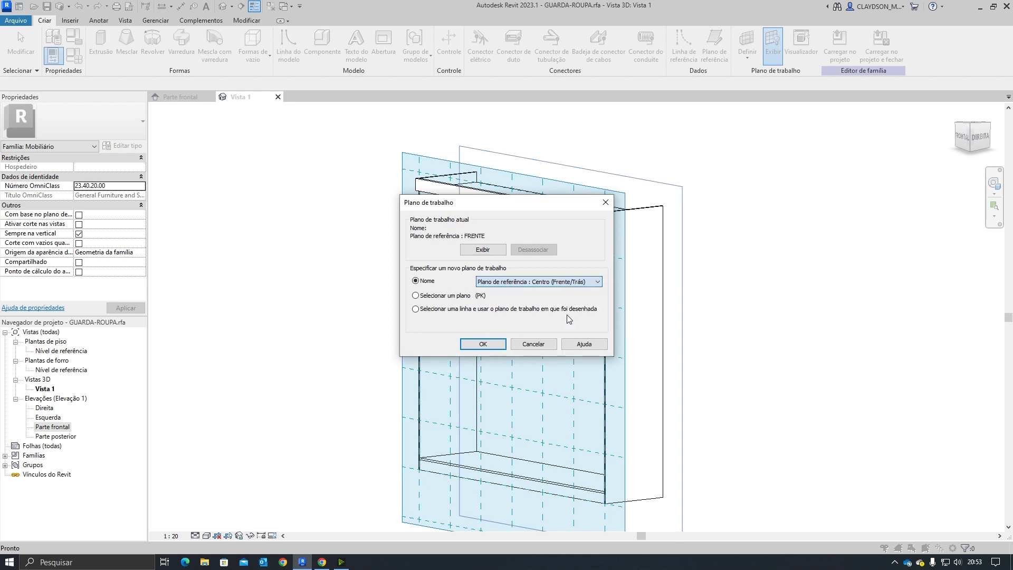
click(493, 348)
Step: Start a solid Extrusion and, checking the manual's parts list, place the profile's first point 420 mm below the top
shift+middle_drag(651, 364, 601, 287)
scroll(556, 300, up, 3)
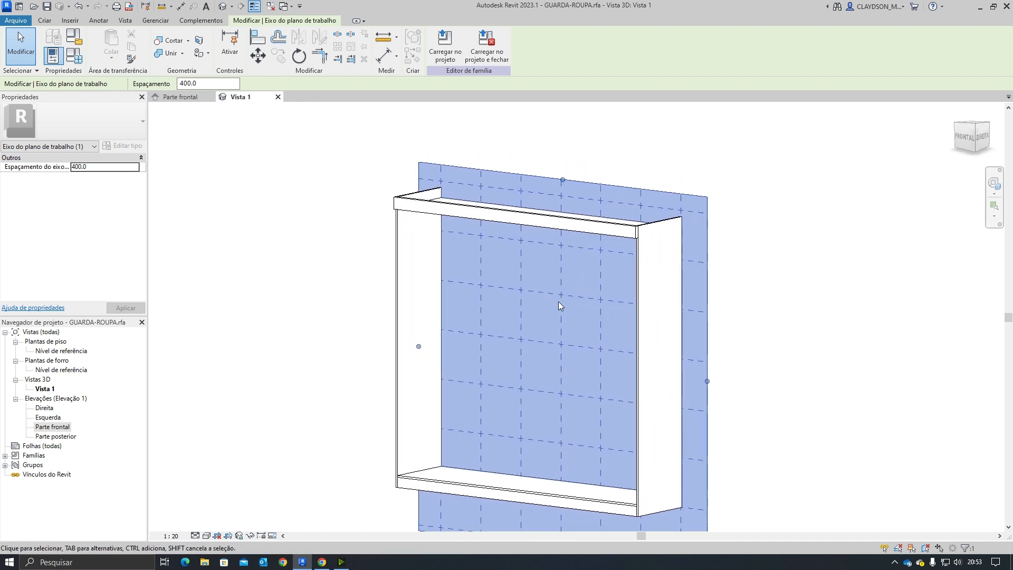
shift+middle_drag(539, 276, 556, 260)
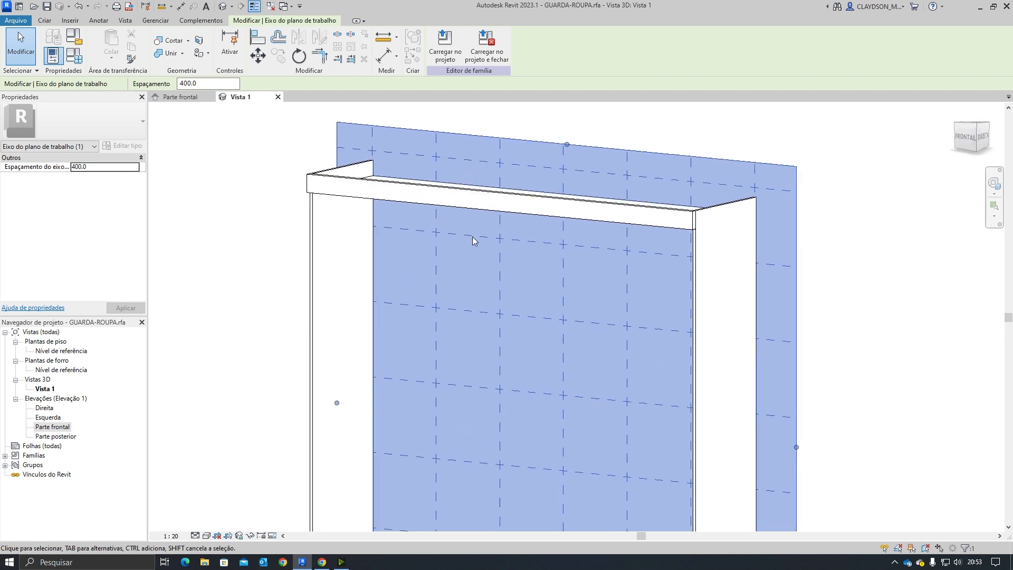
shift+middle_drag(472, 284, 473, 288)
click(476, 273)
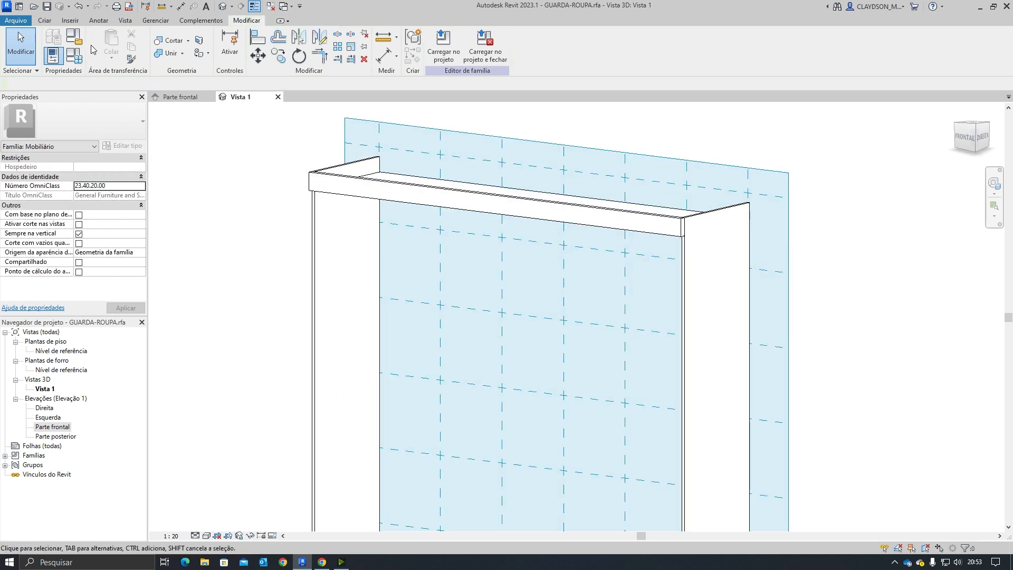
click(47, 21)
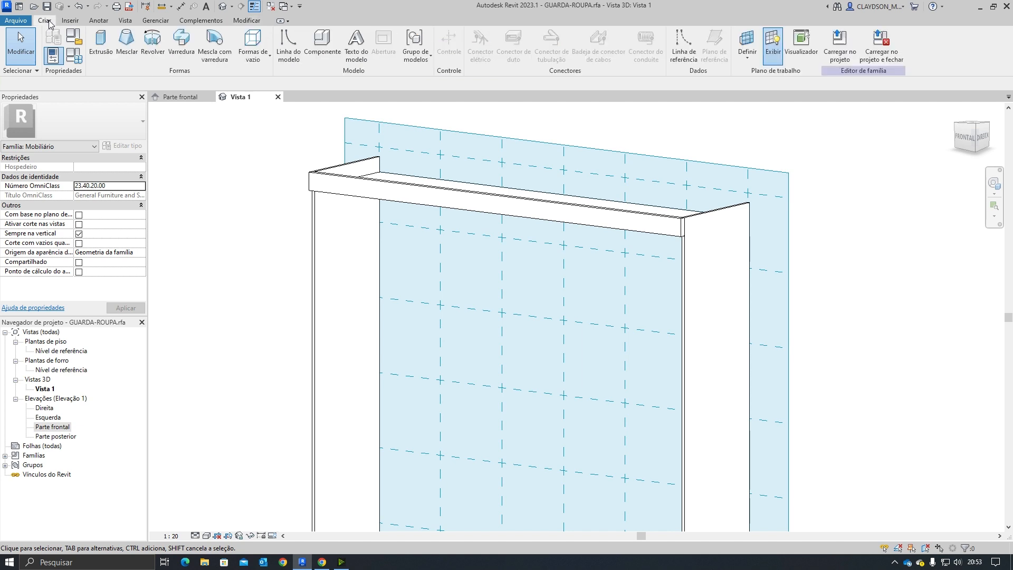
click(101, 48)
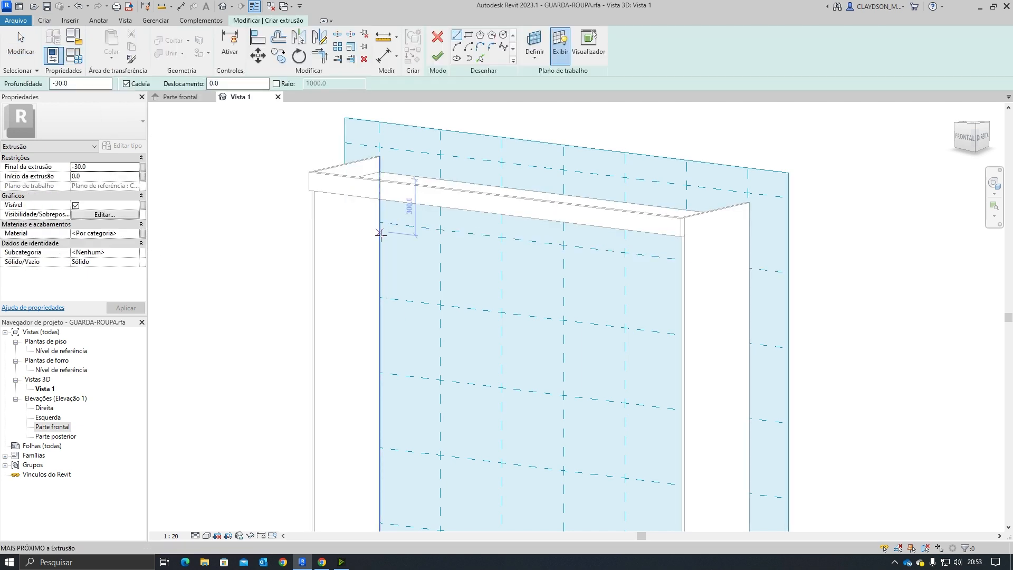
shift+middle_drag(398, 262, 380, 251)
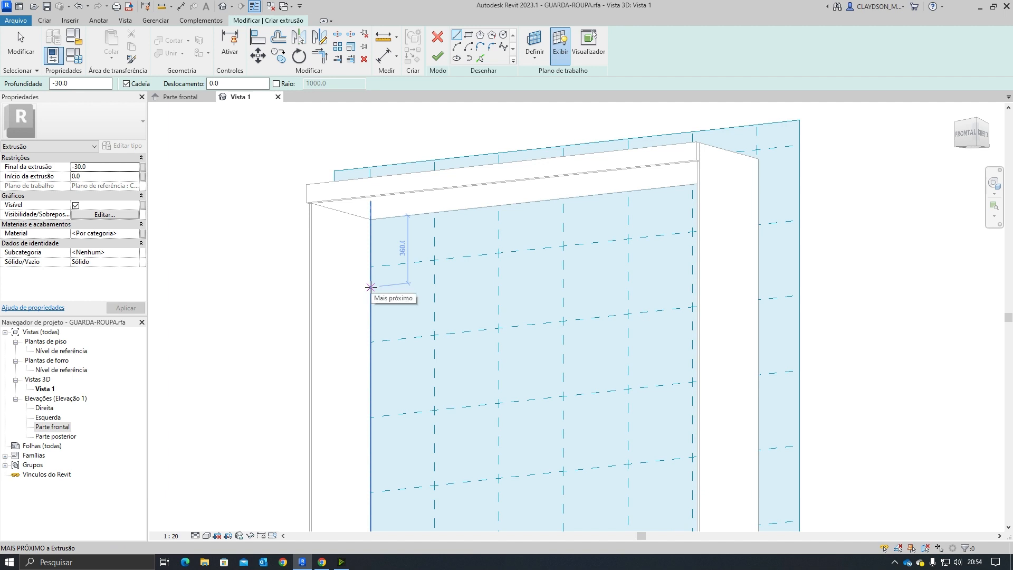
text(48)
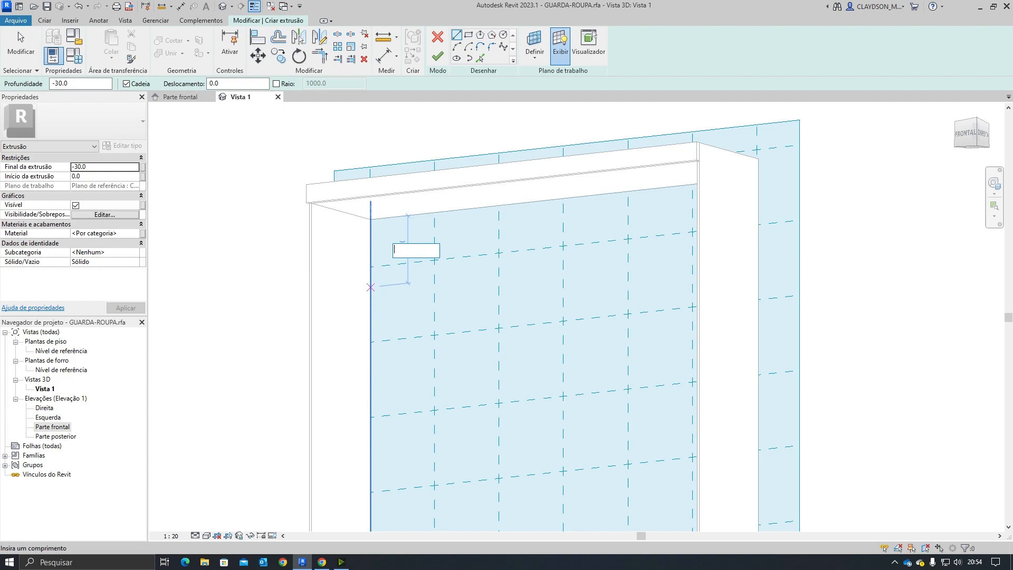
click(320, 562)
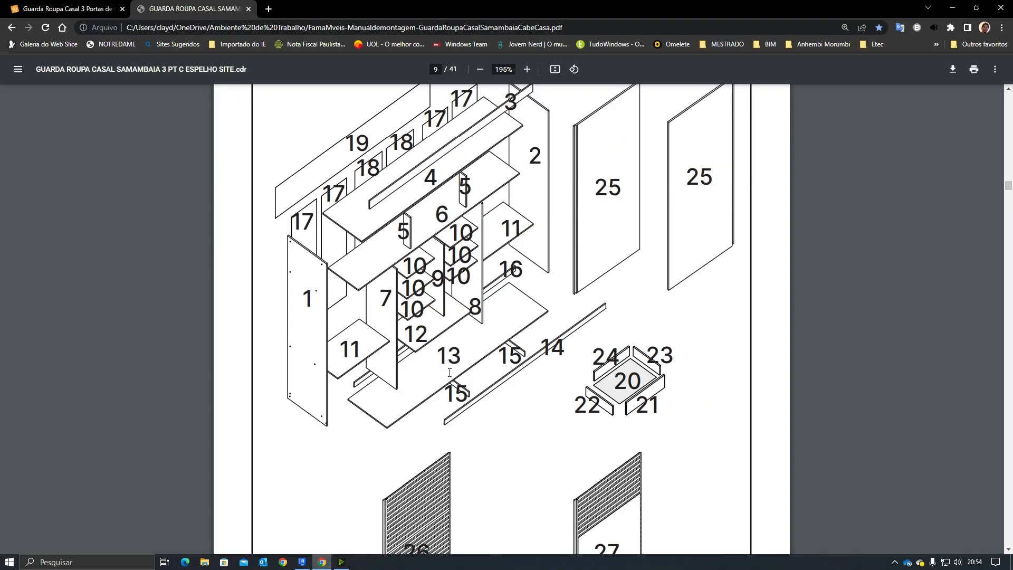
scroll(454, 377, down, 19)
scroll(457, 381, up, 16)
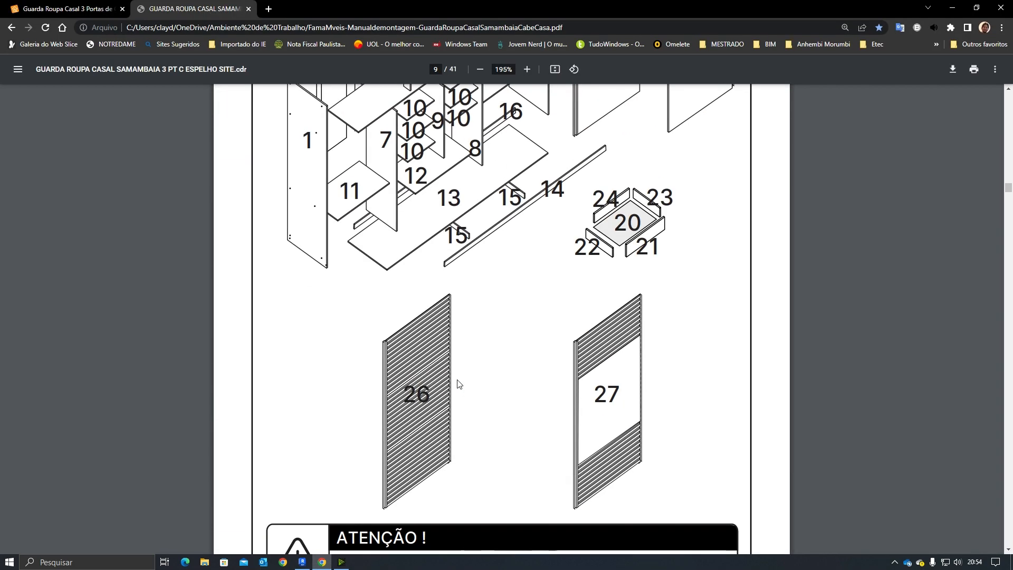
scroll(458, 383, up, 12)
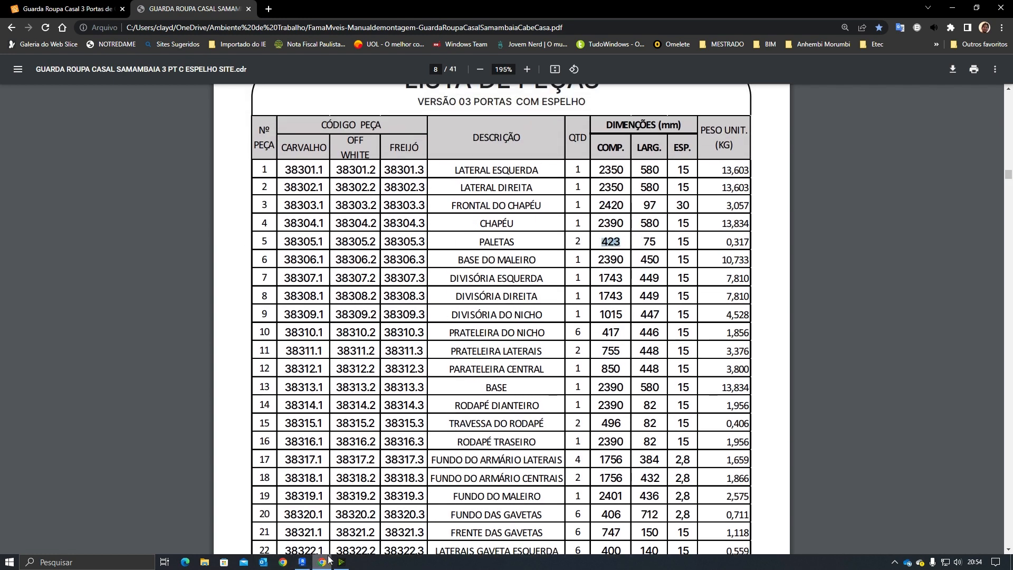
click(302, 562)
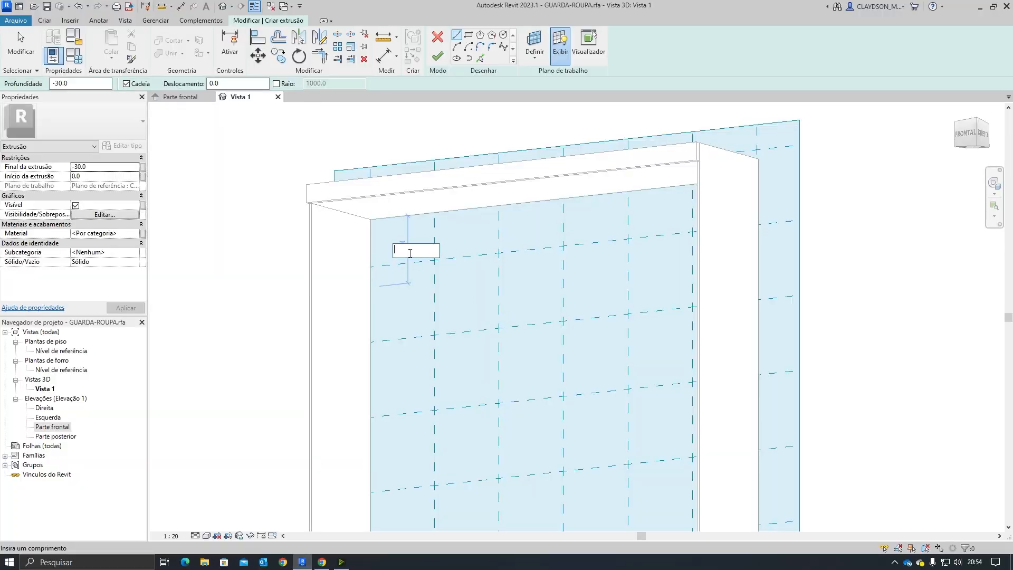
text(420)
key(Return)
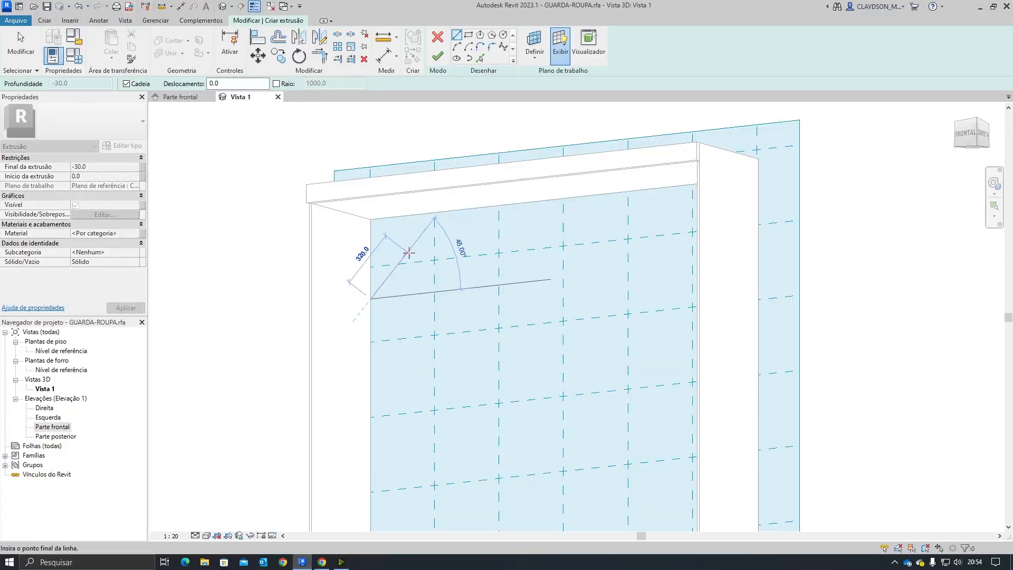
Step: Sketch the shelf profile as a 2390 mm horizontal line with a 15 mm vertical edge, closing the thin rectangle
scroll(418, 297, down, 1)
mouse_move(419, 297)
shift+middle_down()
mouse_move(452, 324)
mouse_move(550, 334)
mouse_move(554, 312)
shift+middle_up()
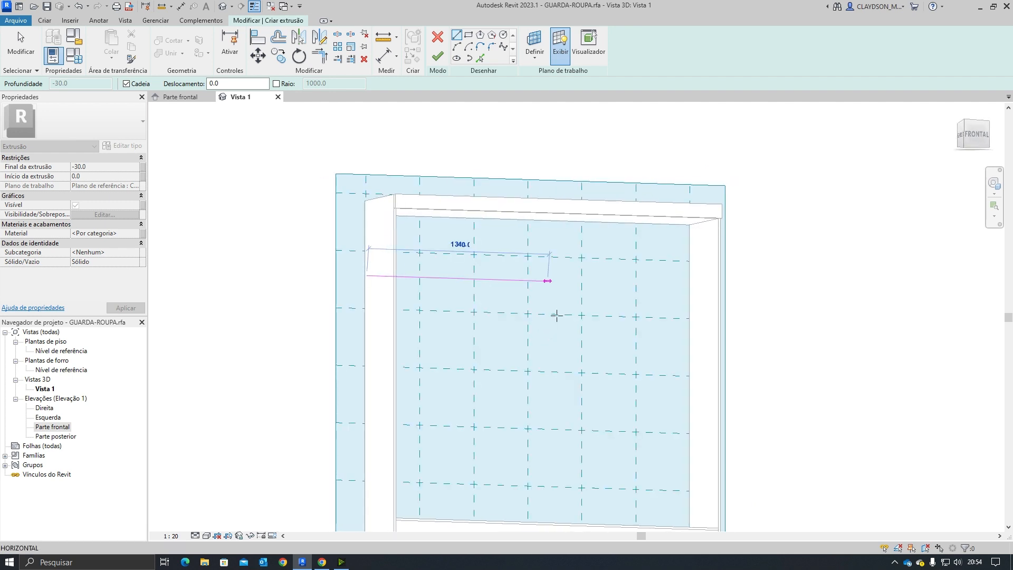
click(688, 285)
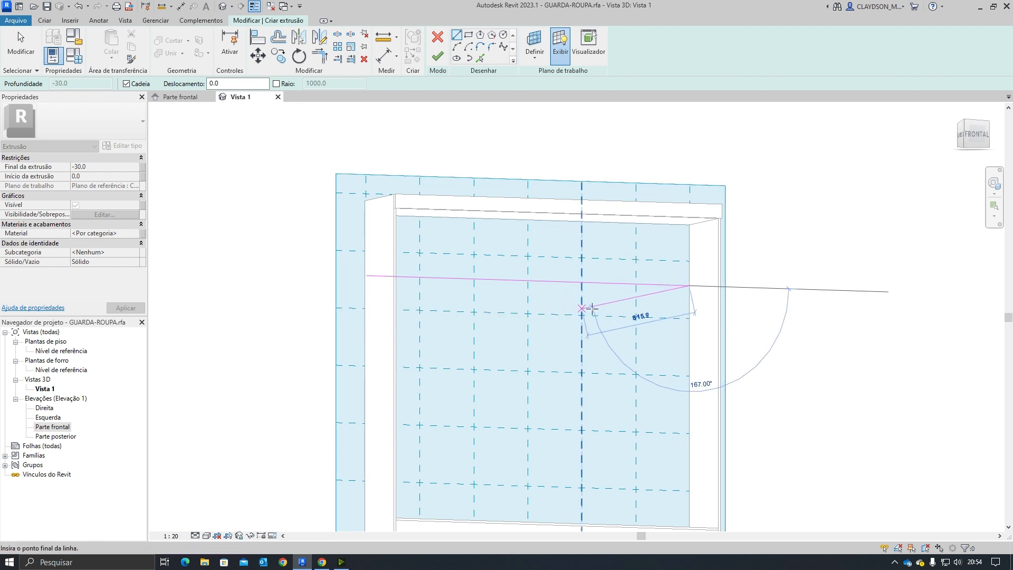
mouse_move(592, 309)
shift+middle_down()
mouse_move(565, 332)
mouse_move(486, 337)
mouse_move(638, 344)
mouse_move(637, 321)
shift+middle_up()
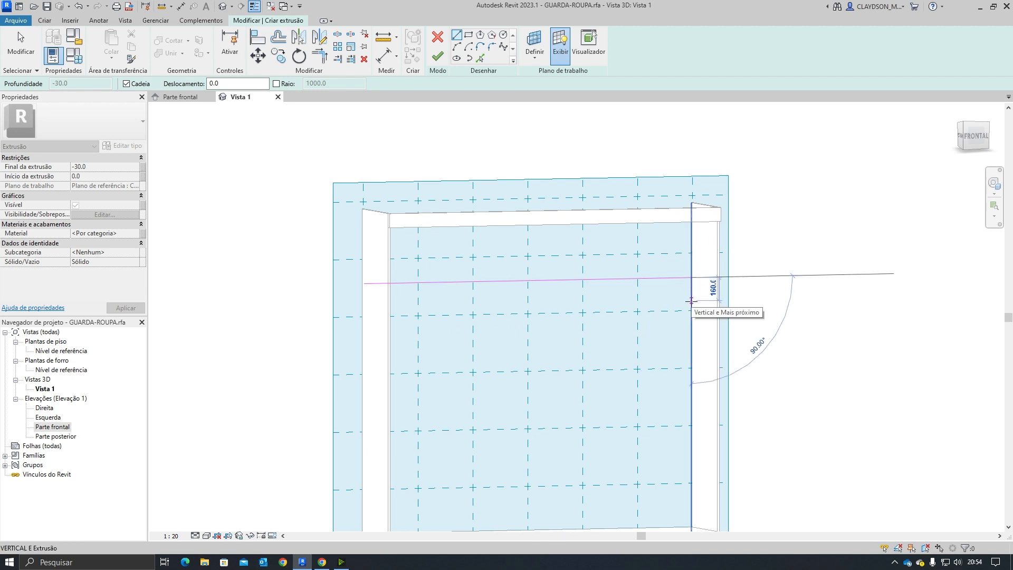
text(15)
key(Return)
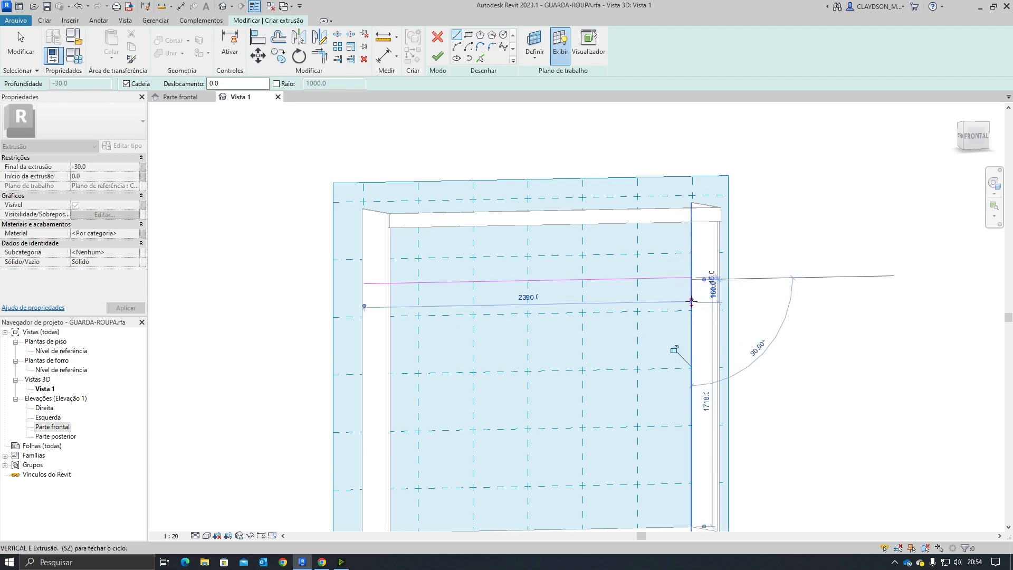
mouse_move(441, 290)
shift+middle_down()
mouse_move(389, 296)
mouse_move(388, 285)
shift+middle_up()
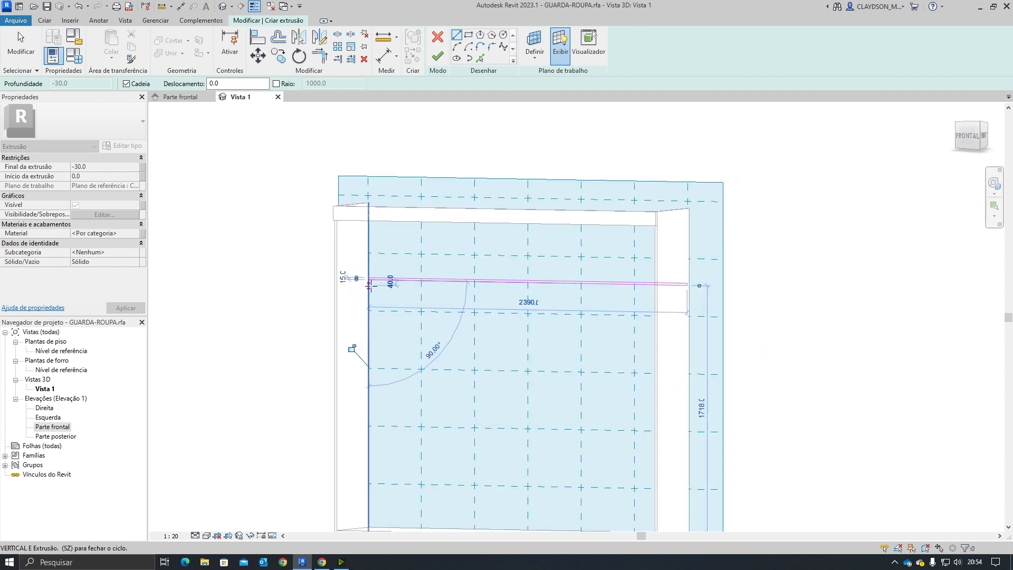
scroll(356, 285, up, 5)
scroll(327, 274, down, 2)
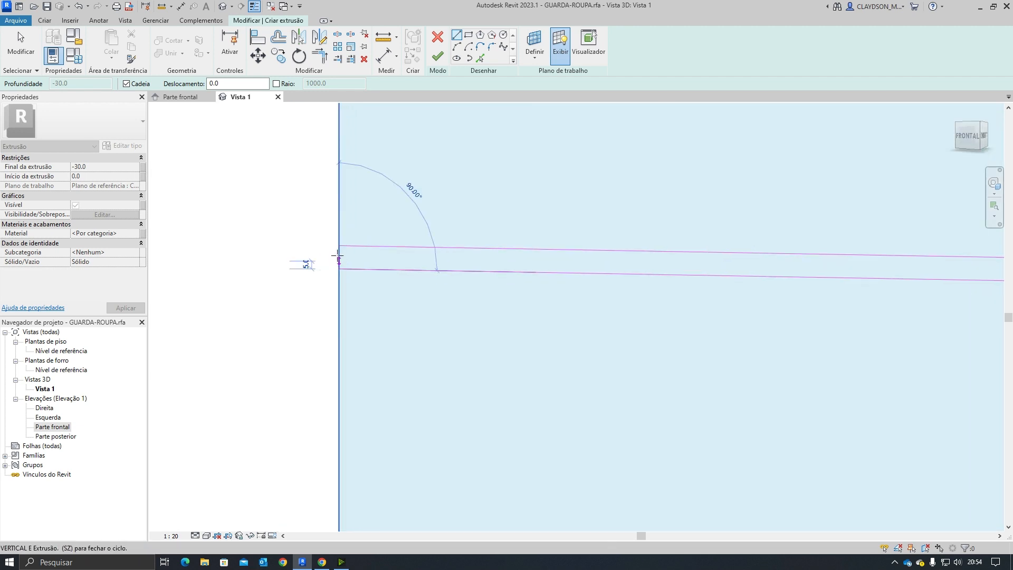
key(Escape)
scroll(442, 357, down, 3)
scroll(442, 357, down, 2)
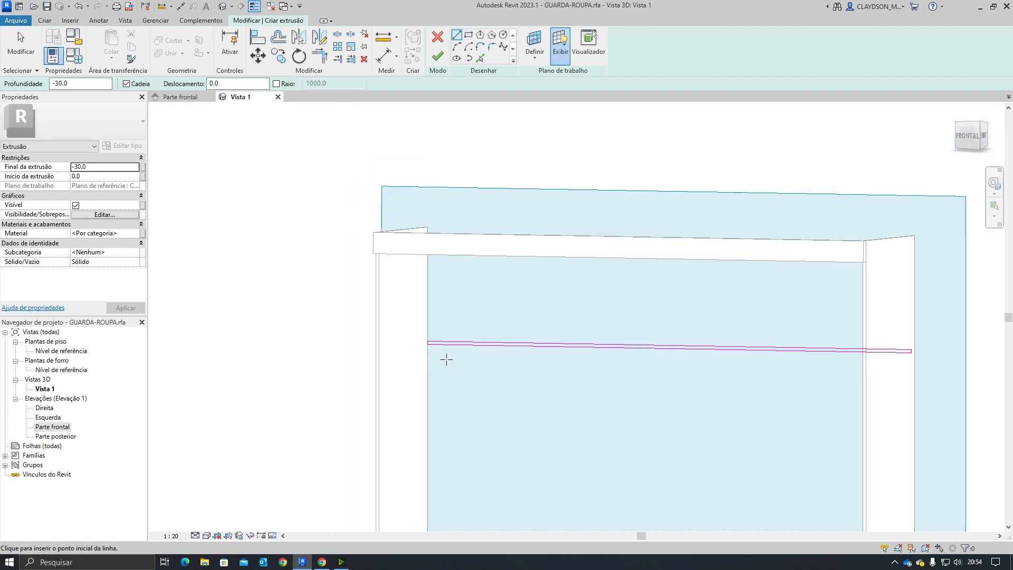
key(Escape)
scroll(622, 334, down, 1)
shift+middle_drag(622, 335, 598, 358)
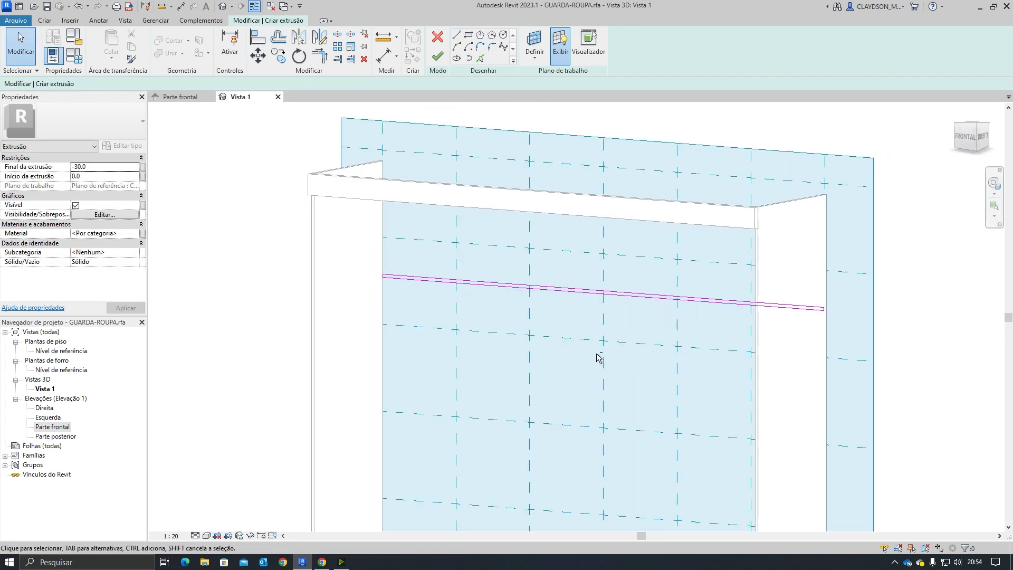
Step: Set the extrusion end to 450 mm from the manual's base depth and finish the extrusion
click(323, 562)
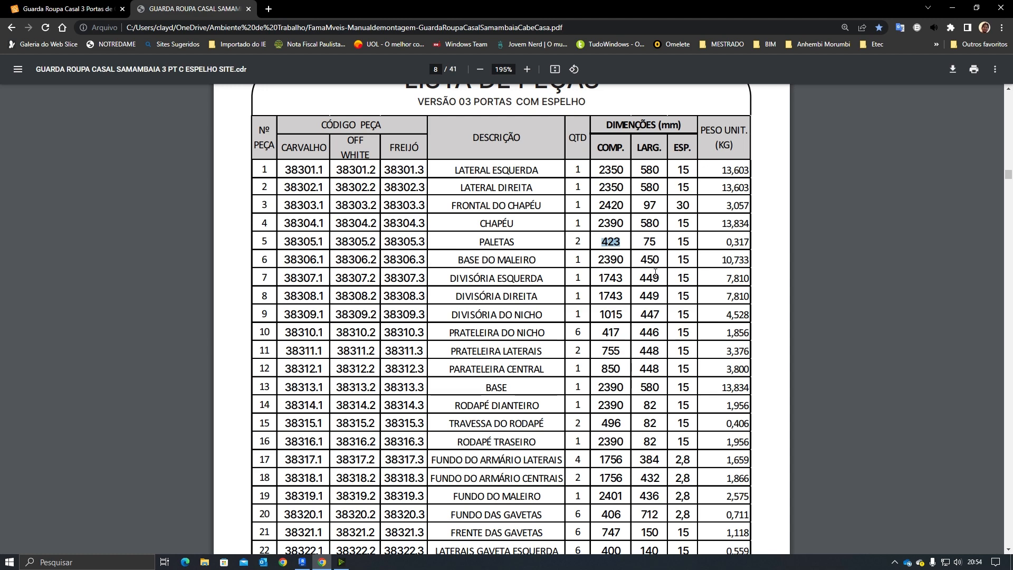
click(302, 563)
click(97, 167)
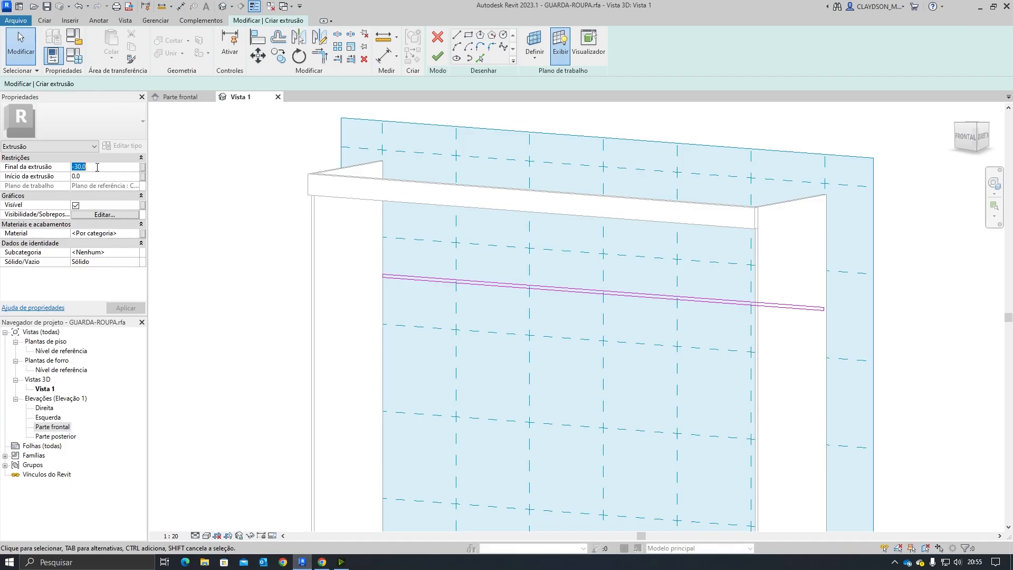
text(450)
key(Return)
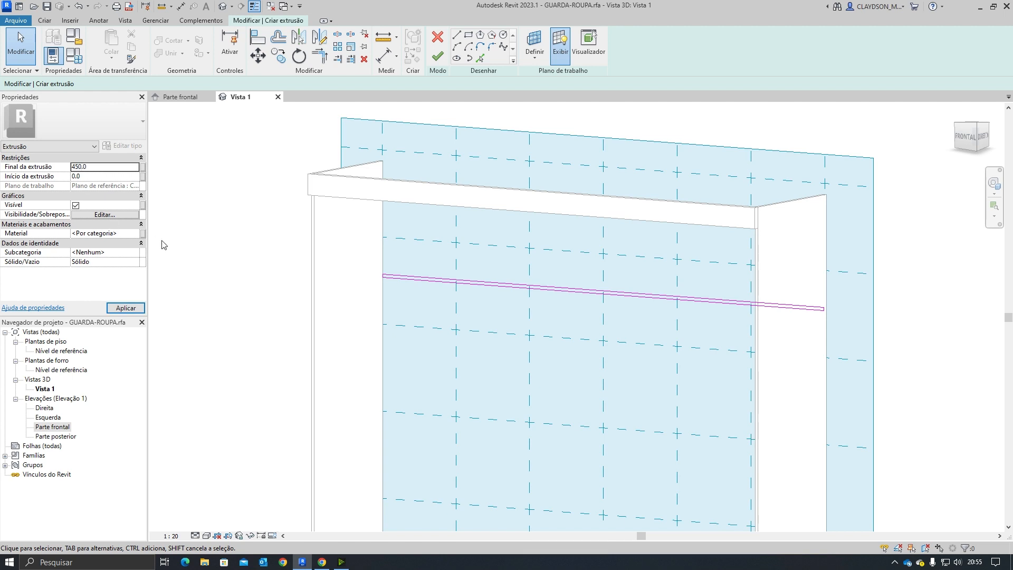
click(438, 56)
click(595, 395)
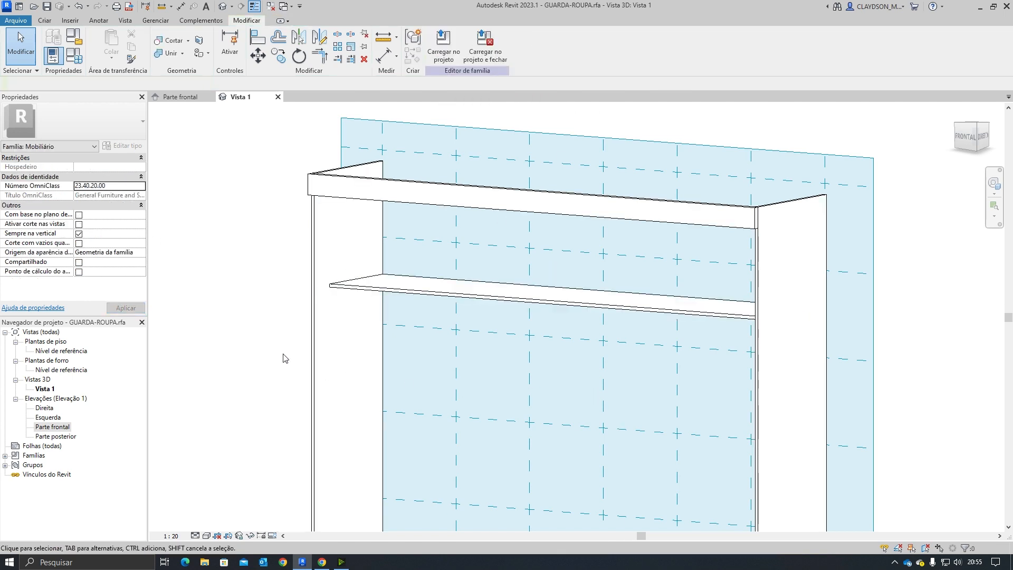
Step: Inspect the new shelf in 3D and in the front elevation against the ult. prat. reference plane
shift+middle_drag(285, 358, 583, 426)
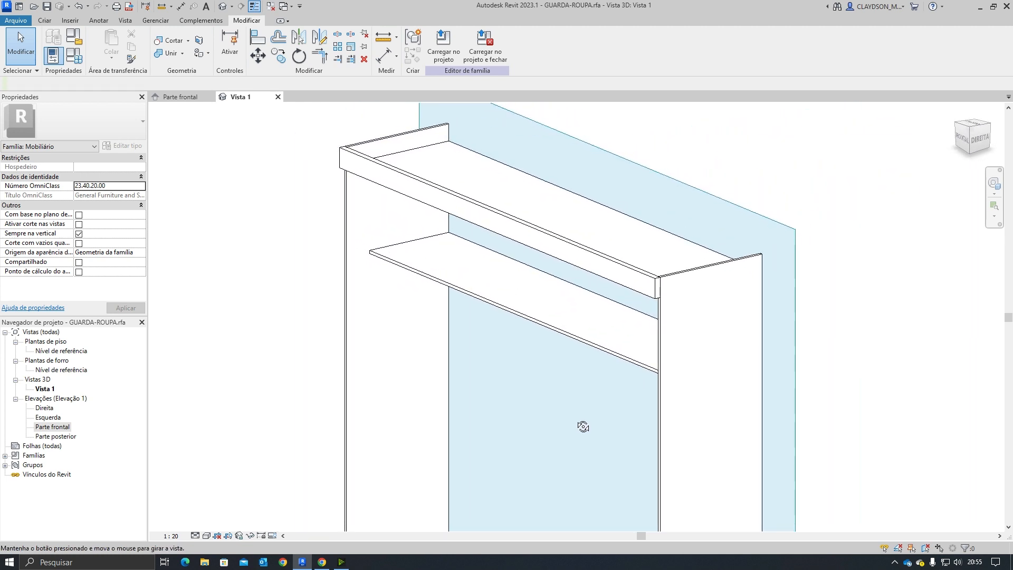
click(179, 97)
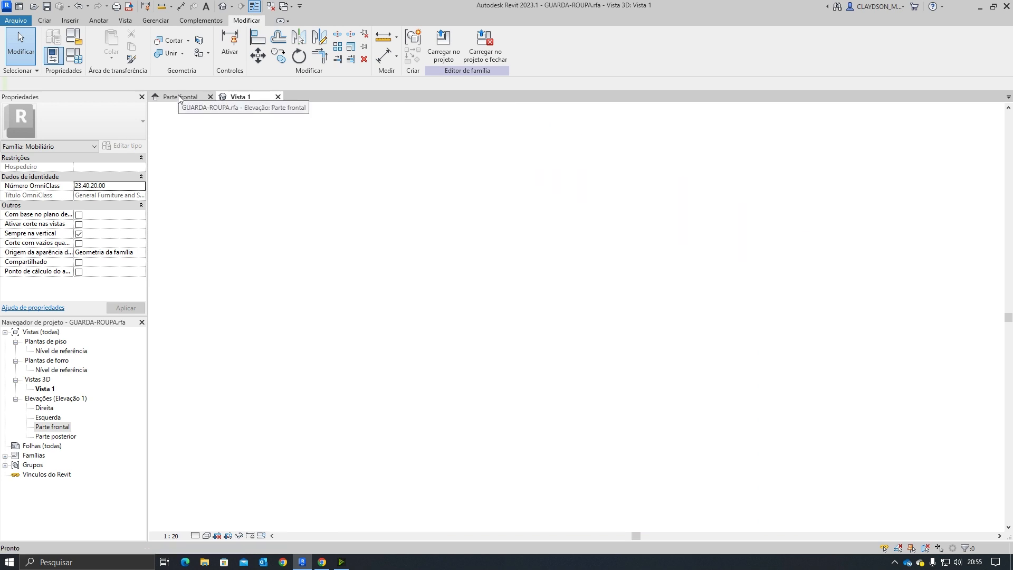
scroll(287, 229, up, 5)
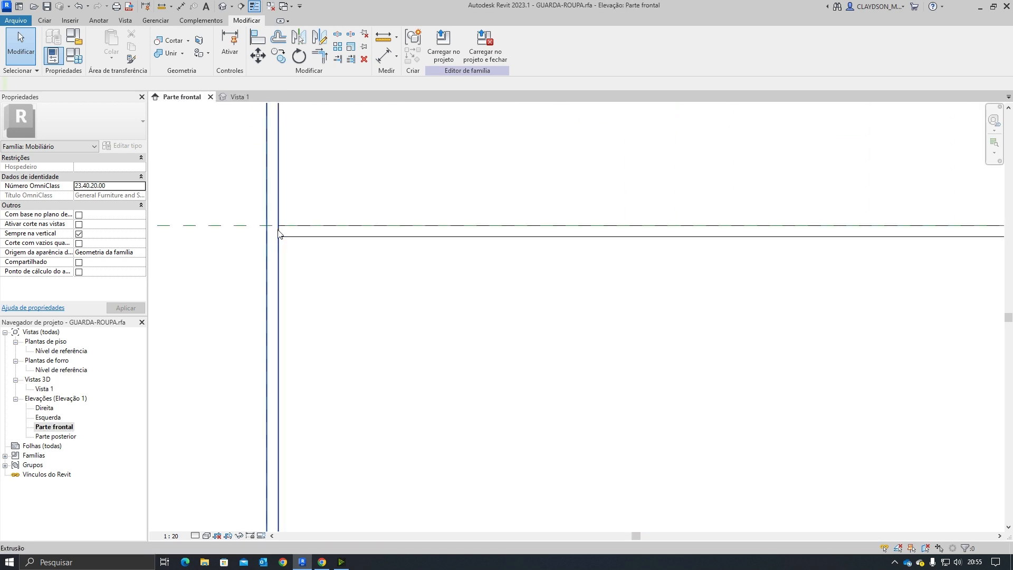
click(228, 226)
scroll(490, 329, down, 4)
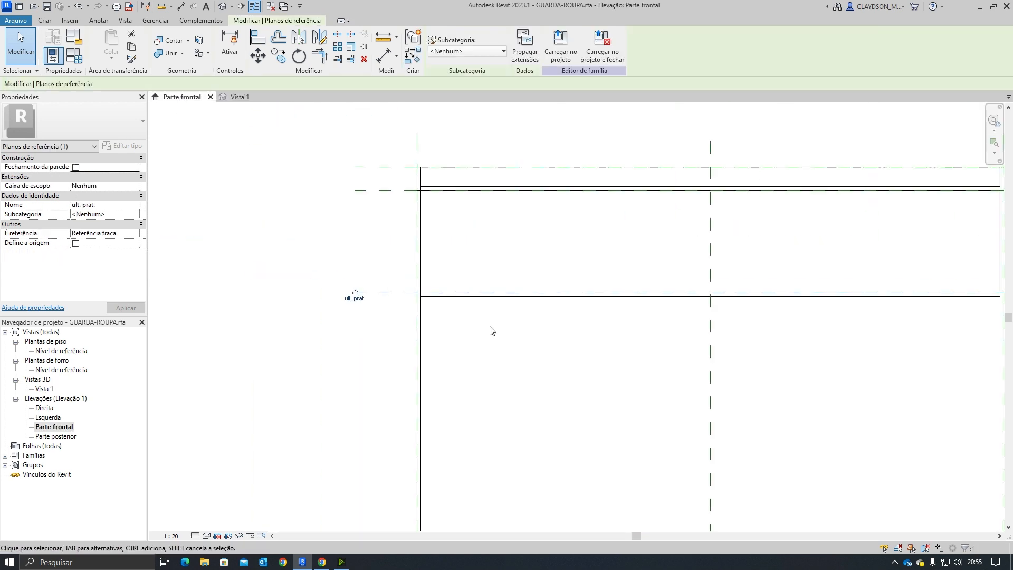
middle_drag(796, 377, 789, 320)
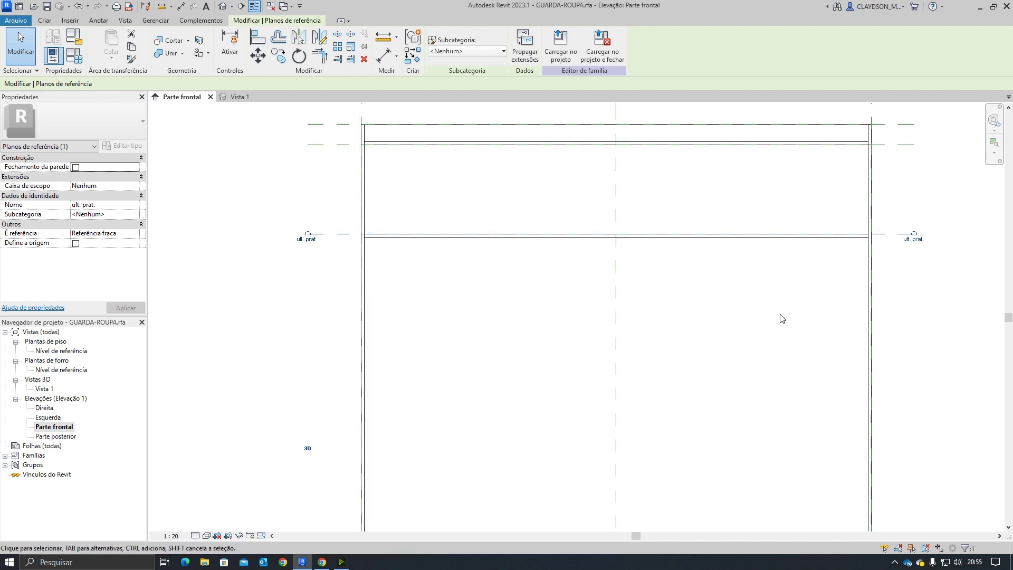
scroll(780, 321, up, 1)
click(482, 280)
click(474, 226)
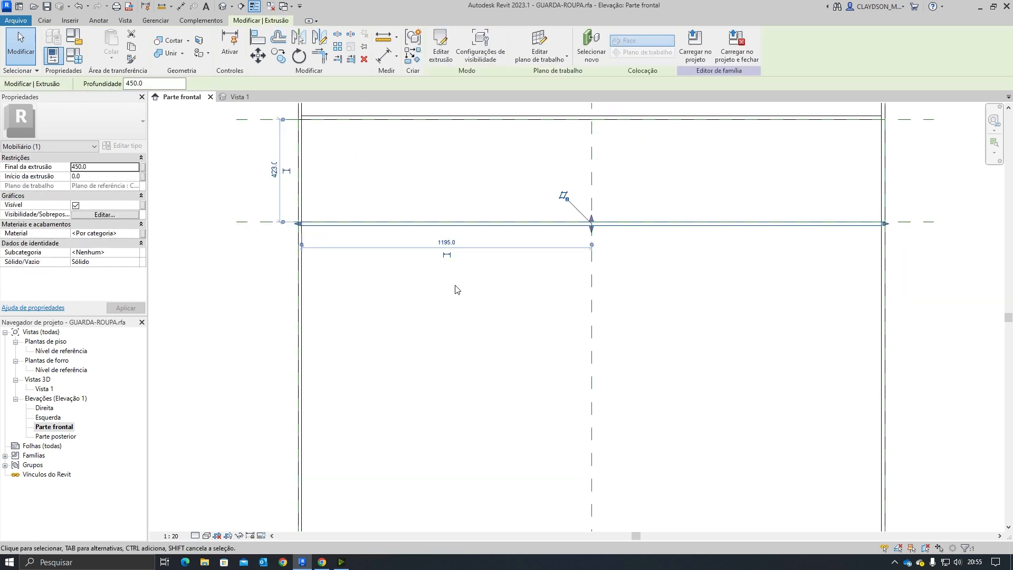
click(456, 289)
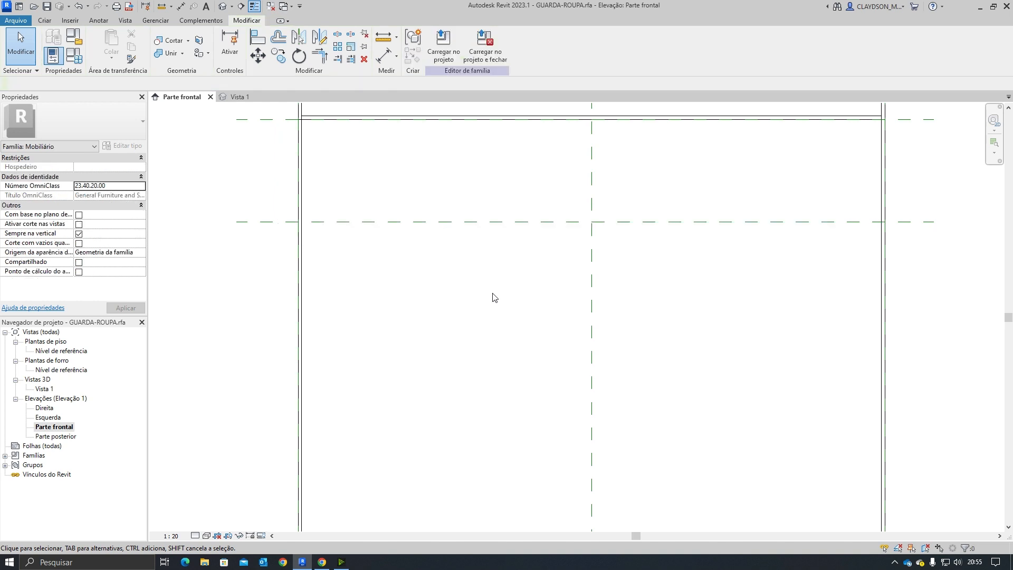
Step: Set the active work plane to the Centro (Frente/Trás) reference plane
click(44, 20)
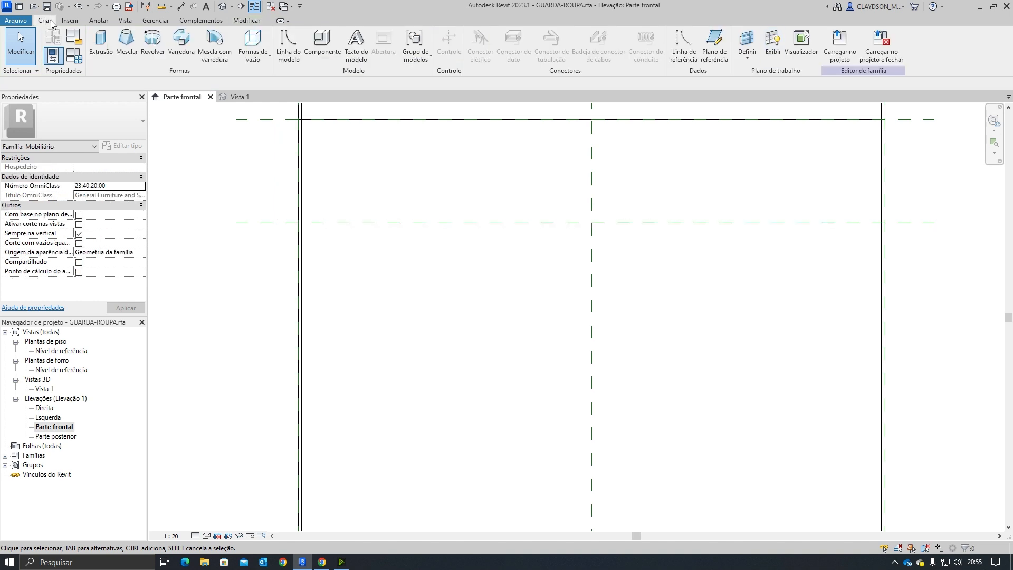
click(746, 42)
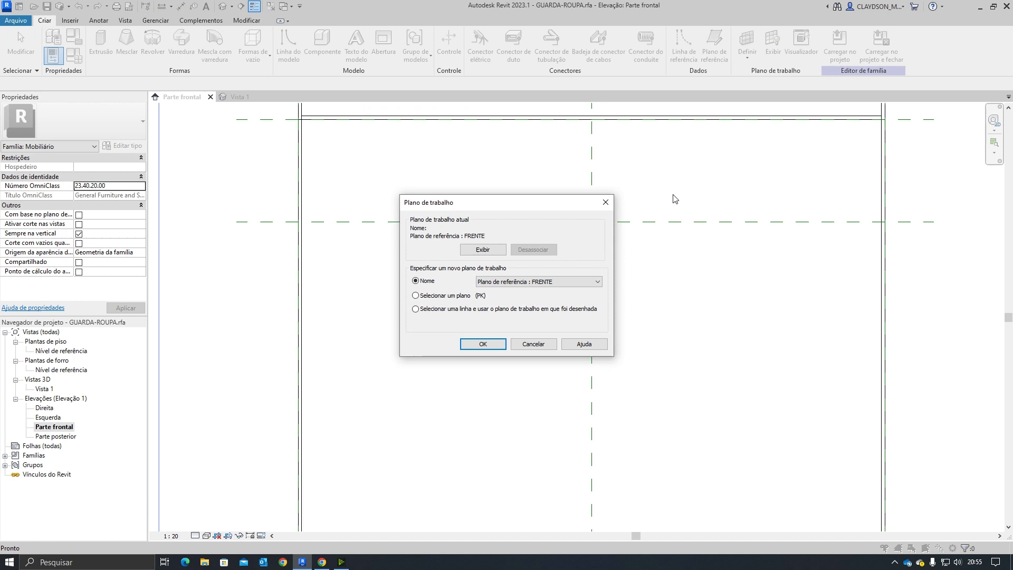
click(548, 283)
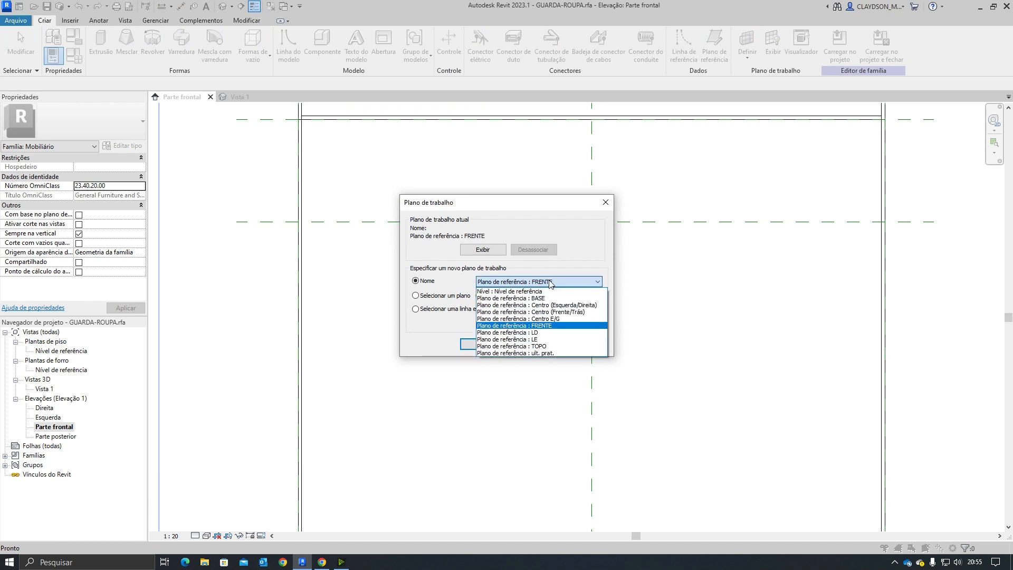
click(571, 312)
click(473, 345)
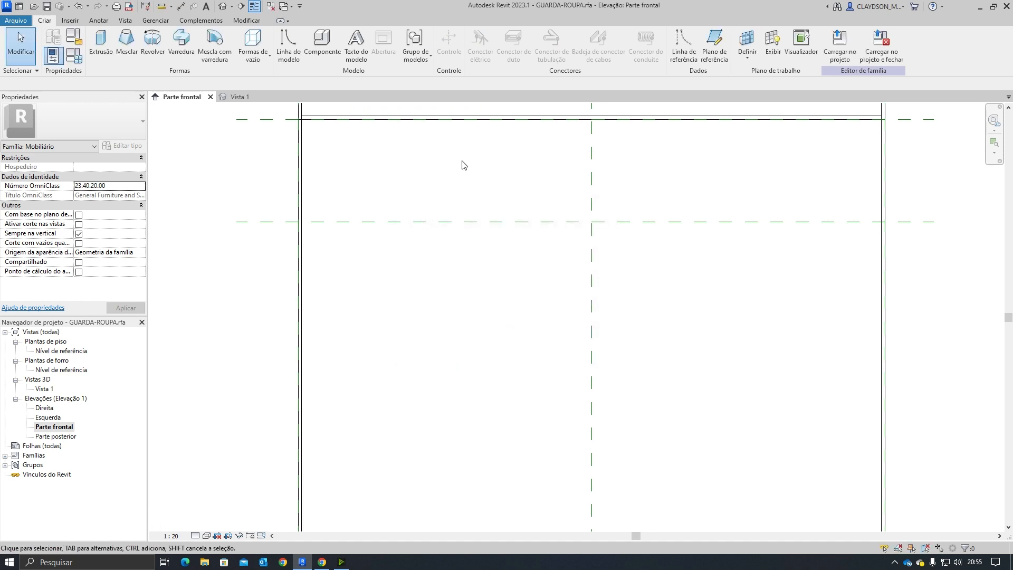
Step: Start a solid Extrusion and sketch a rectangle about 2390 mm wide from the left side at the ult. prat. reference plane to the right side
click(100, 42)
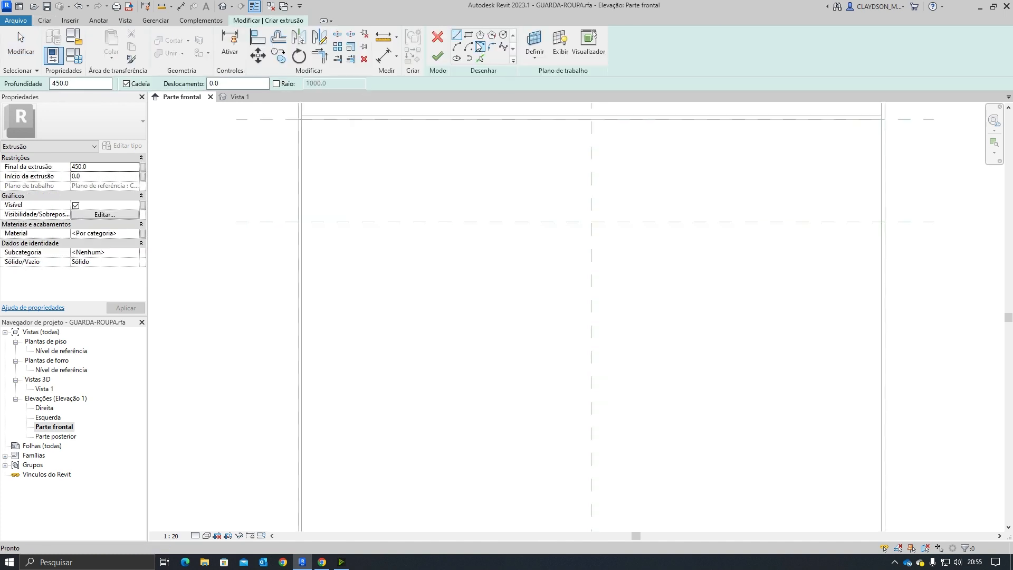
click(469, 35)
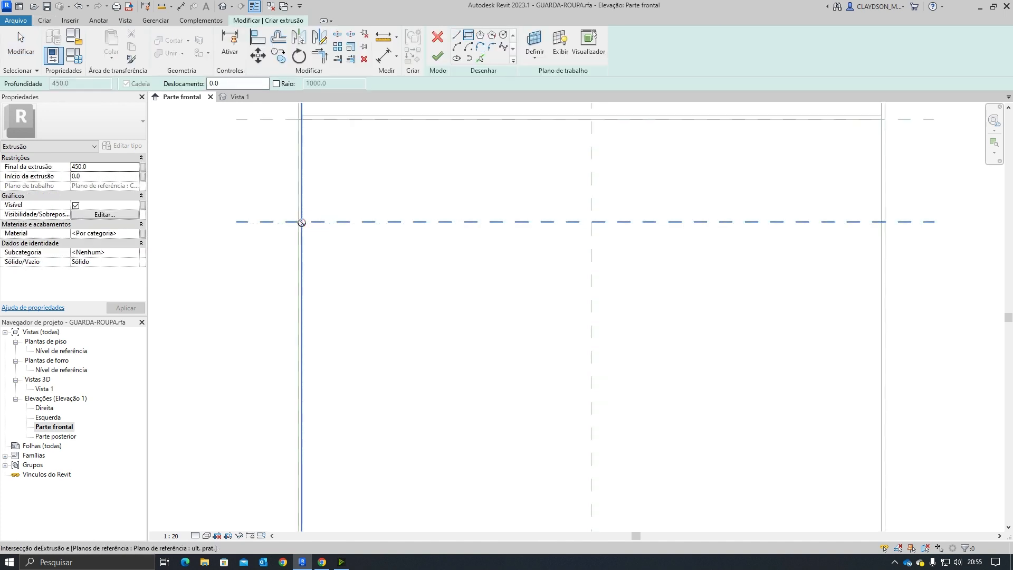
click(301, 222)
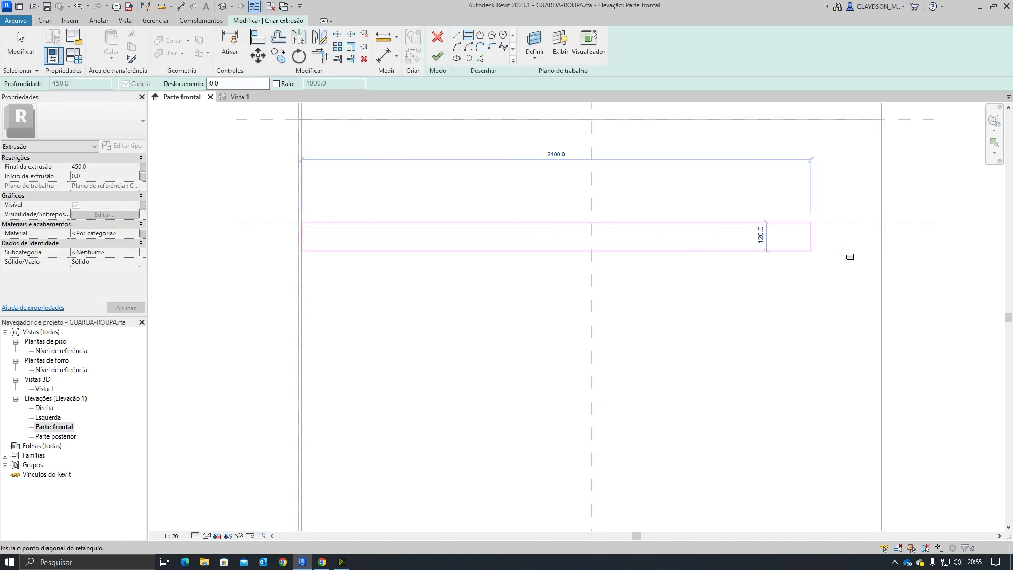
click(881, 234)
key(Escape)
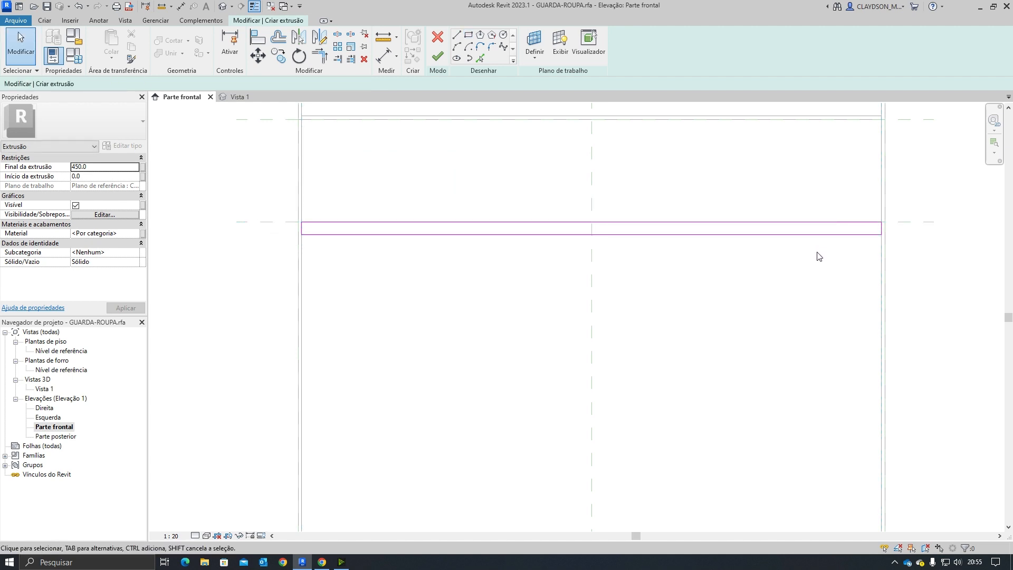
Step: Set the rectangle's height to 15 mm to form the shelf thickness
click(654, 235)
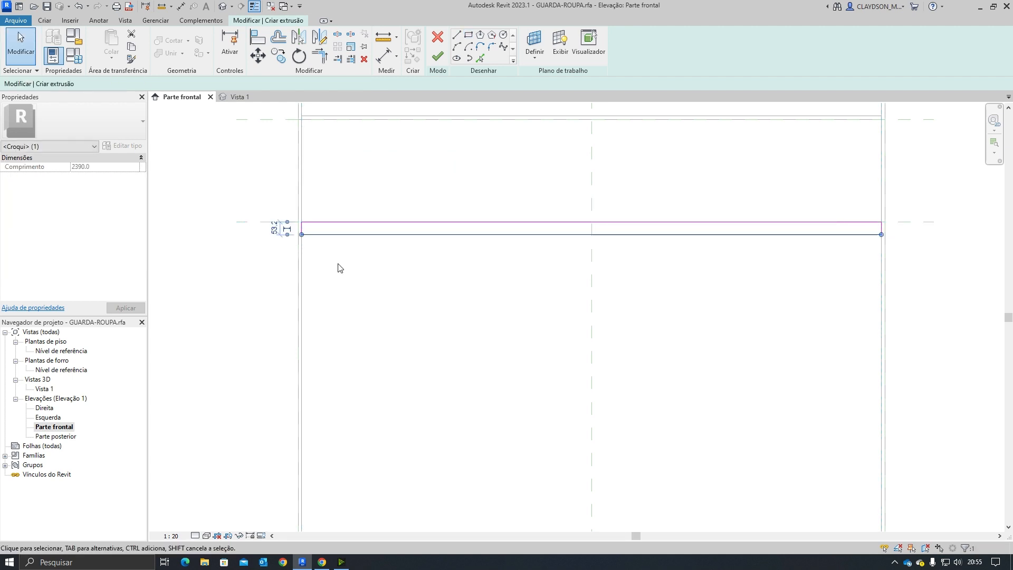
scroll(321, 253, up, 3)
click(199, 264)
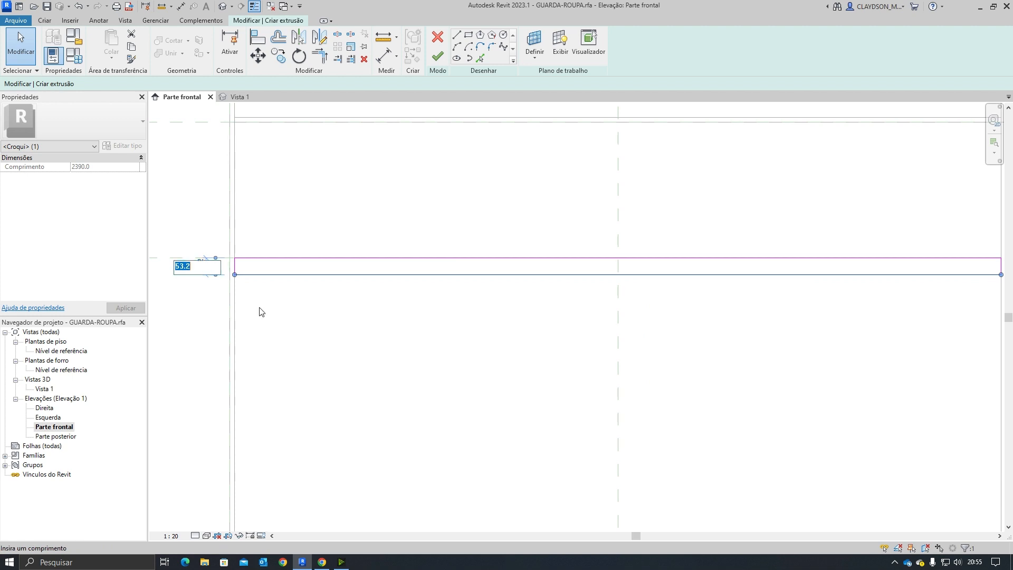
text(15)
key(Return)
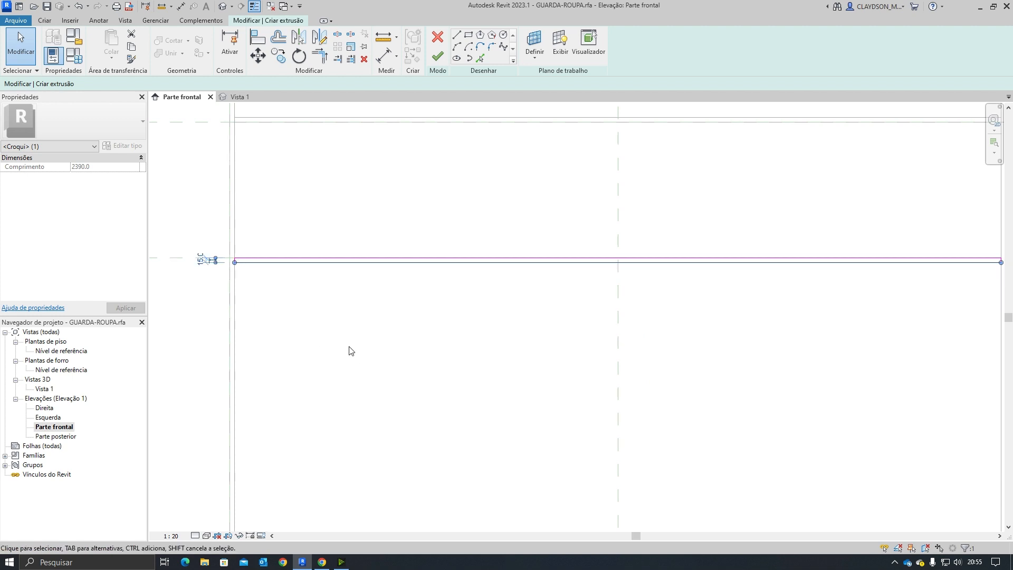
Step: Finish the shelf extrusion
click(348, 348)
scroll(380, 324, down, 3)
middle_drag(514, 358, 510, 315)
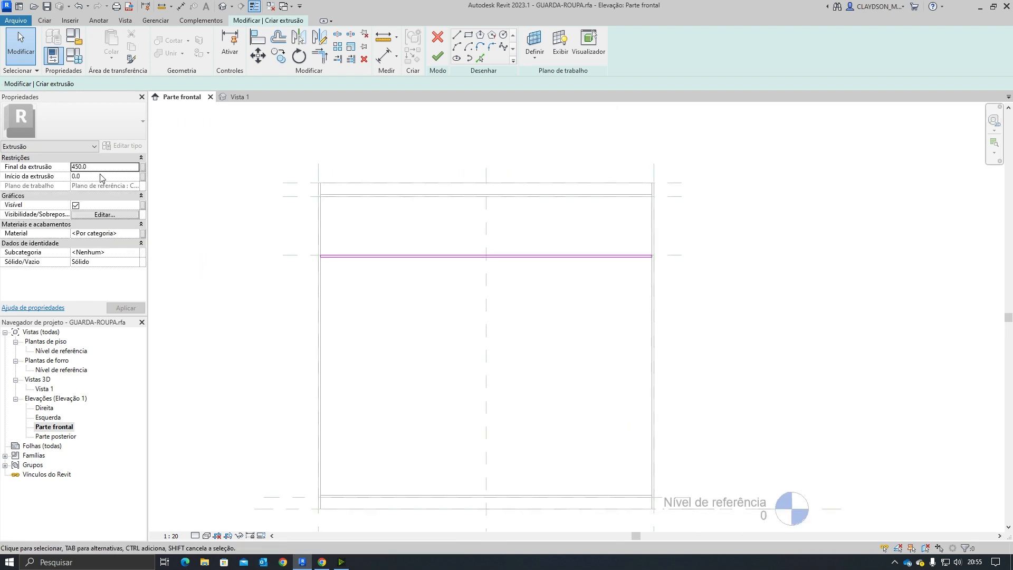
click(439, 60)
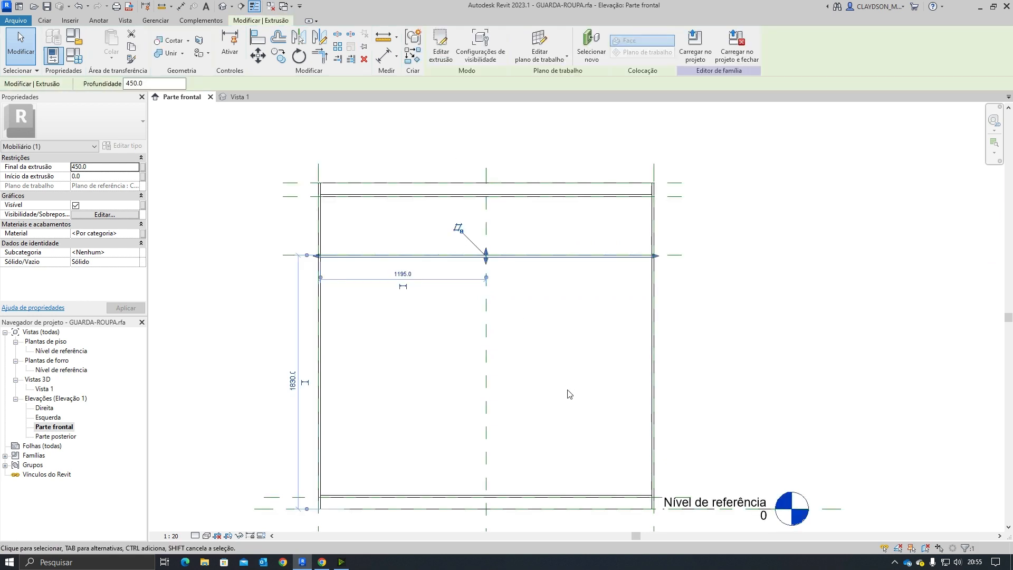
Step: Inspect the new shelf from several angles in the 3D view
click(239, 97)
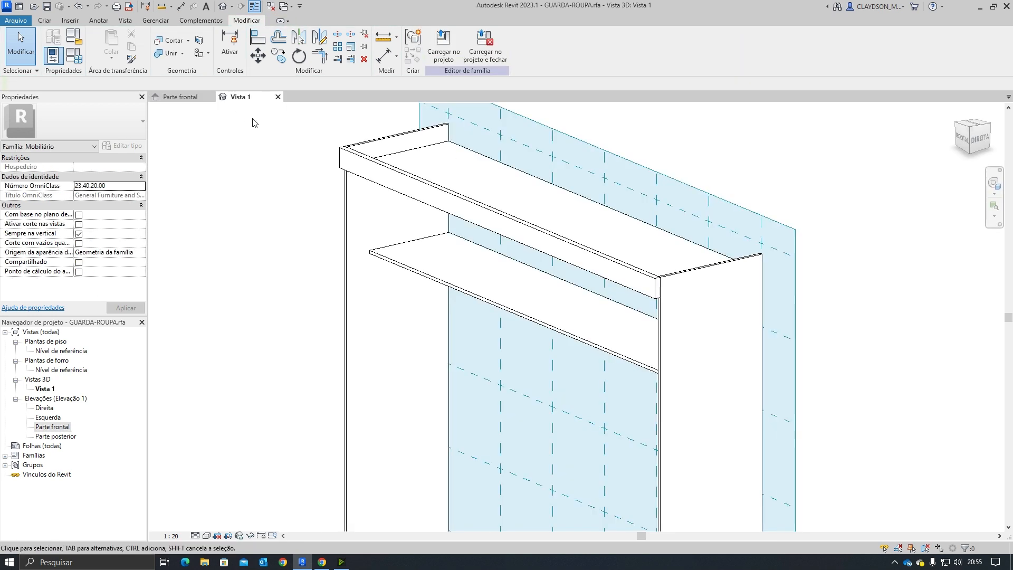
shift+middle_drag(672, 415, 580, 380)
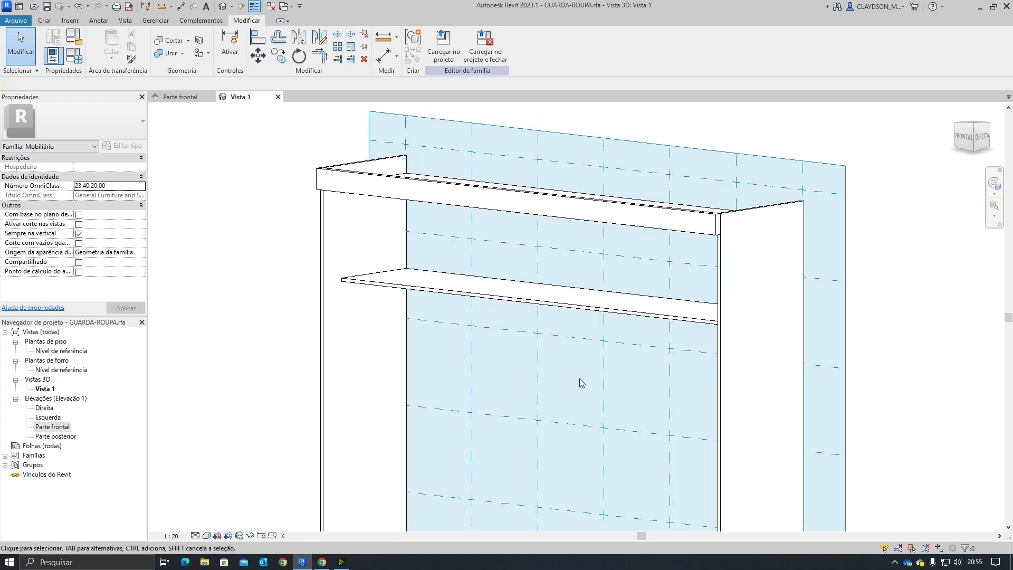
scroll(558, 297, up, 2)
shift+middle_drag(558, 297, 546, 338)
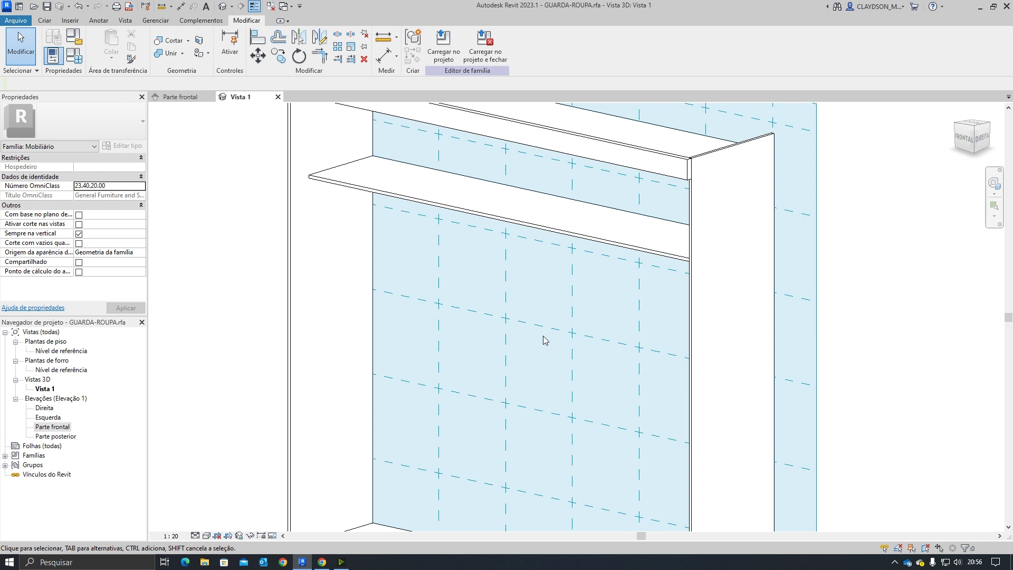
scroll(521, 338, down, 4)
mouse_move(522, 336)
shift+middle_down()
mouse_move(550, 285)
mouse_move(653, 276)
mouse_move(579, 311)
mouse_move(523, 309)
mouse_move(489, 294)
mouse_move(496, 325)
mouse_move(536, 328)
shift+middle_up()
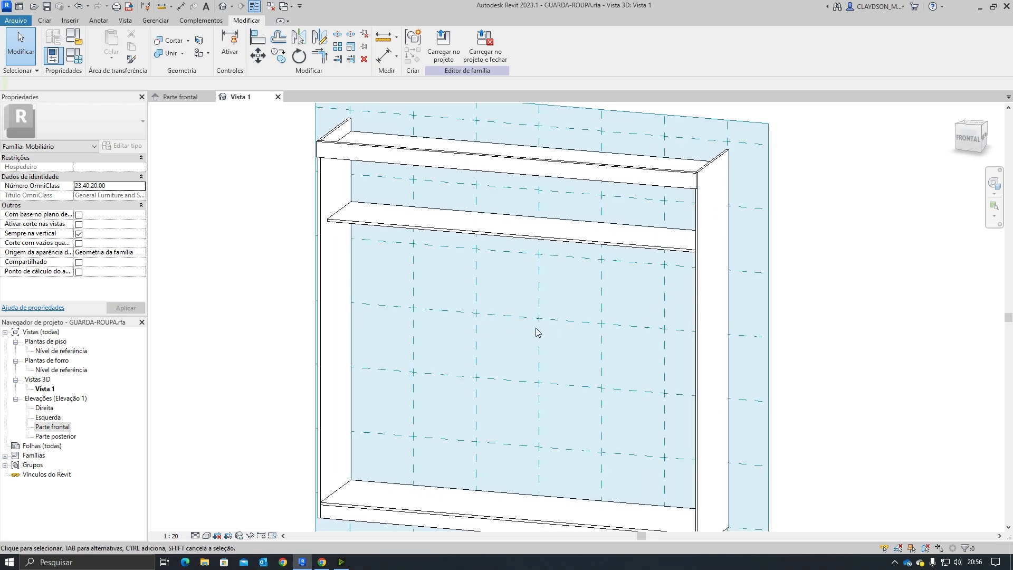
shift+middle_drag(486, 255, 461, 276)
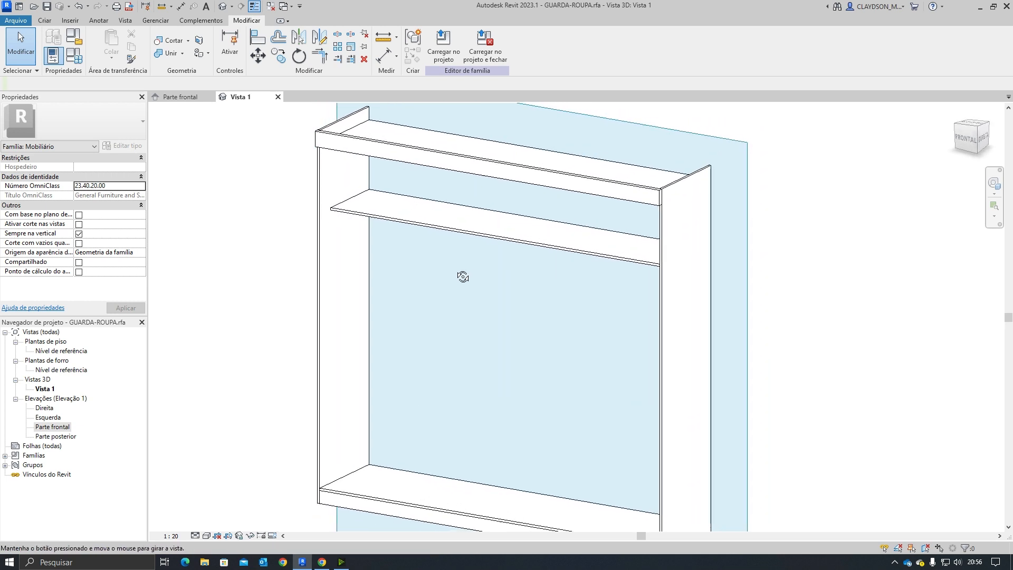
scroll(442, 236, up, 3)
shift+middle_drag(442, 237, 434, 318)
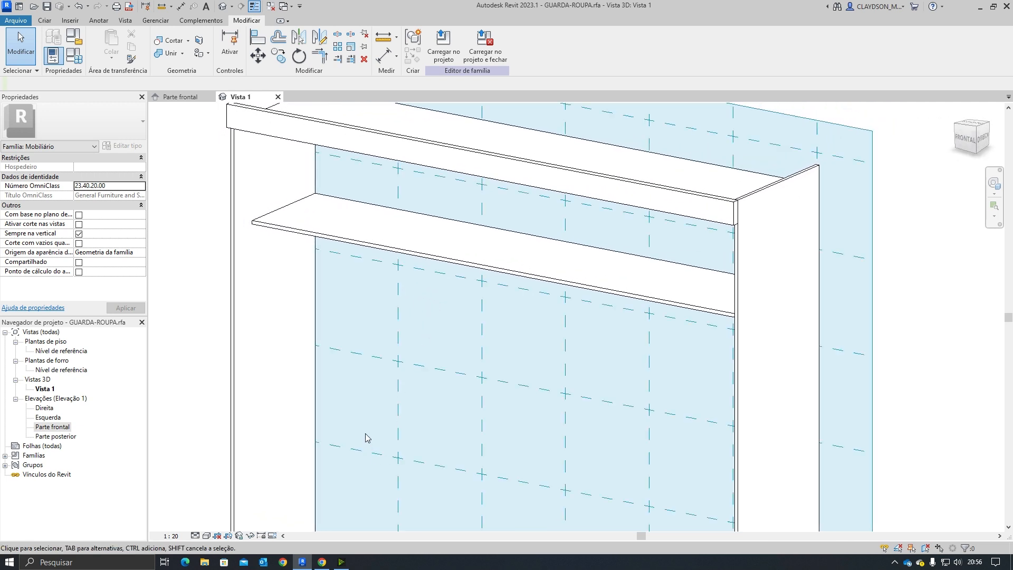
shift+middle_drag(397, 324, 438, 323)
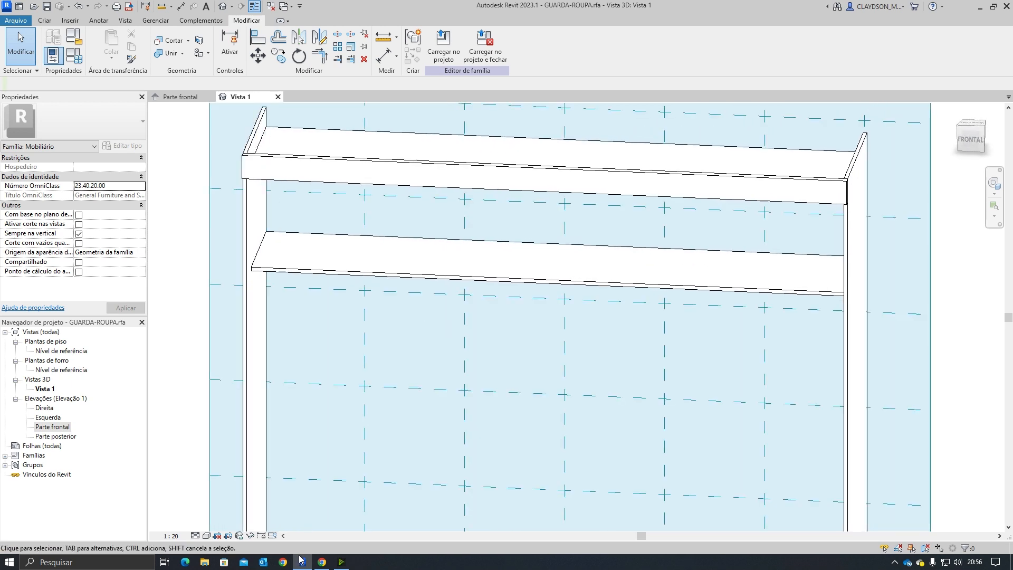
Step: Switch to the browser and review the wardrobe's dimensioned drawing on the product page
click(322, 563)
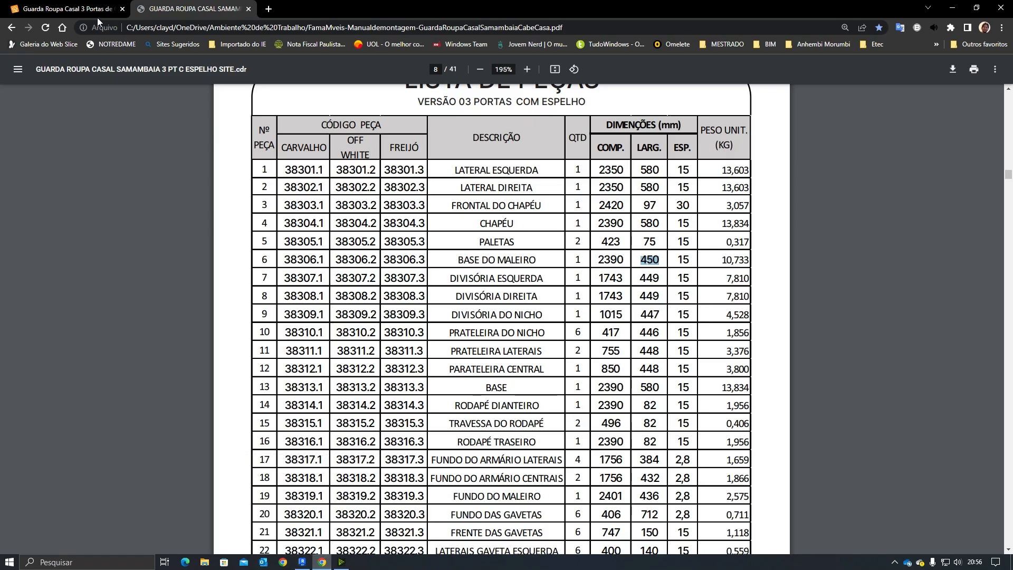
click(79, 9)
click(203, 332)
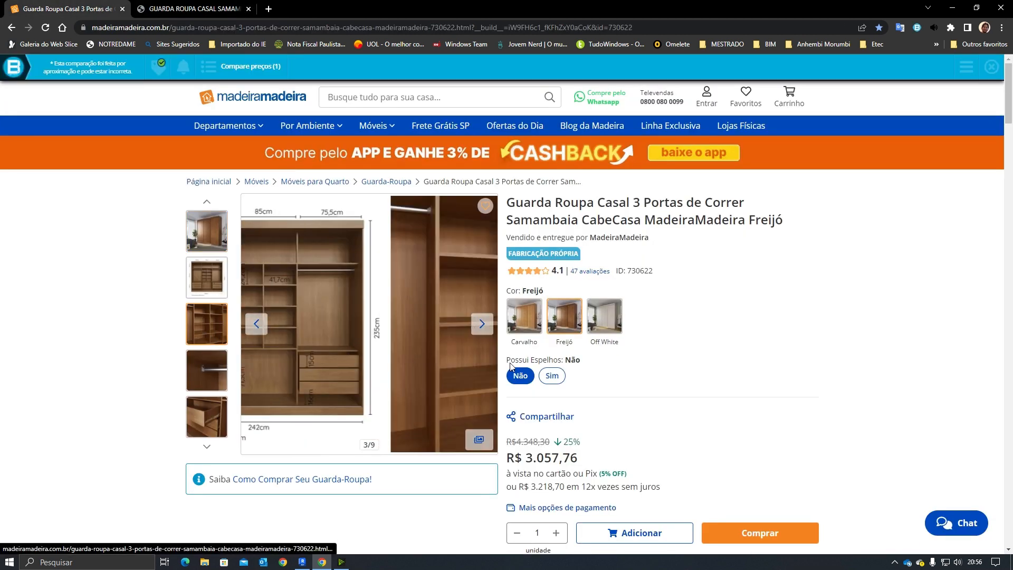
click(196, 270)
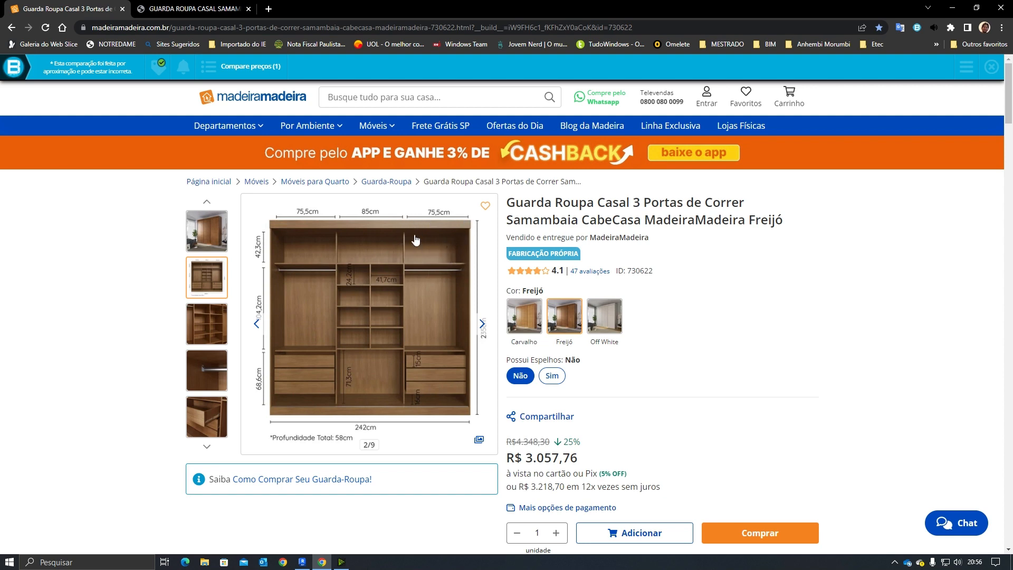
Step: Review the assembly manual's exploded view and parts list before returning to Revit
click(214, 14)
scroll(472, 357, down, 10)
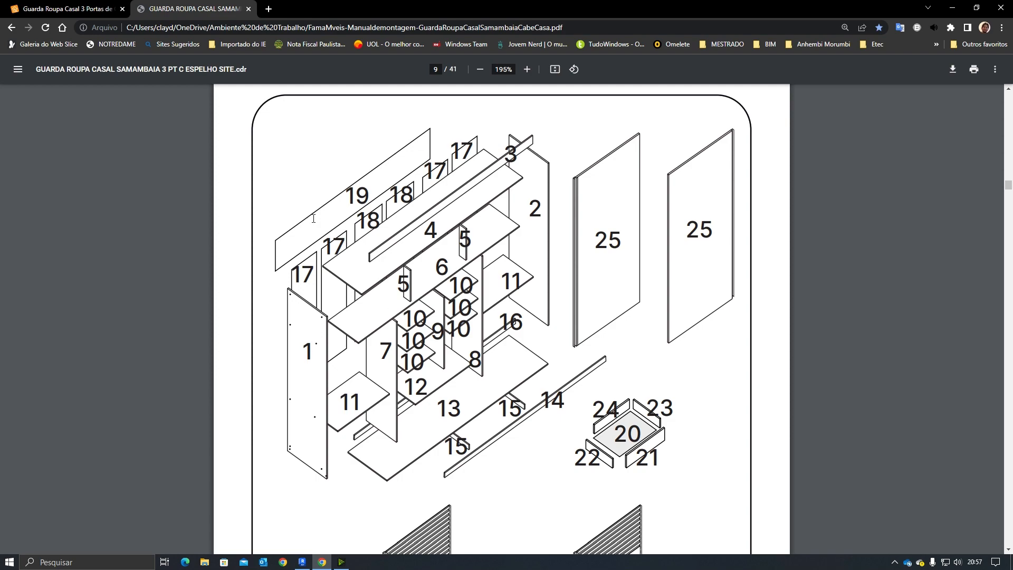
scroll(411, 366, down, 20)
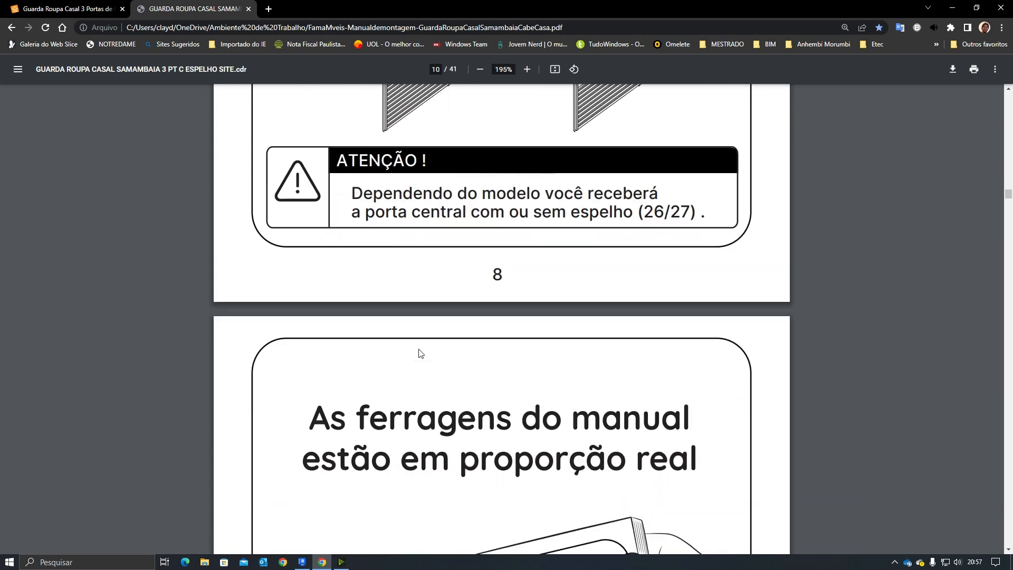
scroll(410, 348, down, 5)
scroll(409, 343, up, 15)
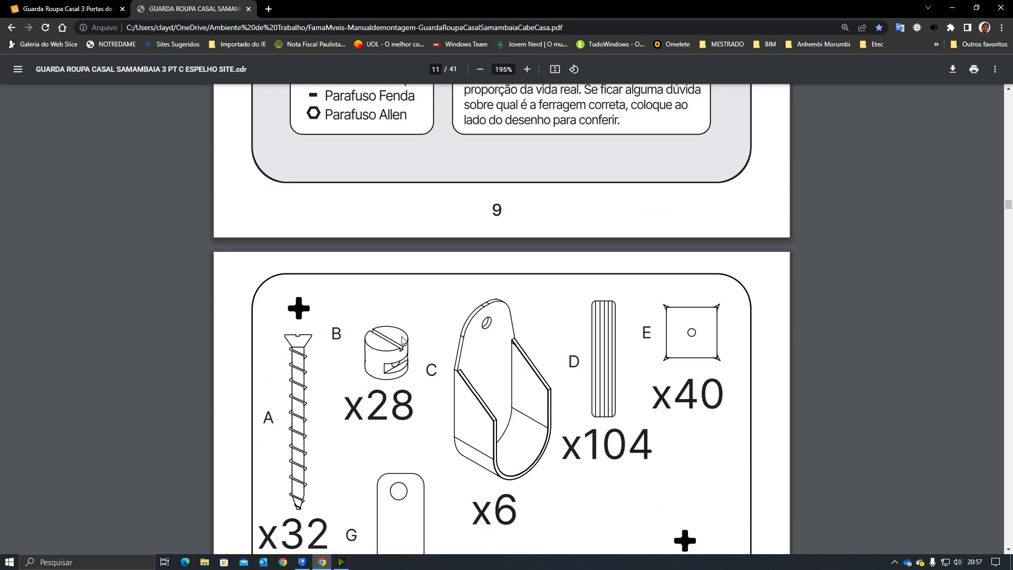
scroll(406, 336, up, 20)
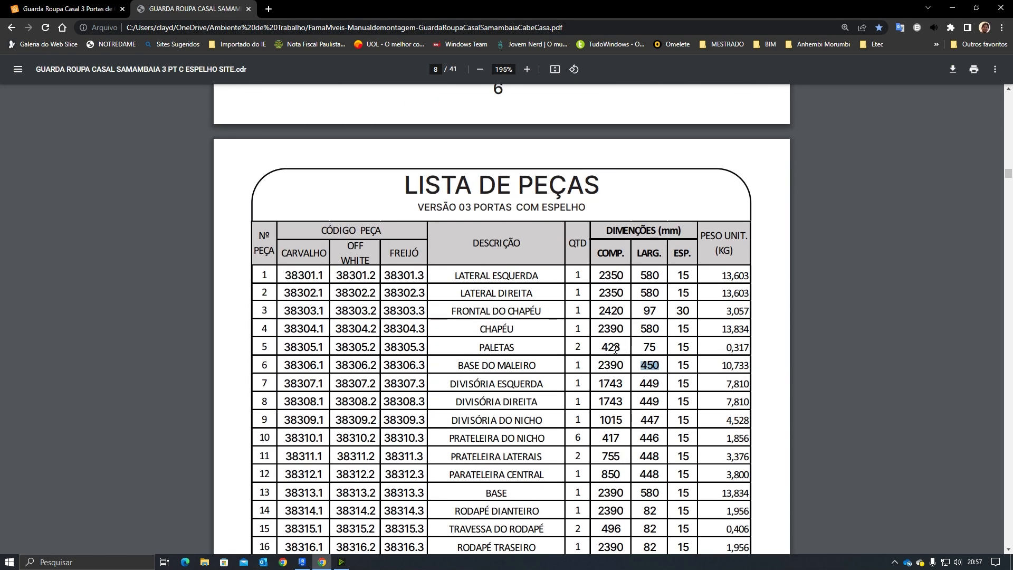
click(600, 346)
click(302, 562)
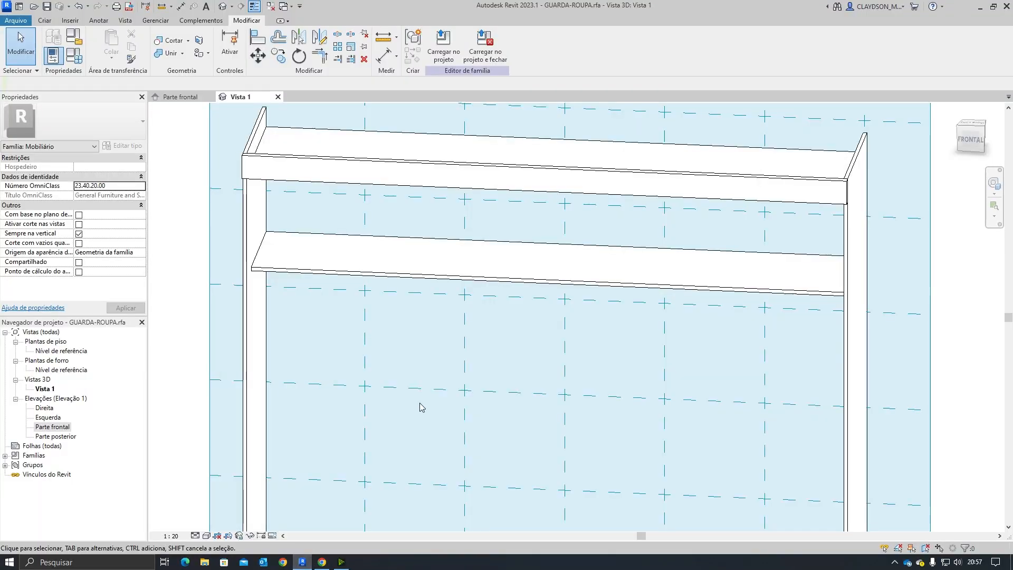
Step: Set the work plane by picking the top face of the new shelf in the 3D view
shift+middle_drag(653, 339, 622, 367)
shift+middle_drag(533, 345, 382, 330)
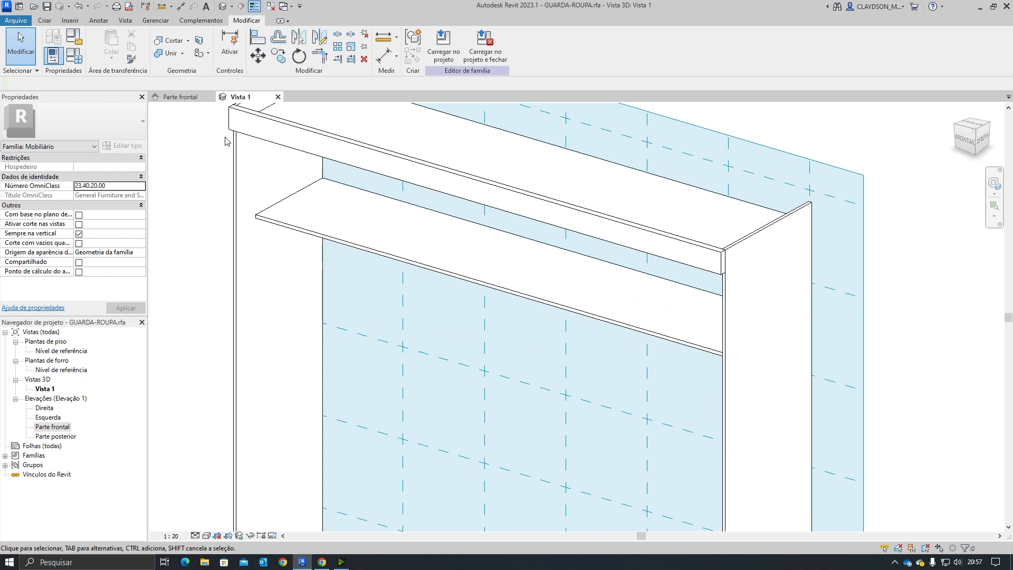
click(45, 20)
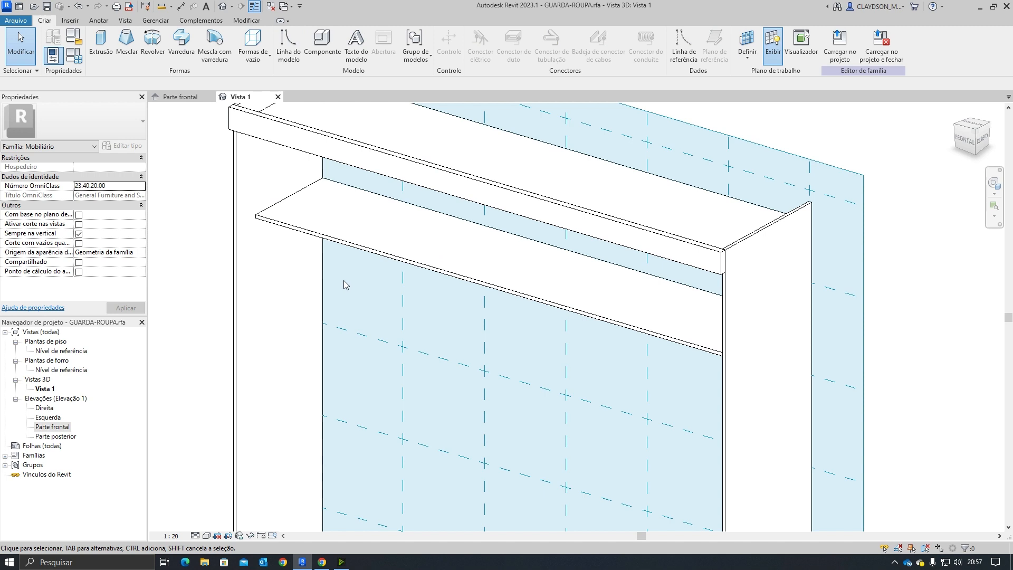
click(748, 44)
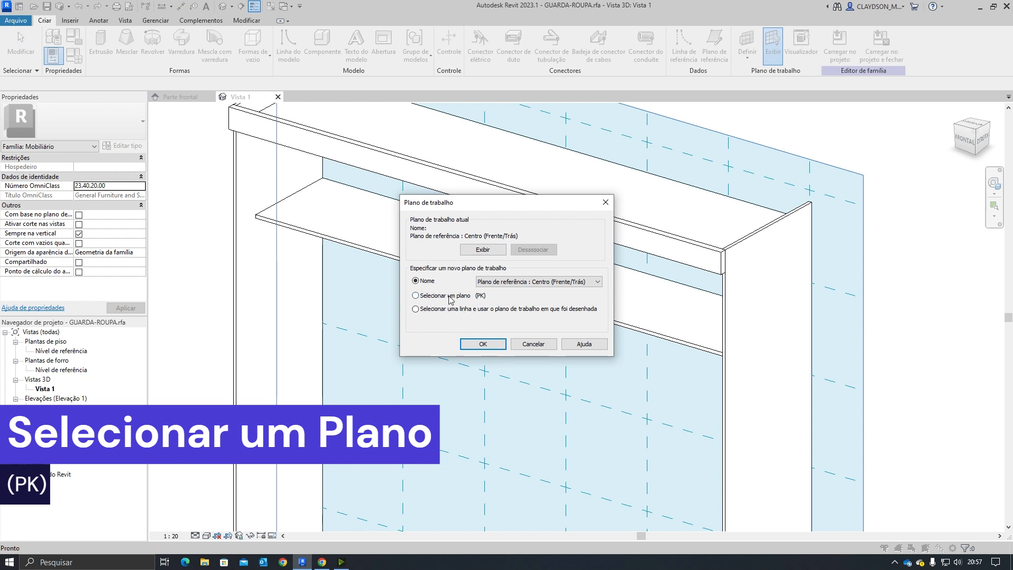
click(480, 343)
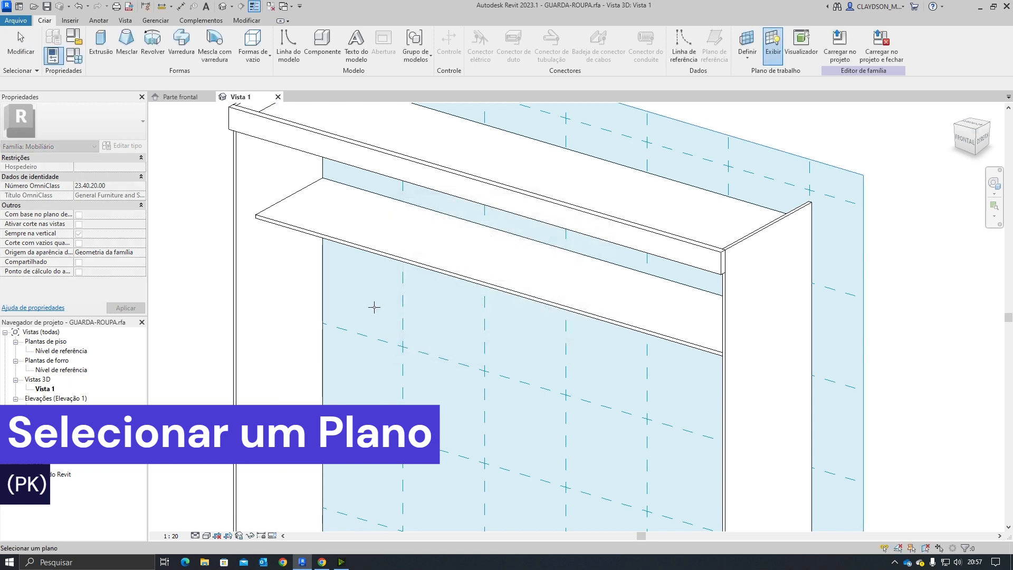
click(309, 226)
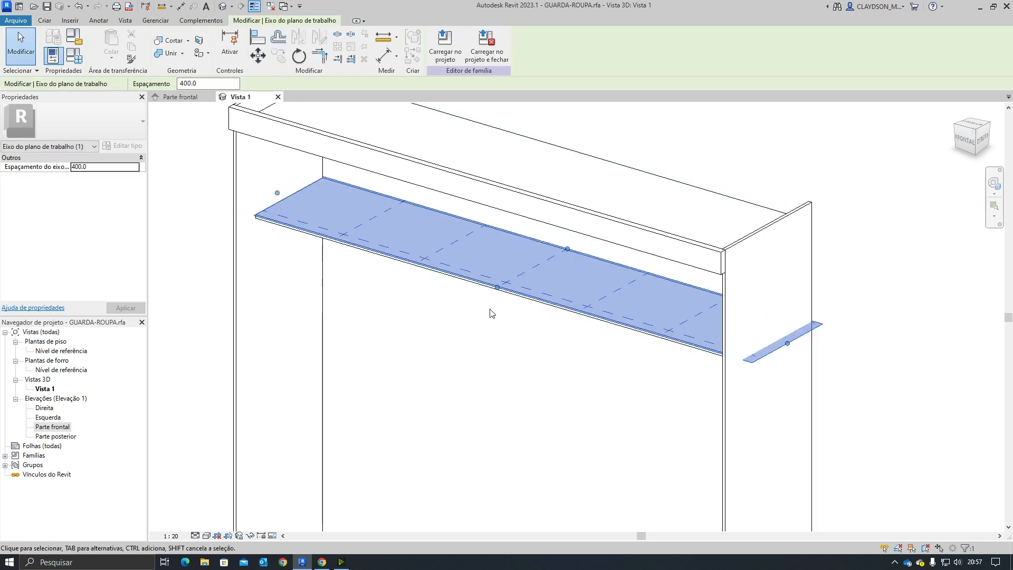
click(522, 320)
shift+middle_drag(506, 327, 457, 312)
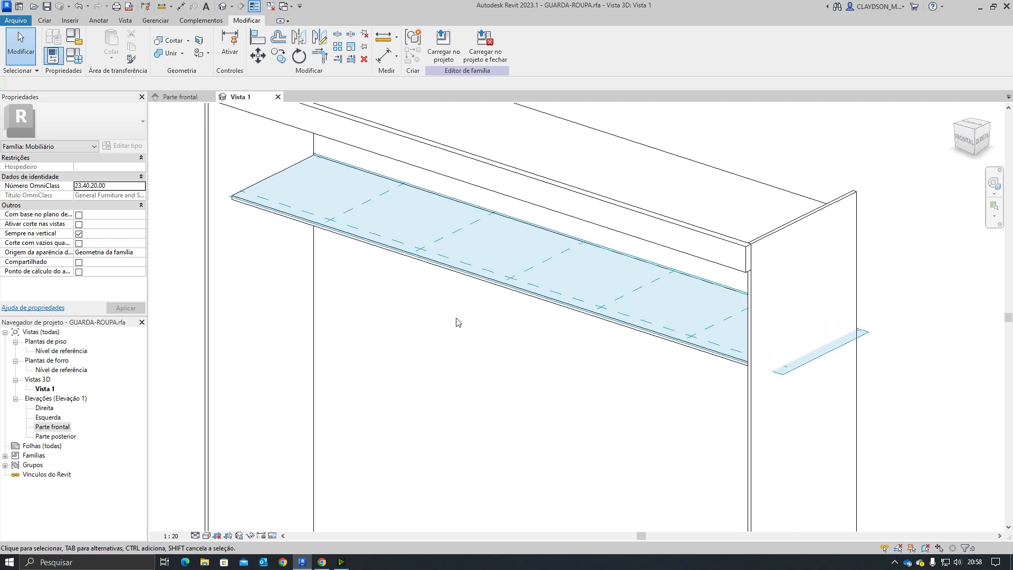
Step: Start a solid extrusion sketch on the new shelf's top face
click(45, 20)
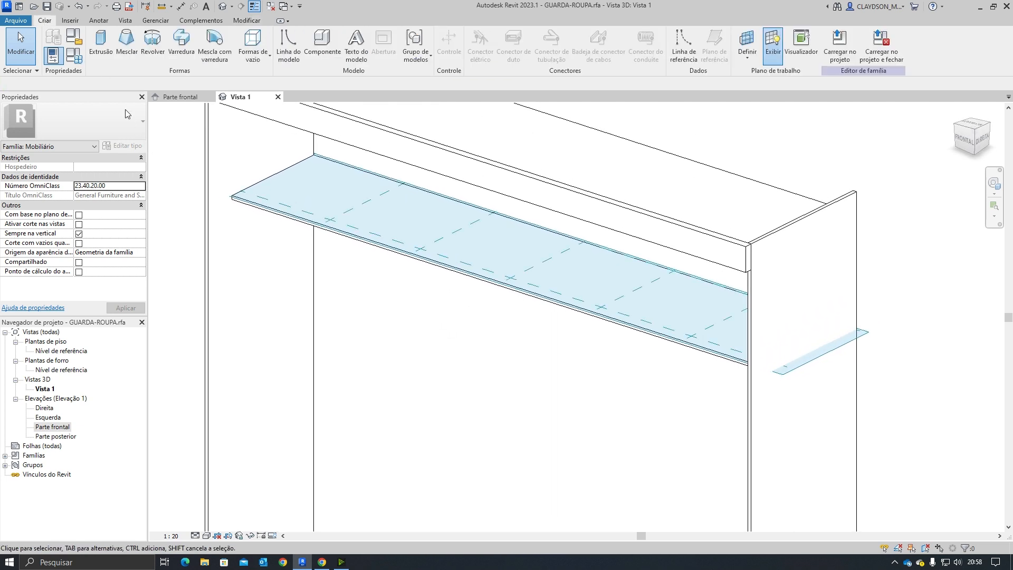
click(105, 59)
scroll(403, 255, up, 2)
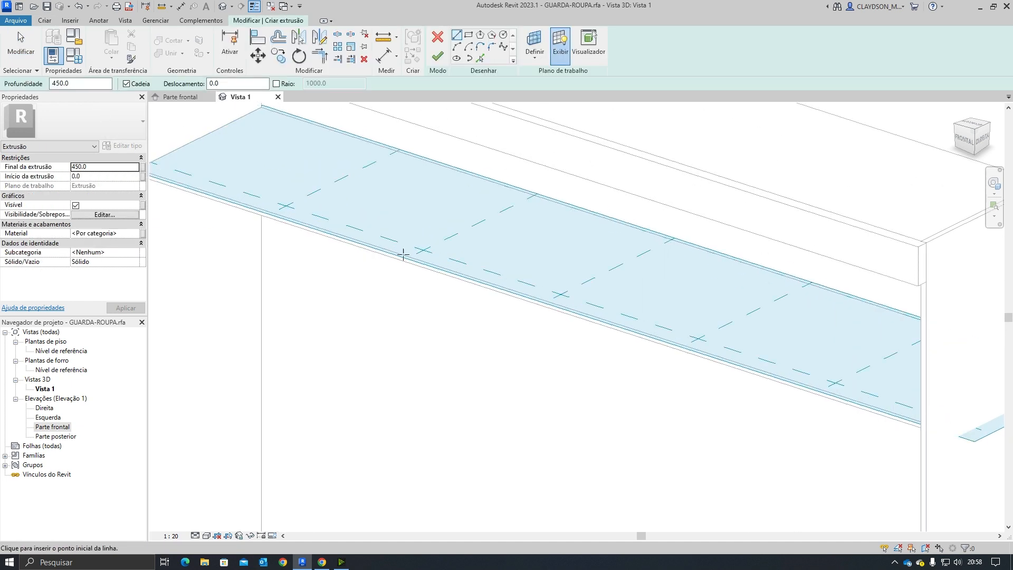
Step: Sketch a 75 by 15 mm outline with lines on the shelf, then delete those sketch lines
click(370, 244)
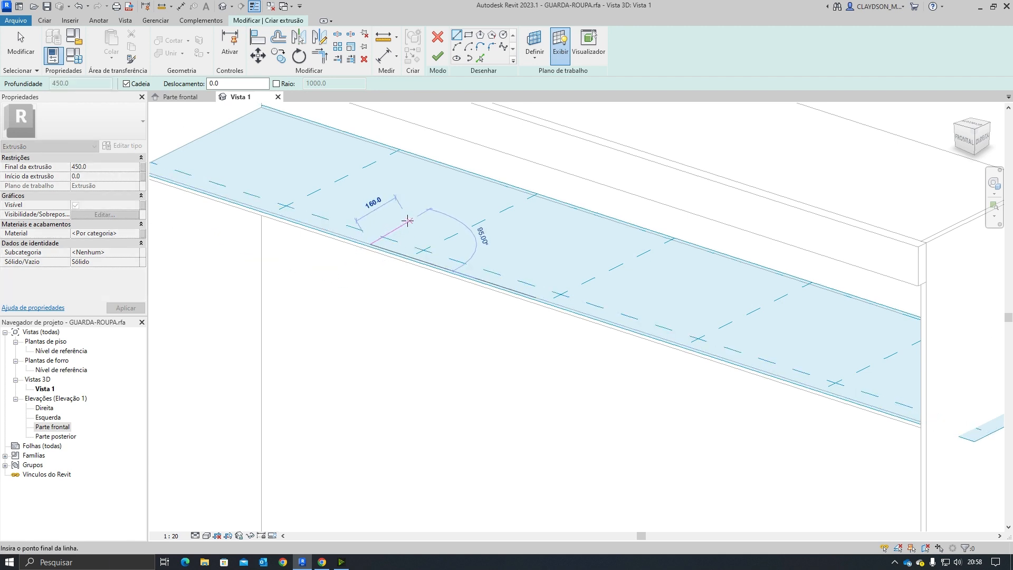
text(7)
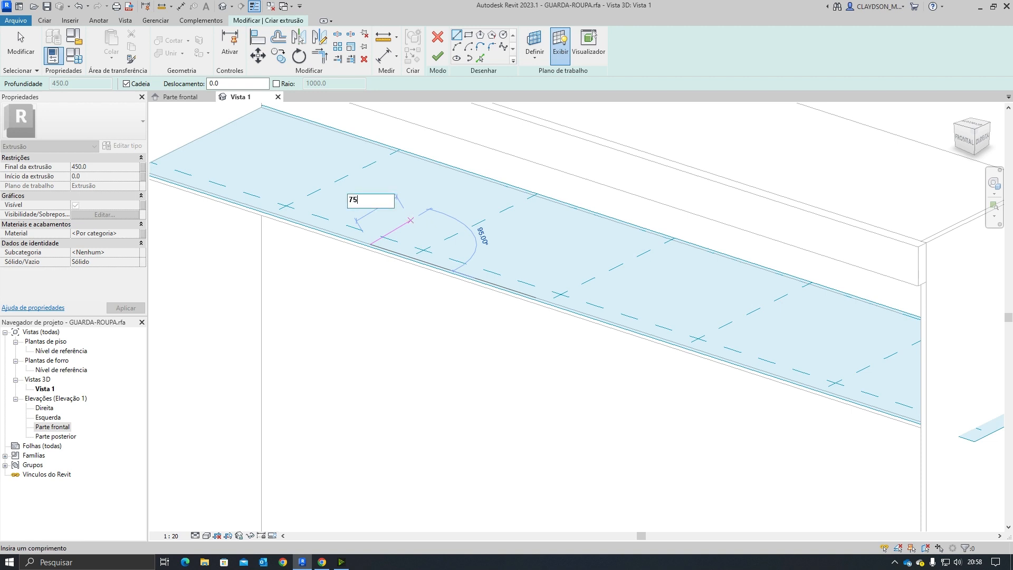
text(5)
key(Return)
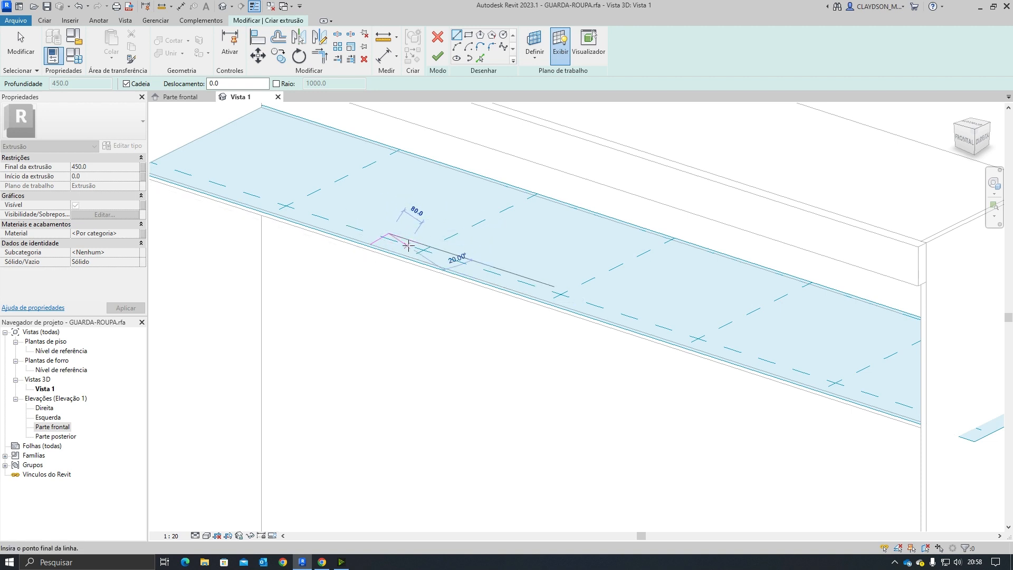
text(15)
key(Return)
scroll(407, 244, up, 3)
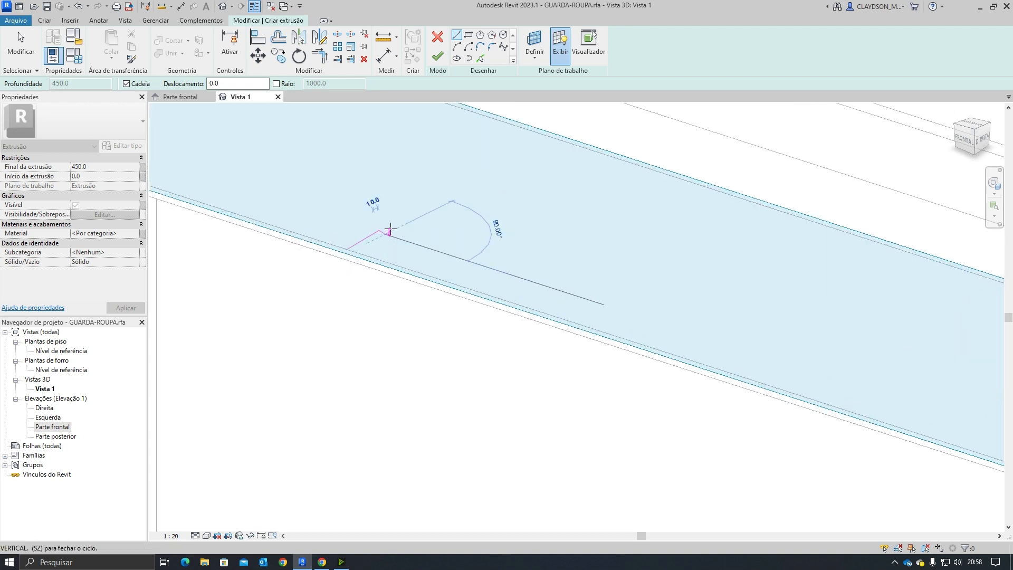
key(Escape)
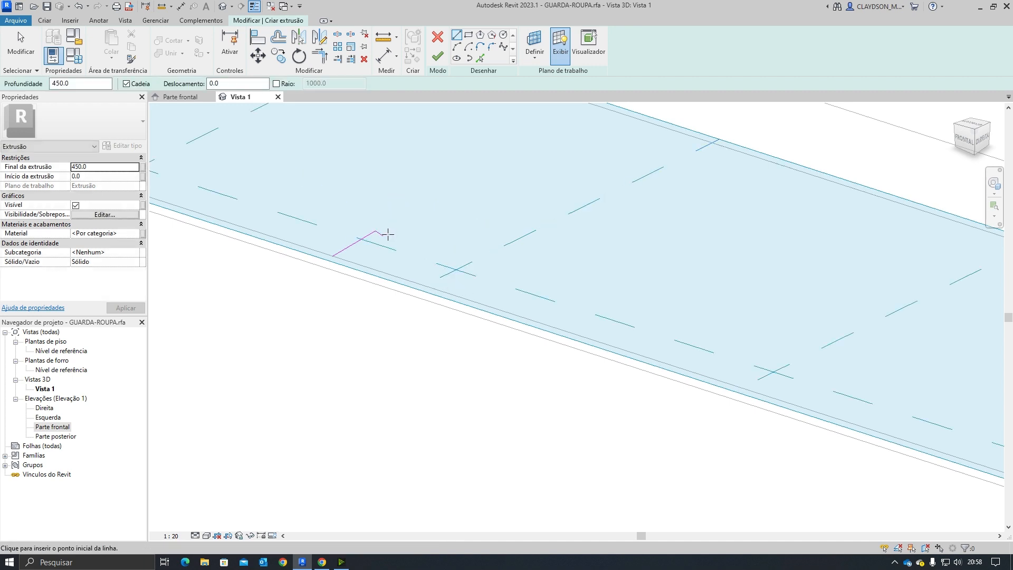
key(Escape)
click(379, 233)
key(Escape)
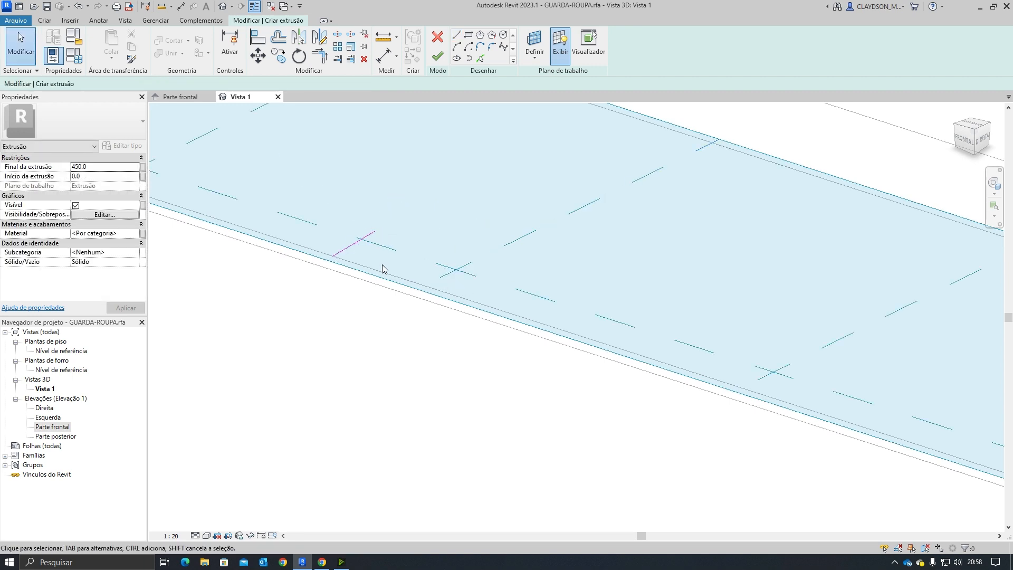
click(456, 35)
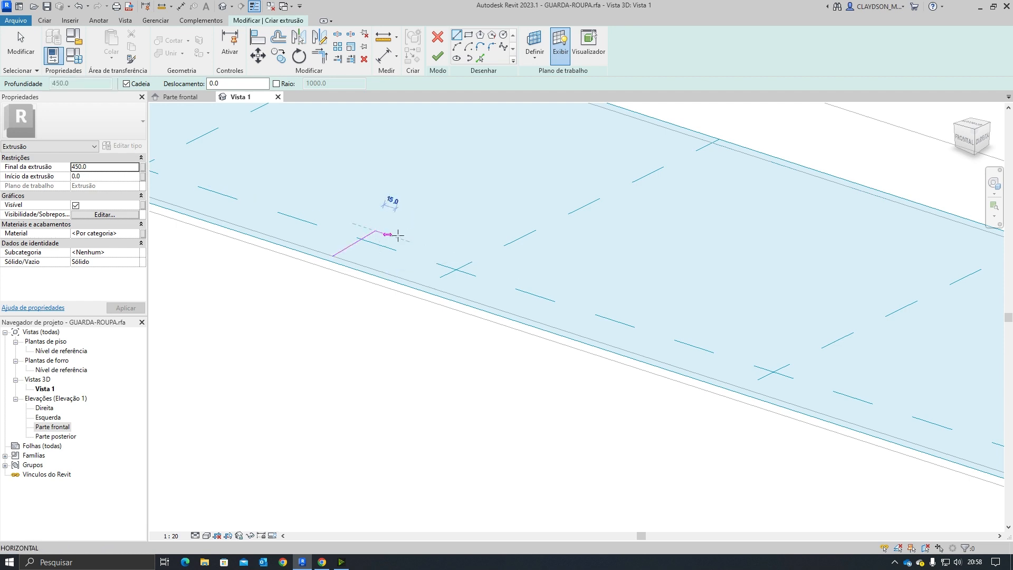
click(375, 231)
text(15)
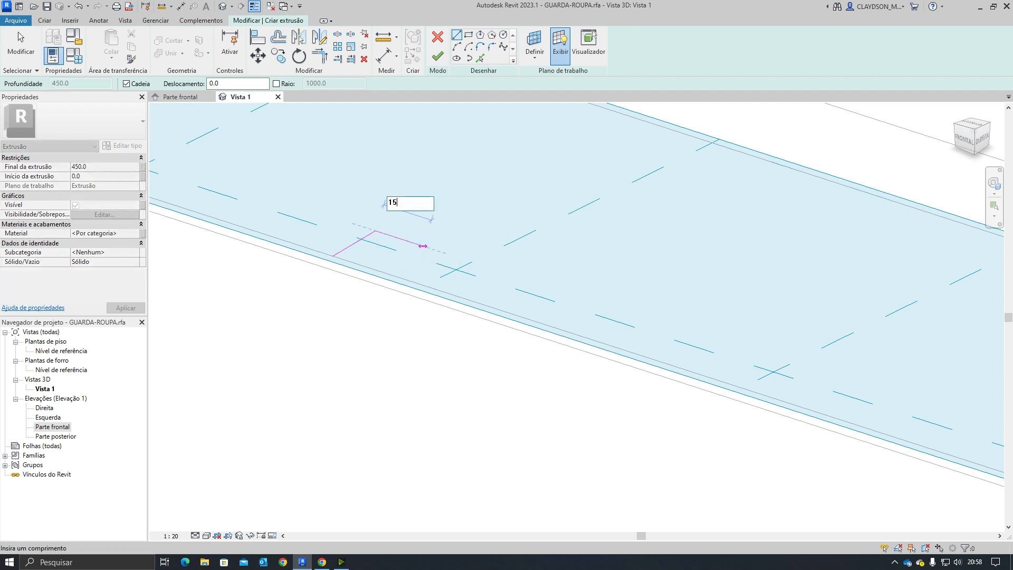
key(Return)
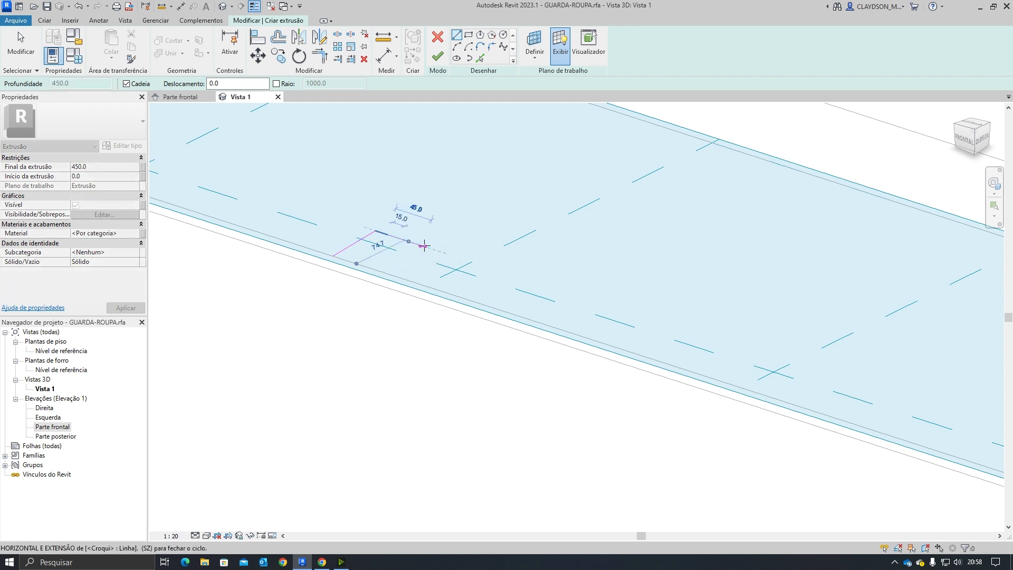
click(333, 256)
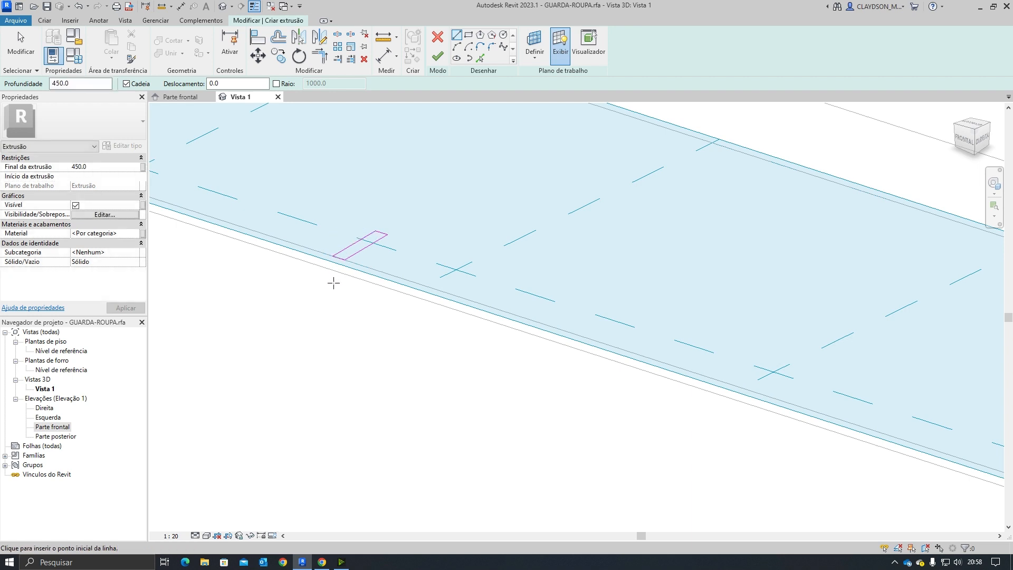
key(Escape)
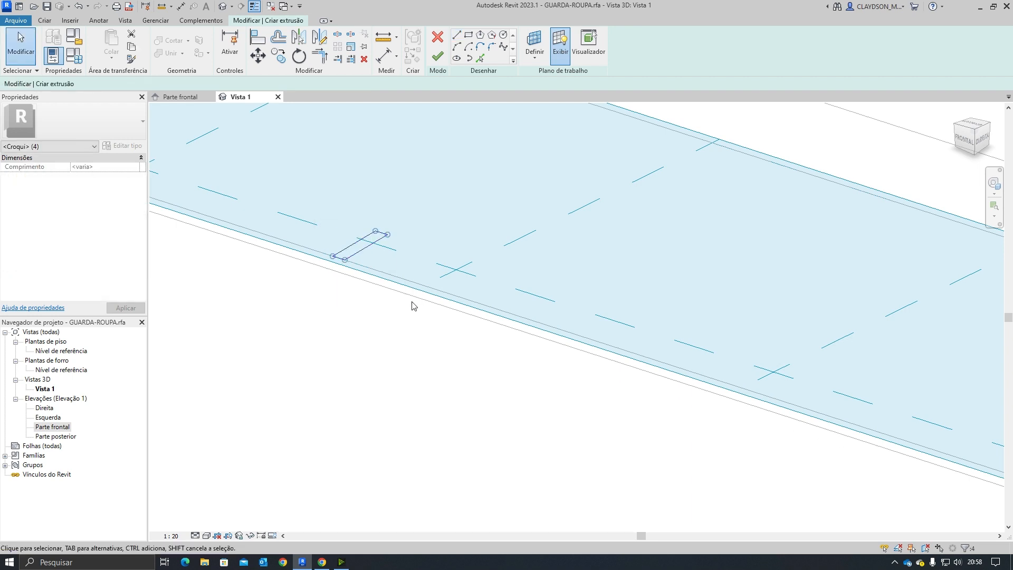
key(Delete)
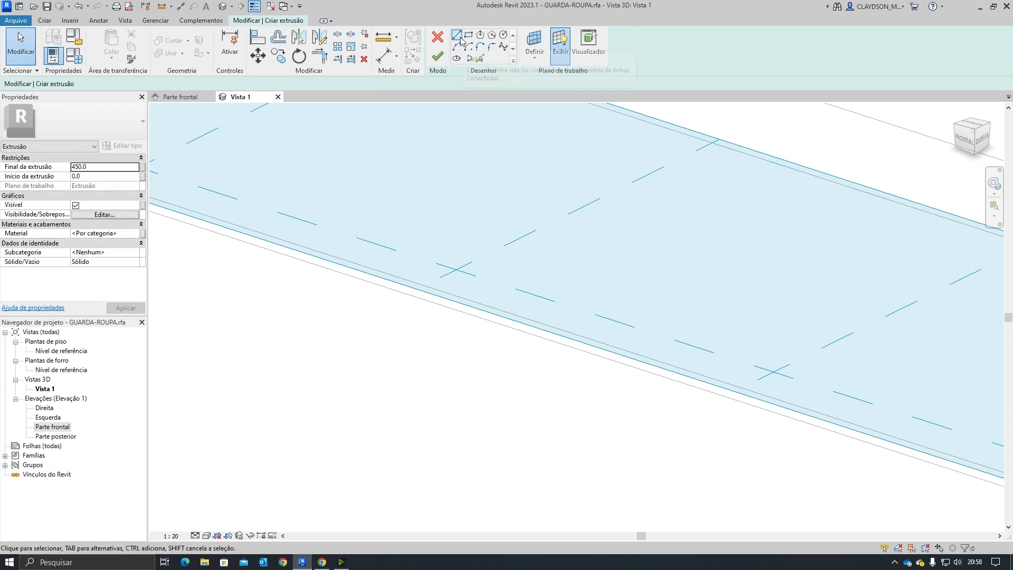
Step: Sketch a 75 × 15 mm rectangle on the shelf near its left end
click(468, 34)
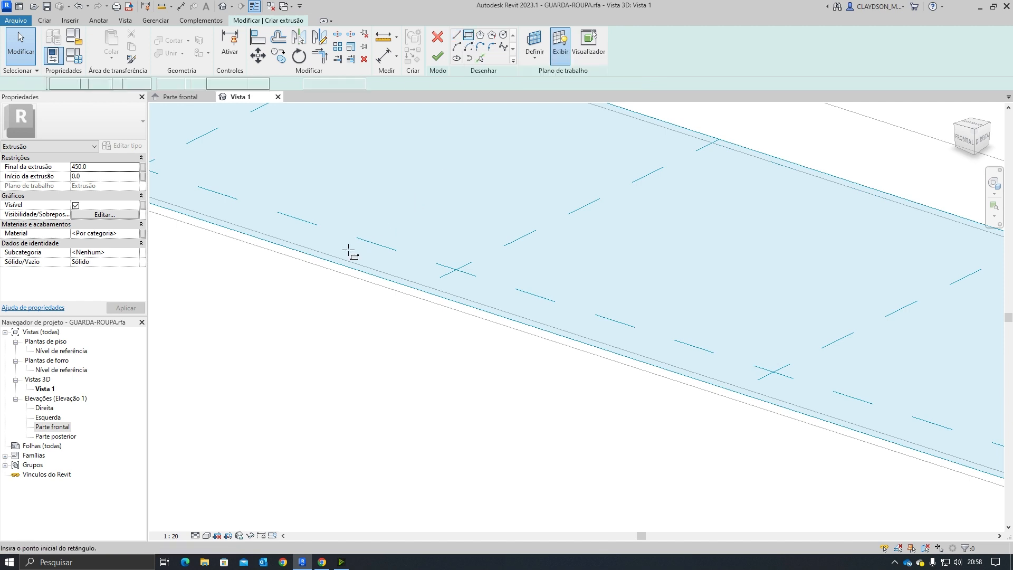
click(341, 260)
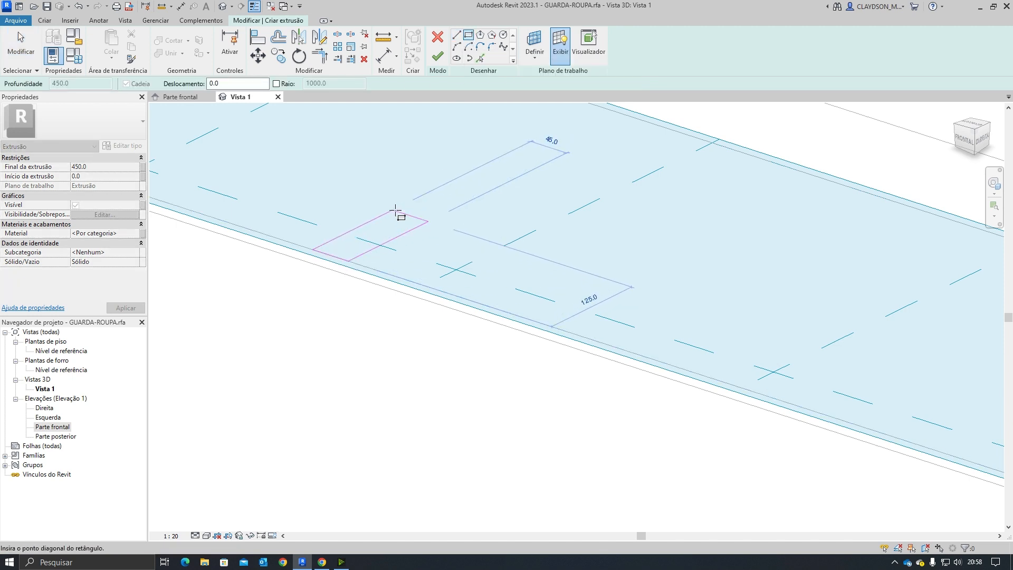
key(Escape)
key(Escape)
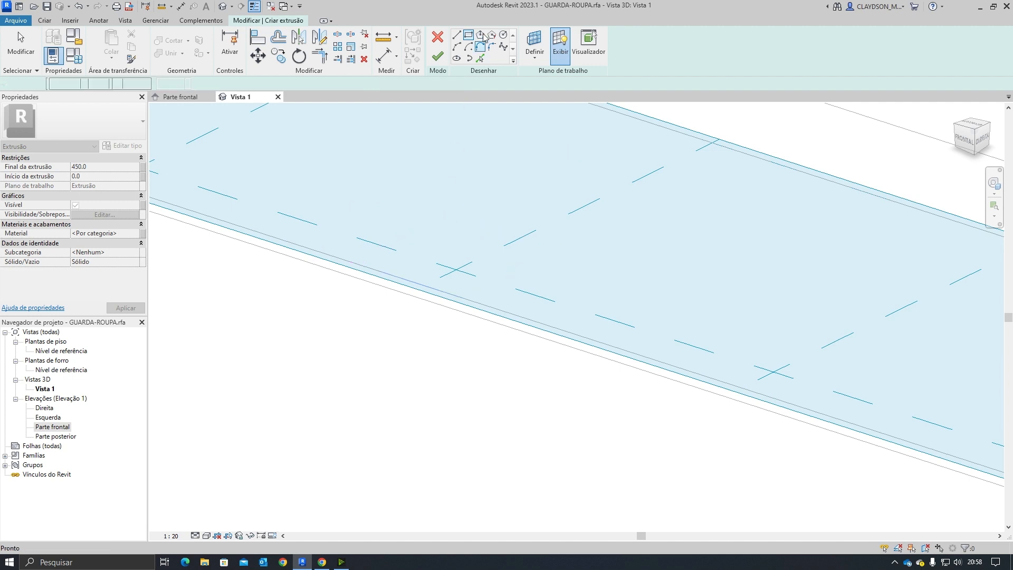
click(470, 35)
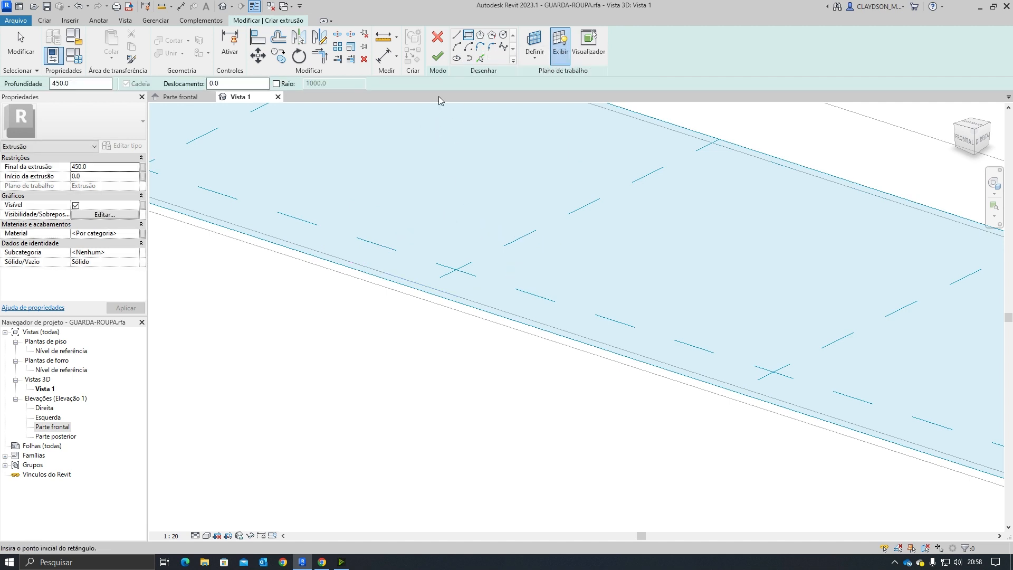
click(345, 261)
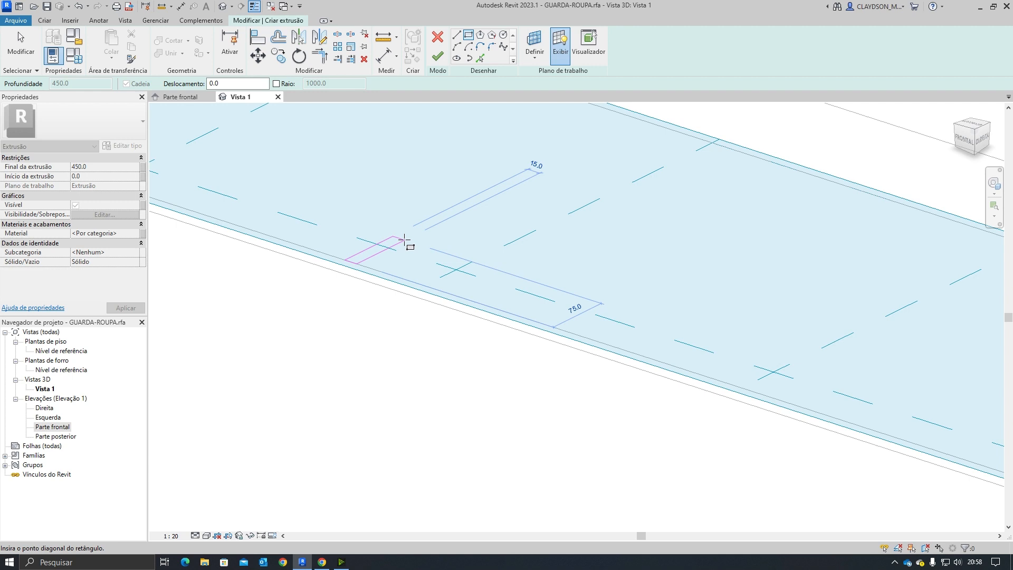
click(404, 240)
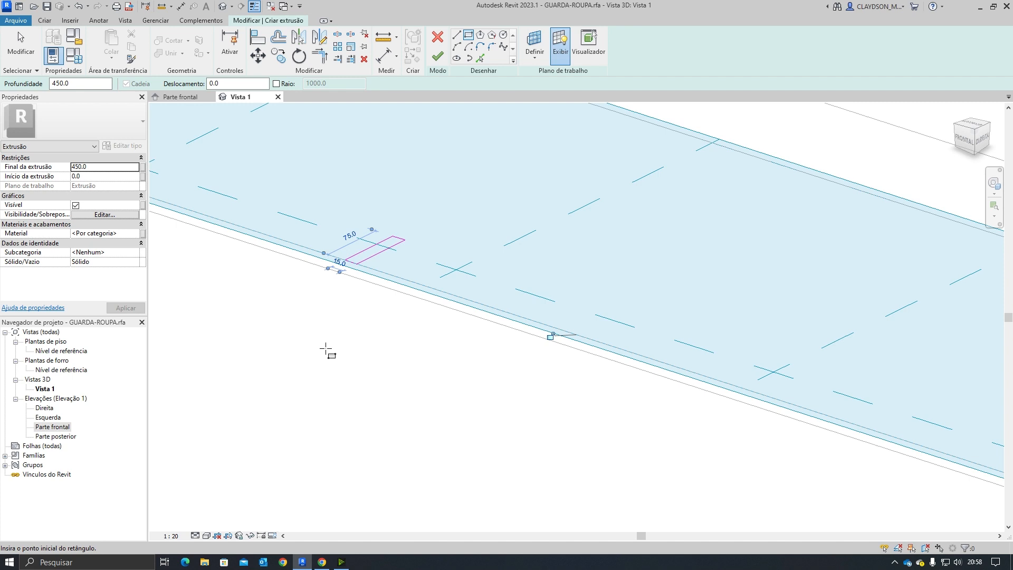
Step: Set the extrusion end to 423 and finish the vertical divider extrusion
key(Escape)
scroll(399, 335, down, 5)
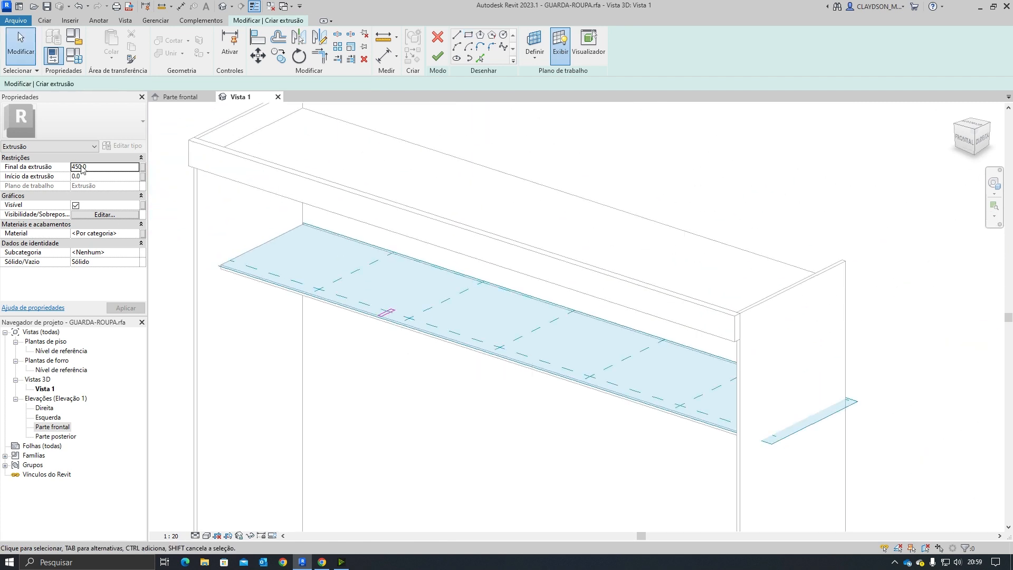
click(95, 165)
text(423)
click(438, 56)
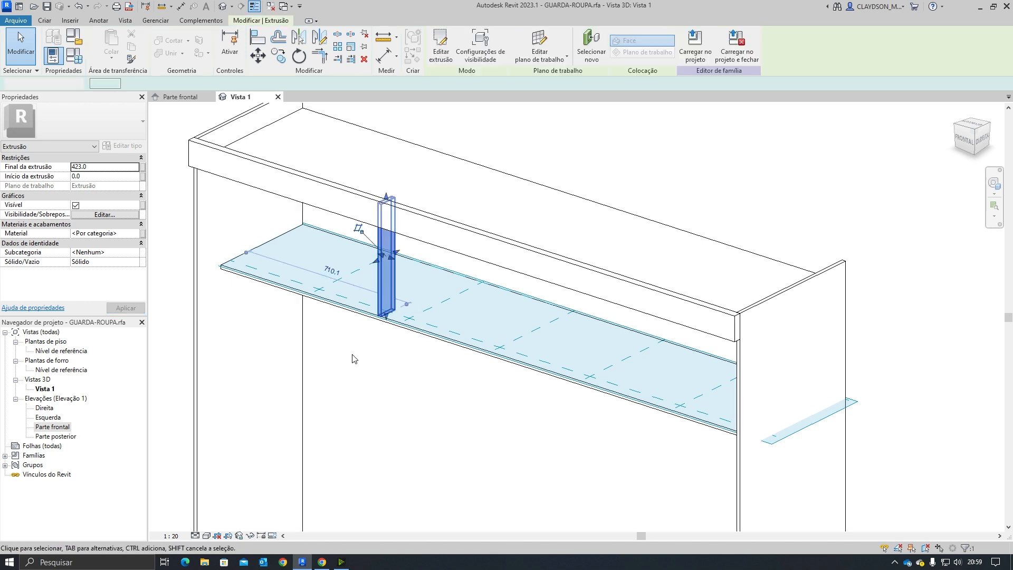
Step: Inspect the new divider in the 3D view and in the front elevation
click(365, 418)
shift+middle_drag(368, 421, 385, 311)
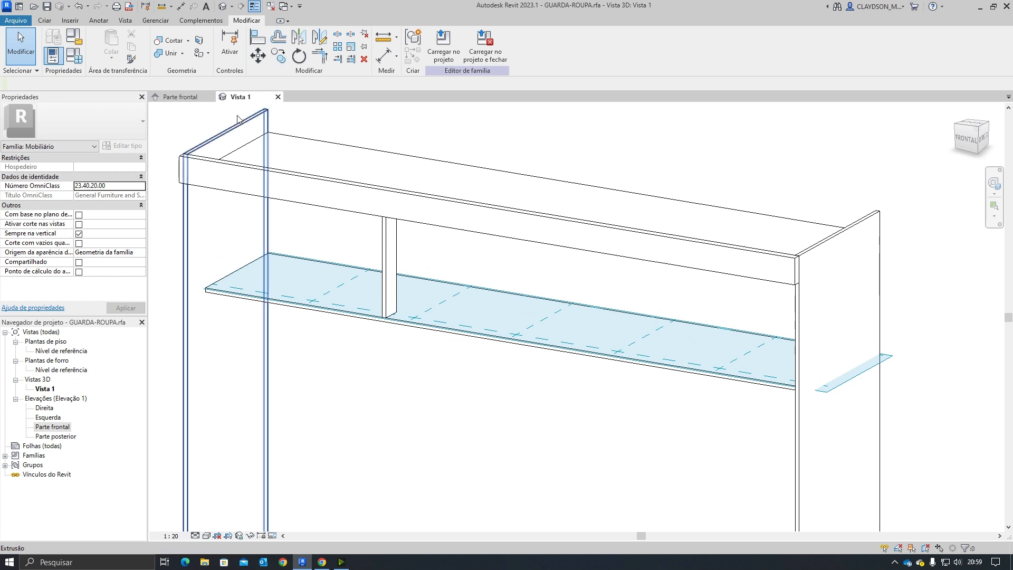
click(180, 97)
scroll(462, 282, up, 2)
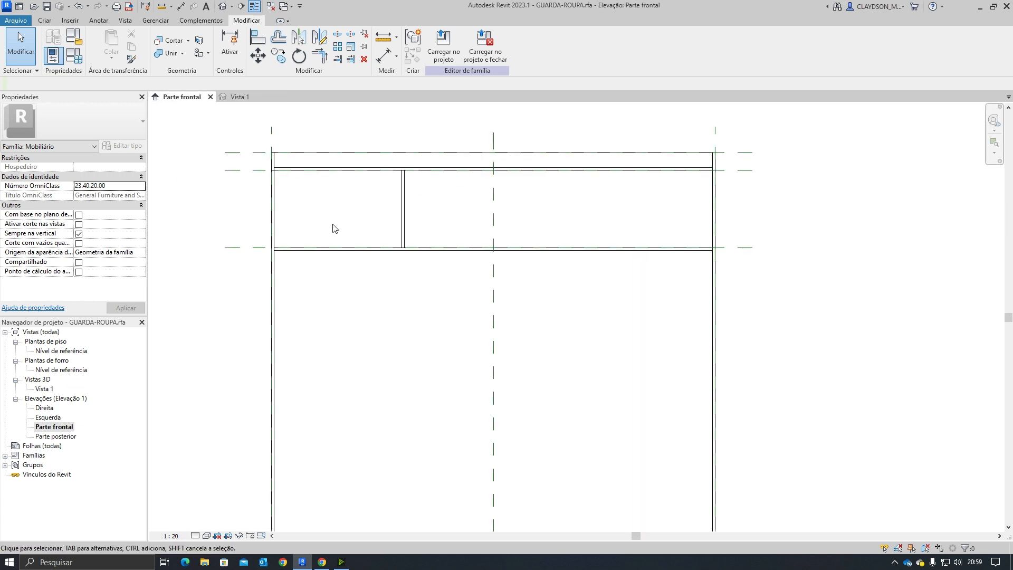
click(403, 214)
scroll(427, 270, up, 2)
middle_drag(427, 319, 419, 429)
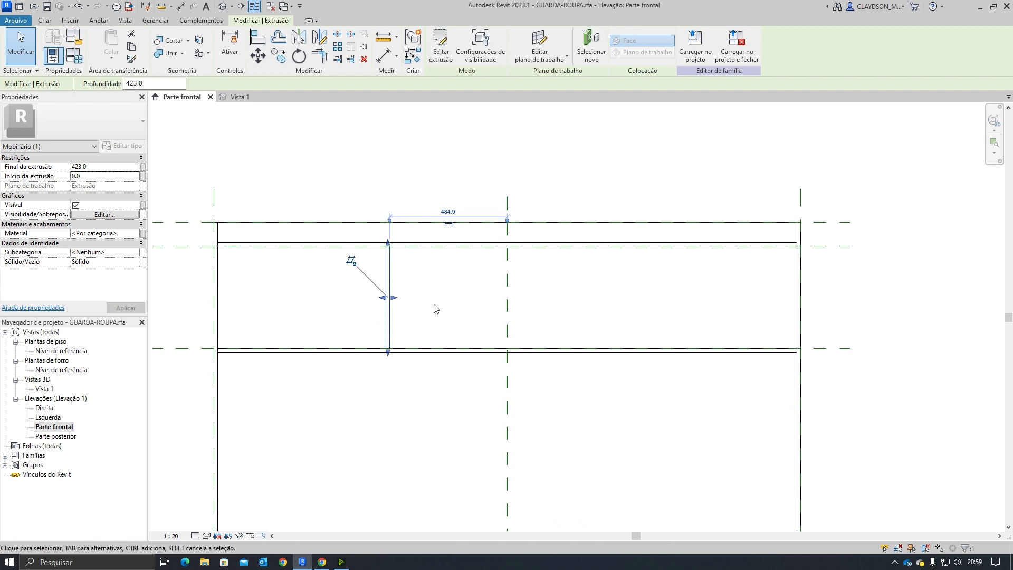
Step: Review the parts list and the product page's compartment dimensions in the browser before returning to Revit
click(322, 562)
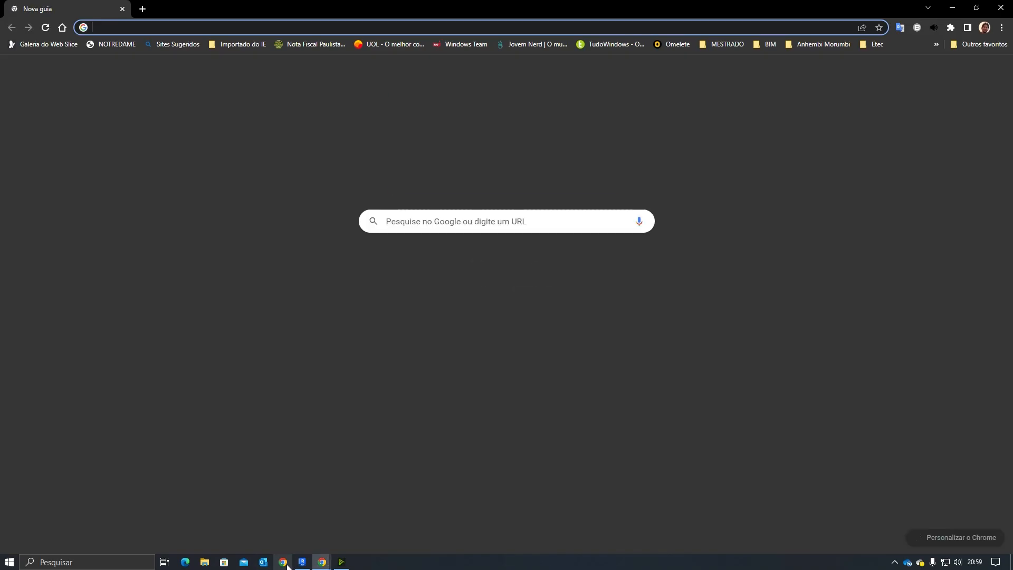
click(1002, 7)
click(321, 562)
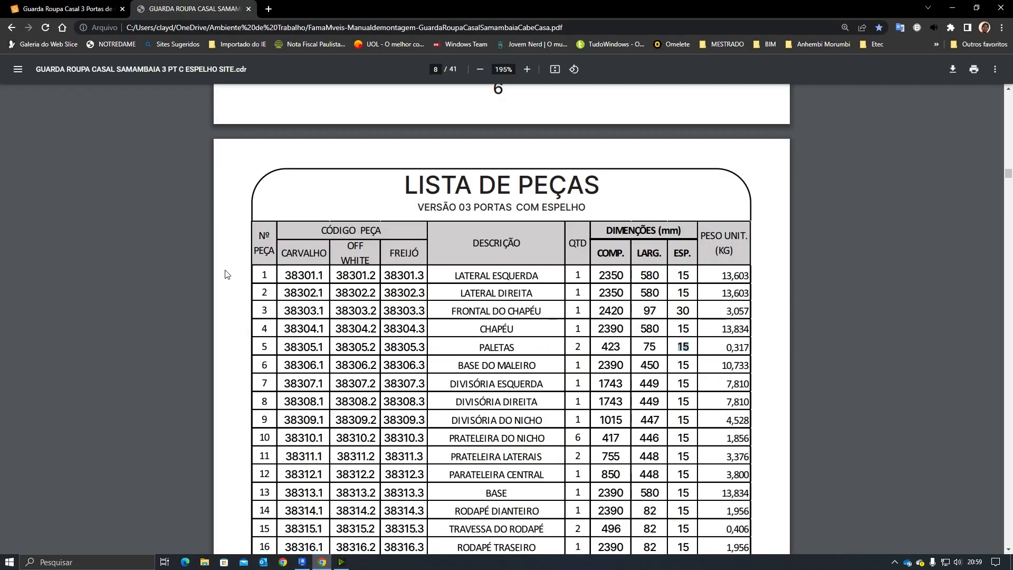
click(41, 12)
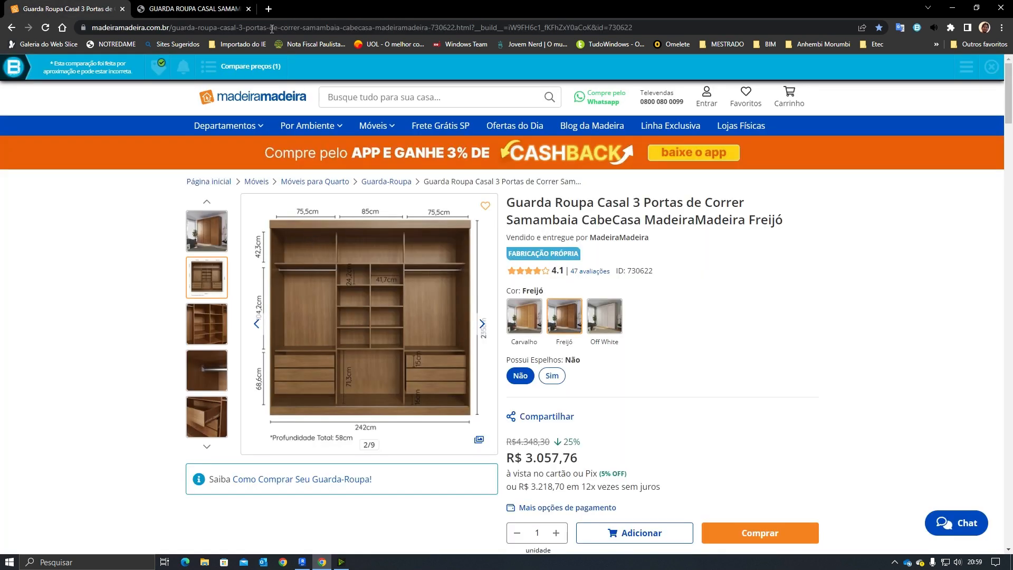
click(206, 12)
click(302, 562)
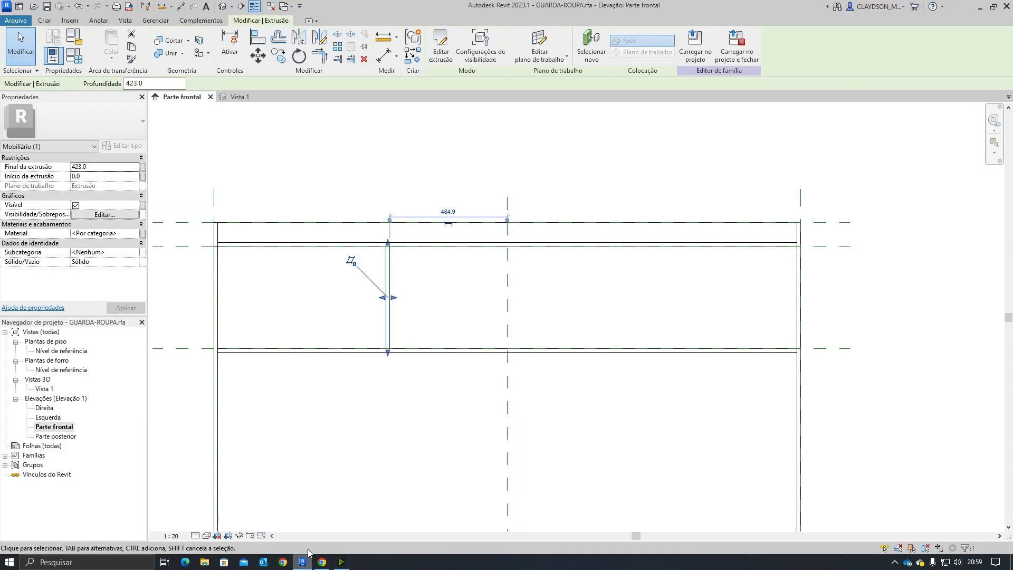
Step: Position the divider 755 mm from the wardrobe's left edge using its temporary dimension
click(389, 293)
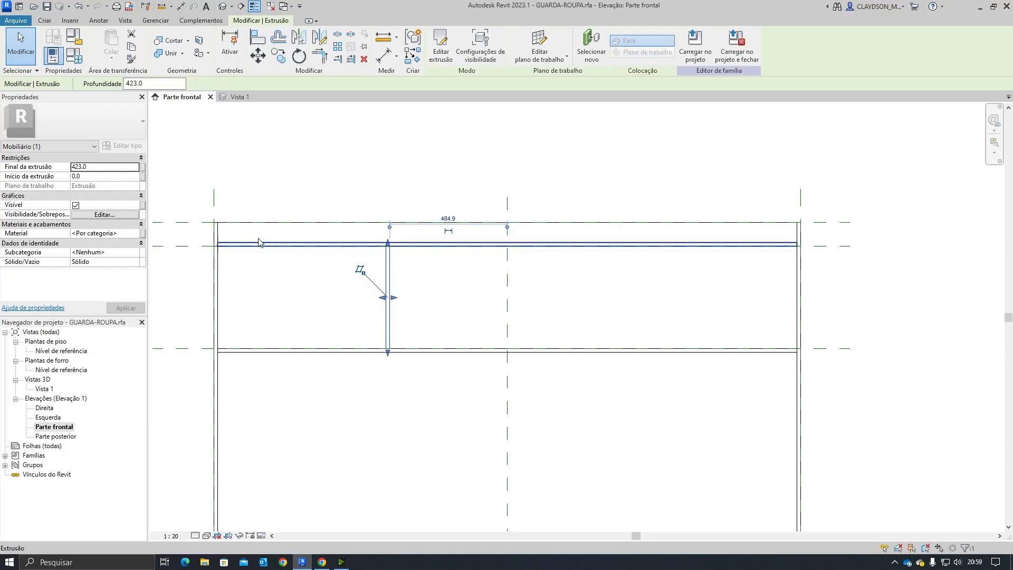
click(298, 284)
click(388, 305)
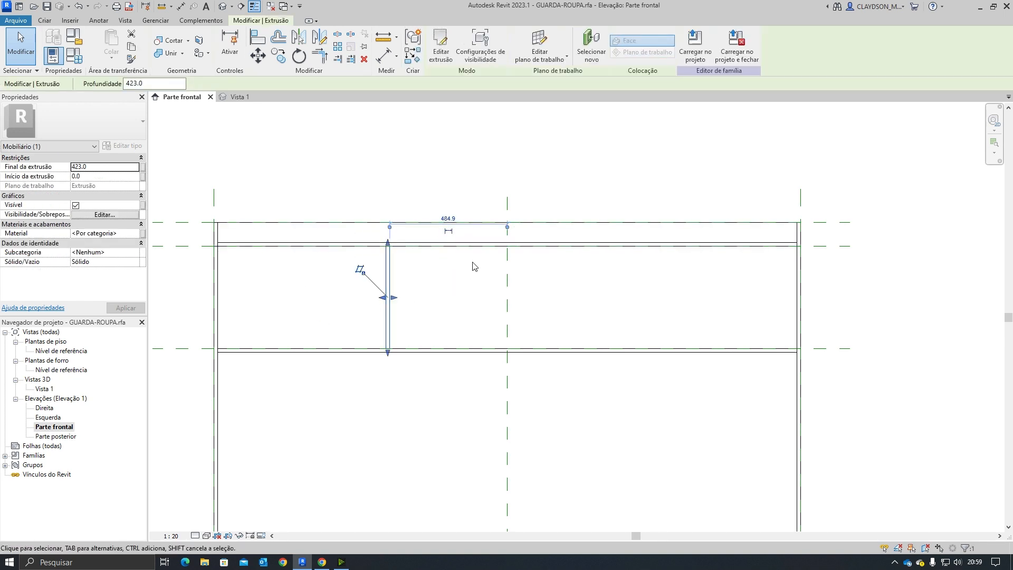
drag(507, 231, 219, 294)
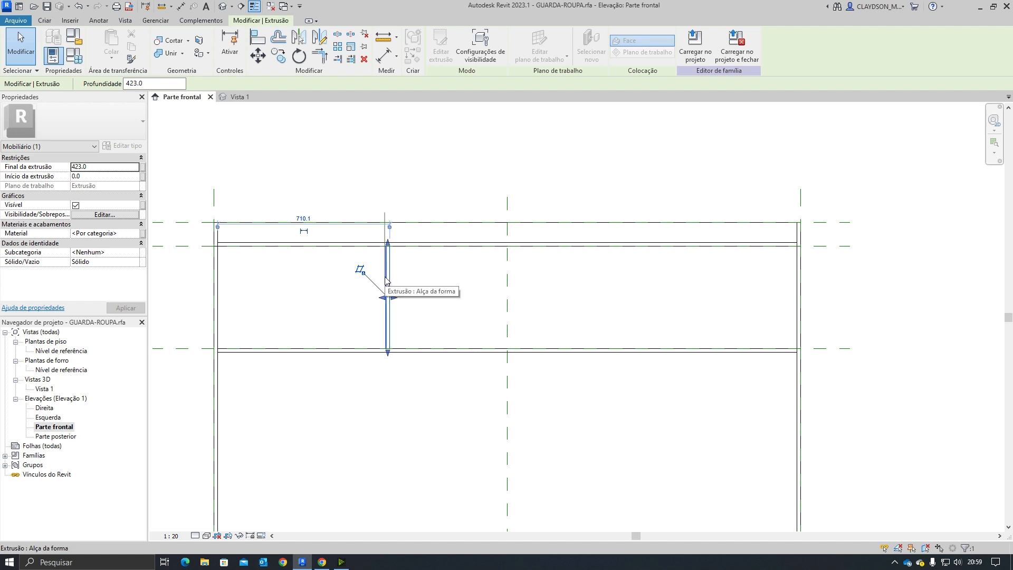
drag(385, 278, 385, 278)
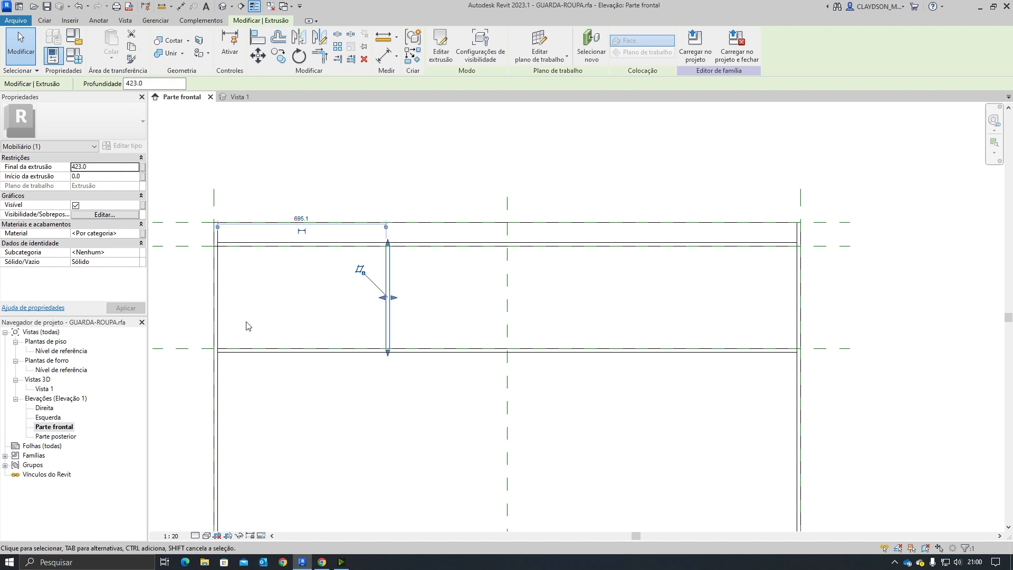
click(302, 219)
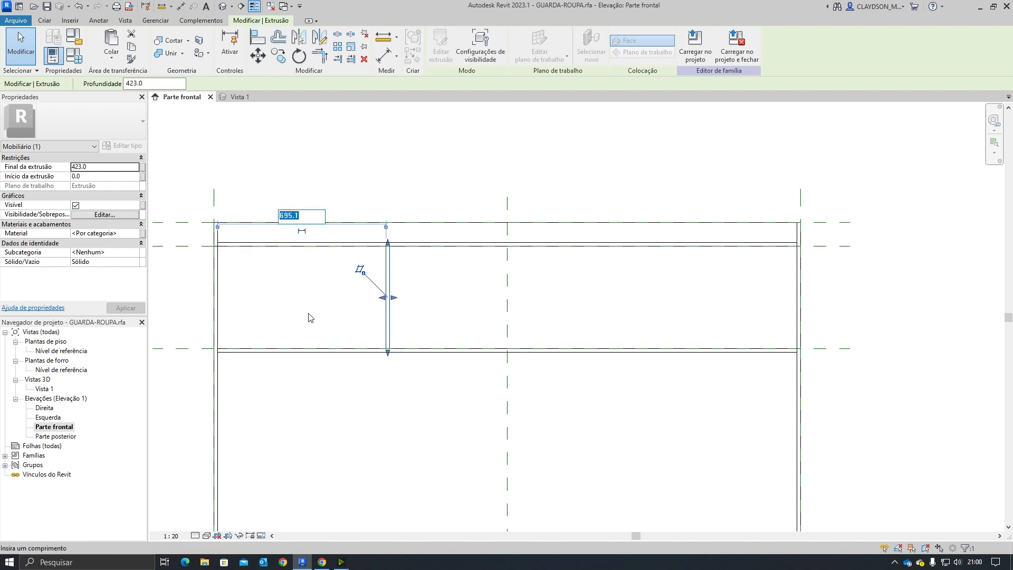
text(755)
key(Return)
key(Escape)
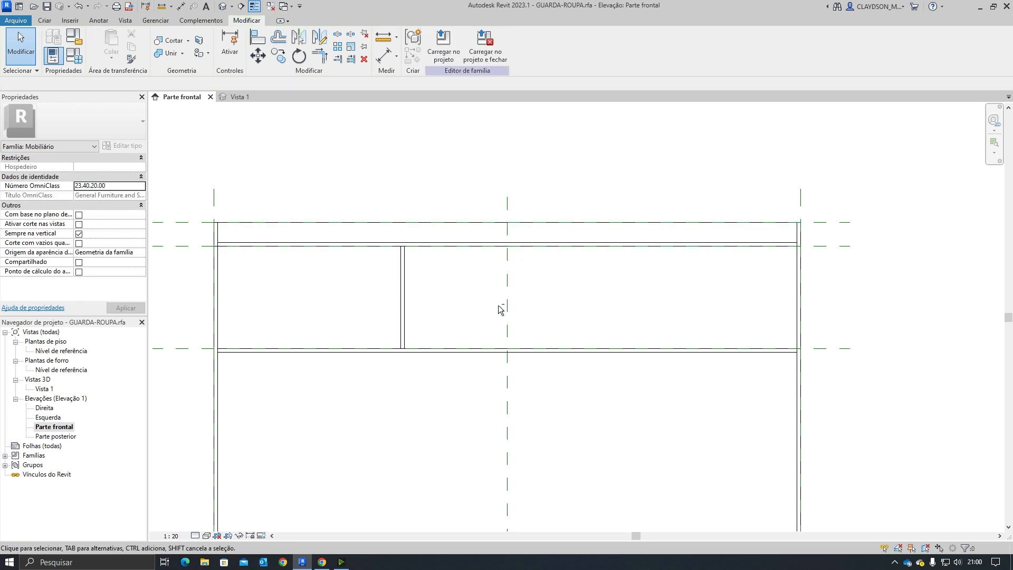
Step: Copy the vertical divider along the shelf to create a second divider for the right-hand compartment
click(243, 98)
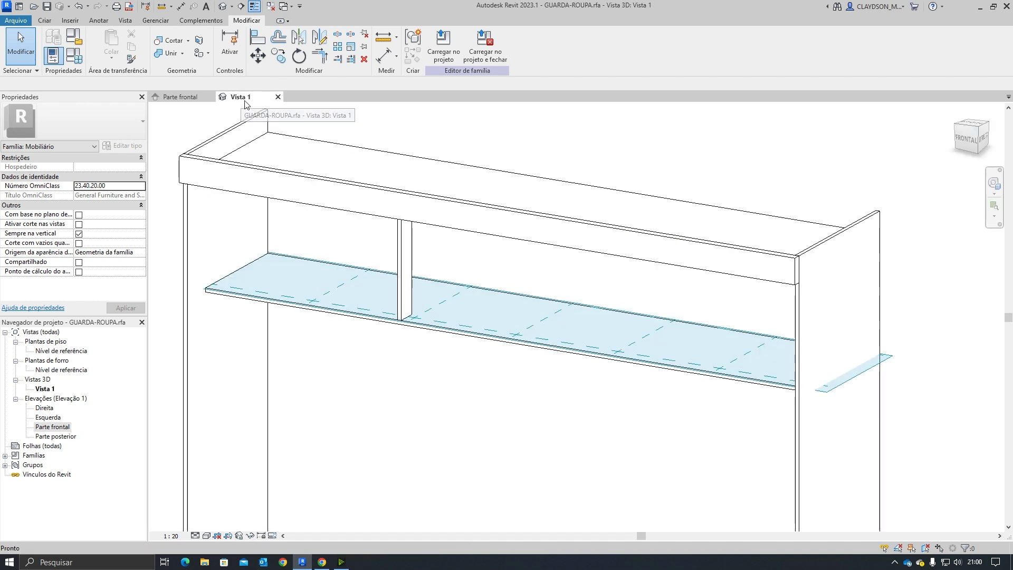
scroll(500, 396, down, 2)
shift+middle_drag(500, 396, 506, 421)
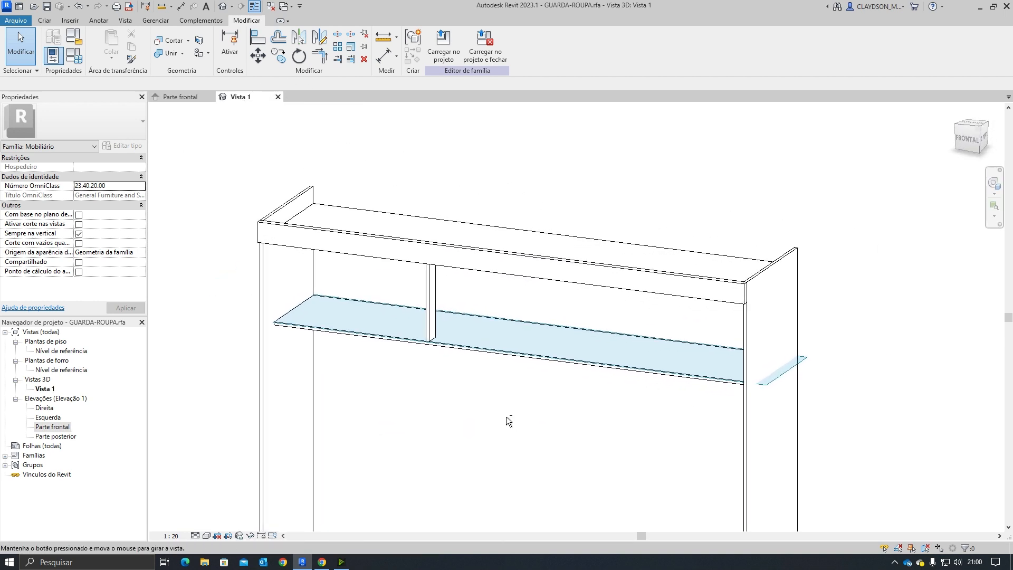
click(430, 304)
key(m)
key(v)
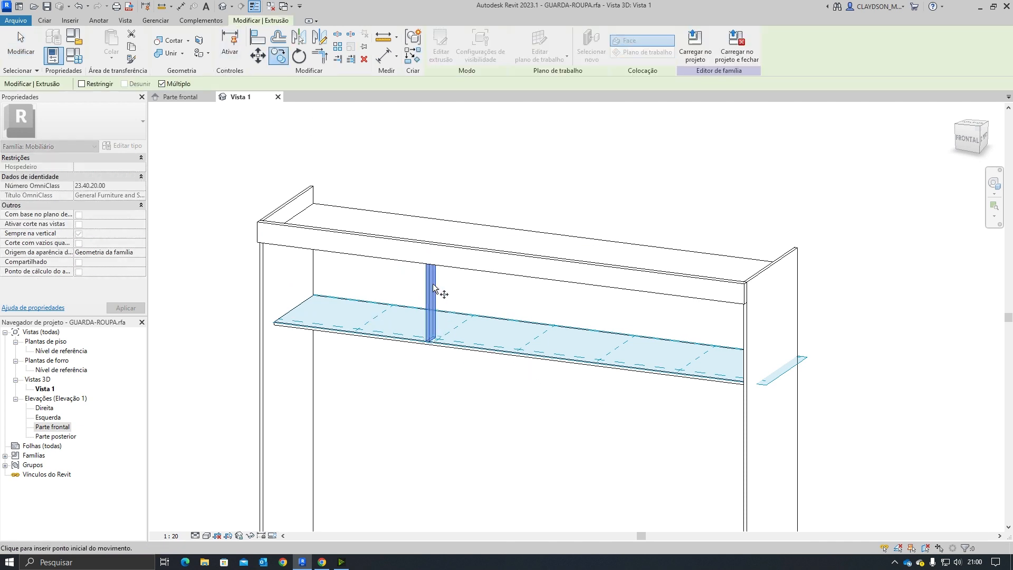
click(468, 343)
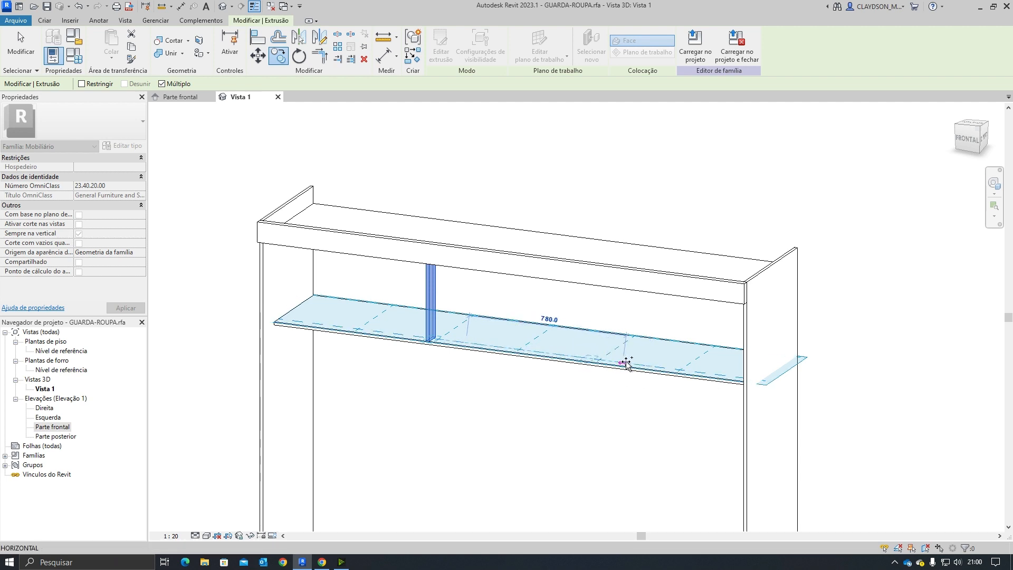
click(321, 562)
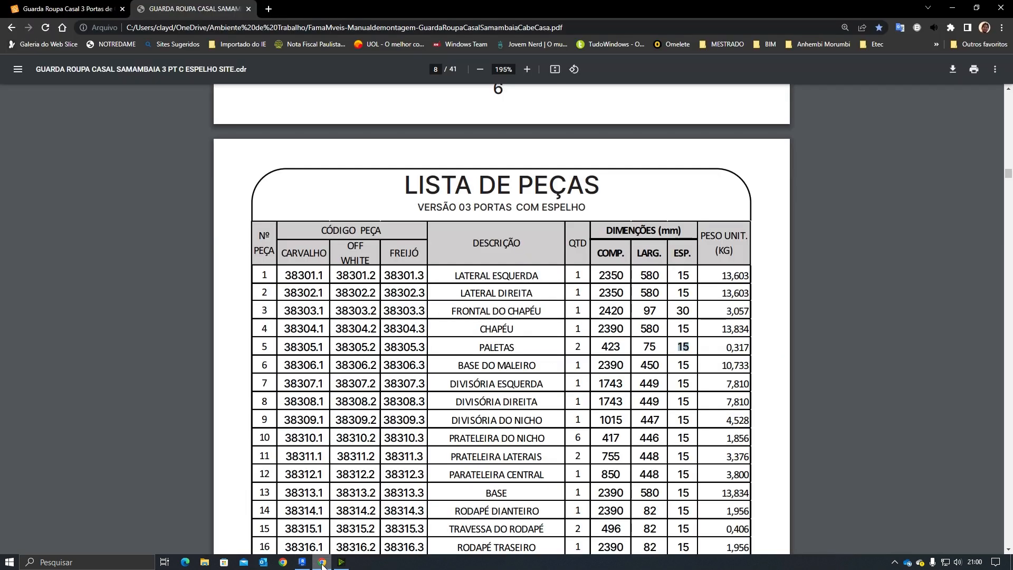
click(68, 9)
mouse_move(228, 125)
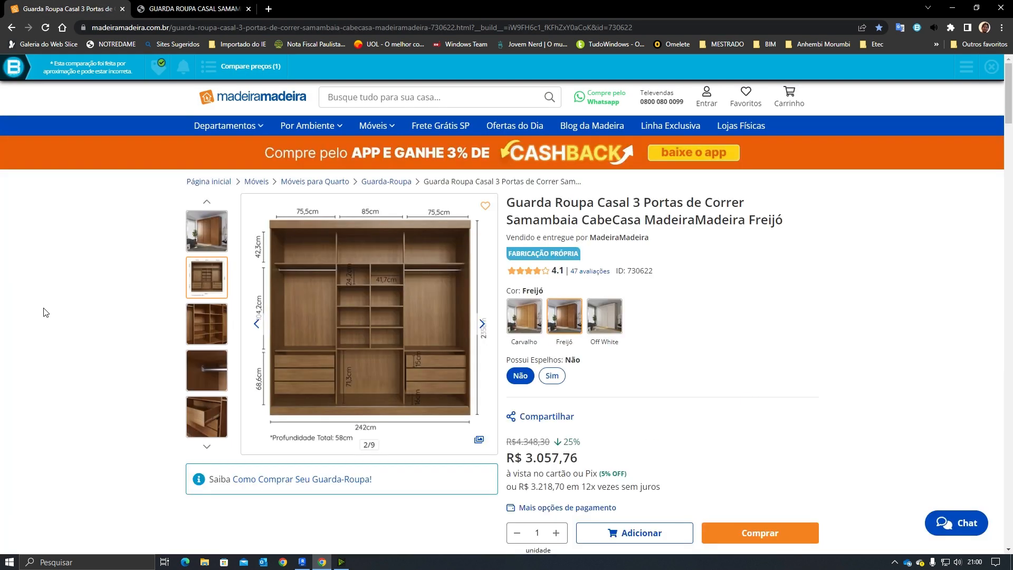
click(302, 562)
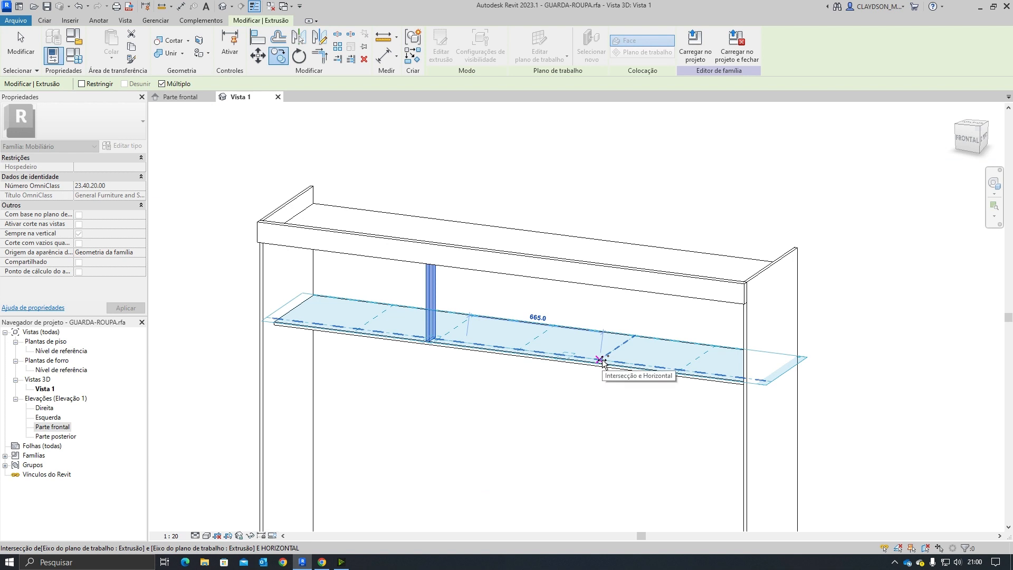
click(602, 361)
key(Escape)
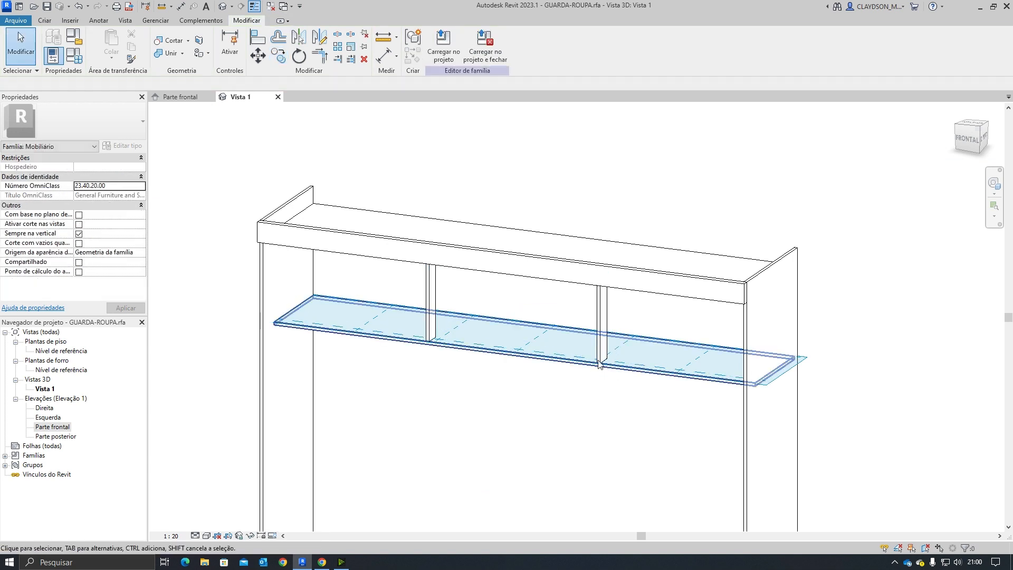
shift+middle_drag(586, 383, 683, 377)
shift+middle_drag(599, 428, 580, 348)
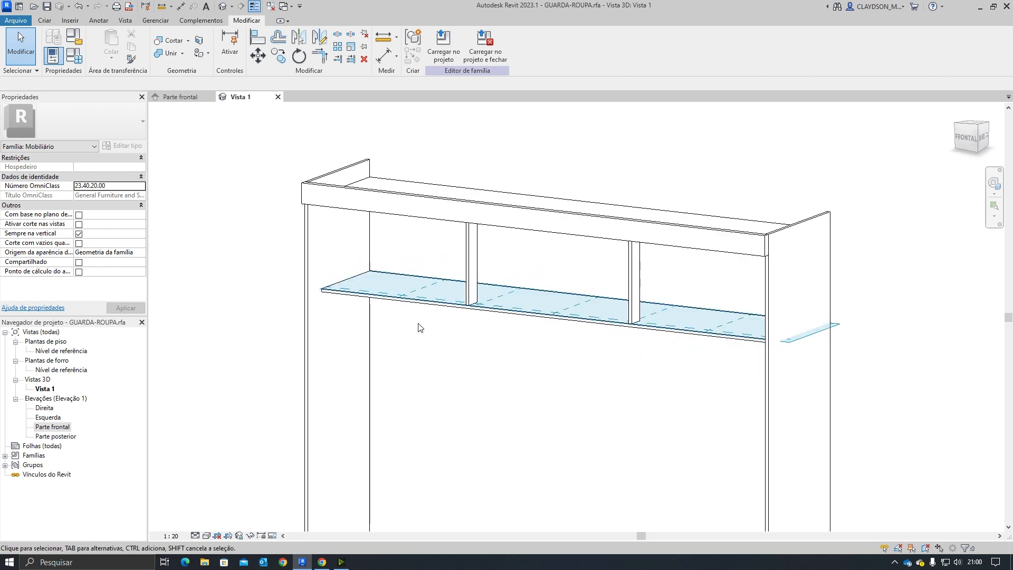
key(l)
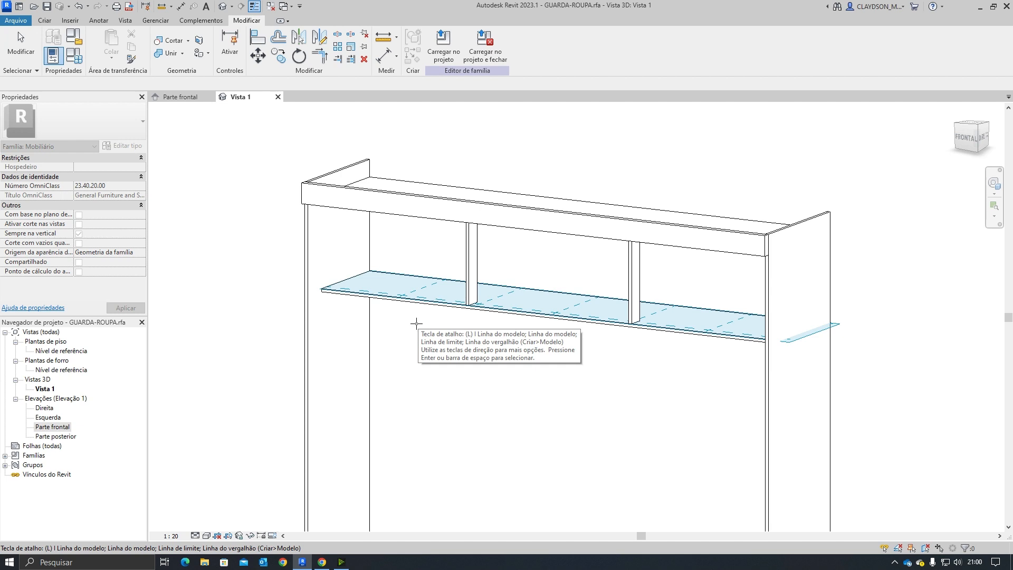
key(Escape)
key(l)
key(i)
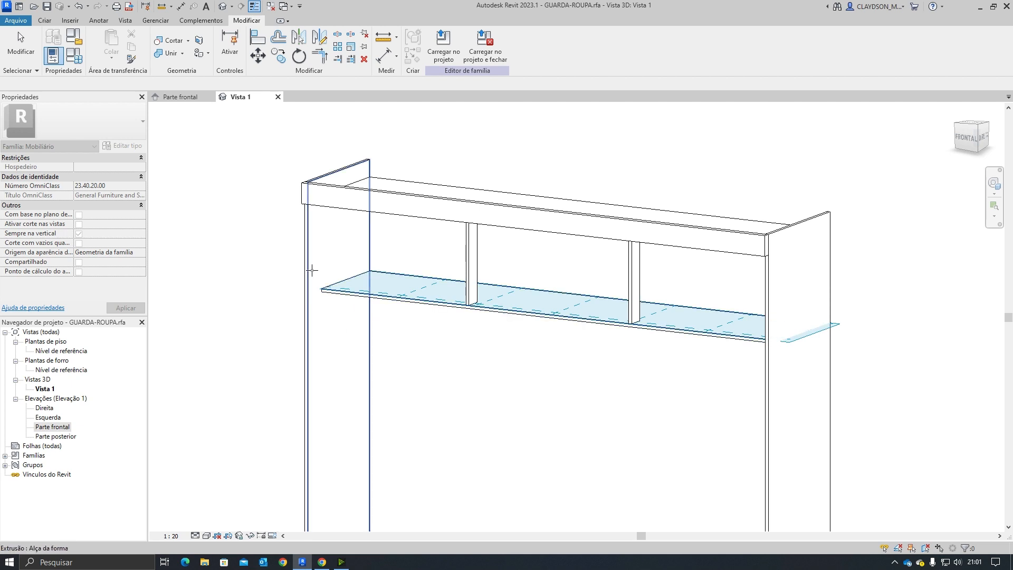
click(314, 375)
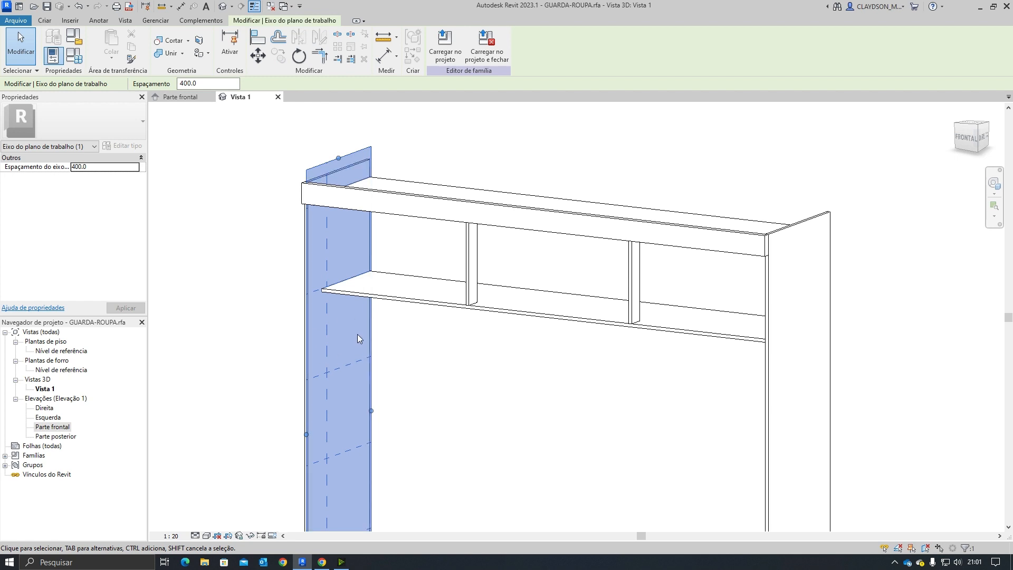
key(Escape)
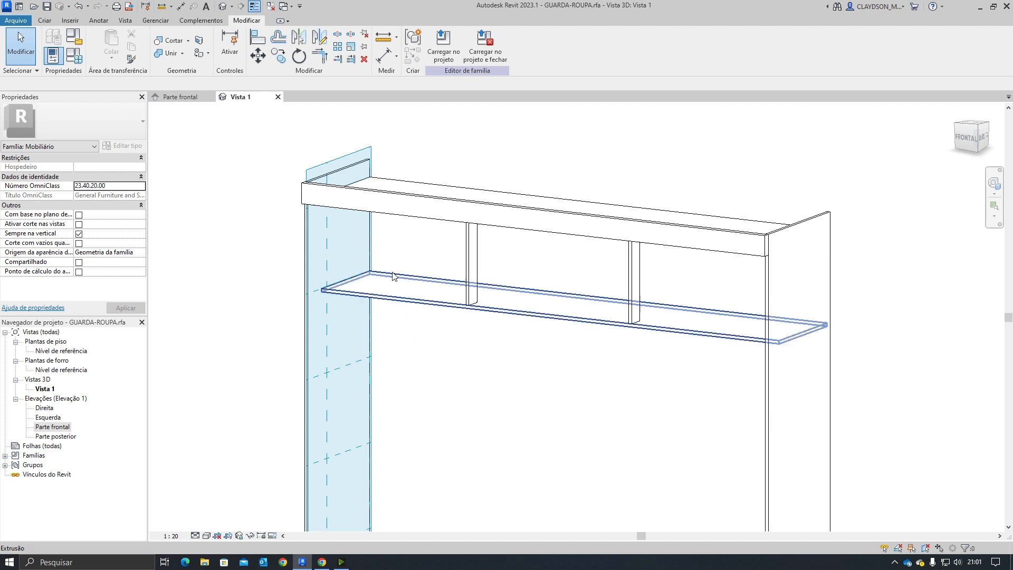
Step: Set the current work plane to the reference plane "ult. prat."
click(44, 20)
click(747, 57)
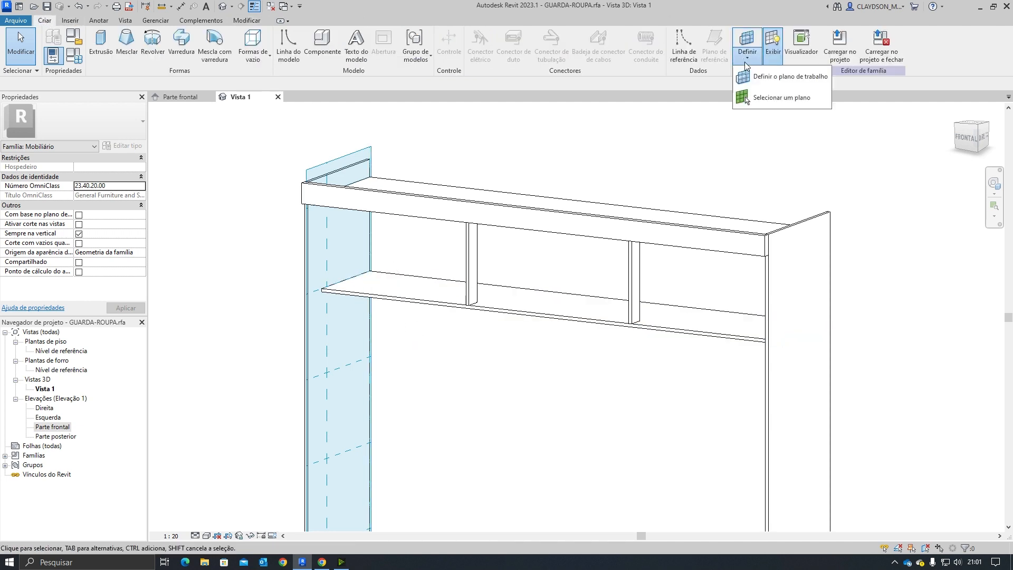
click(779, 83)
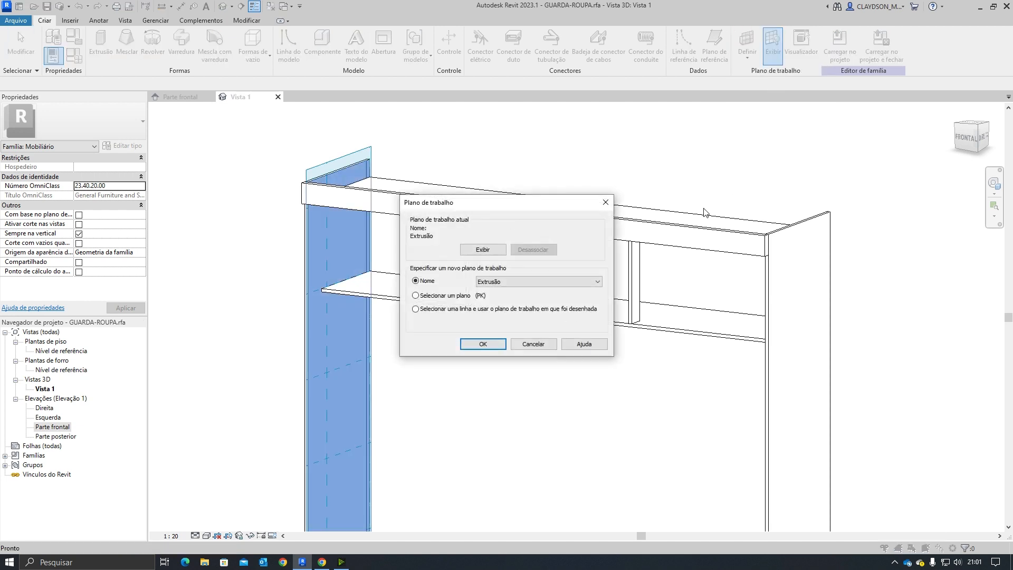
click(515, 283)
click(559, 364)
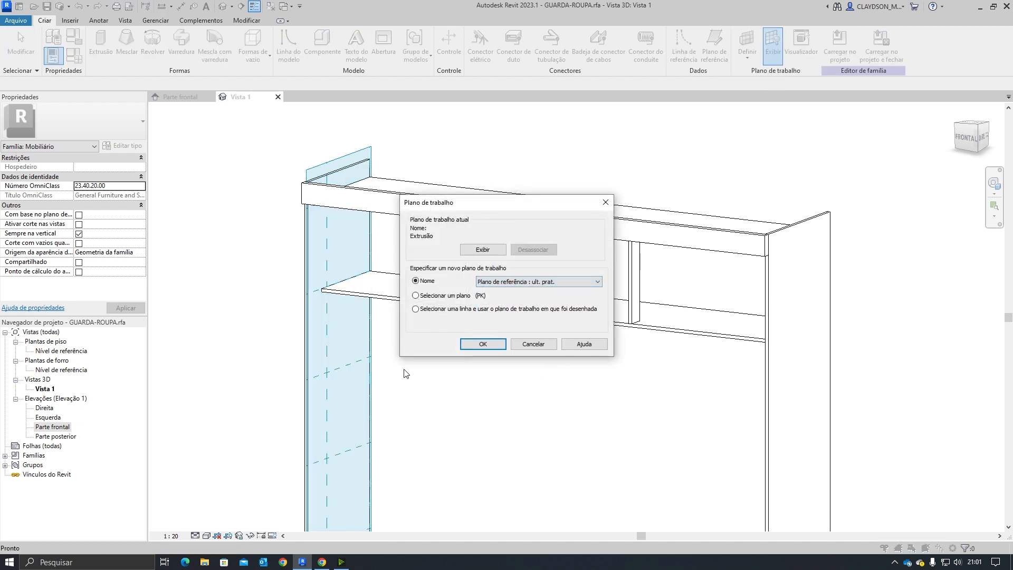
click(486, 344)
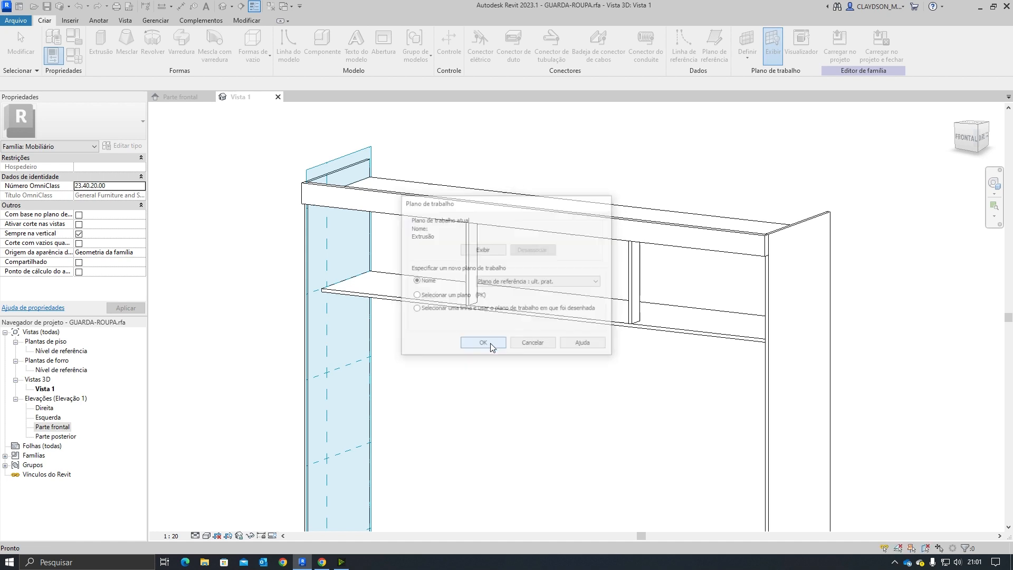
Step: Enlarge the displayed work plane's extents so it covers the whole wardrobe
shift+middle_drag(646, 417, 658, 384)
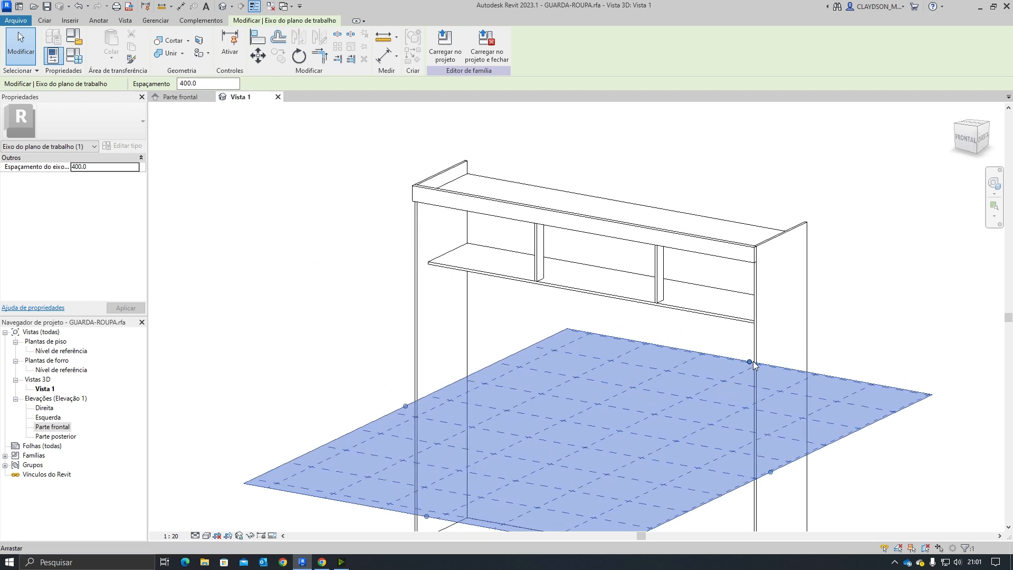
drag(860, 308, 280, 274)
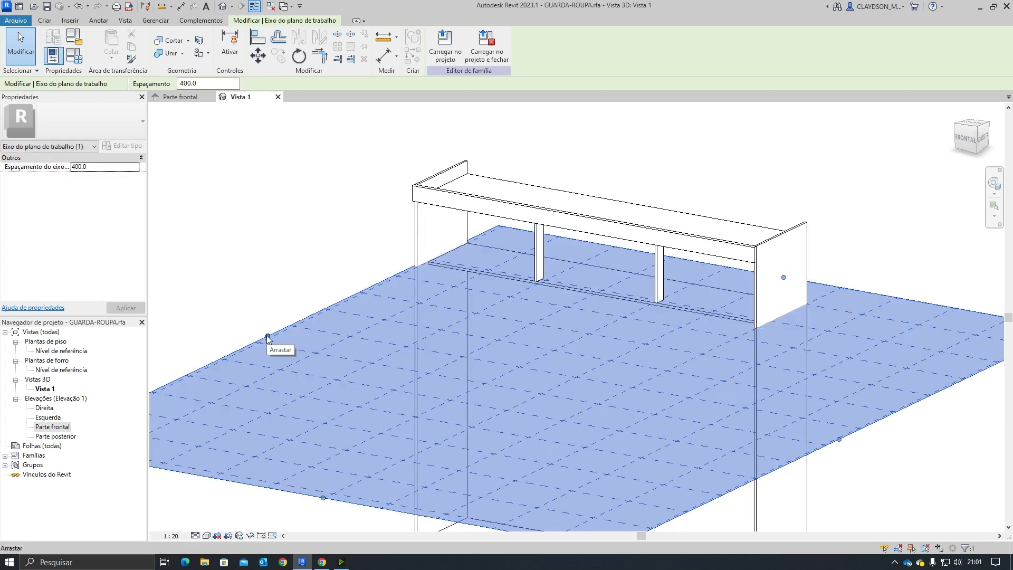
drag(268, 338, 223, 326)
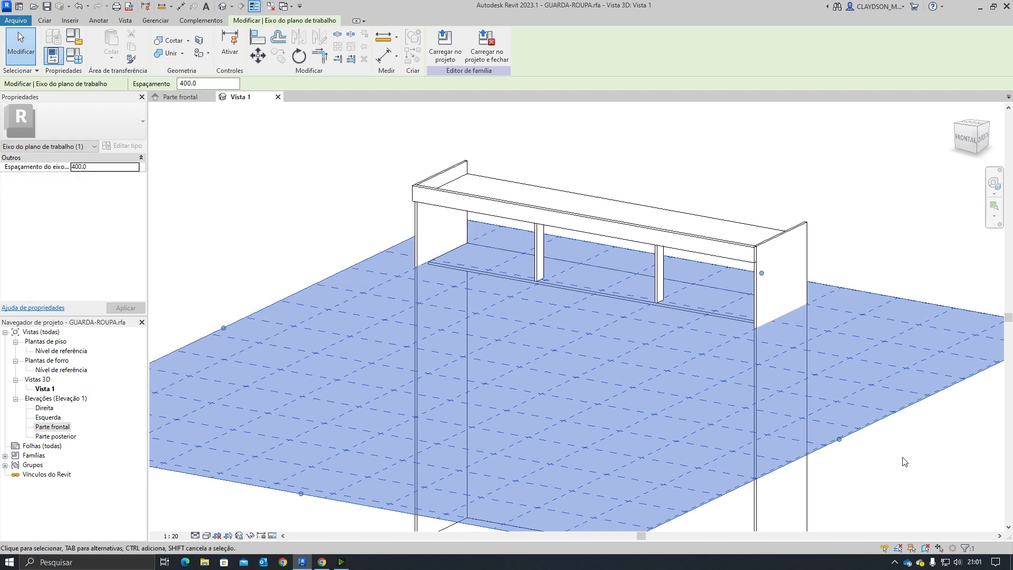
drag(839, 439, 741, 421)
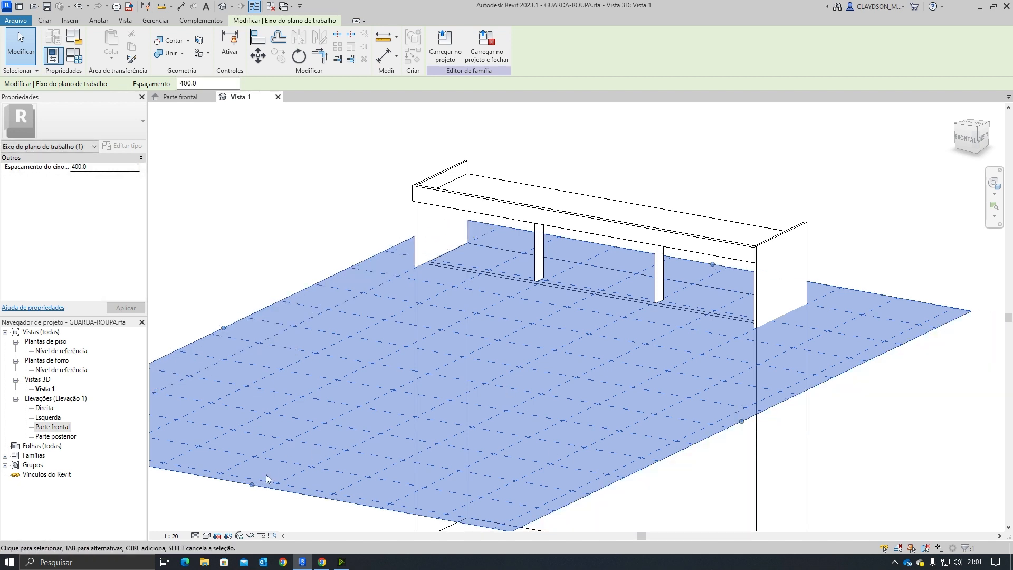
drag(252, 486, 476, 306)
click(939, 437)
shift+middle_drag(567, 389, 551, 420)
middle_drag(685, 353, 552, 408)
scroll(525, 422, up, 2)
scroll(522, 415, down, 2)
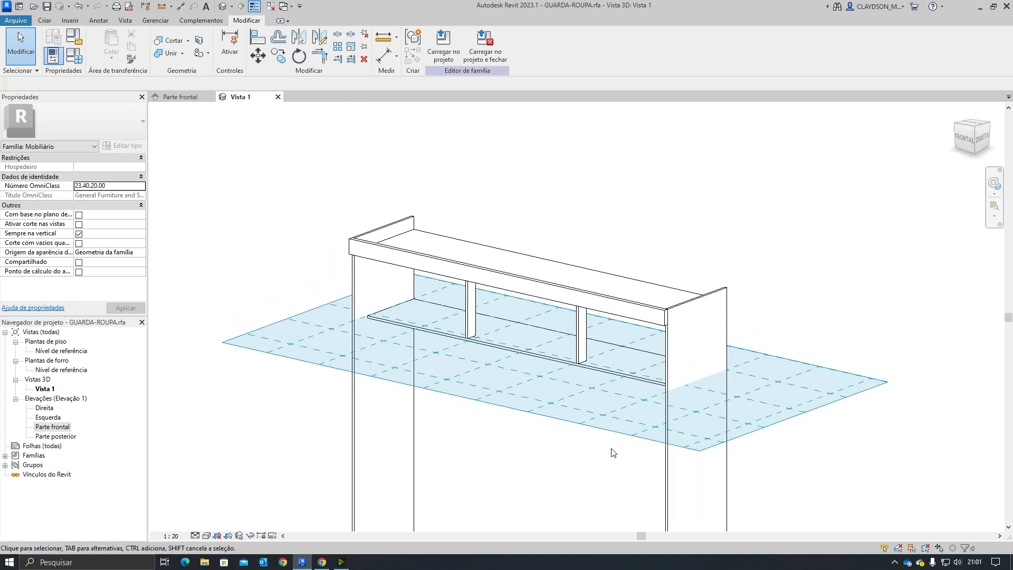
scroll(546, 458, up, 1)
middle_drag(520, 465, 545, 368)
Step: Review the assembly manual's exploded view and parts list dimensions for the dividers and shelves
click(179, 96)
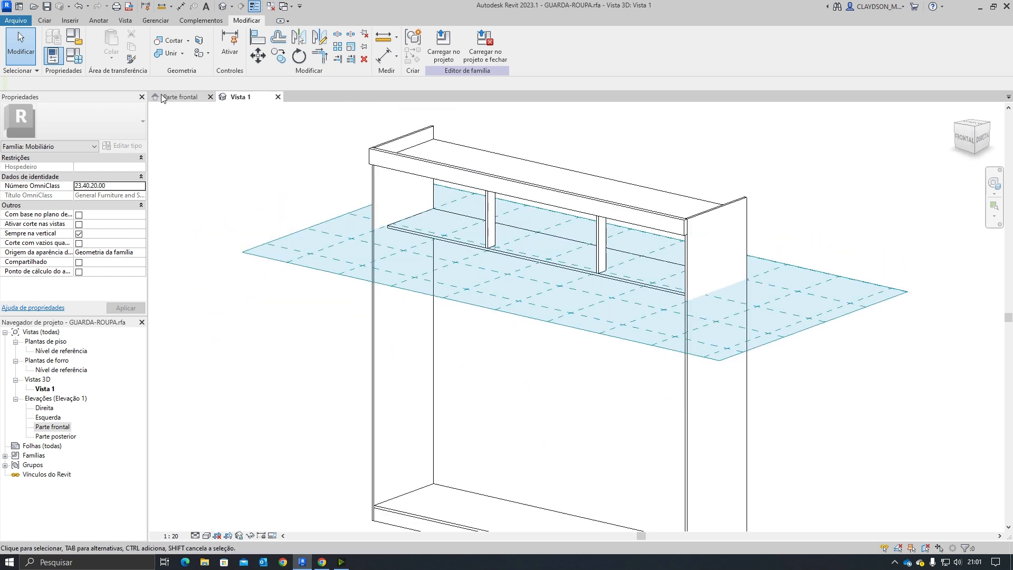
scroll(441, 318, down, 2)
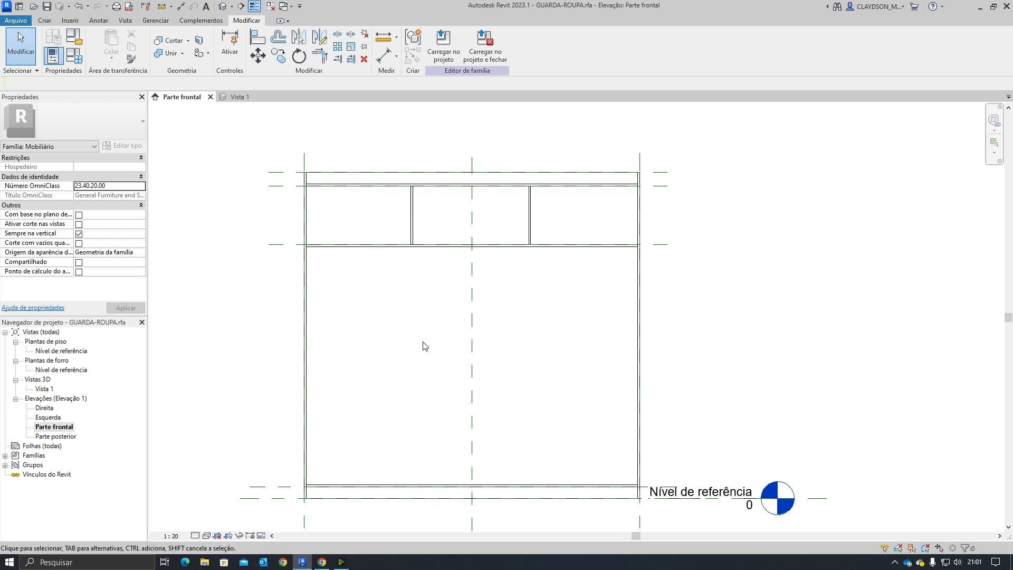
click(319, 565)
click(192, 9)
scroll(483, 448, down, 15)
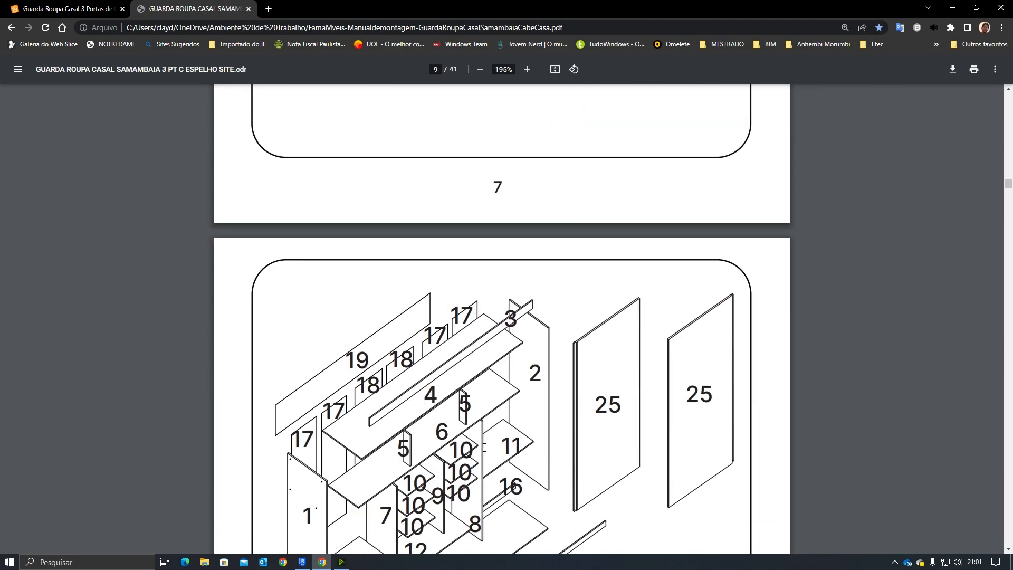
scroll(484, 448, down, 4)
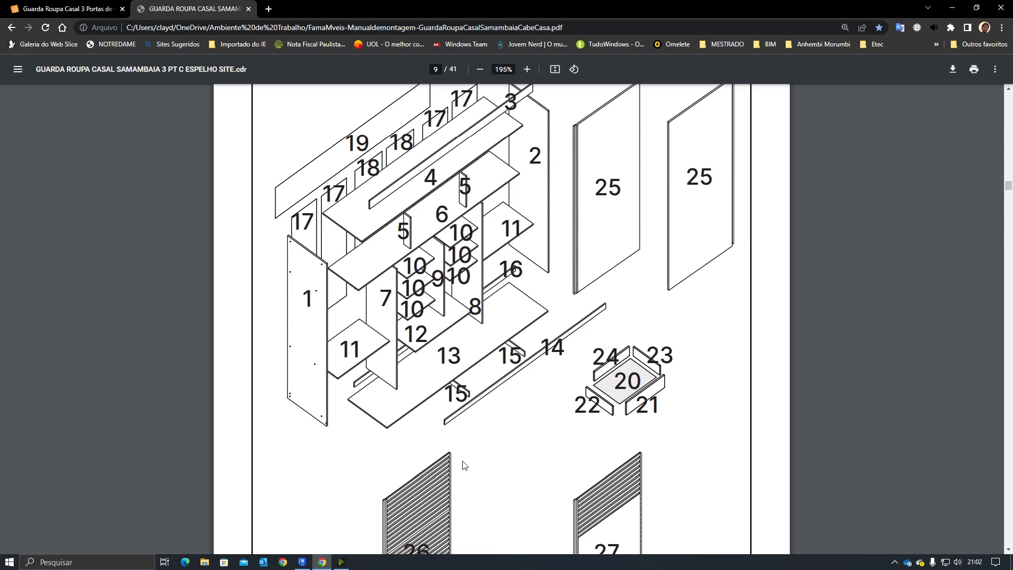
scroll(437, 433, up, 15)
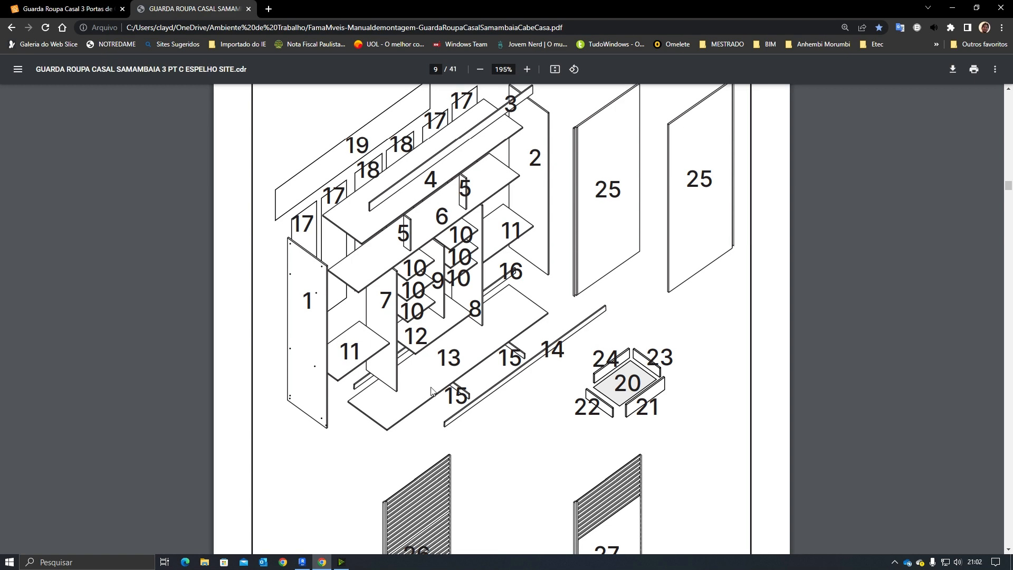
scroll(361, 311, up, 1)
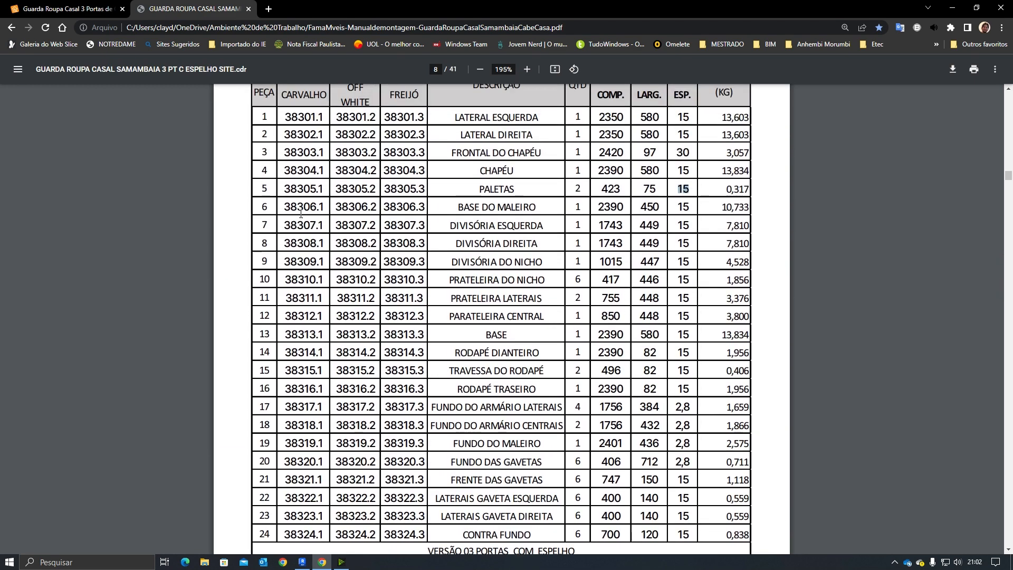
drag(445, 221, 660, 225)
drag(676, 224, 693, 225)
click(303, 563)
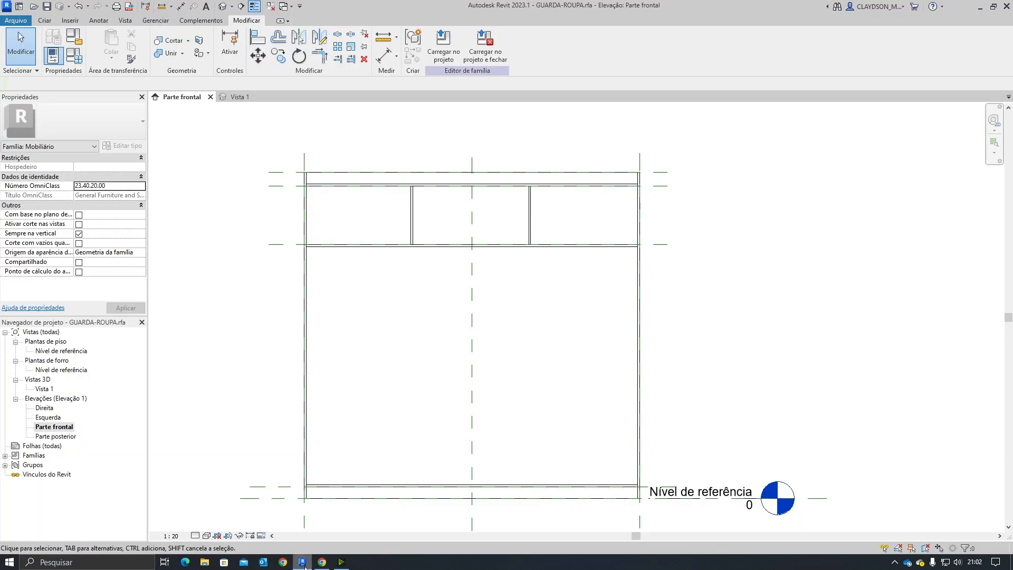
click(303, 562)
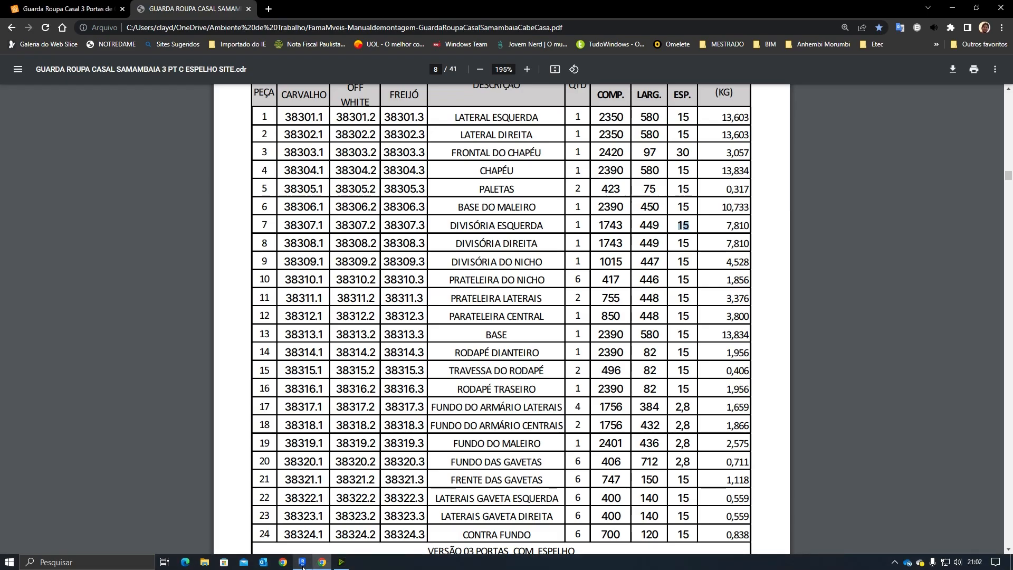
click(303, 562)
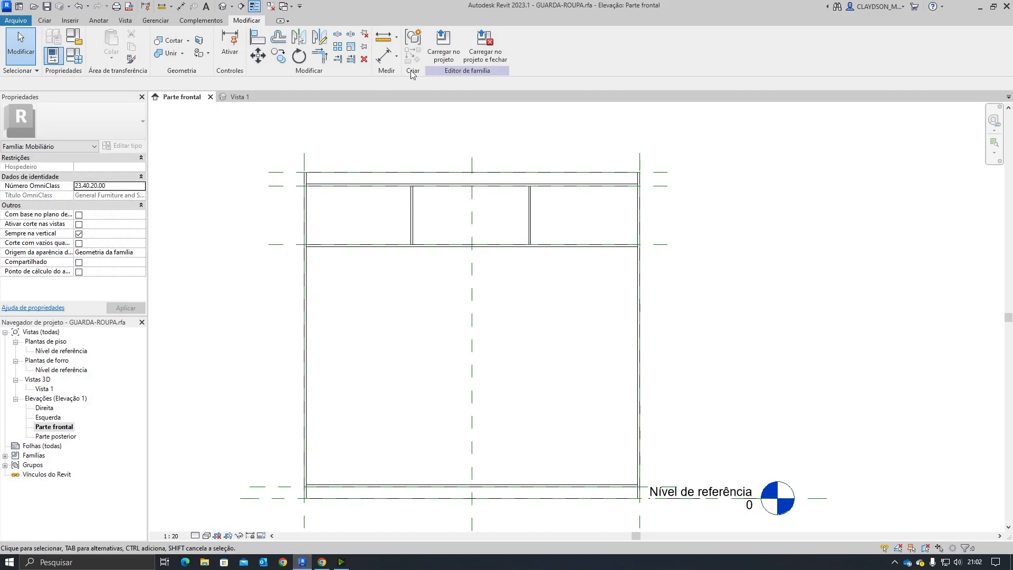
click(384, 35)
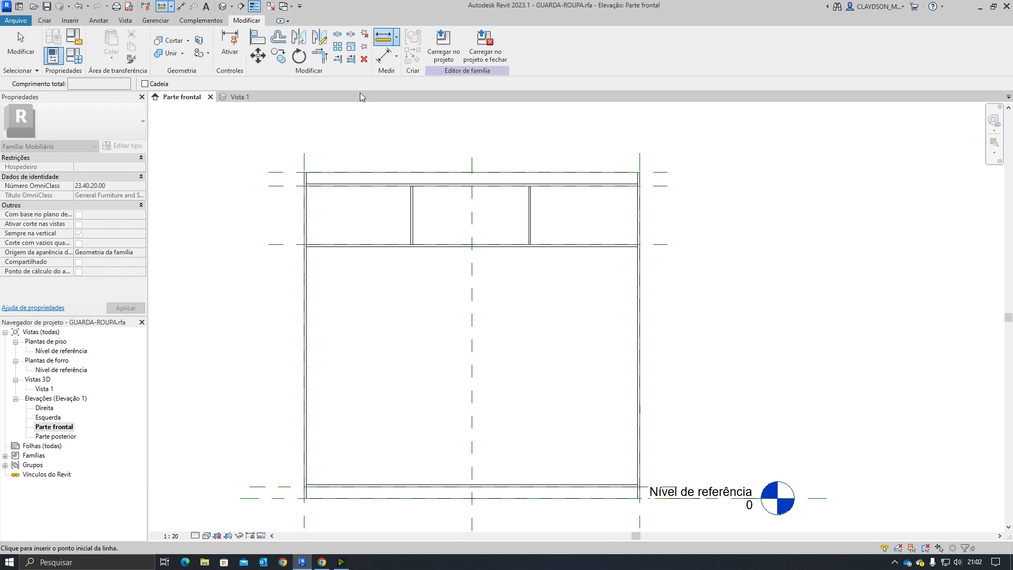
key(Escape)
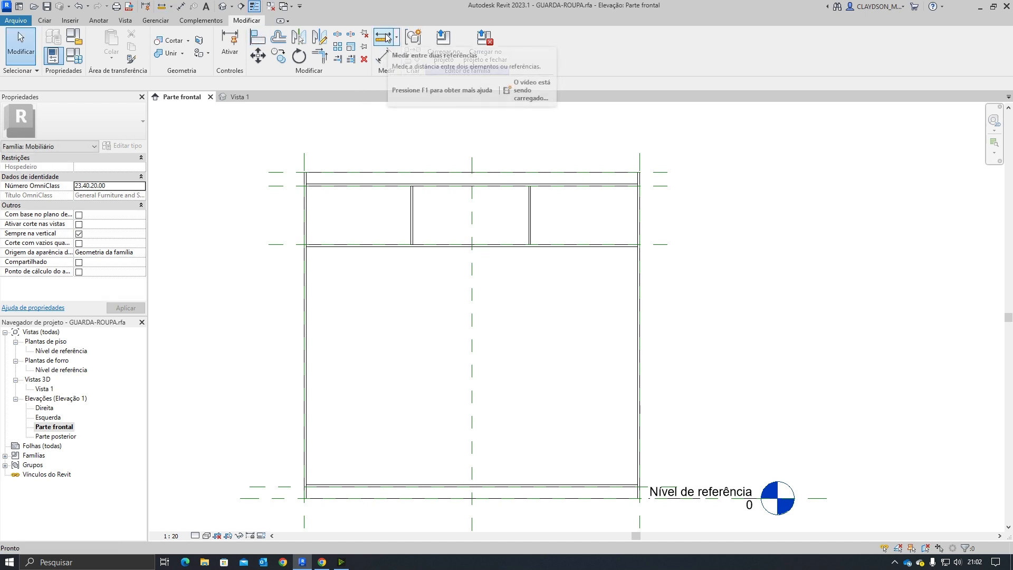
click(388, 38)
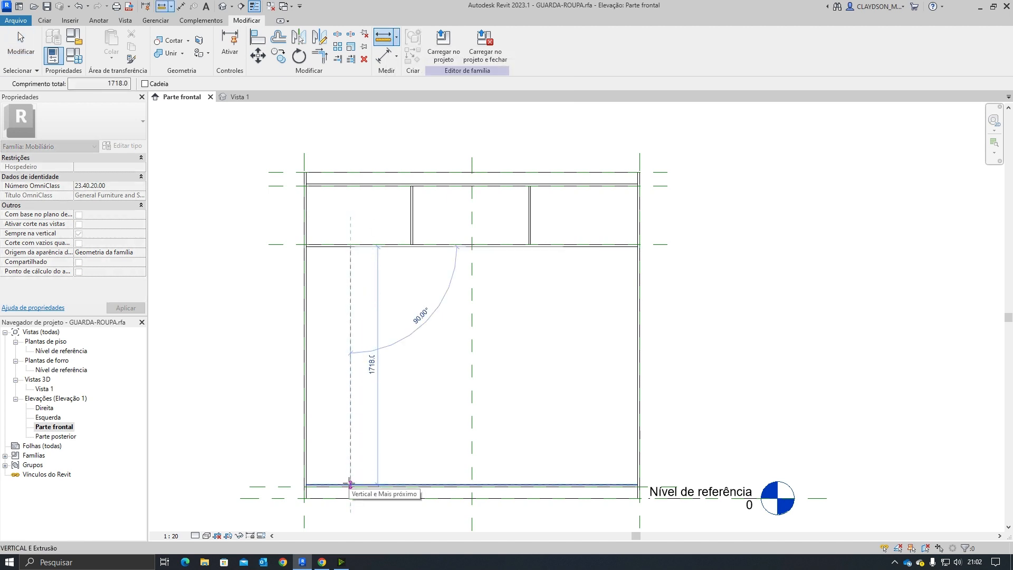
click(322, 562)
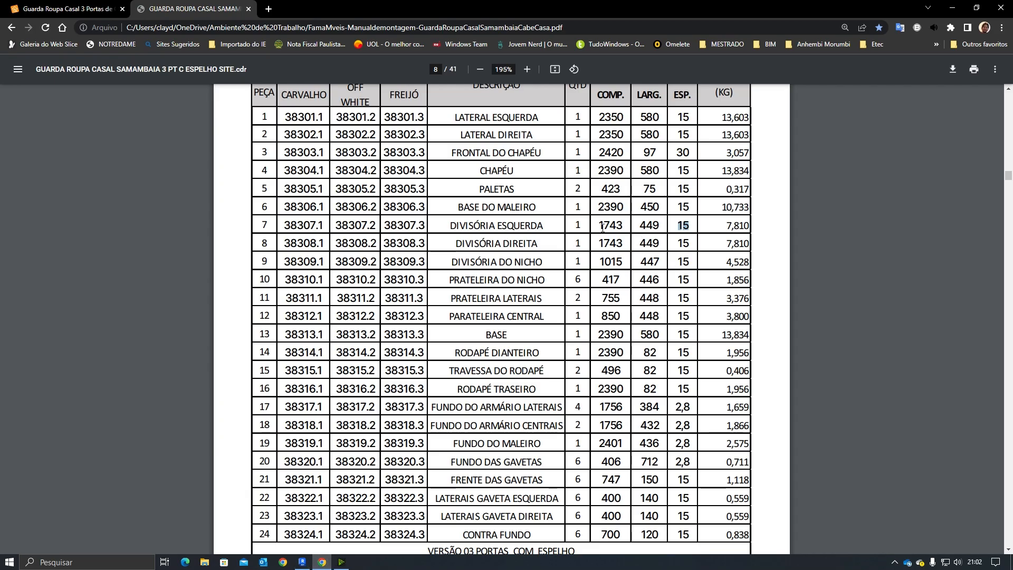
Step: Compare the left divider's length in the parts list with the sketch length of the base extrusion
drag(599, 226, 624, 225)
click(304, 562)
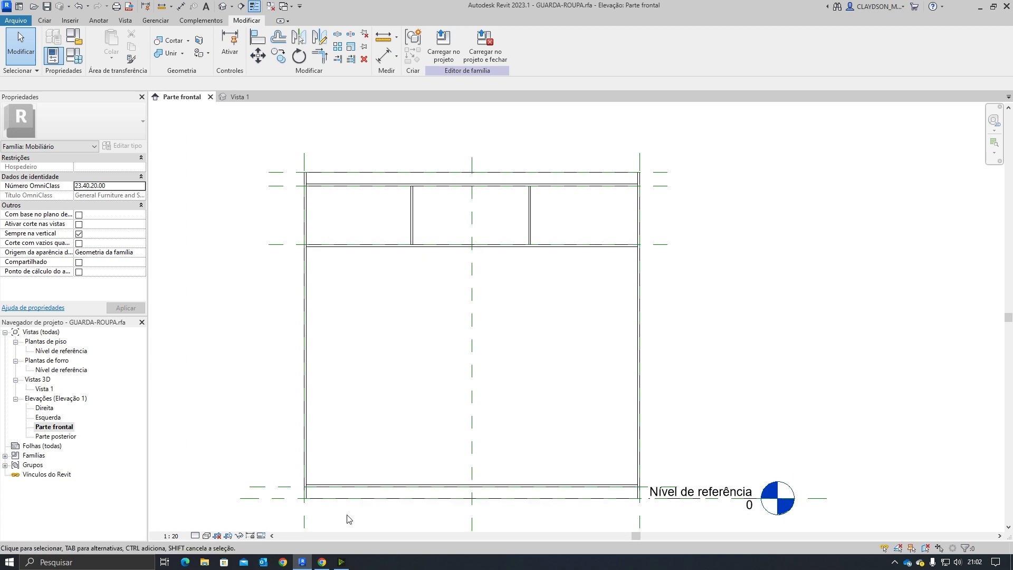
scroll(348, 519, up, 2)
click(328, 470)
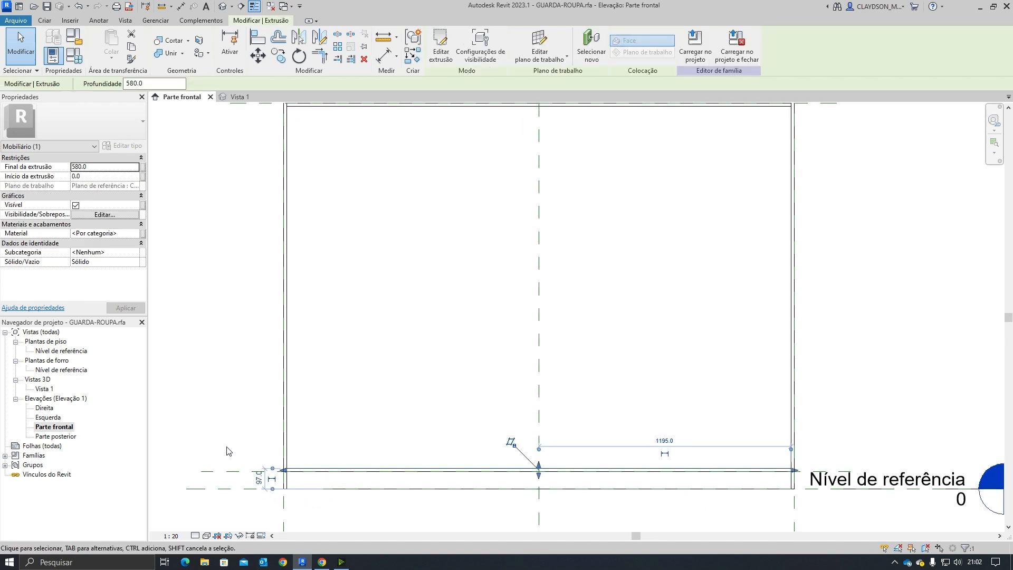
scroll(425, 470, up, 2)
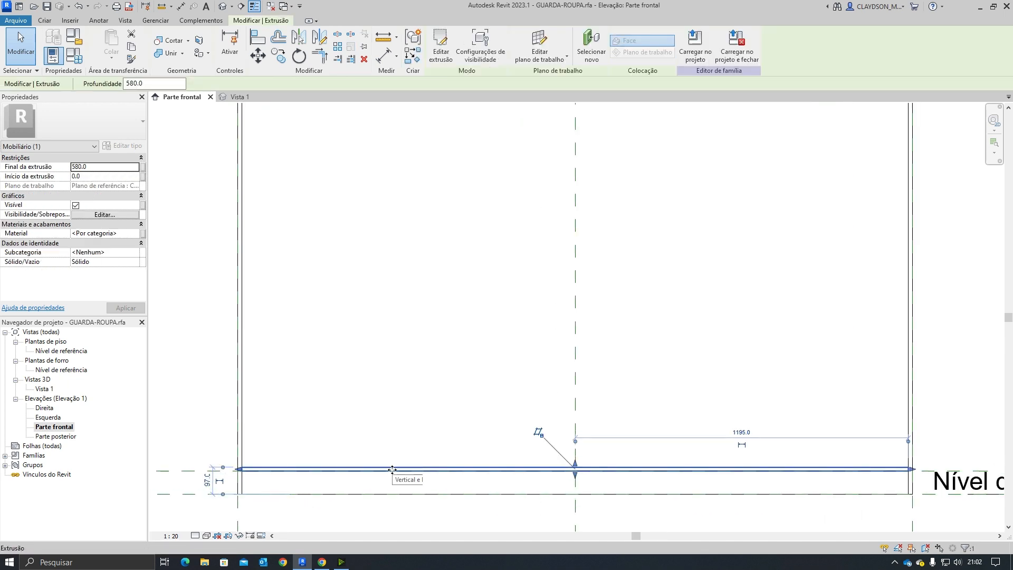
double_click(393, 466)
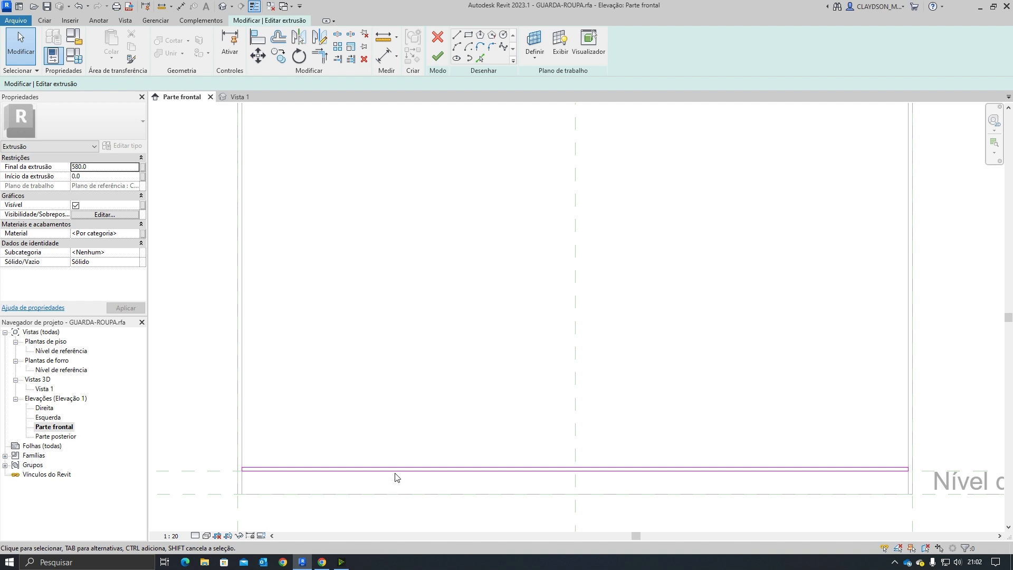
click(396, 469)
scroll(912, 469, up, 3)
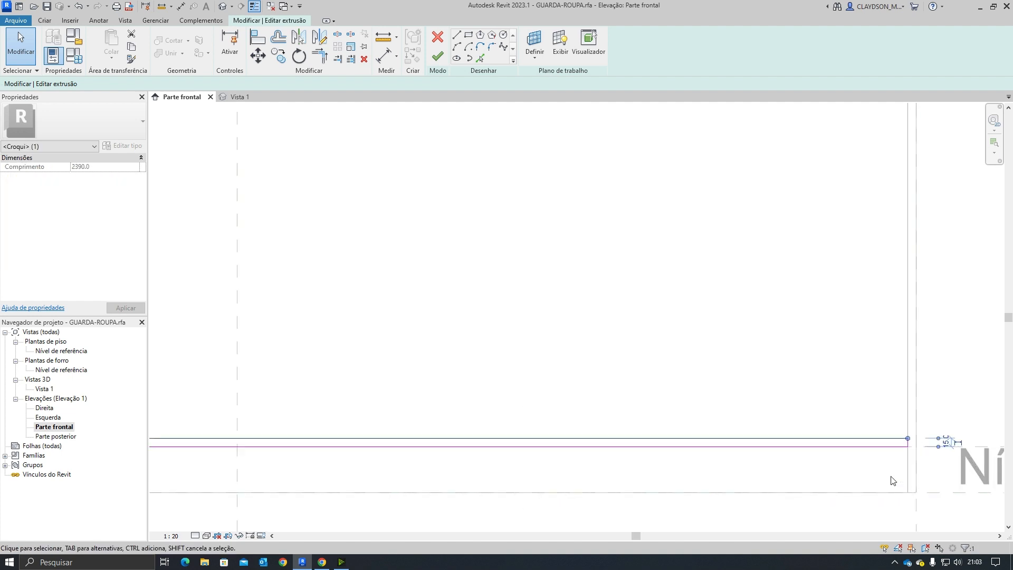
scroll(892, 480, down, 3)
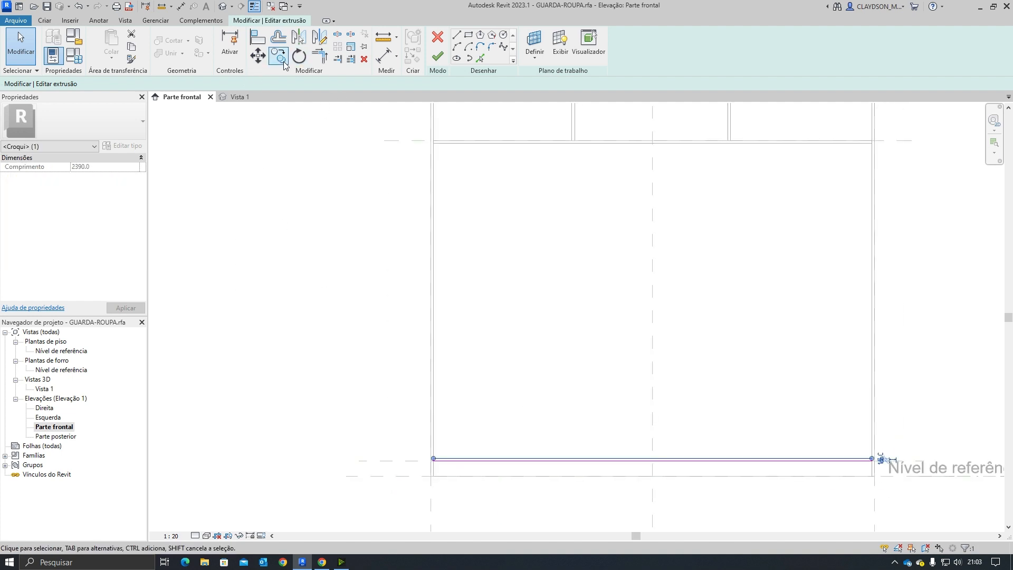
click(437, 57)
click(549, 362)
scroll(548, 361, down, 2)
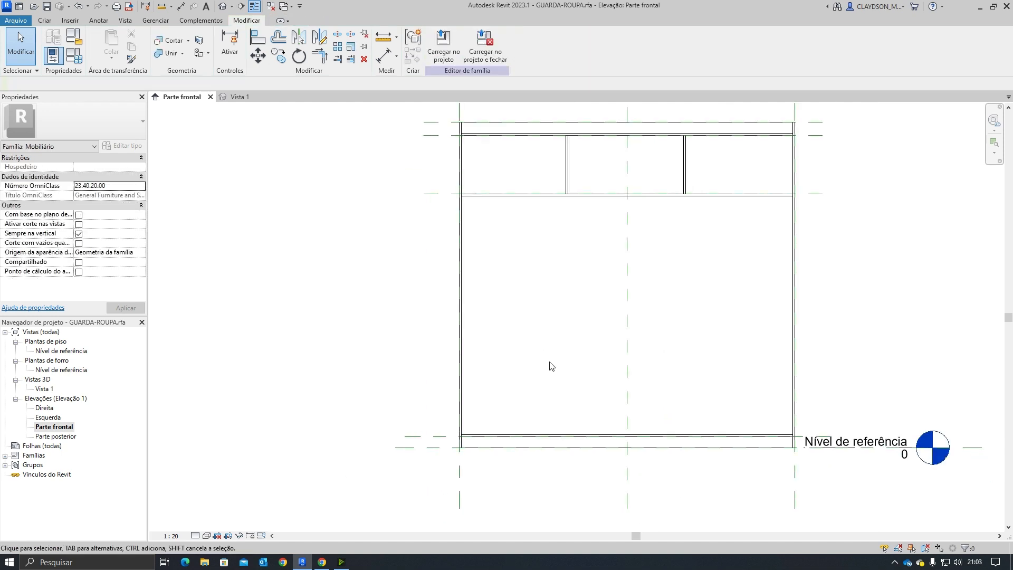
Step: Review the wardrobe in 3D, the side shelf dimensions in the parts list, and the left divider extrusion
middle_drag(562, 327, 498, 370)
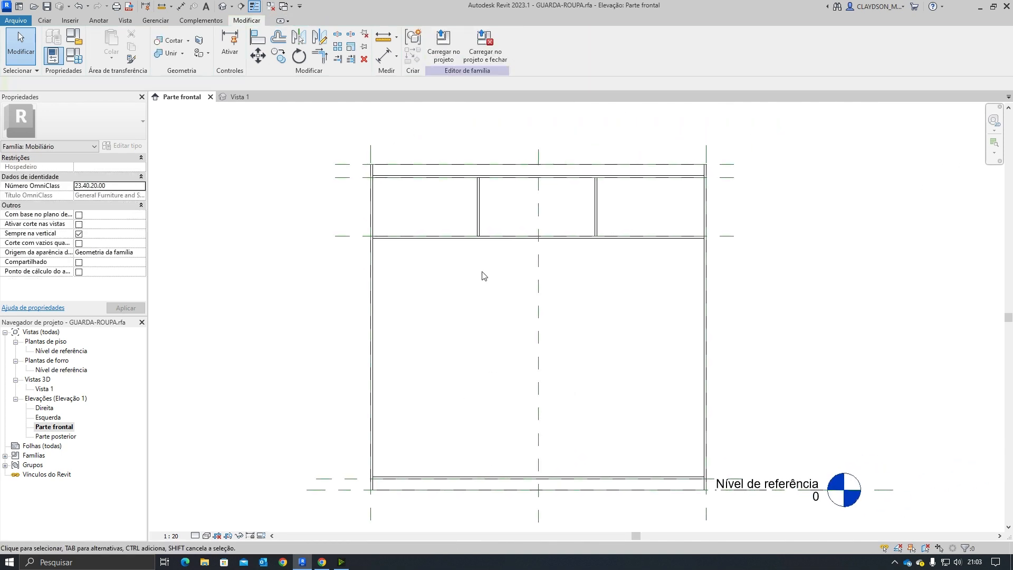
scroll(484, 275, up, 1)
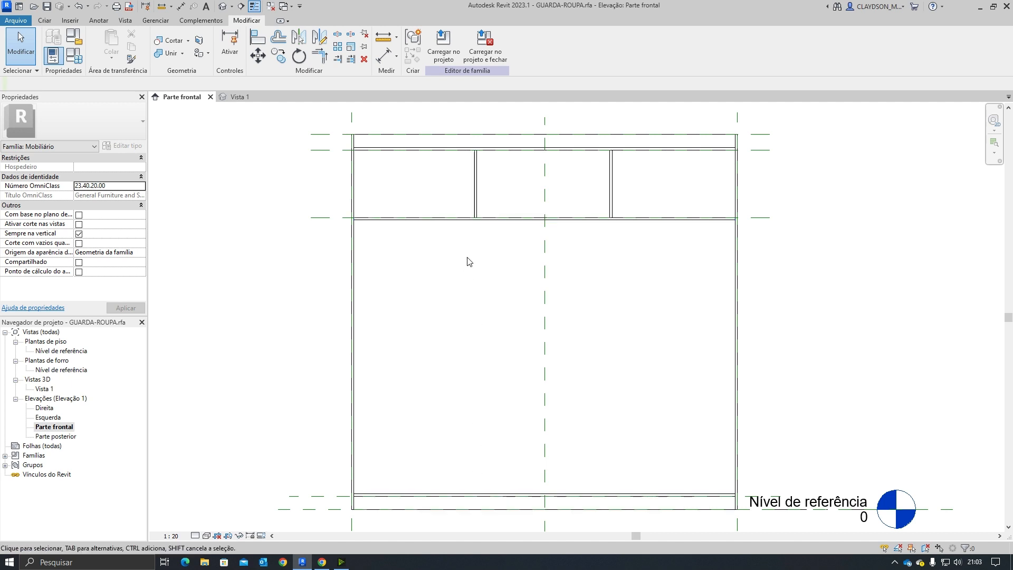
scroll(477, 308, down, 1)
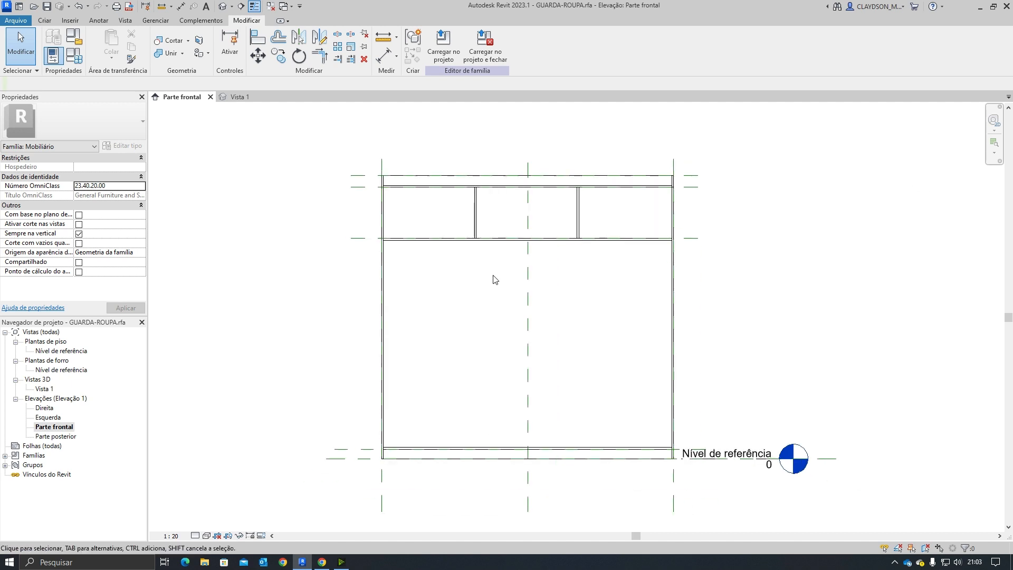
mouse_move(494, 279)
middle_down()
mouse_move(486, 306)
mouse_move(440, 264)
middle_up()
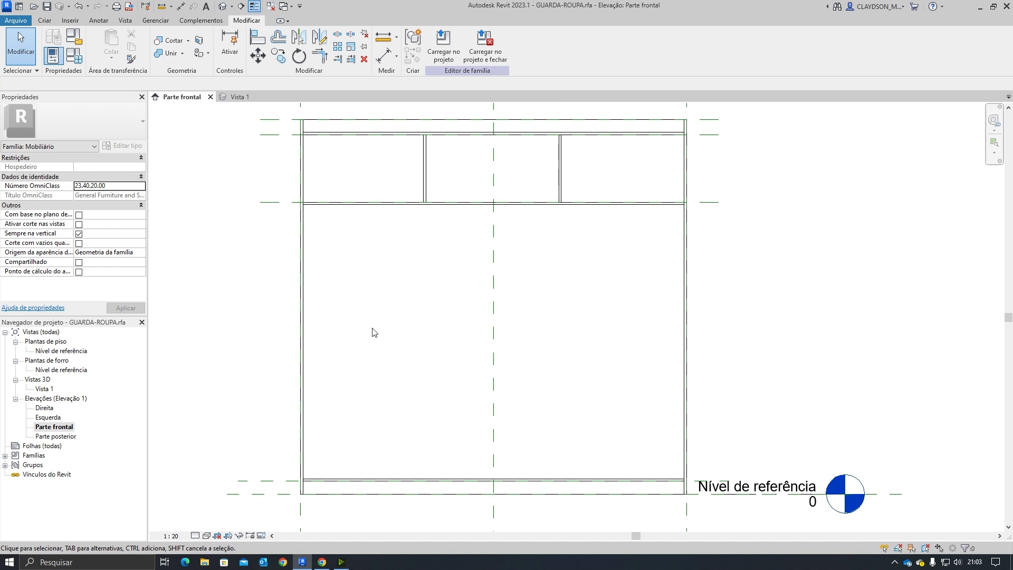
click(239, 96)
mouse_move(502, 364)
shift+middle_down()
mouse_move(500, 340)
mouse_move(505, 346)
shift+middle_up()
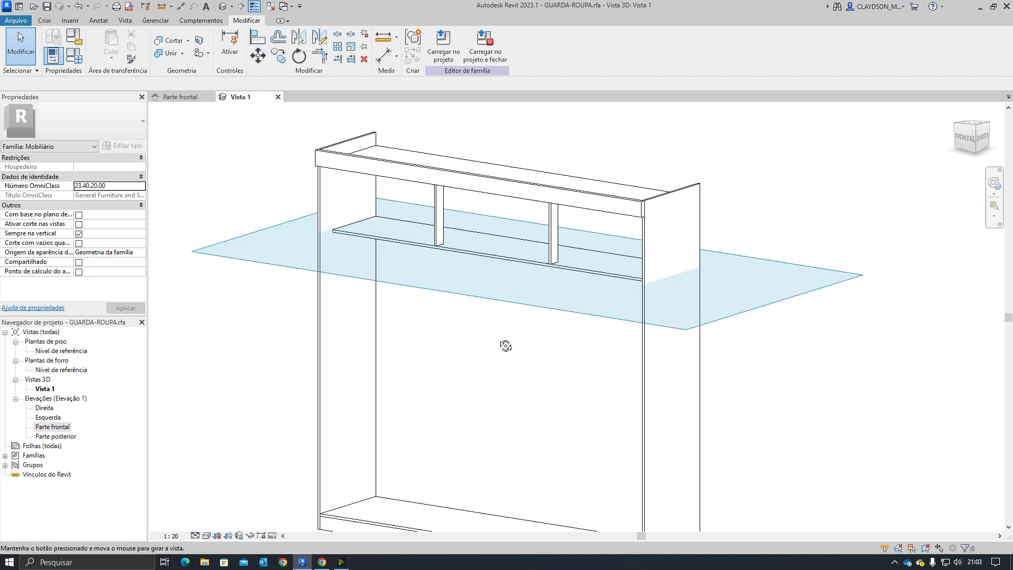
key(ctrl+Tab)
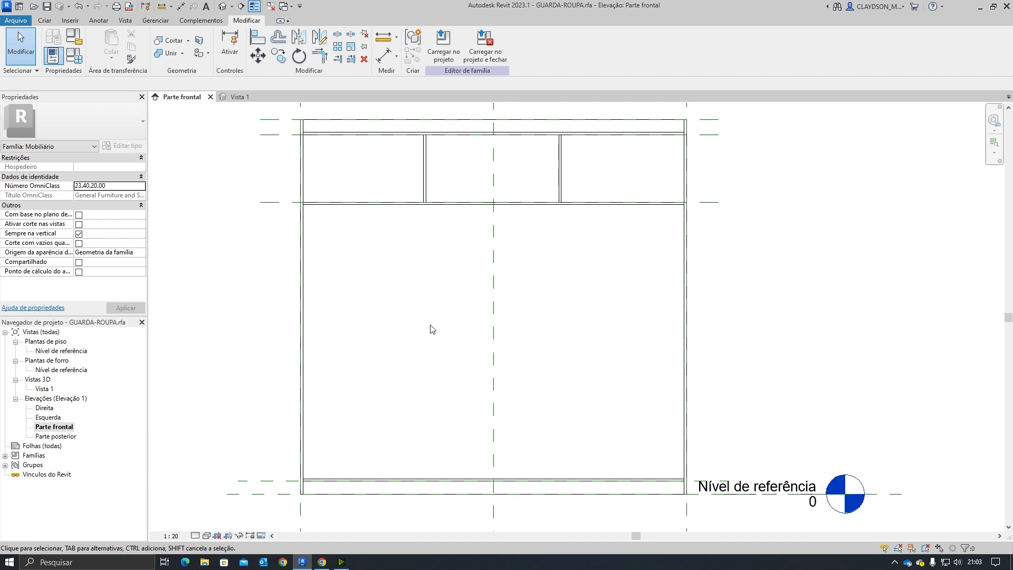
click(321, 561)
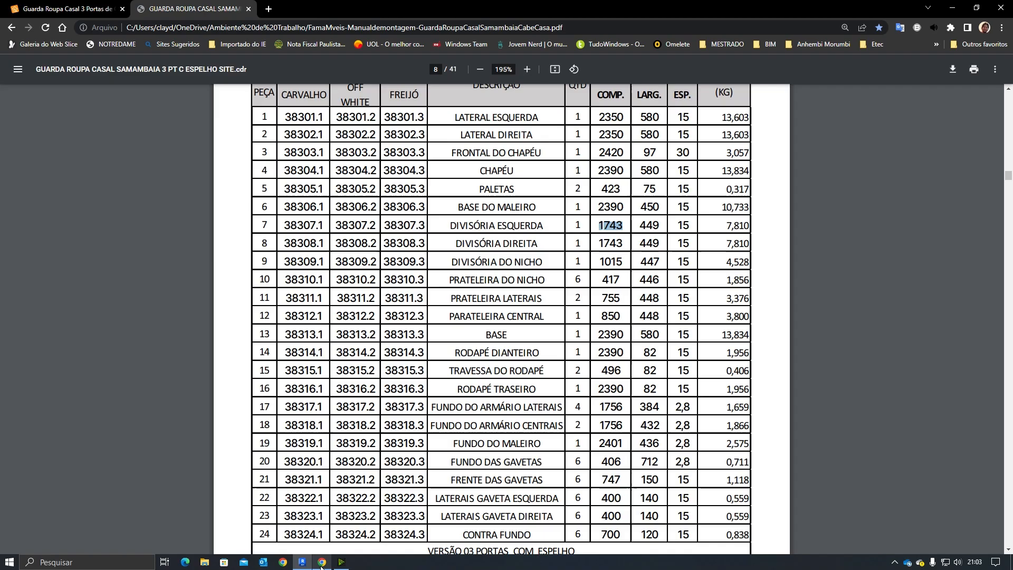
scroll(445, 420, down, 10)
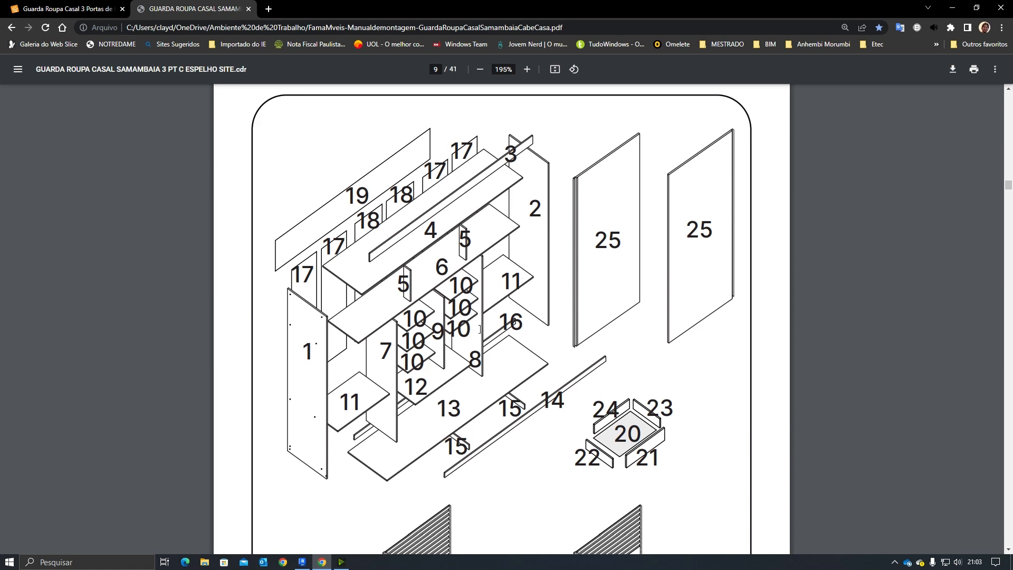
scroll(294, 420, up, 10)
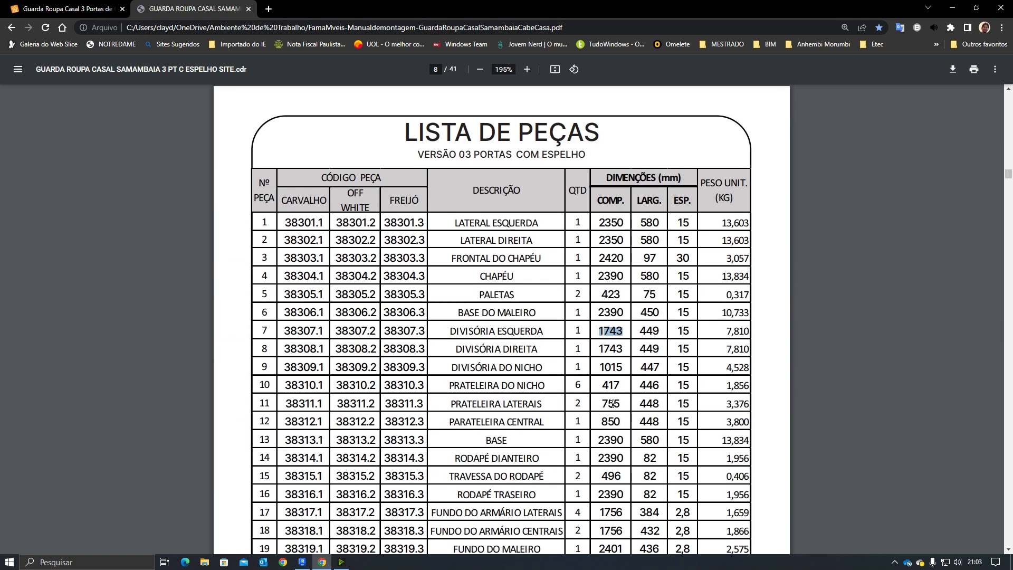
double_click(615, 403)
drag(639, 404, 643, 404)
click(300, 561)
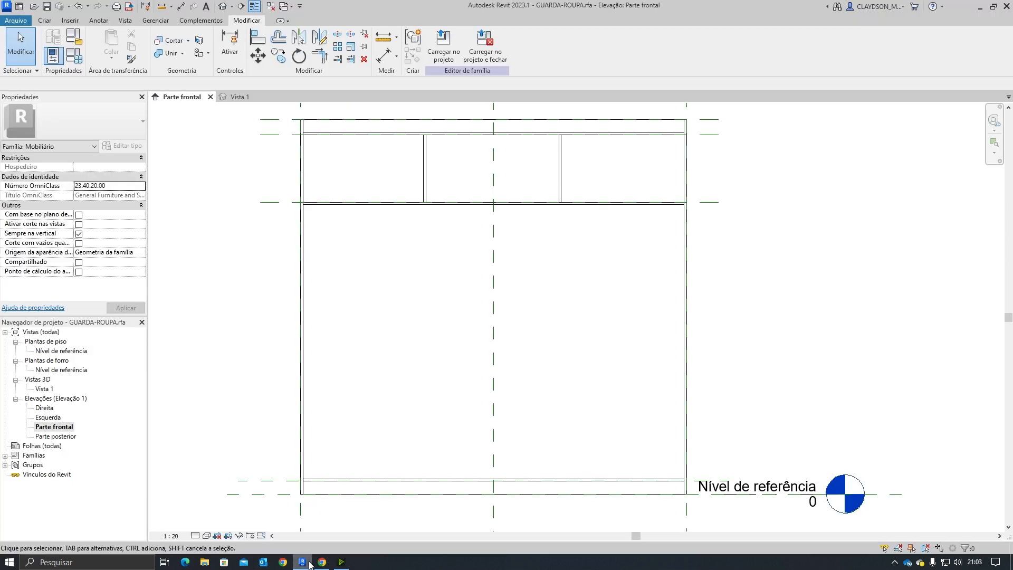
click(425, 181)
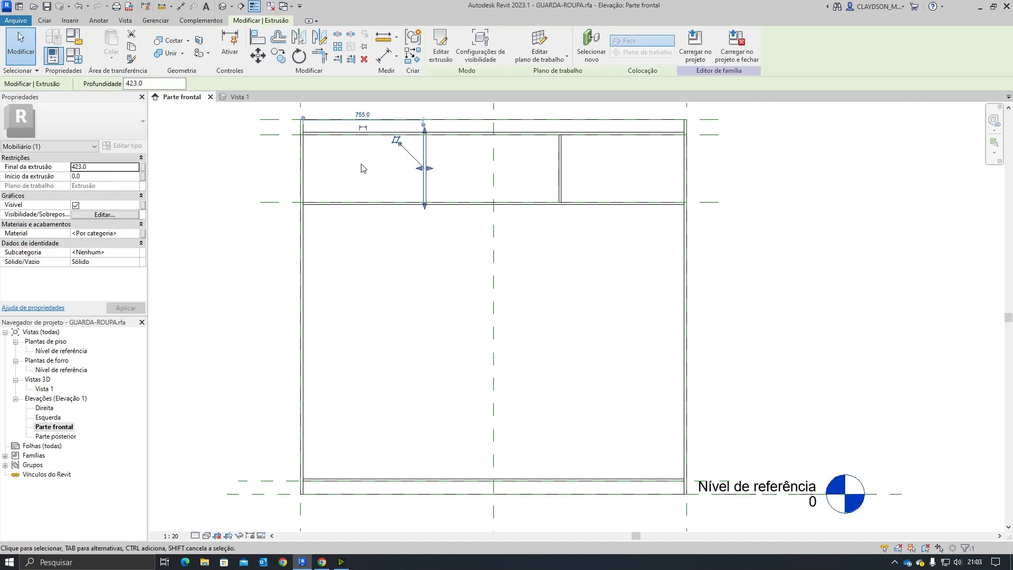
key(Escape)
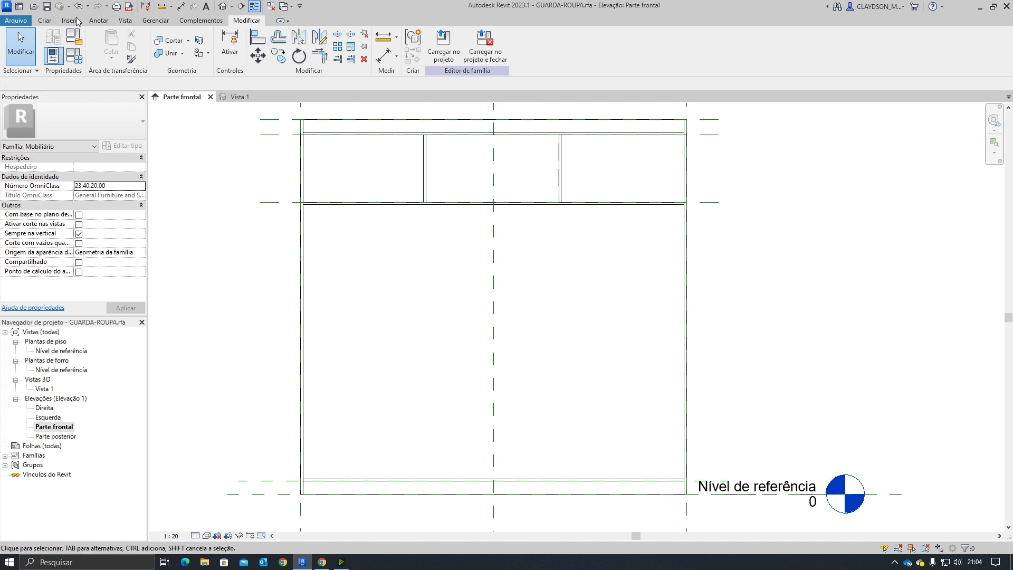
click(44, 20)
click(101, 46)
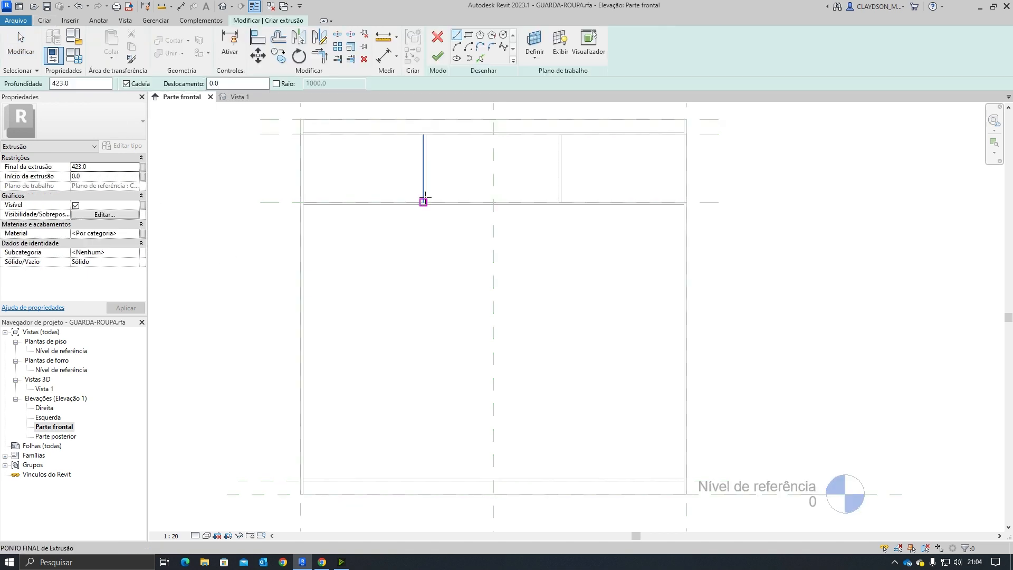
scroll(422, 205, up, 2)
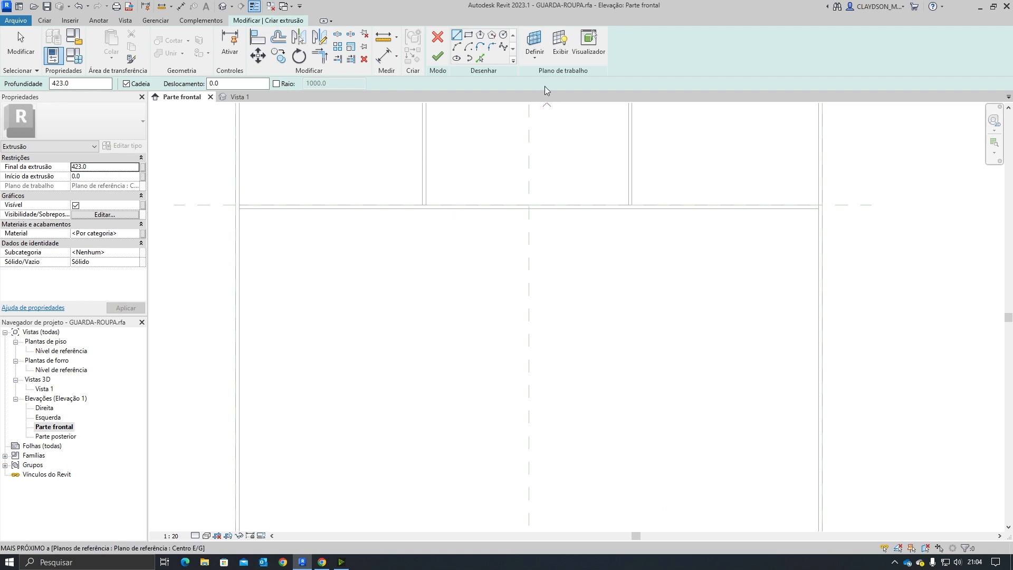
click(535, 42)
click(569, 282)
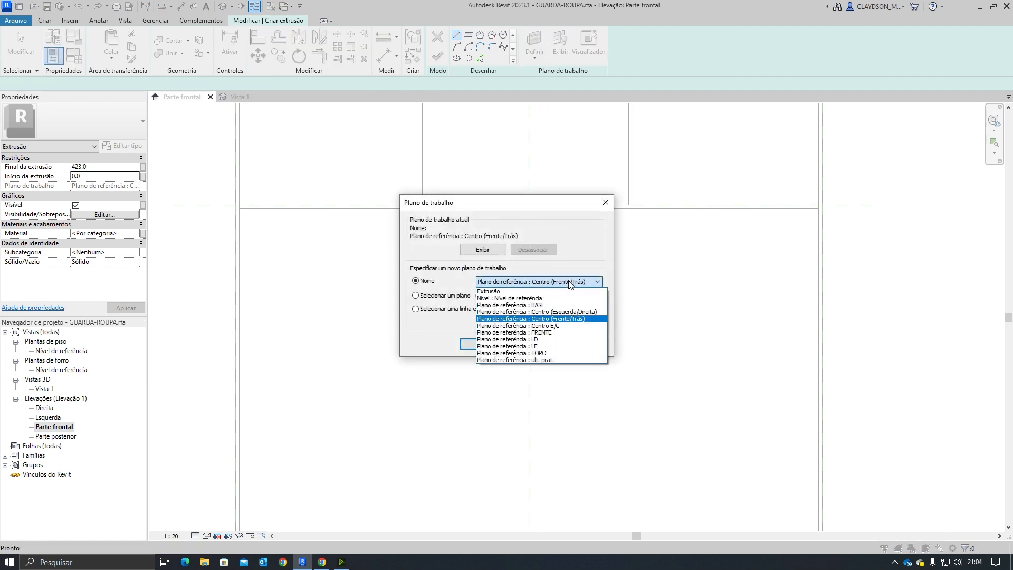
click(565, 285)
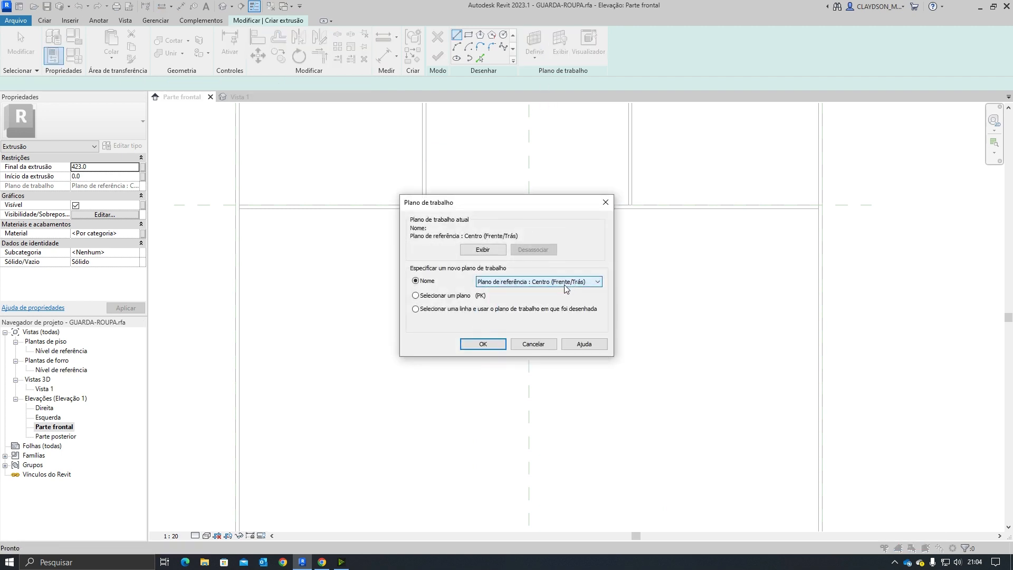
click(483, 344)
click(469, 34)
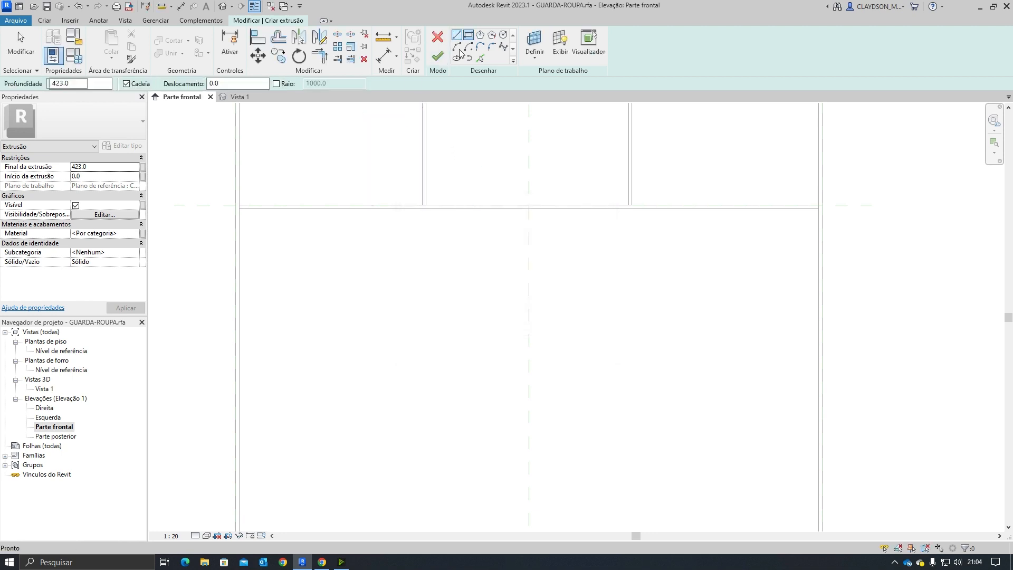
scroll(423, 209, up, 4)
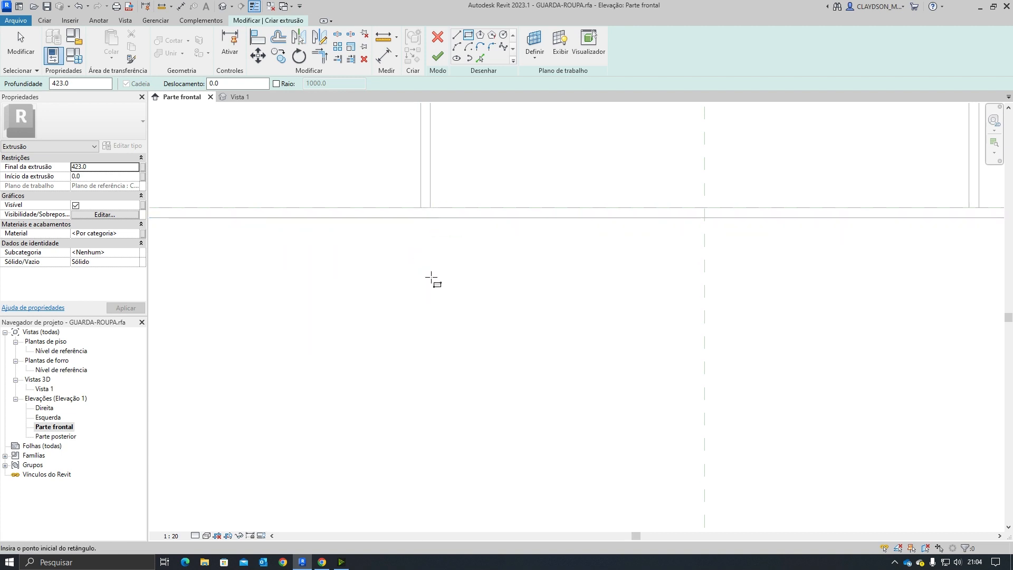
scroll(414, 242, down, 4)
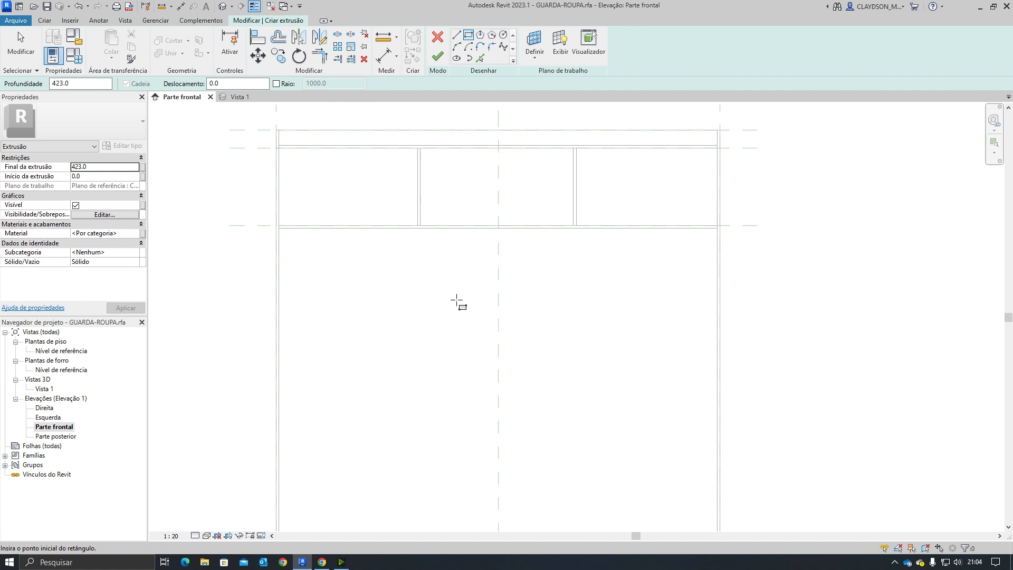
key(Escape)
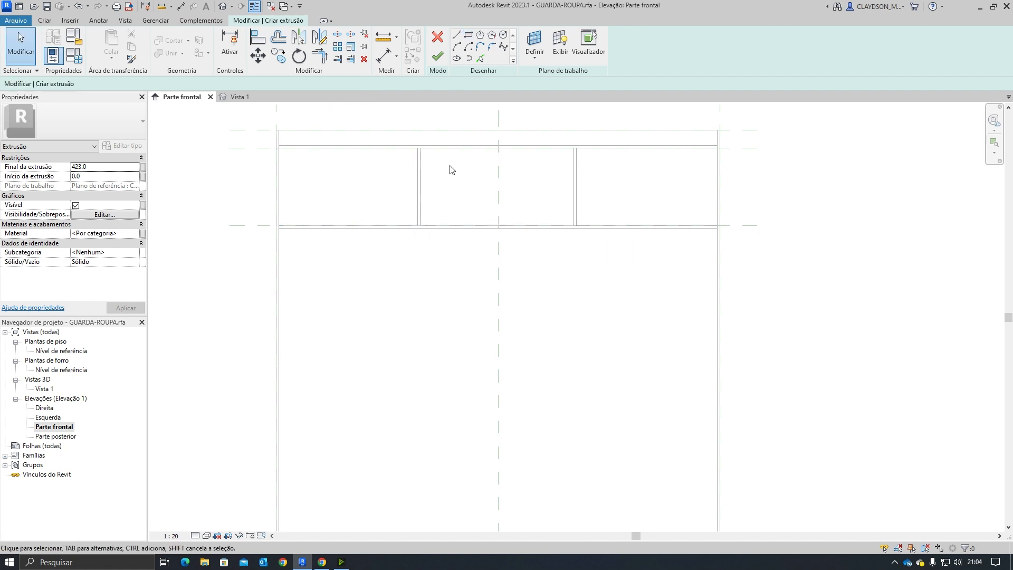
click(437, 37)
click(578, 288)
click(438, 38)
click(522, 291)
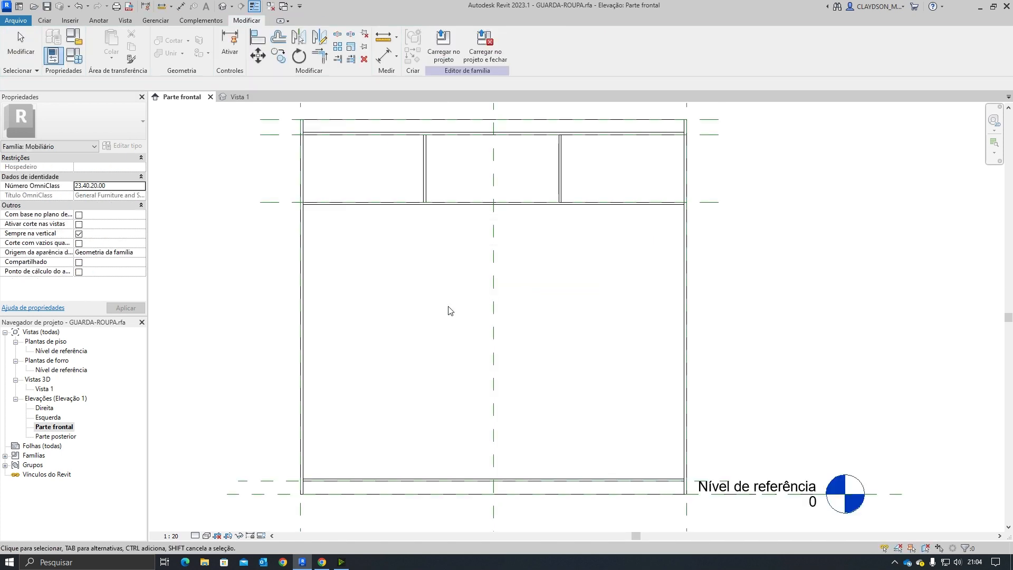
Step: Add a vertical reference plane along the left divider, 755 mm from the left side, and trim its upper extent
click(45, 20)
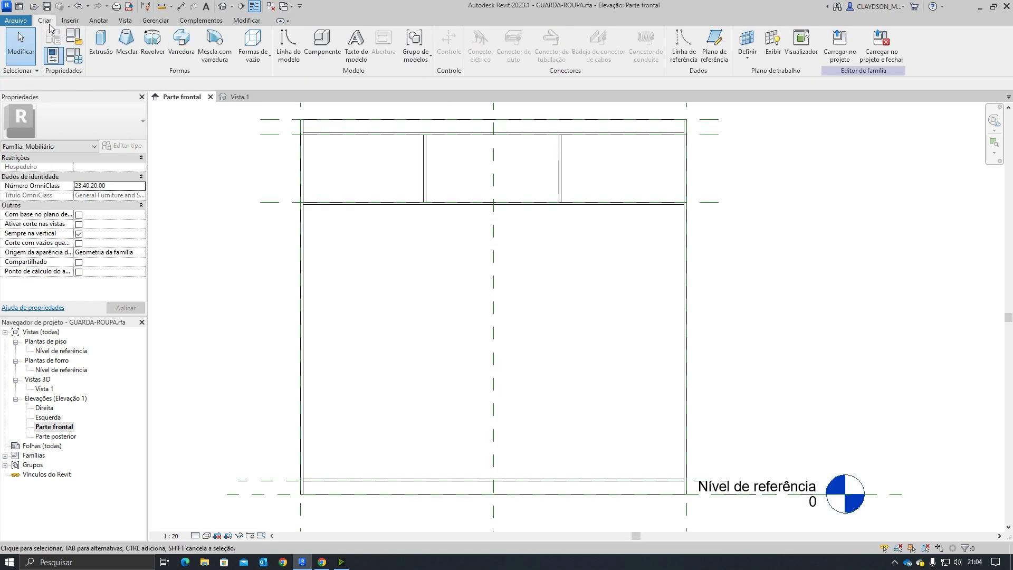
click(709, 58)
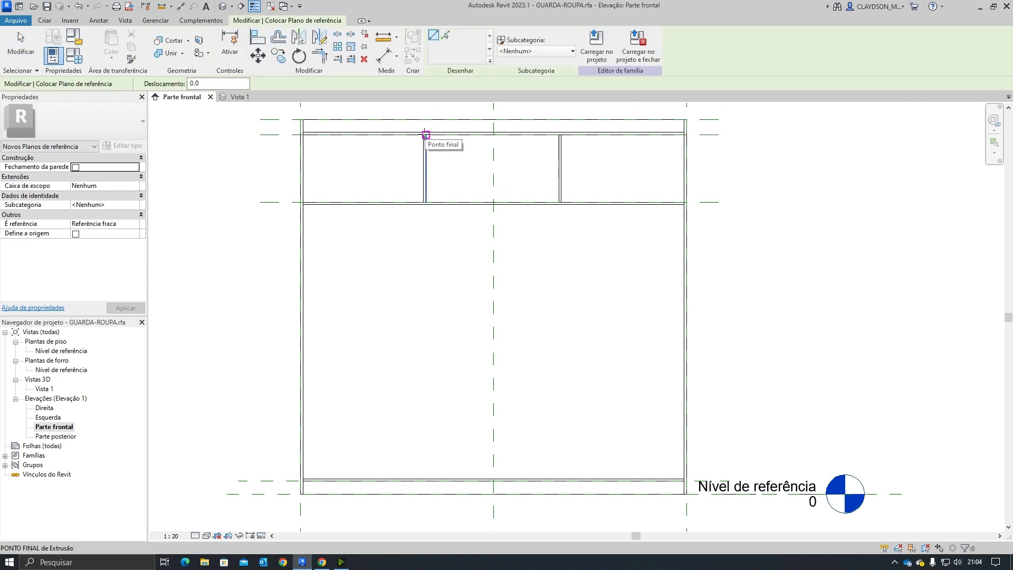
click(423, 135)
click(423, 504)
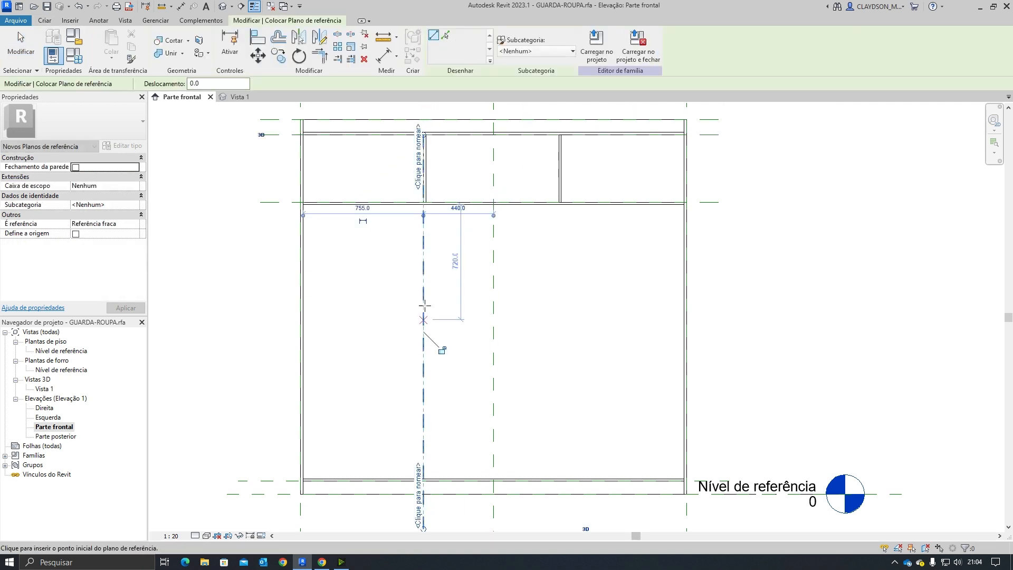
key(Escape)
click(425, 254)
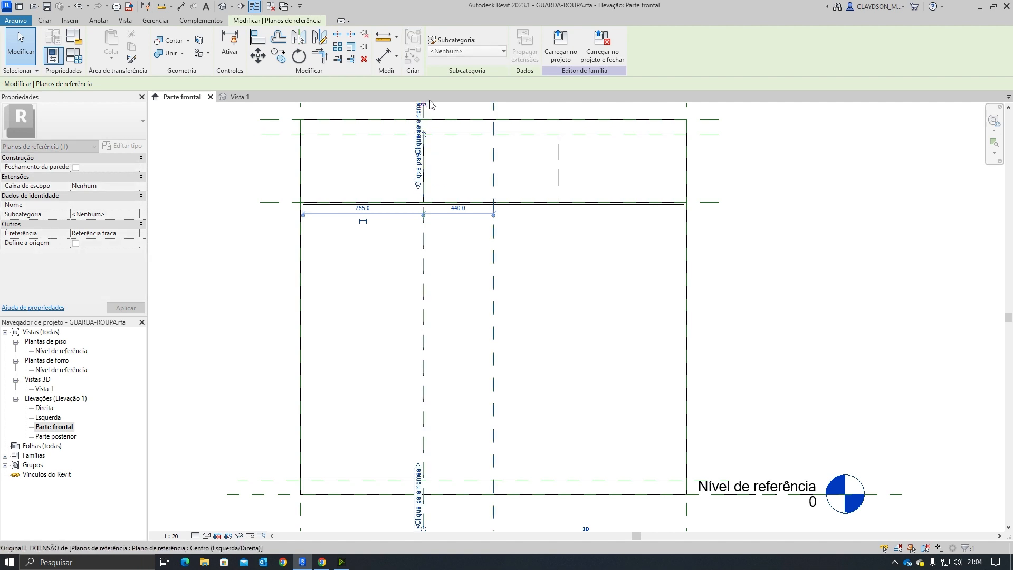
drag(431, 122, 416, 140)
middle_drag(430, 123, 417, 169)
drag(416, 141, 416, 139)
click(443, 204)
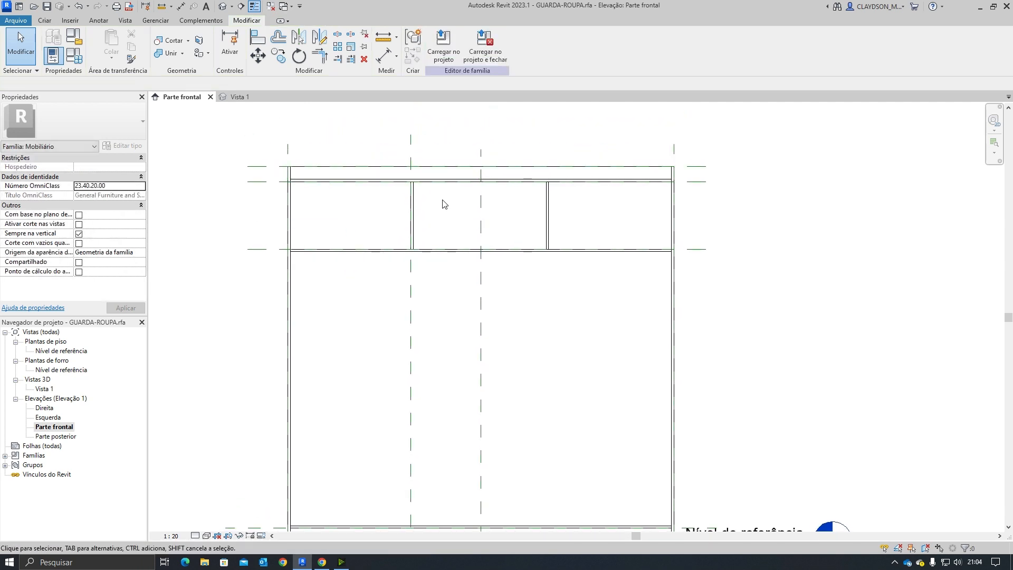
Step: Inspect the left divider reference plane and its distances from the wardrobe sides
click(409, 319)
click(405, 321)
middle_drag(405, 321, 424, 286)
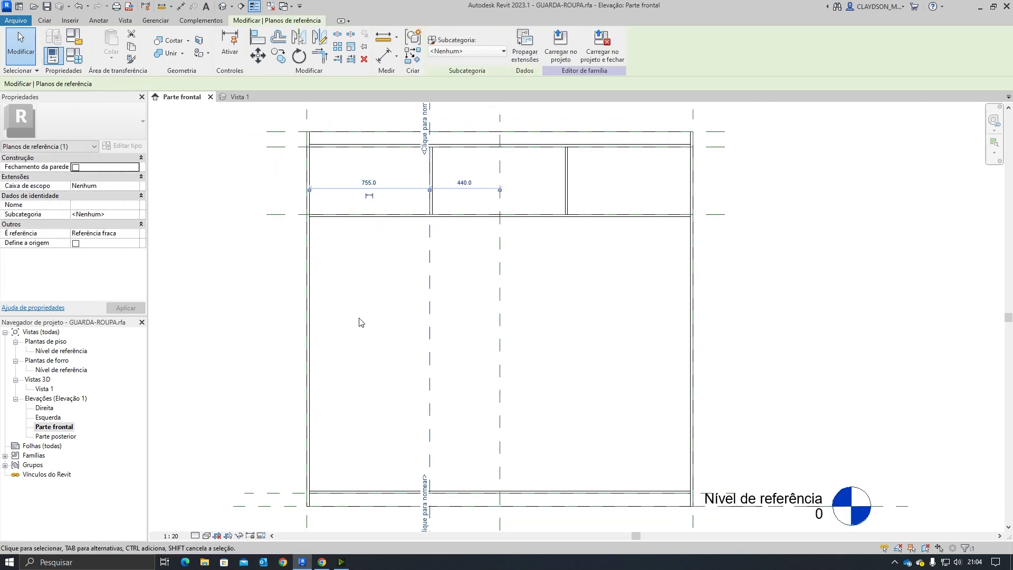
click(452, 300)
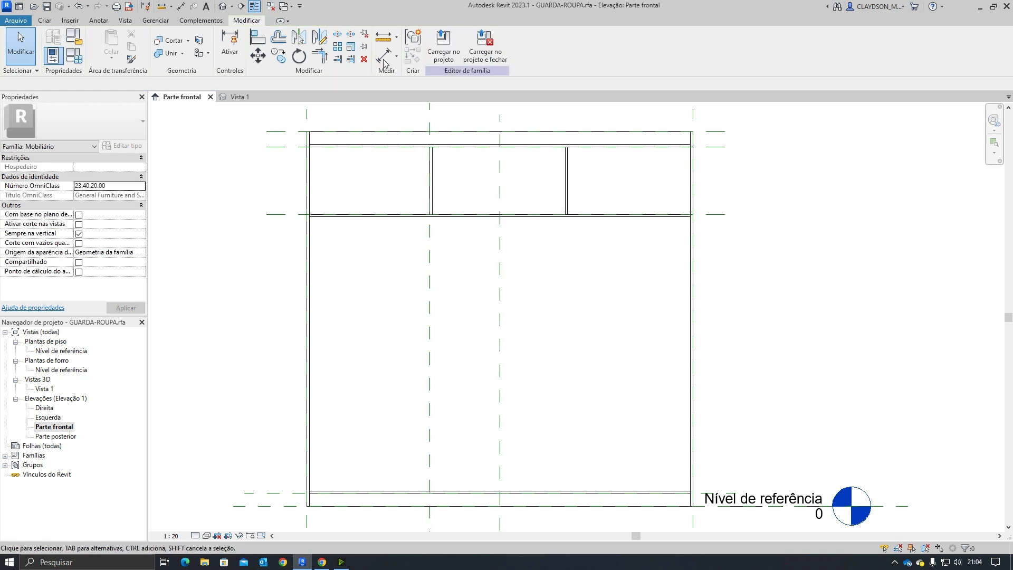
Step: Reposition the right upper divider so it sits 755 mm from the wardrobe's right side
click(568, 158)
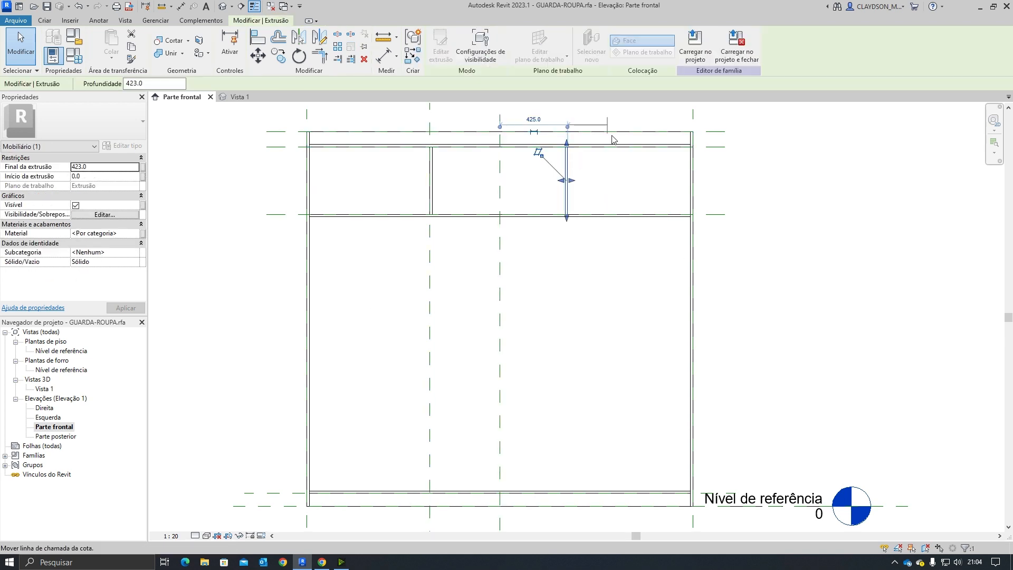
drag(613, 140, 692, 139)
scroll(638, 138, up, 2)
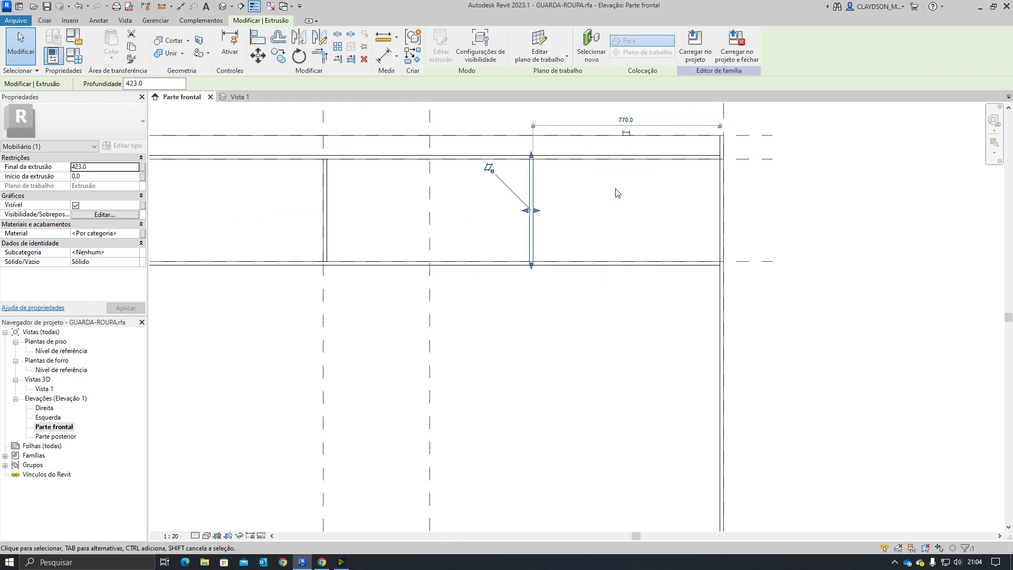
scroll(618, 192, up, 1)
middle_drag(617, 193, 543, 177)
click(536, 162)
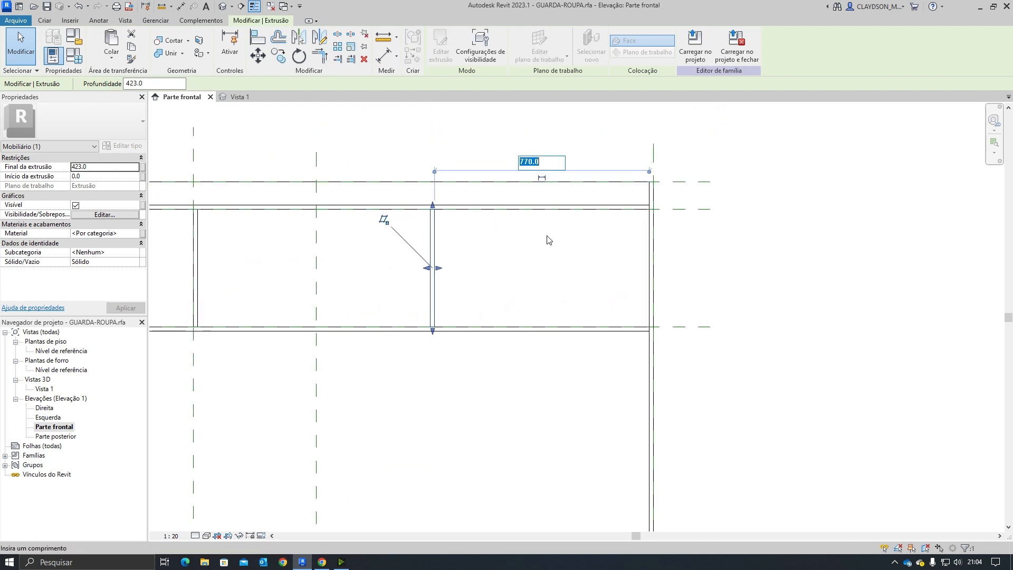
text(755)
key(Return)
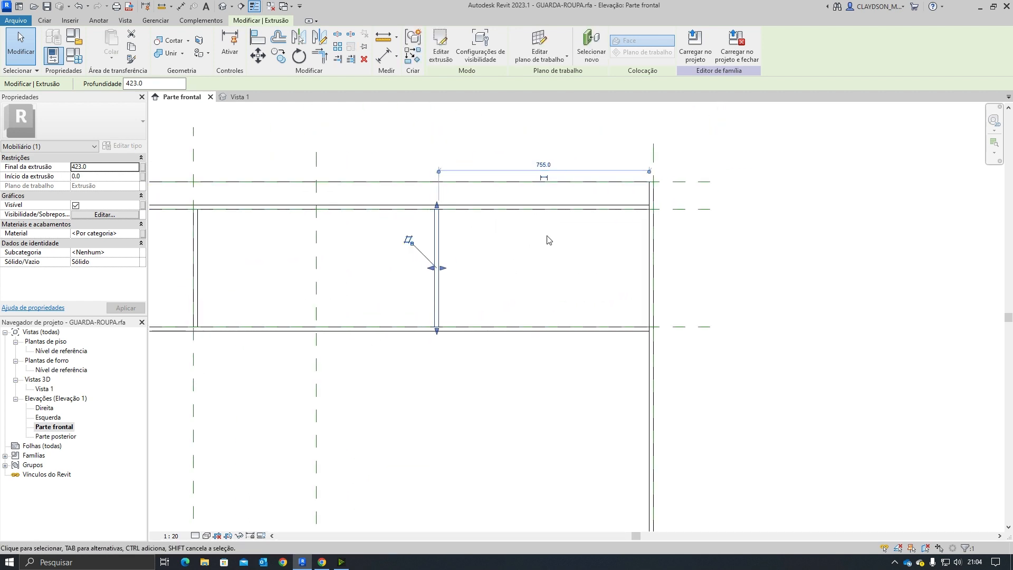
click(565, 241)
click(436, 251)
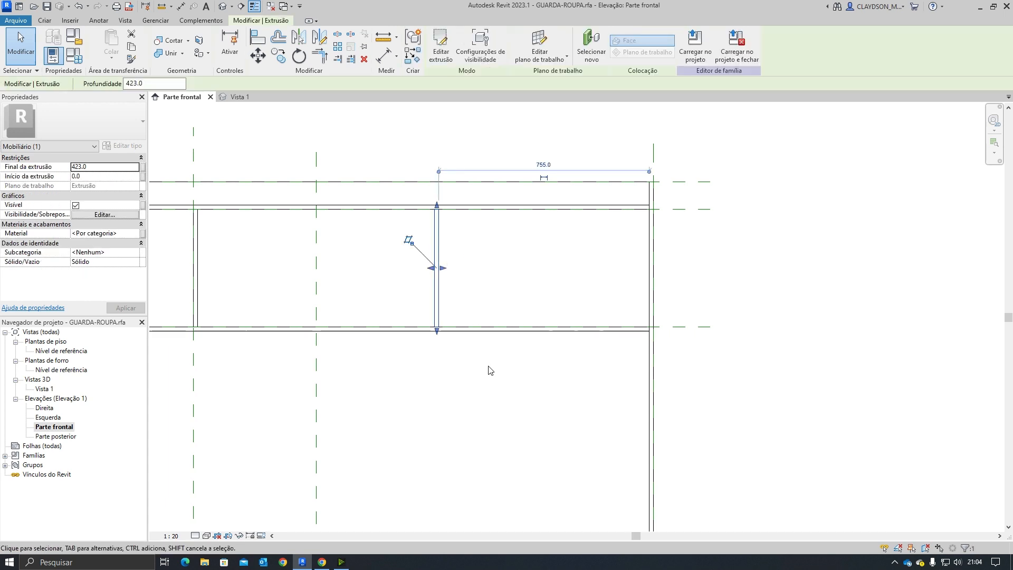
scroll(490, 366, down, 1)
middle_drag(491, 367, 502, 284)
click(501, 284)
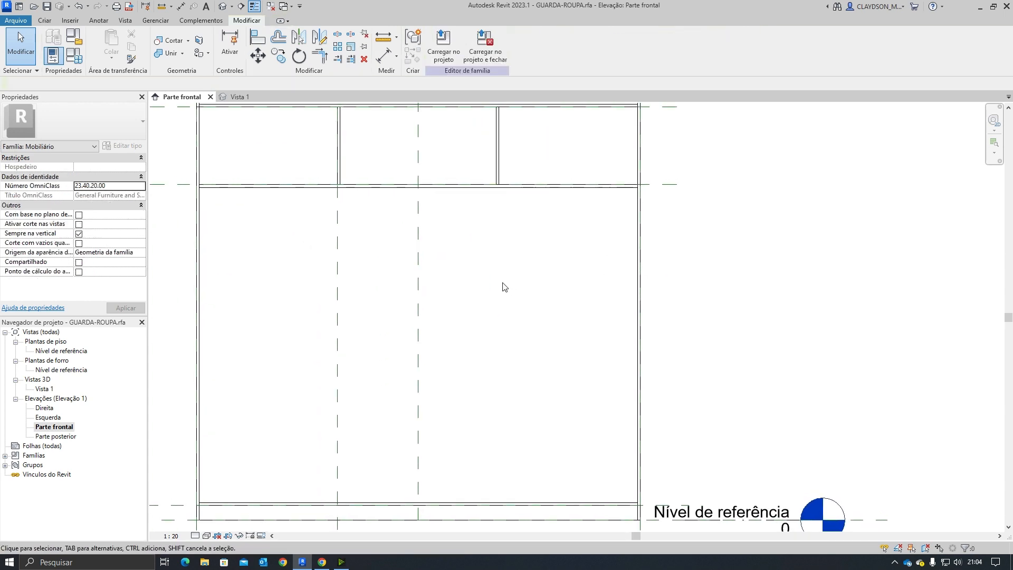
scroll(485, 180, down, 2)
Step: Add a vertical reference plane for the right divider, 755 mm from the right side
click(53, 24)
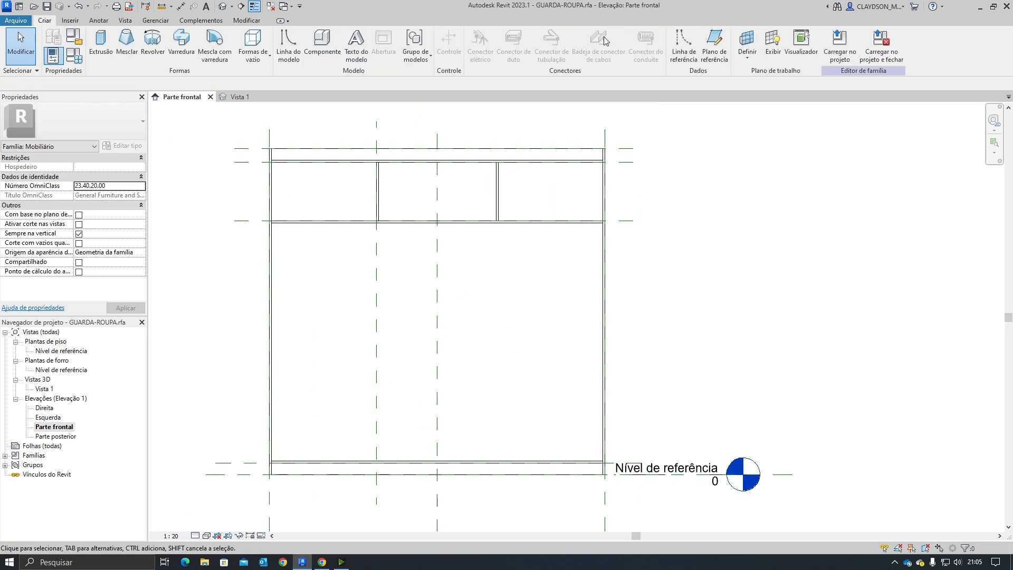
click(712, 45)
click(498, 168)
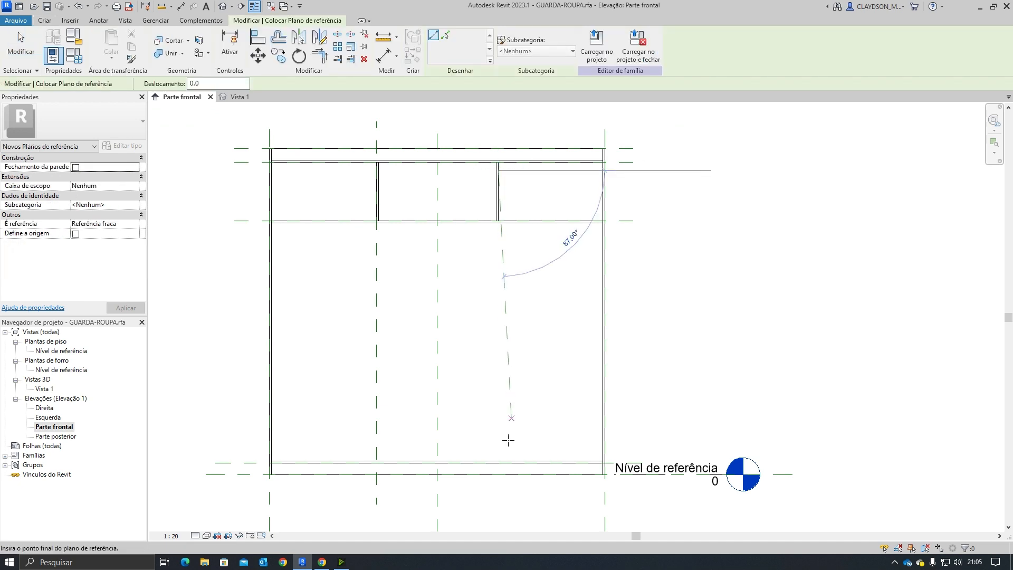
click(500, 501)
key(Escape)
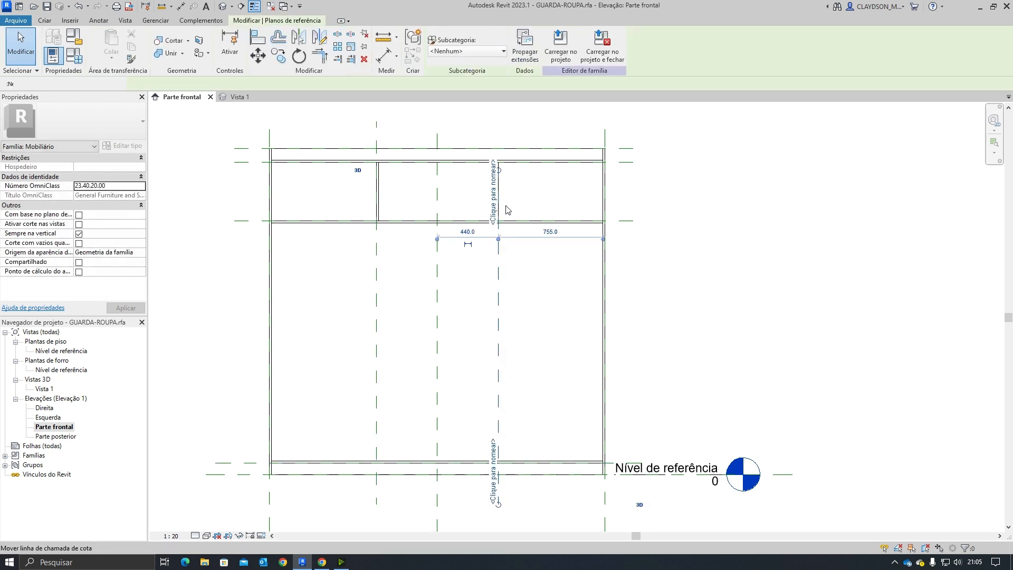
key(Escape)
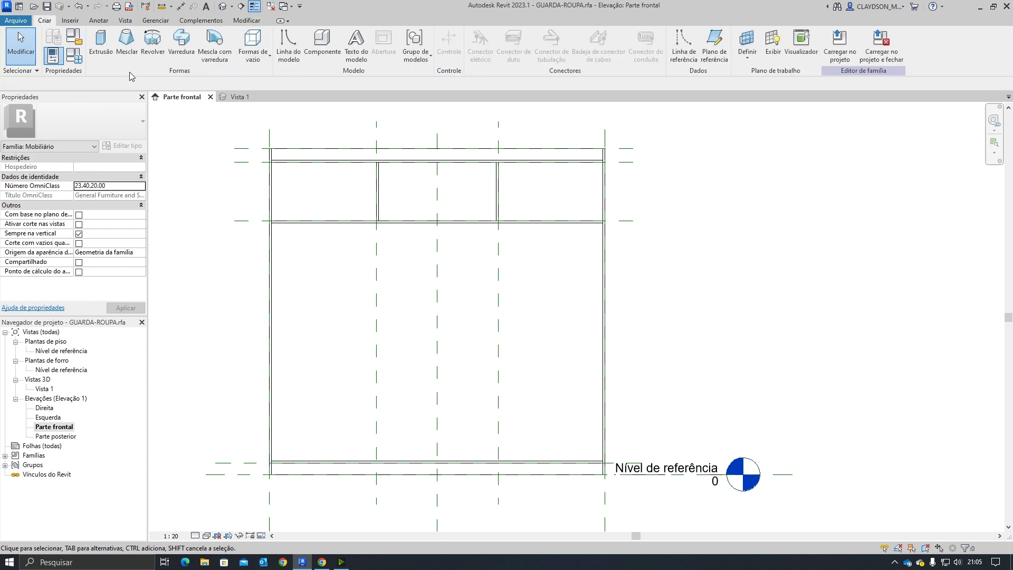
Step: Start an extrusion and sketch a rectangular profile for the lower divider, about 1718 mm tall, against the reference plane
click(101, 45)
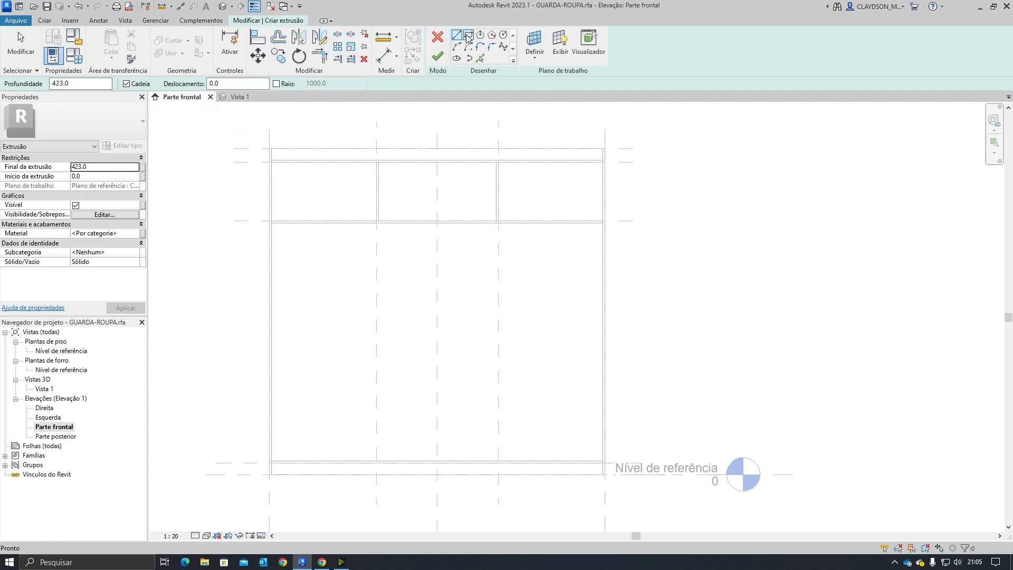
click(468, 35)
scroll(393, 245, up, 8)
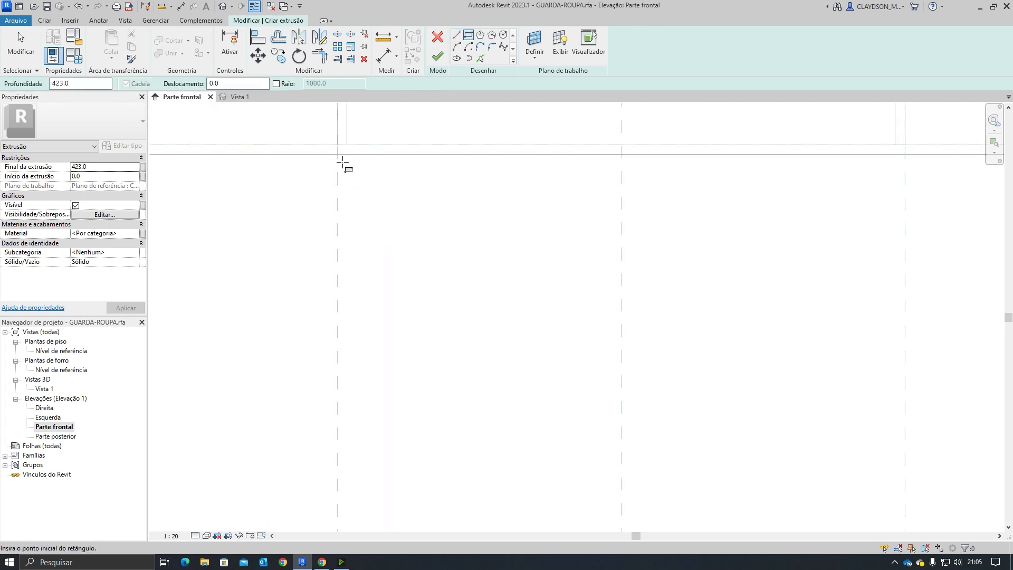
click(338, 154)
scroll(366, 271, down, 5)
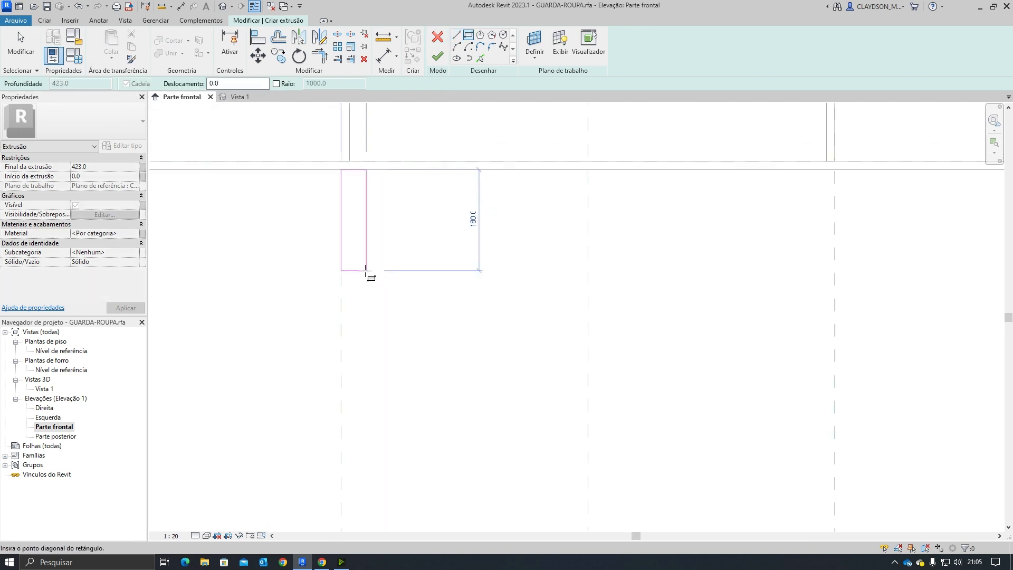
middle_drag(370, 417, 384, 123)
middle_drag(409, 448, 425, 234)
scroll(401, 422, up, 1)
scroll(399, 287, up, 3)
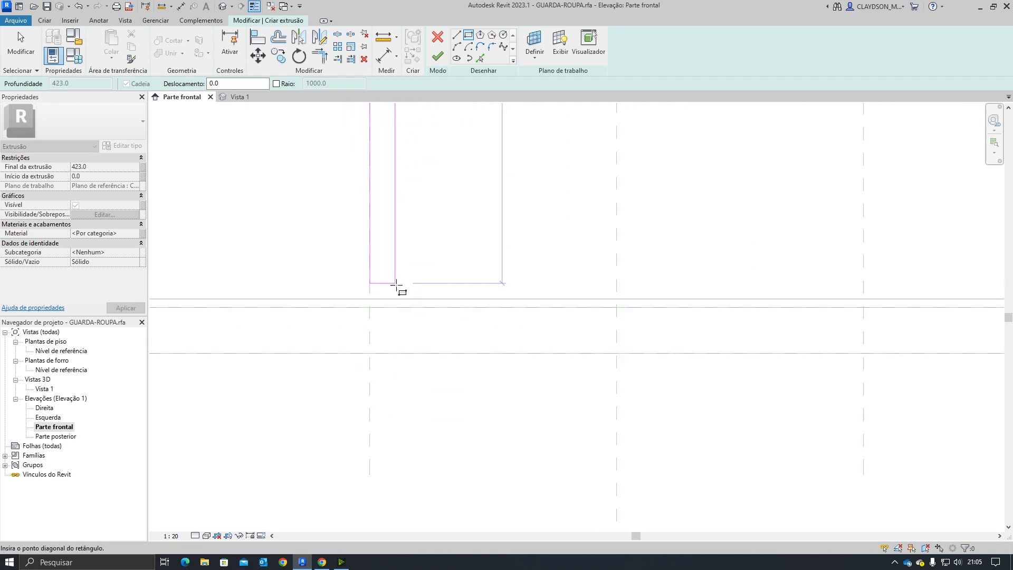
click(382, 299)
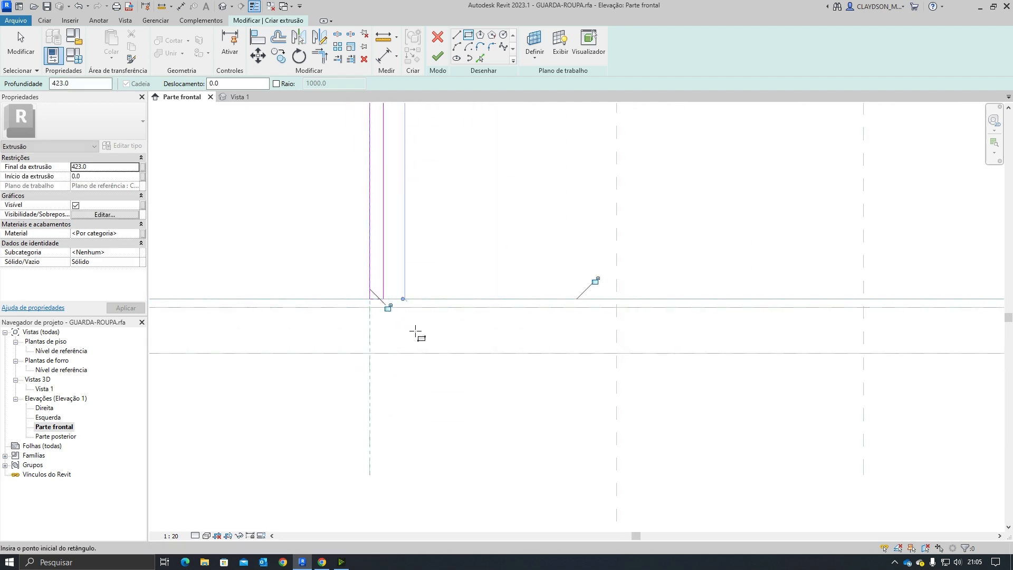
scroll(415, 332, down, 4)
middle_drag(418, 317, 421, 324)
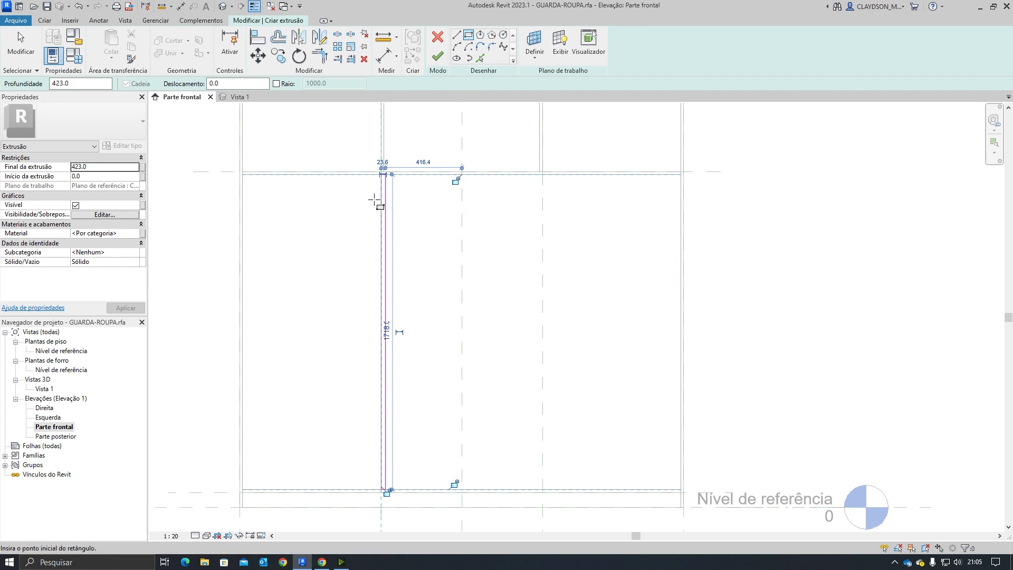
scroll(372, 164, up, 2)
key(Escape)
key(Escape)
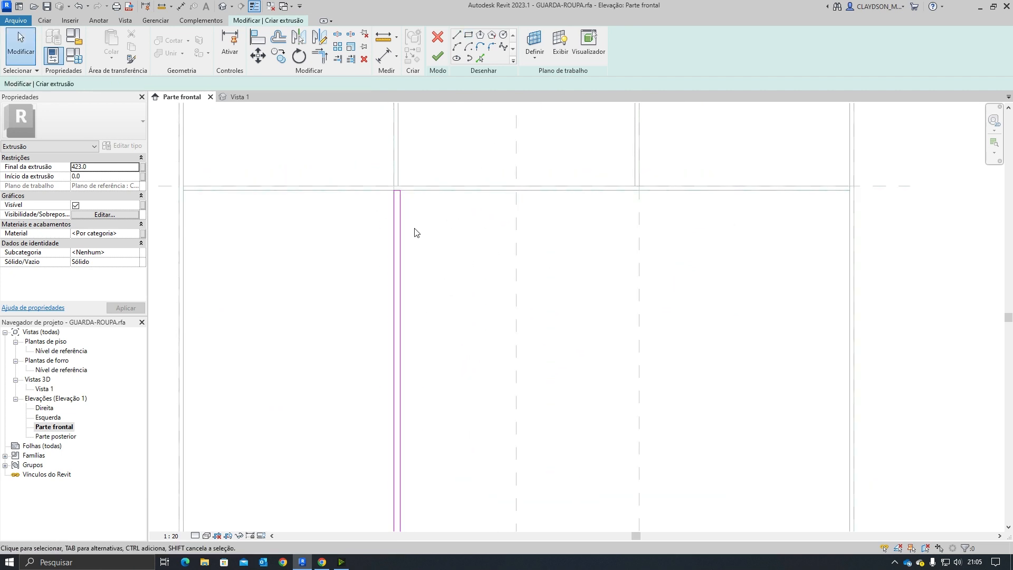
Step: Set the divider profile's width to 15 mm
click(401, 221)
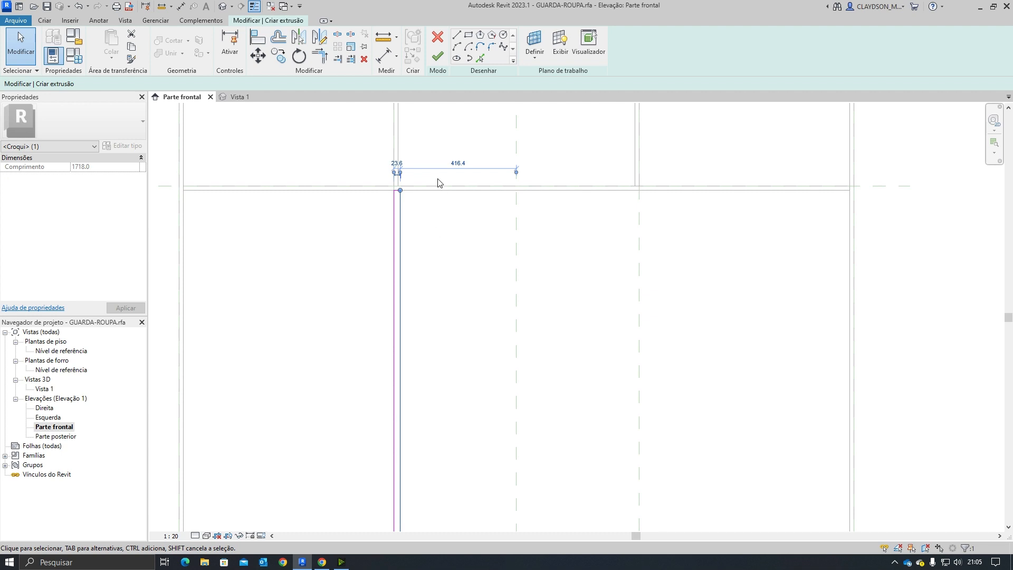
scroll(438, 182, up, 2)
click(385, 159)
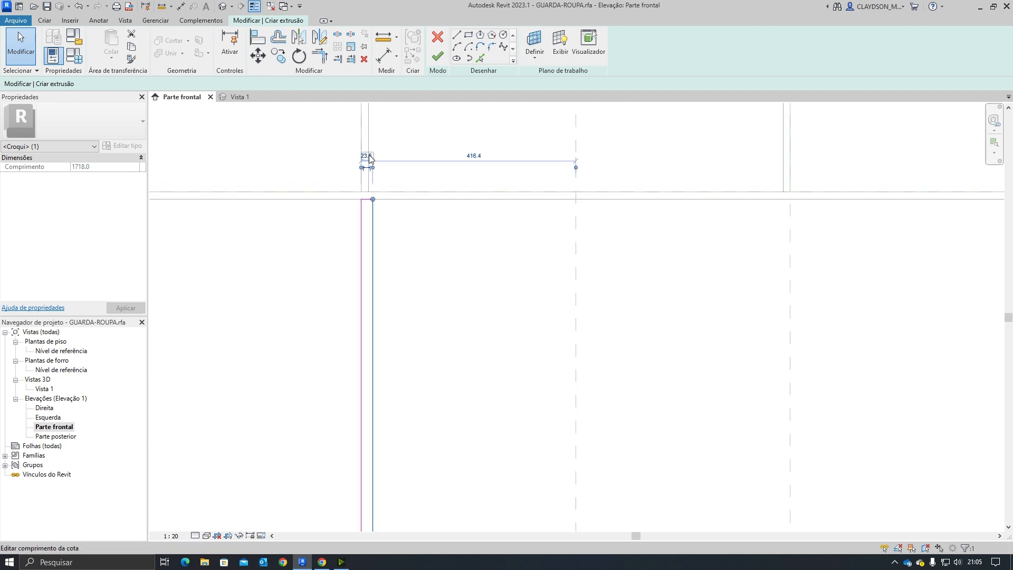
text(15)
key(Return)
click(450, 309)
scroll(451, 311, down, 5)
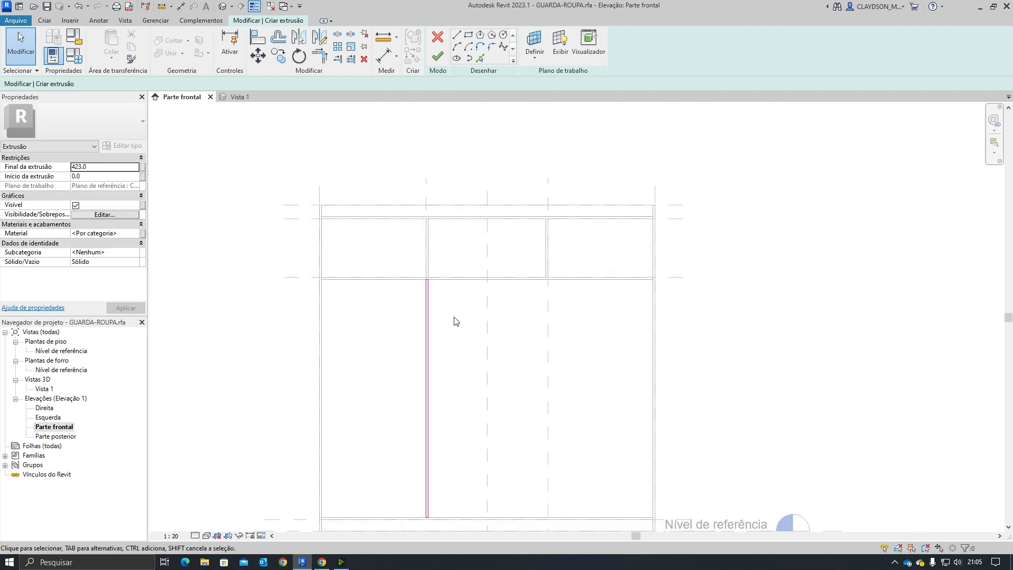
scroll(455, 321, down, 1)
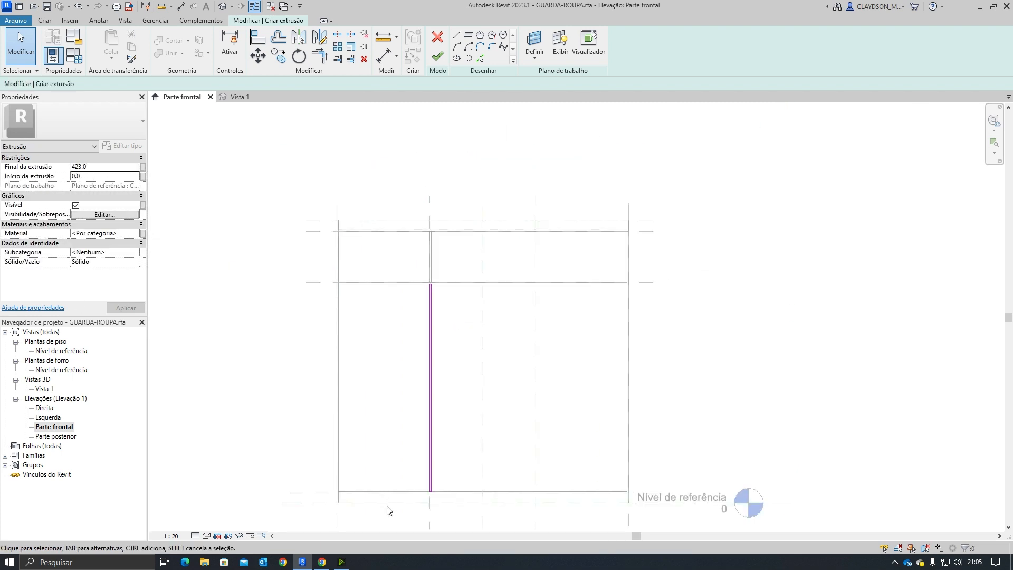
Step: Check the dividers' depth in the assembly manual's parts list
click(322, 562)
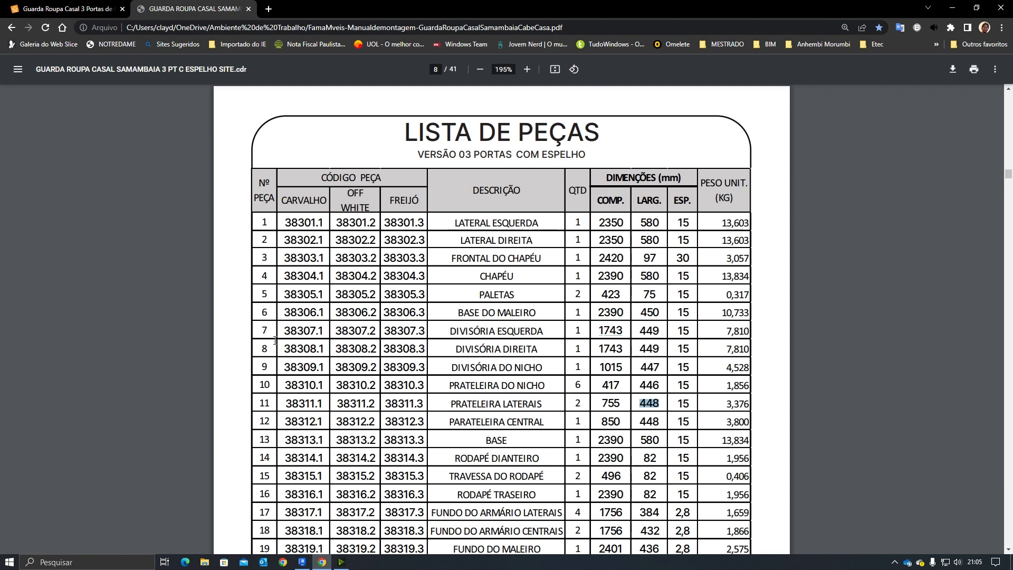
scroll(274, 382, down, 15)
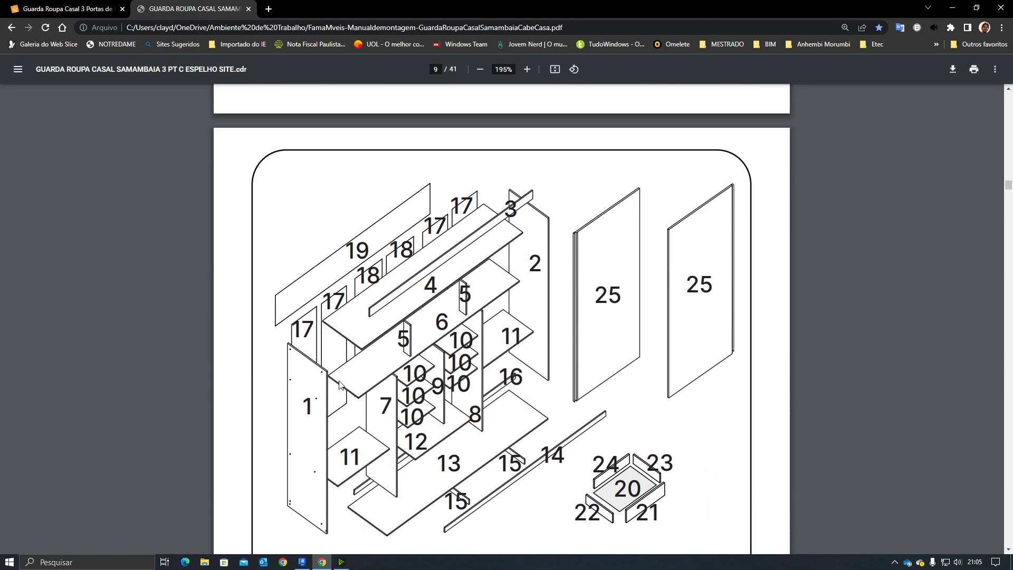
scroll(373, 386, up, 5)
scroll(373, 387, up, 10)
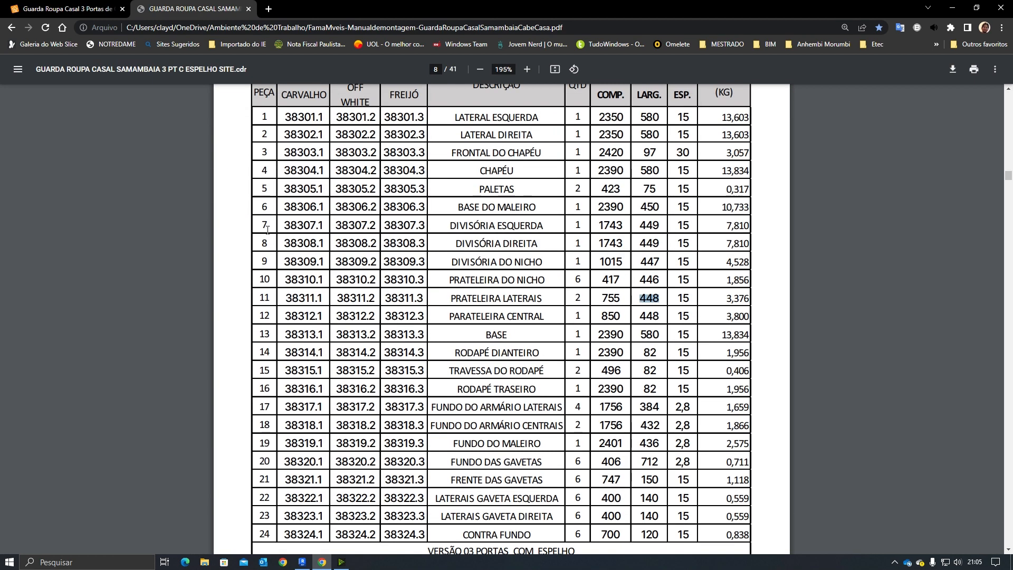
mouse_move(635, 244)
mouse_down()
mouse_move(668, 241)
mouse_move(662, 225)
mouse_move(637, 225)
mouse_up()
click(302, 562)
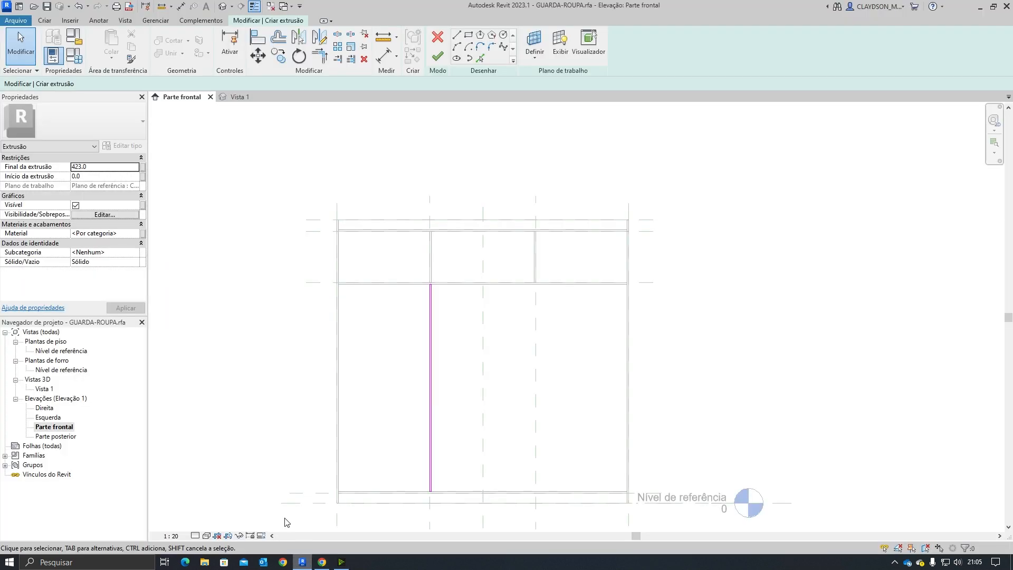
Step: Set the extrusion end to 449 mm and finish the divider extrusion
text(449)
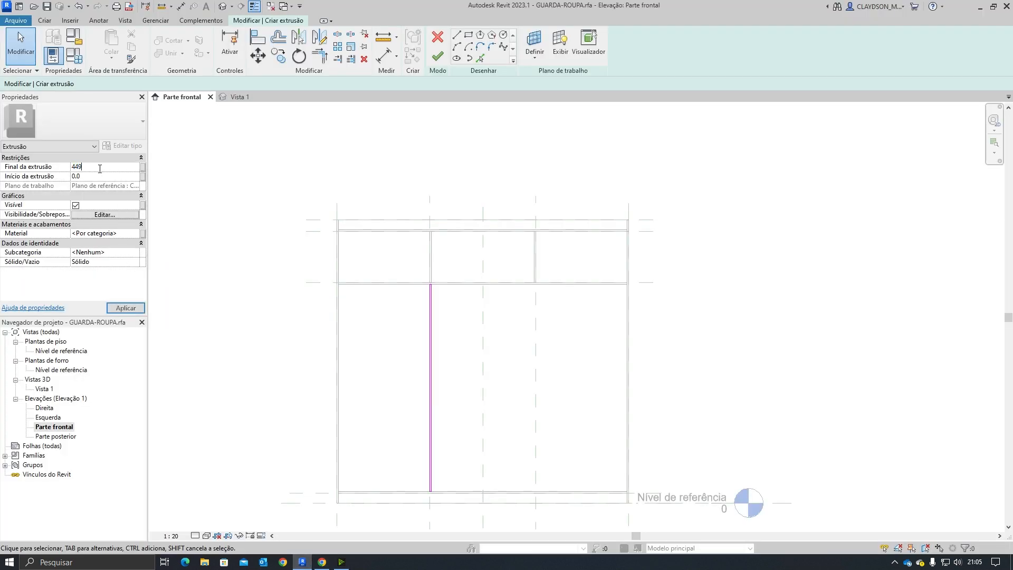
key(Return)
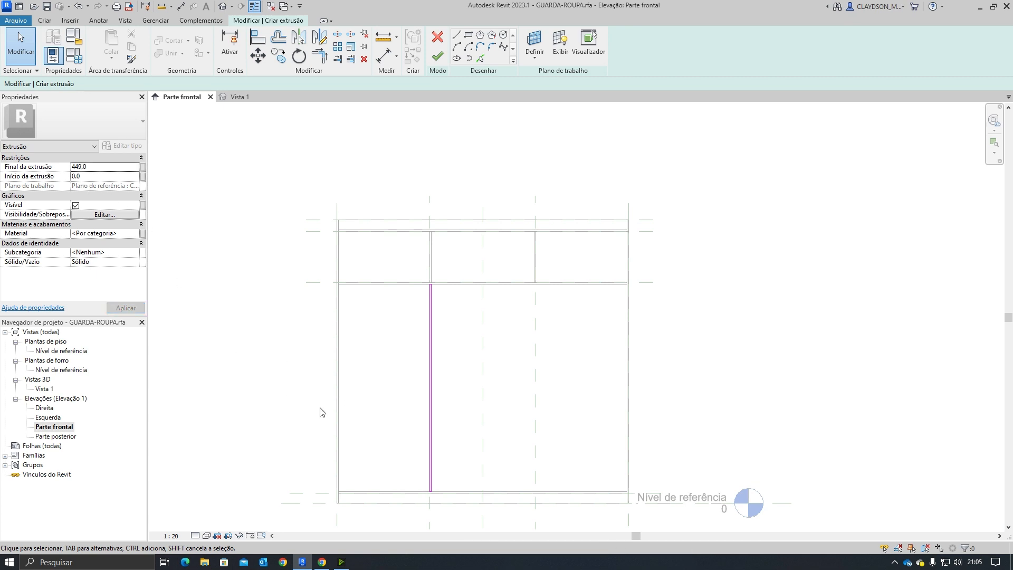
click(437, 56)
click(414, 394)
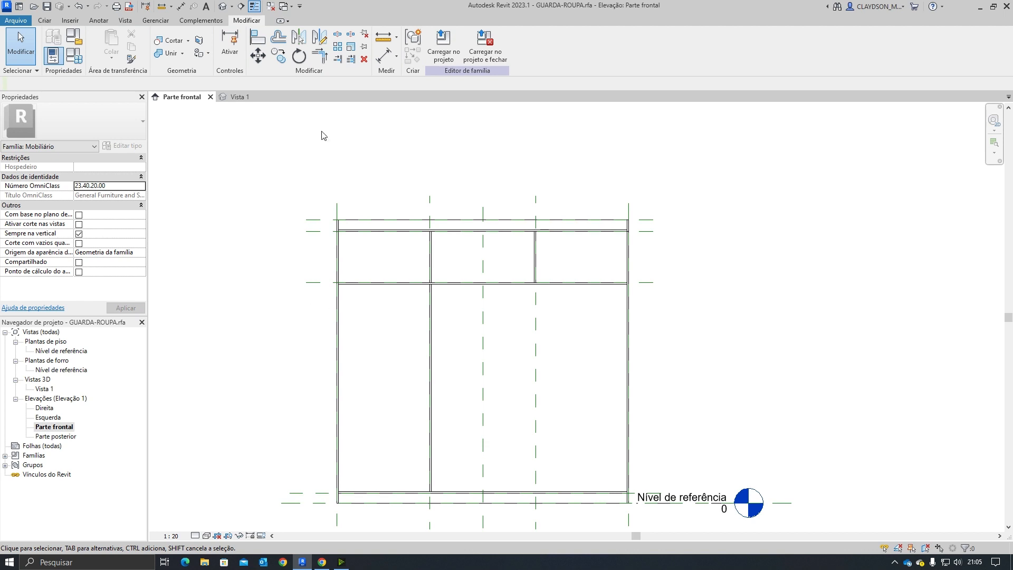
Step: Review the new divider extrusion in the 3D view
click(235, 97)
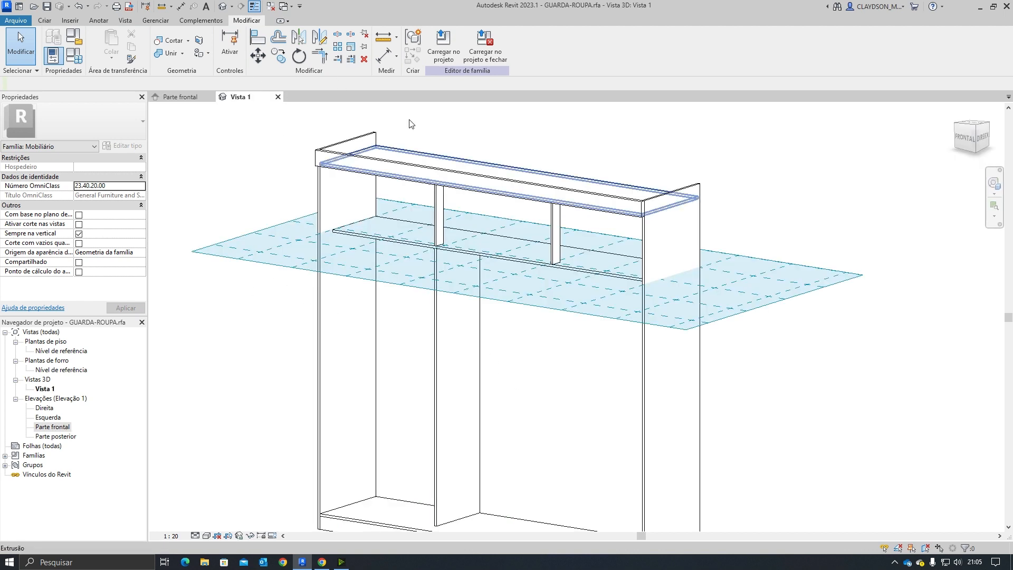
shift+middle_drag(532, 347, 504, 339)
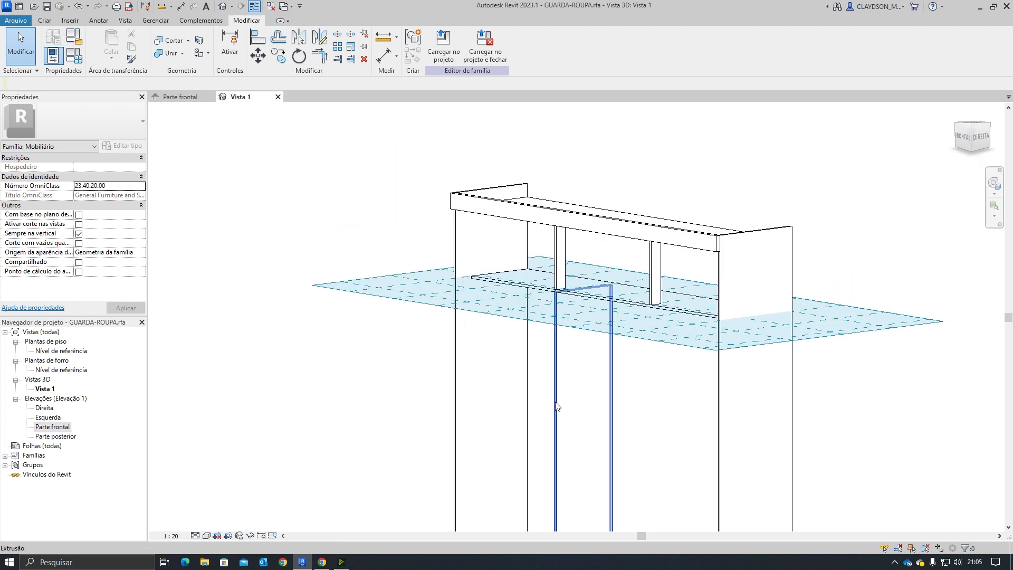
middle_drag(566, 424, 492, 338)
click(488, 339)
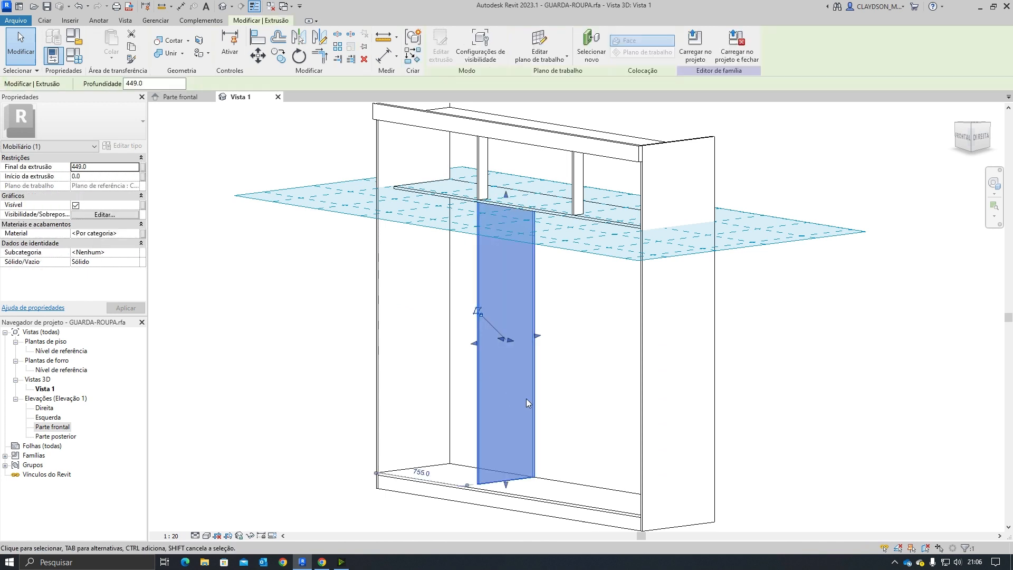
shift+middle_drag(542, 358, 580, 360)
click(581, 375)
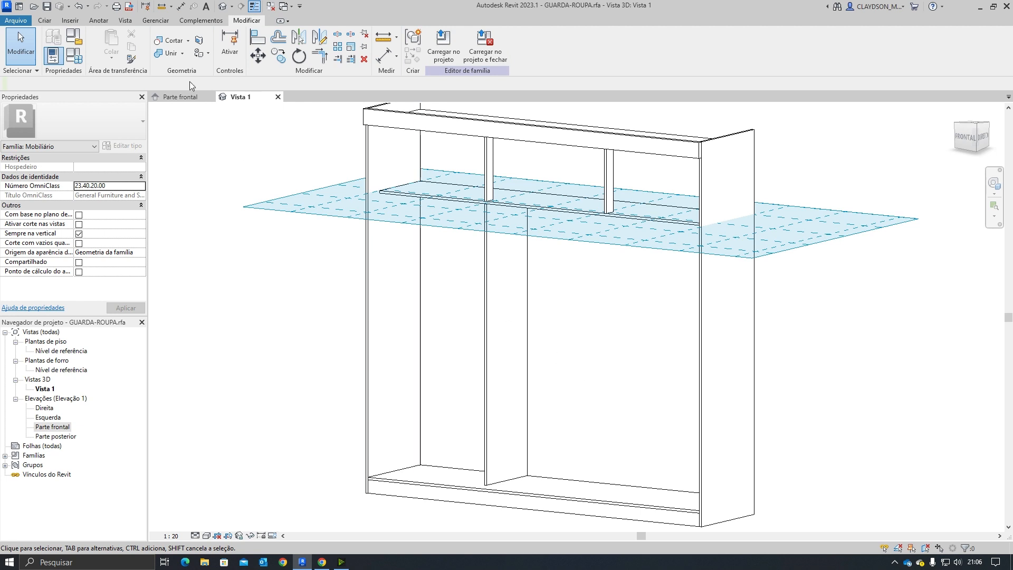
click(44, 20)
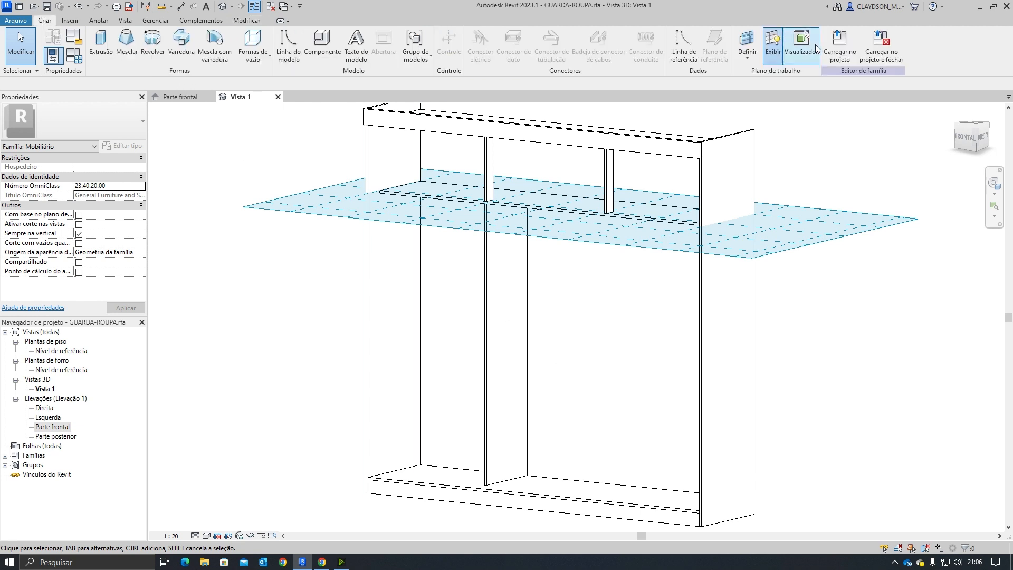
Step: Hide the work plane and mirror the divider extrusion across the central vertical reference plane in the front elevation
click(773, 46)
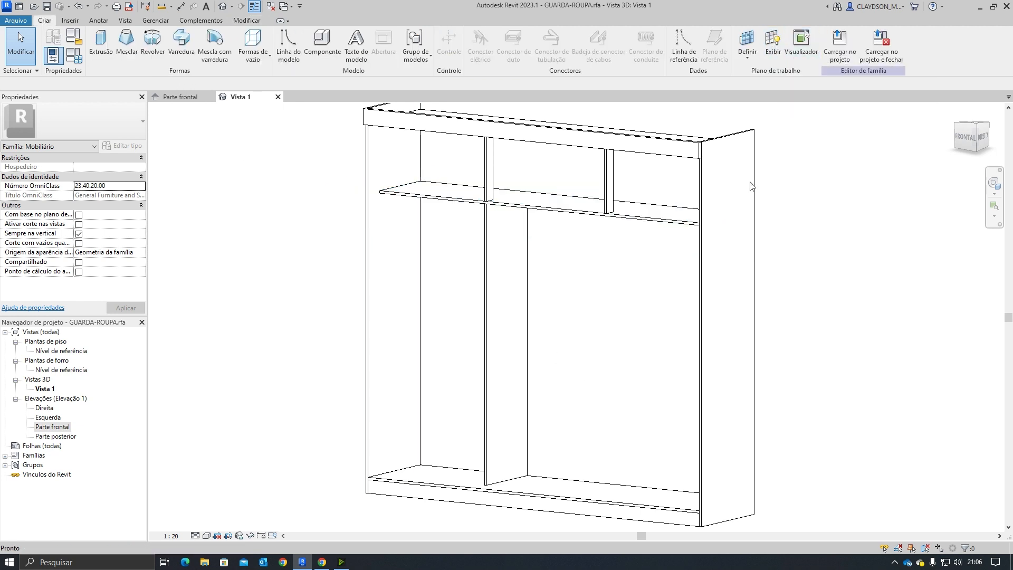
click(181, 98)
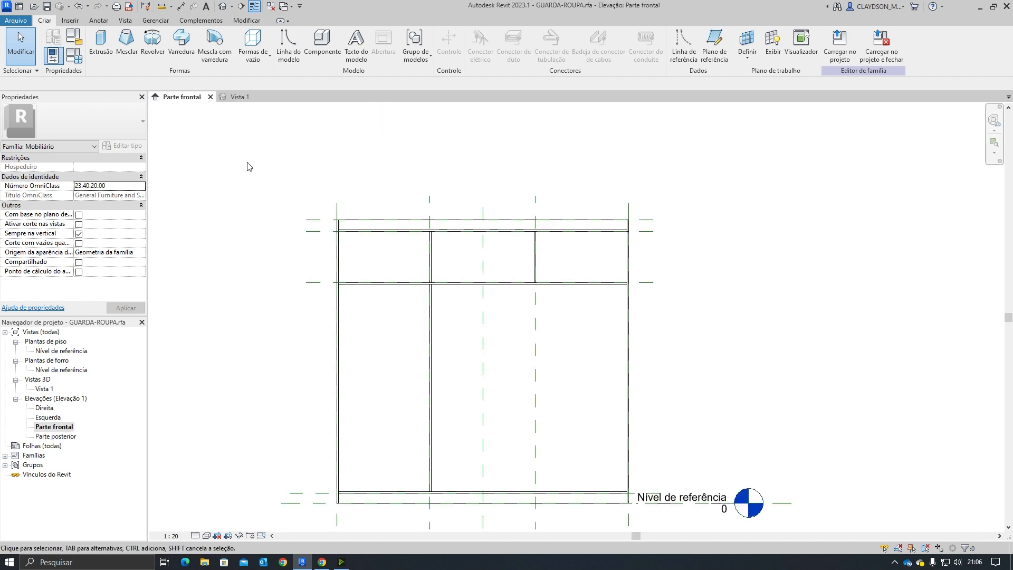
scroll(481, 355, up, 3)
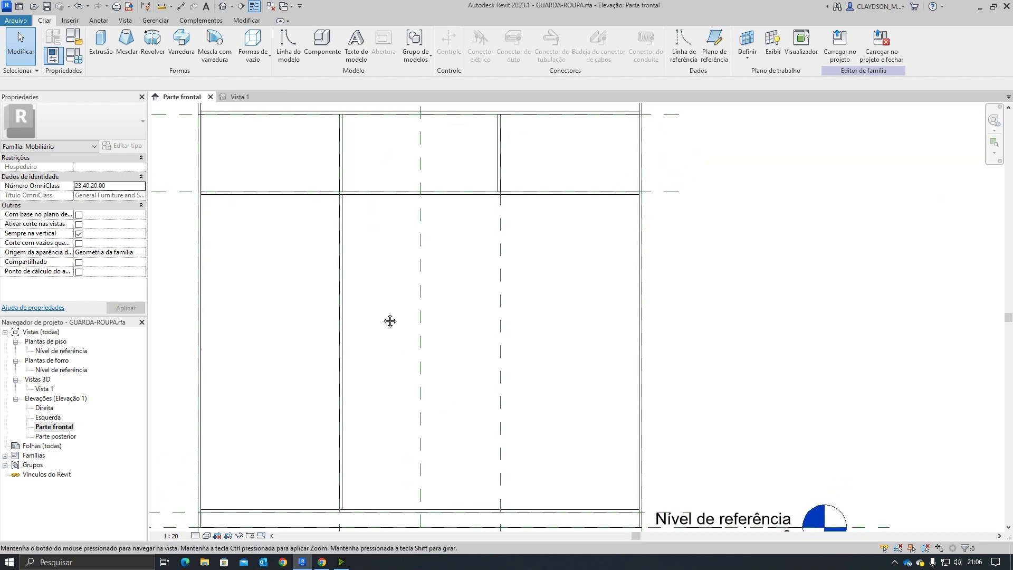
click(349, 283)
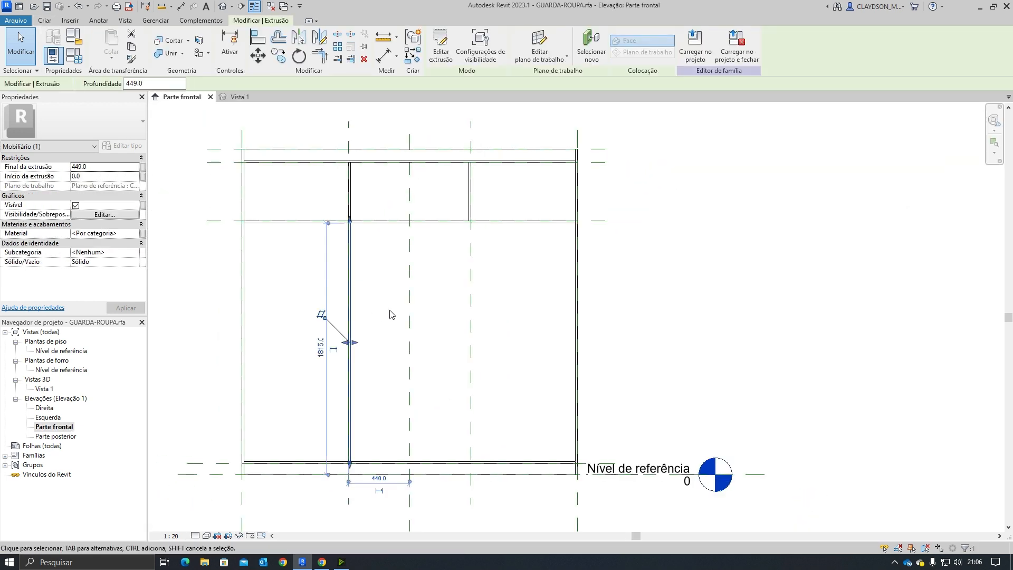
click(321, 37)
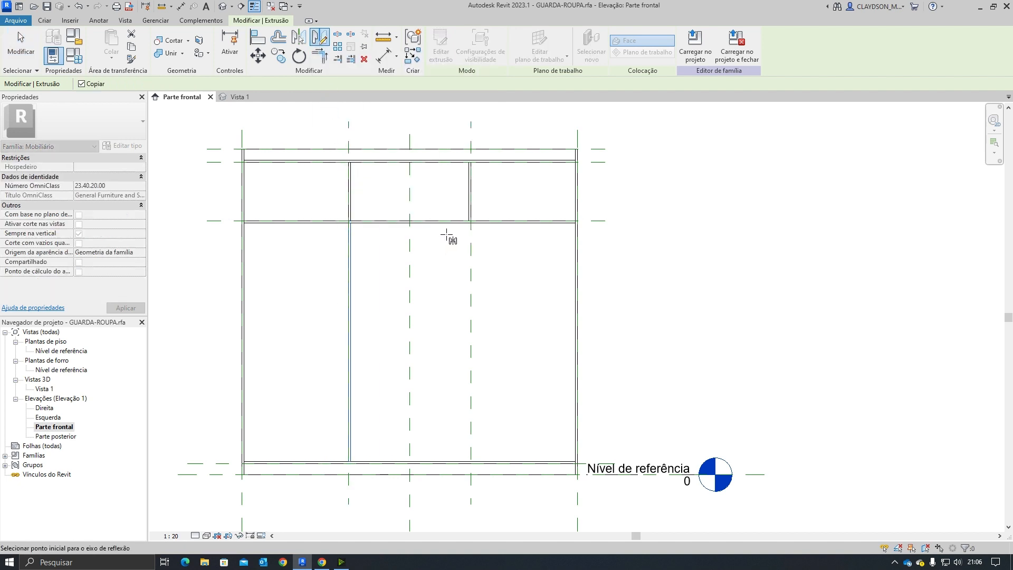
click(411, 179)
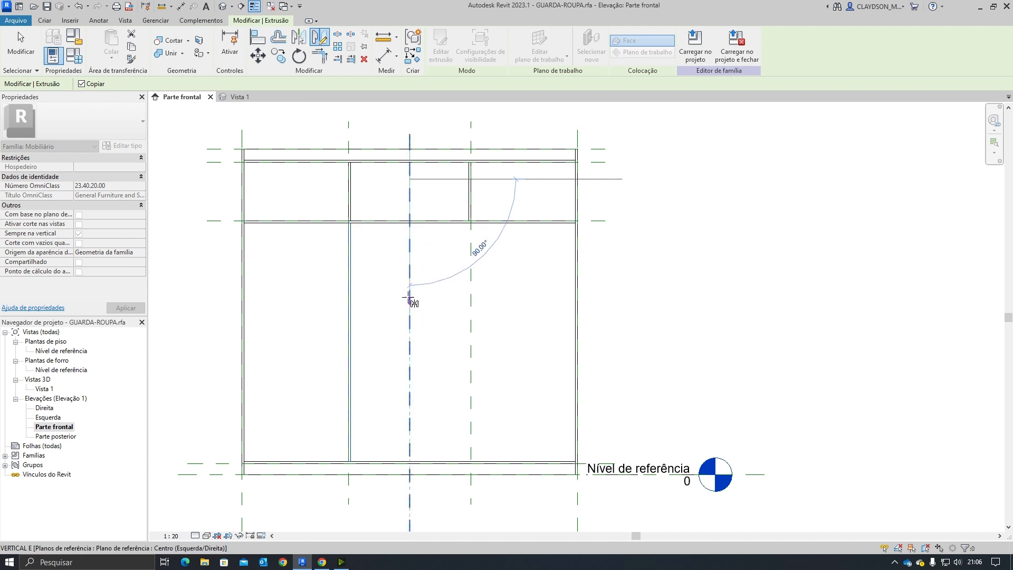
click(410, 371)
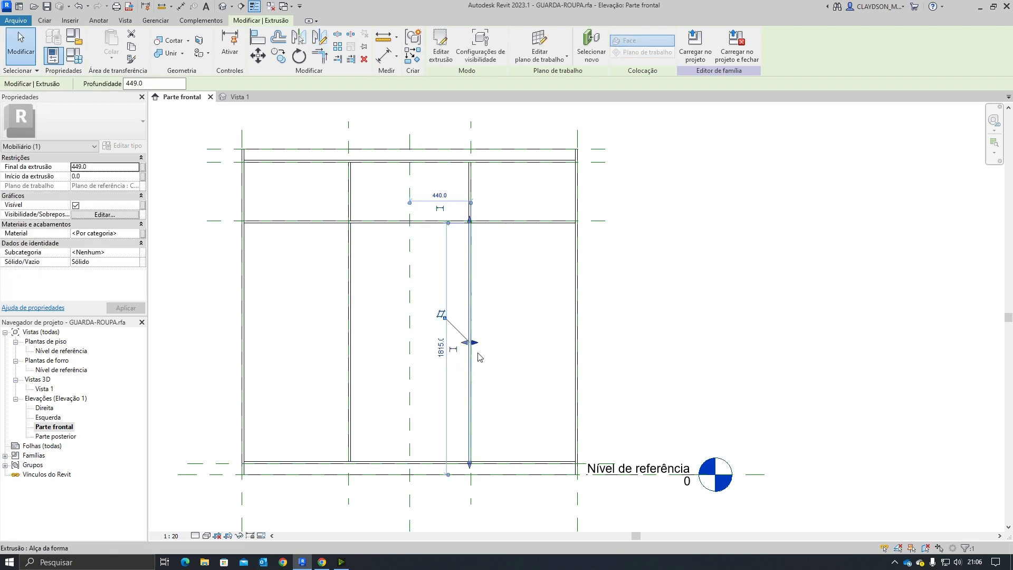
key(Escape)
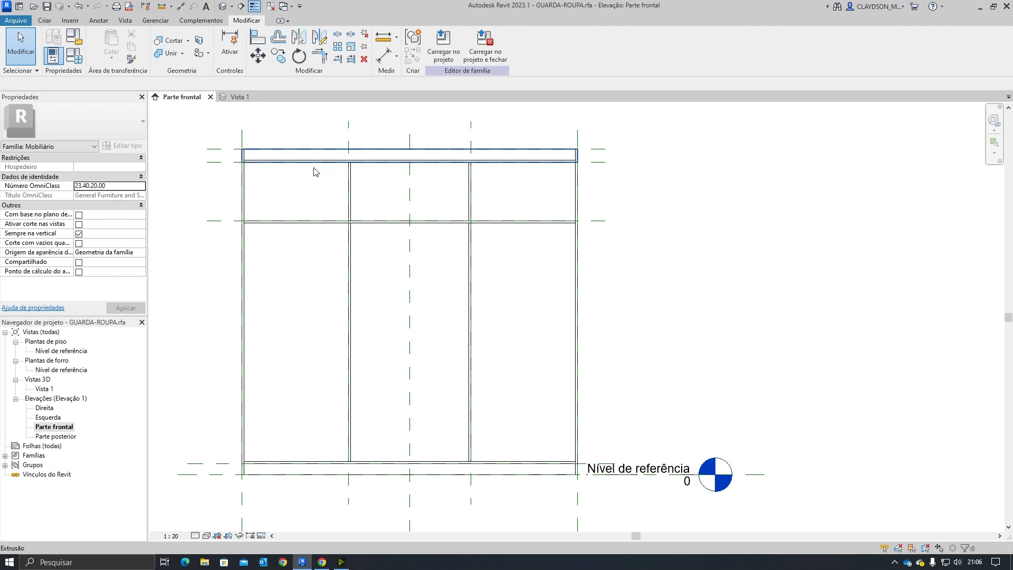
Step: Orbit the 3D view to inspect the mirrored divider
key(ctrl+Tab)
shift+middle_drag(554, 383, 468, 364)
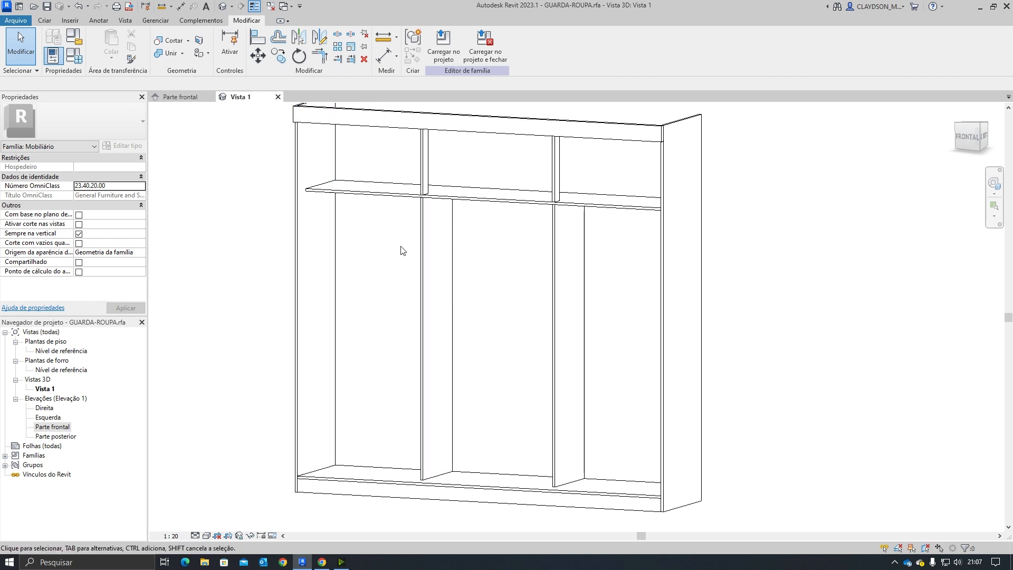
shift+middle_drag(479, 287, 473, 362)
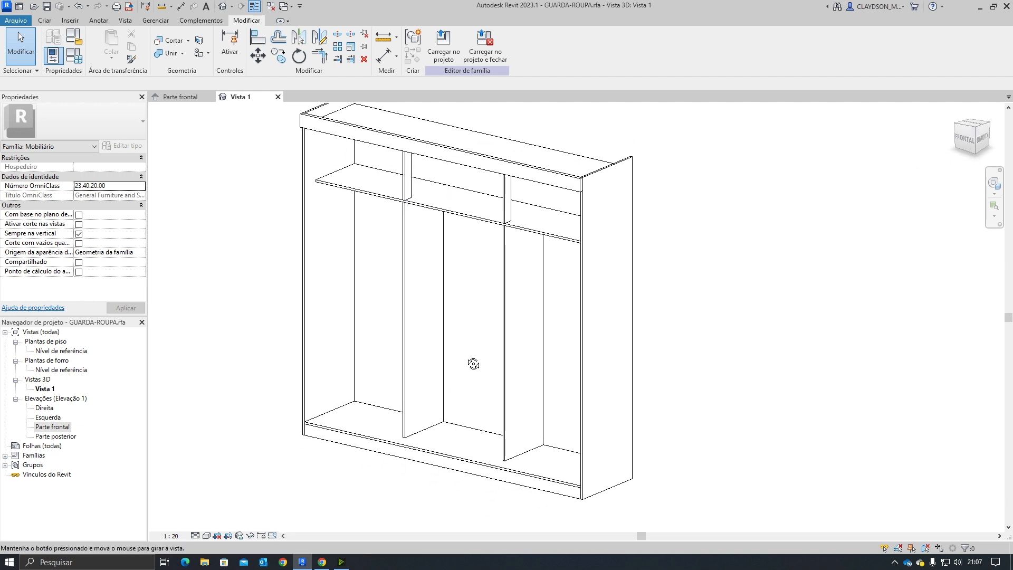
Step: Switch to the assembly manual and browse the parts list and exploded parts diagram
click(180, 99)
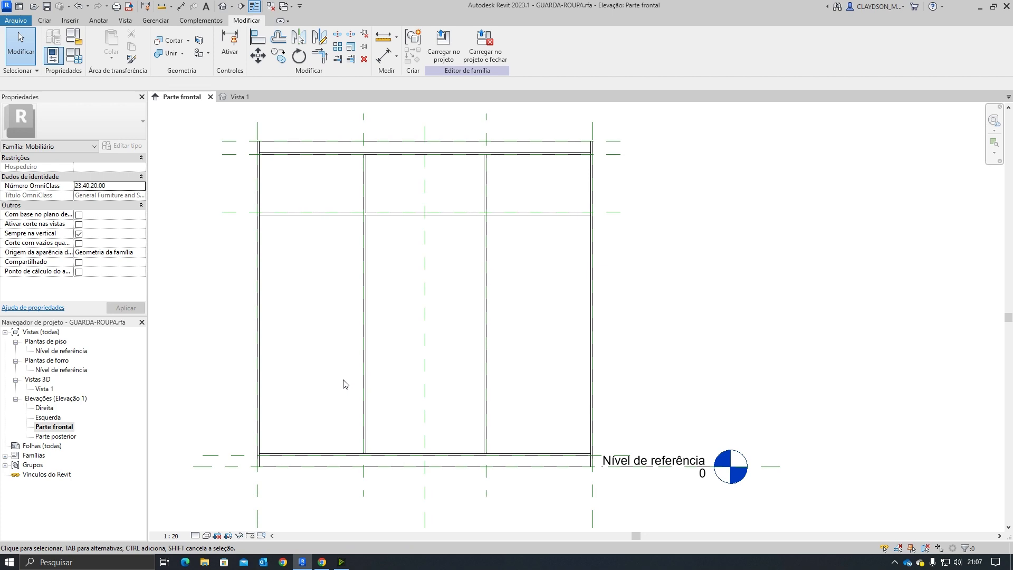
click(322, 562)
scroll(431, 380, down, 10)
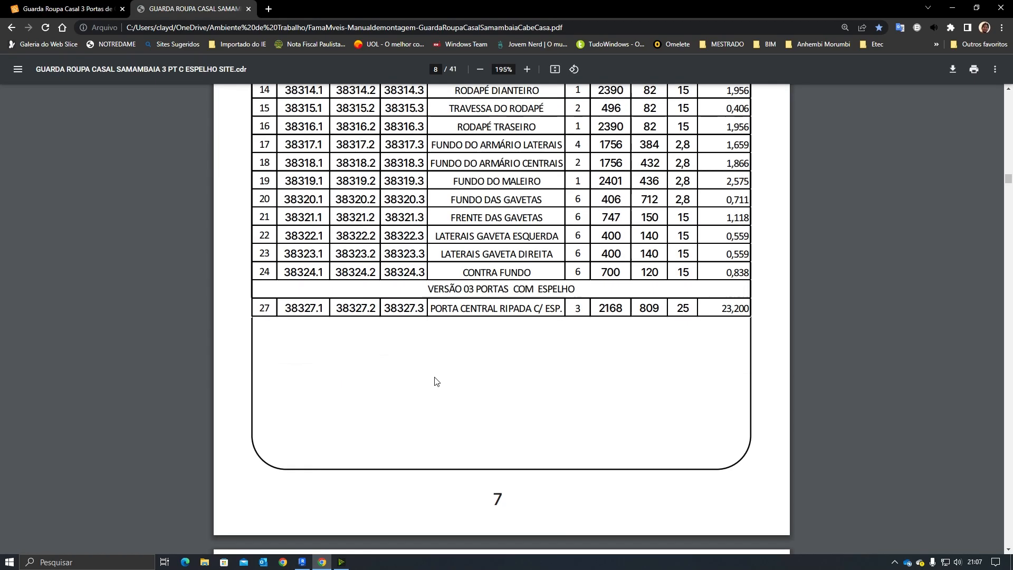
scroll(431, 380, down, 3)
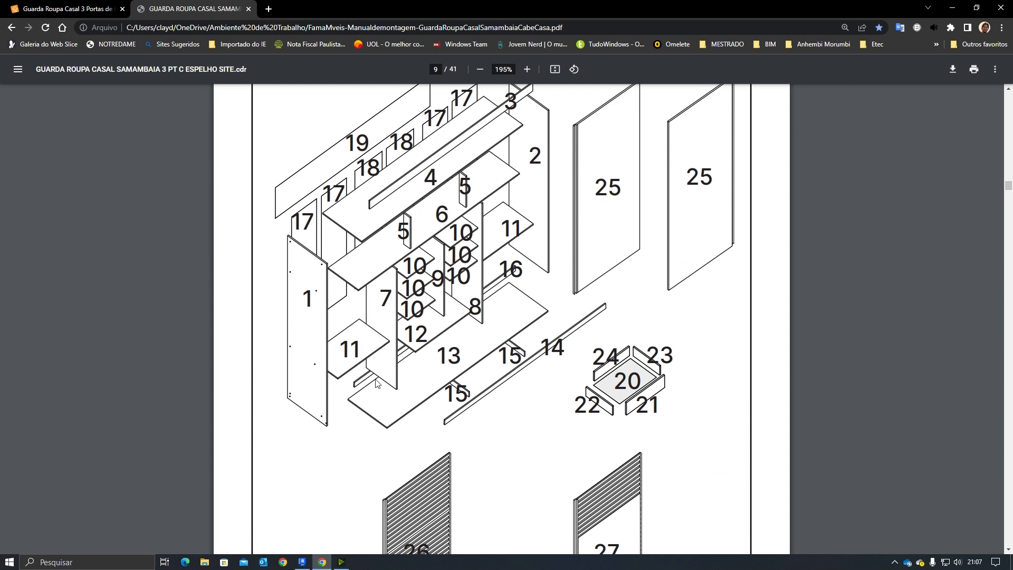
scroll(370, 377, up, 4)
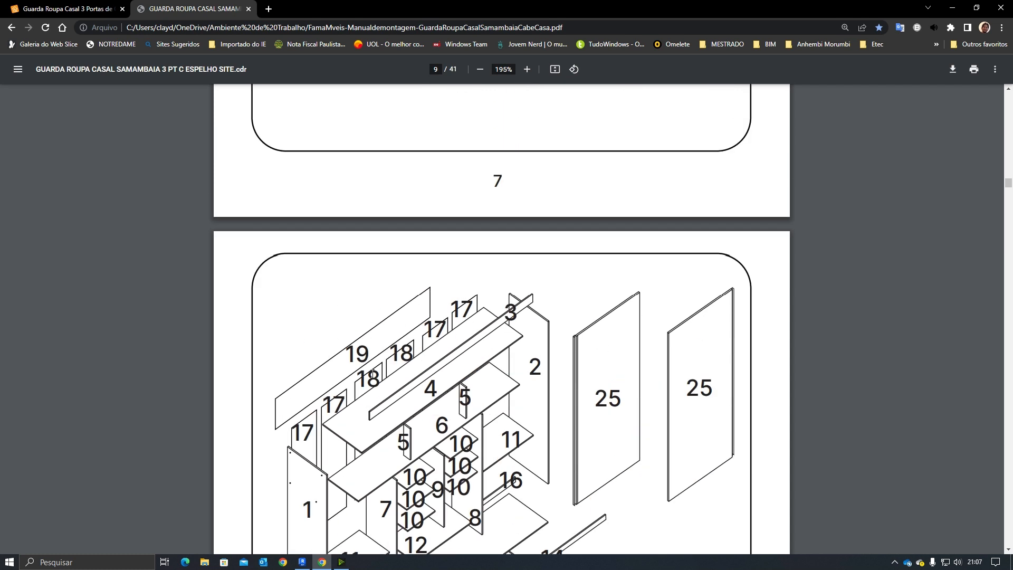
scroll(372, 374, down, 3)
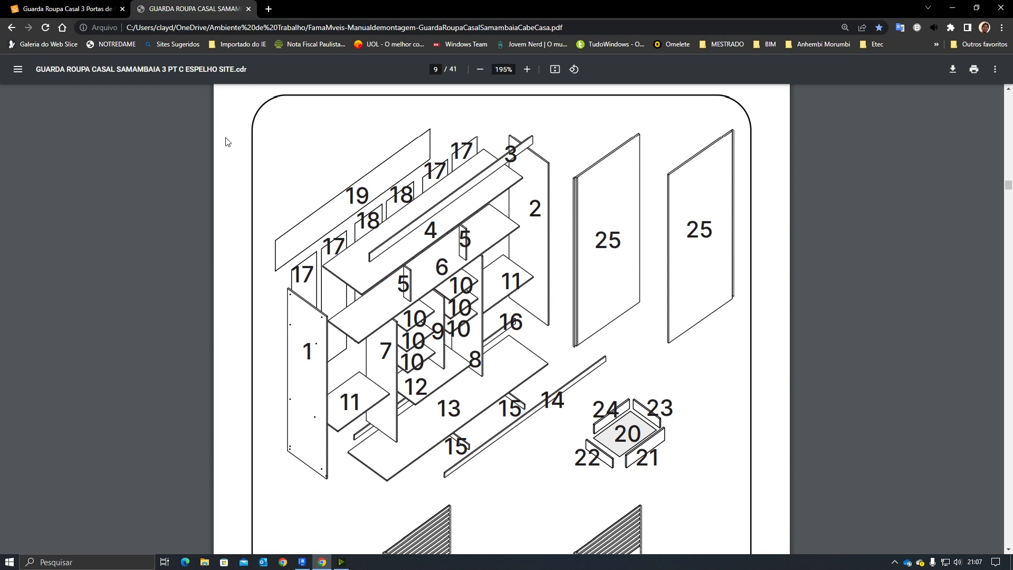
Step: Compare the product photo's drawer-section height with the Revit front elevation, switching between browser and Revit
click(70, 8)
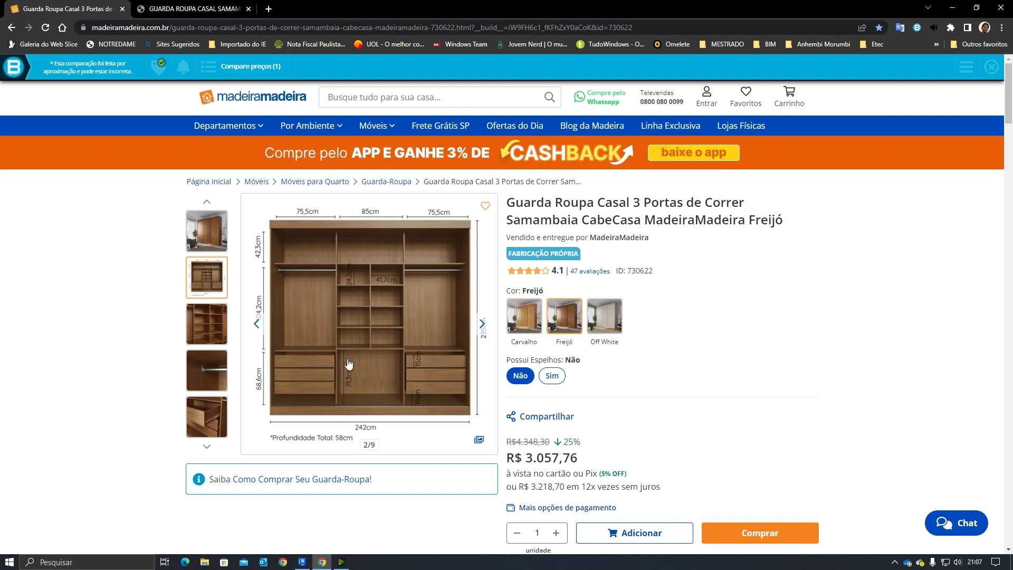
click(226, 6)
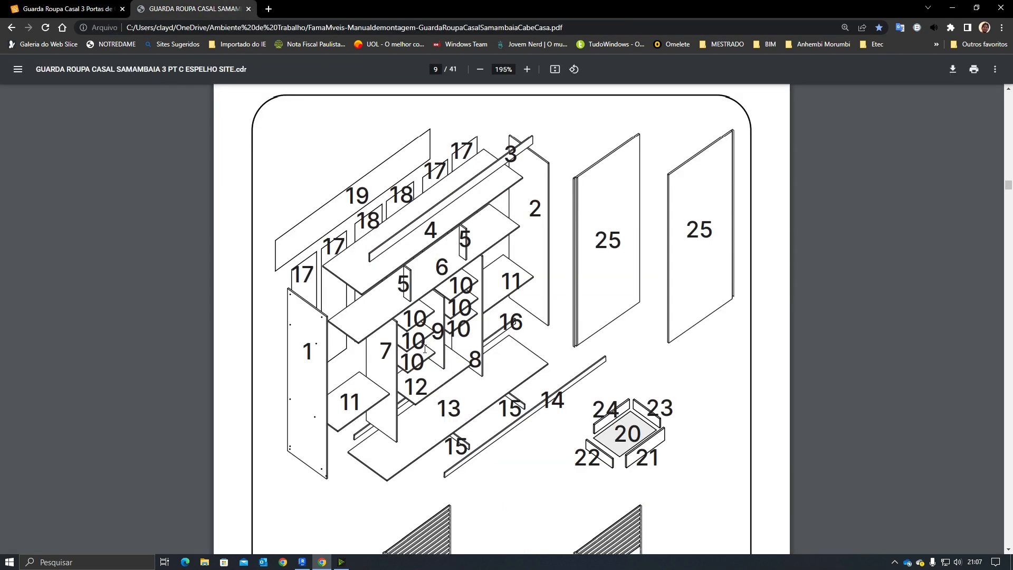
click(302, 561)
scroll(271, 389, up, 3)
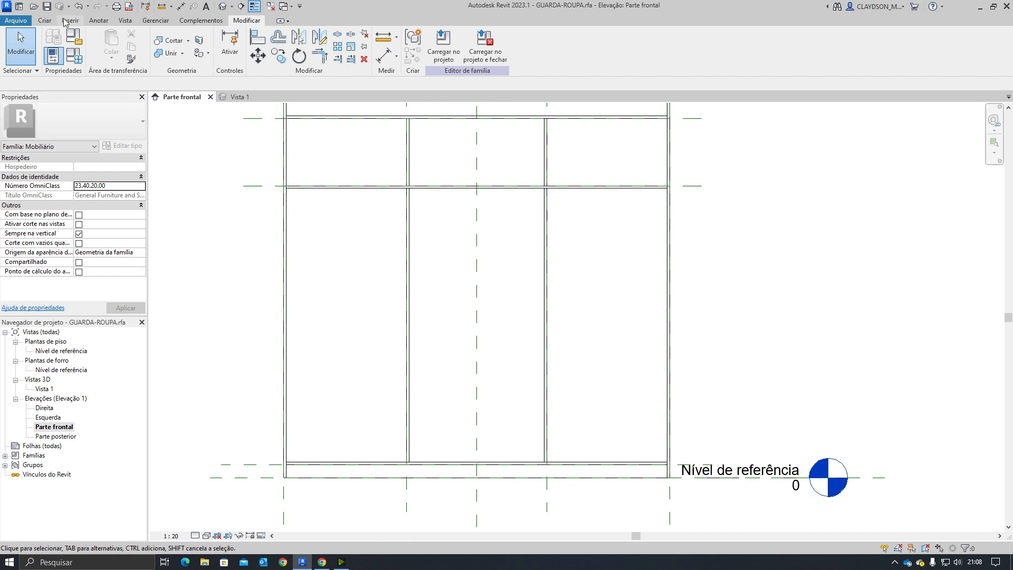
click(46, 20)
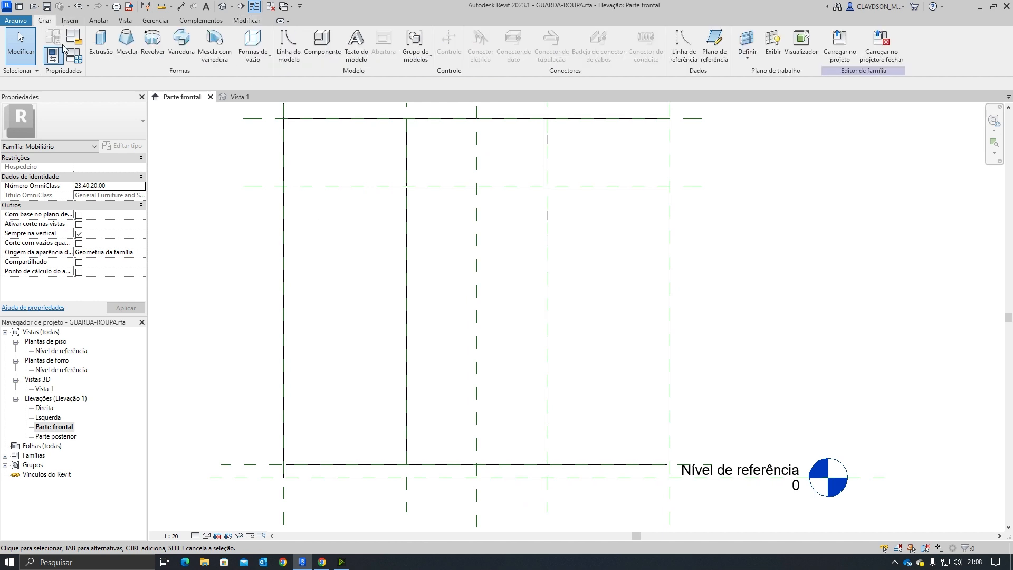
click(252, 464)
click(236, 336)
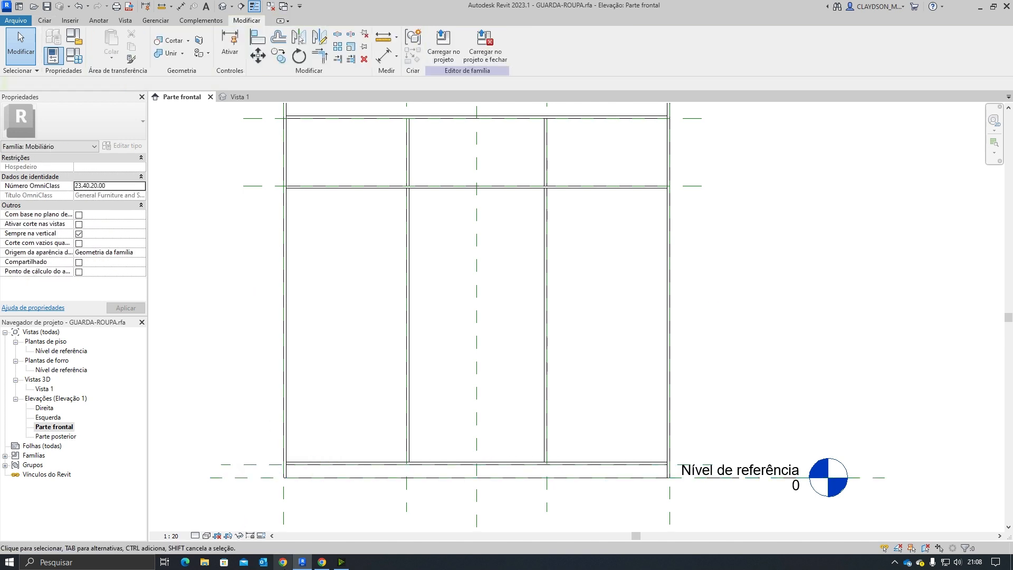
click(282, 562)
click(1001, 6)
click(322, 562)
click(69, 9)
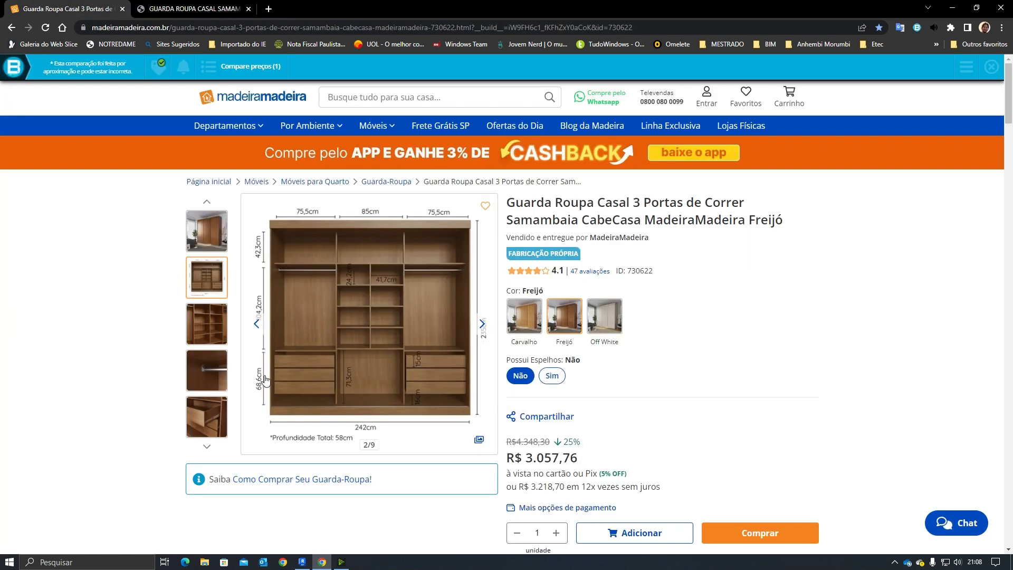
click(302, 562)
Step: Copy the bottom horizontal reference plane upward by 68 to mark the drawer-section shelf height
click(250, 466)
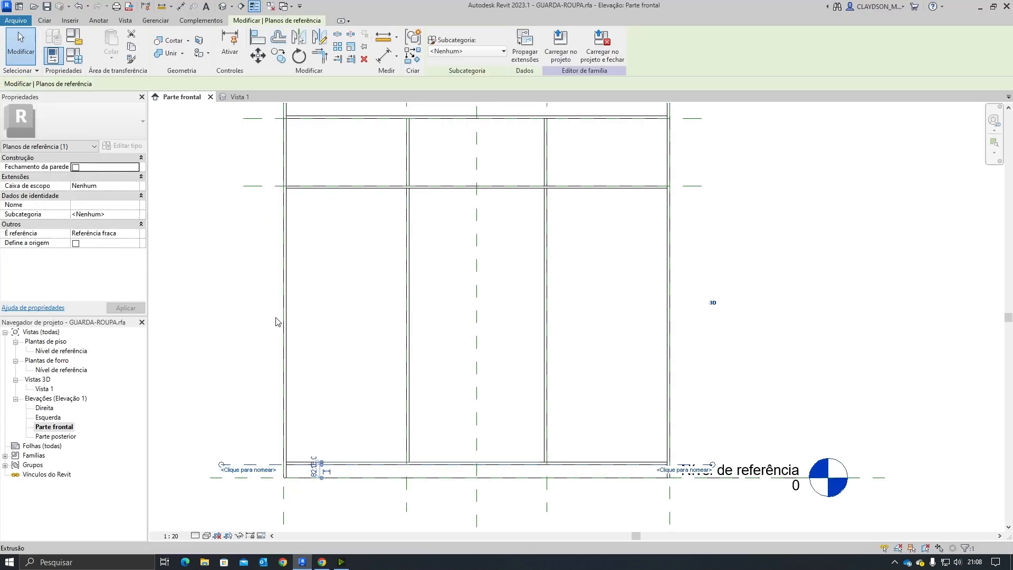
click(279, 55)
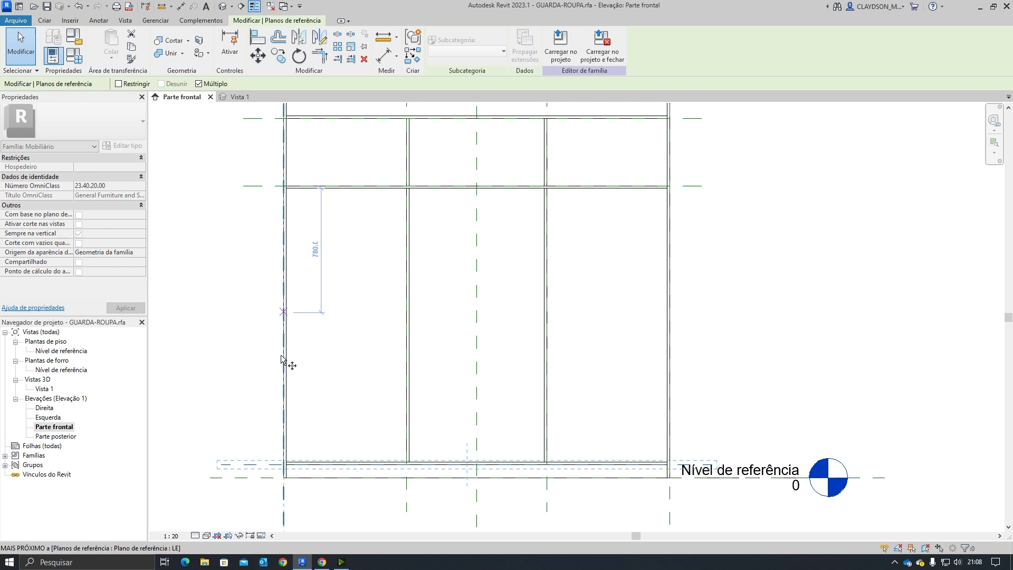
click(266, 463)
text(686)
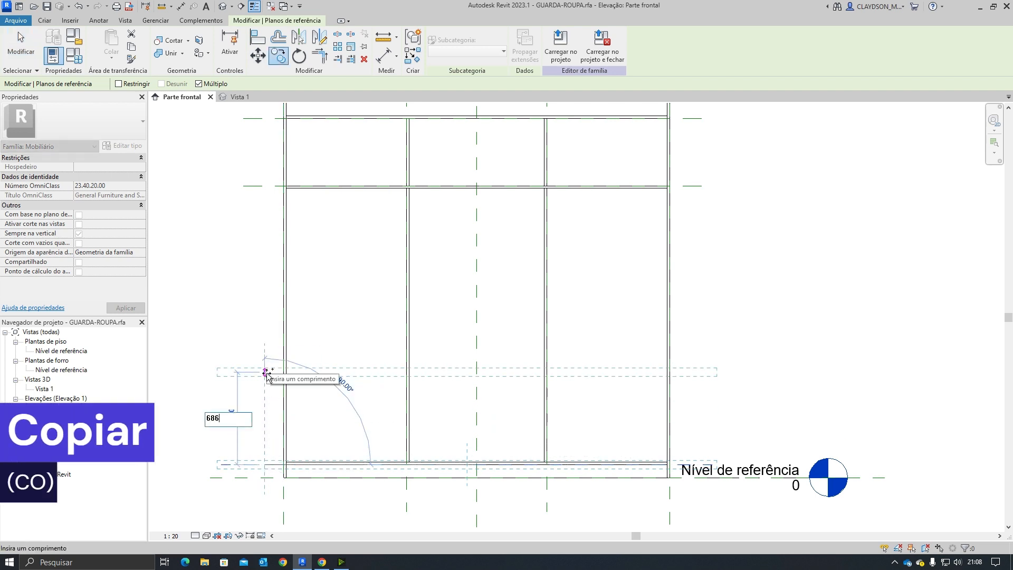
key(Return)
key(Escape)
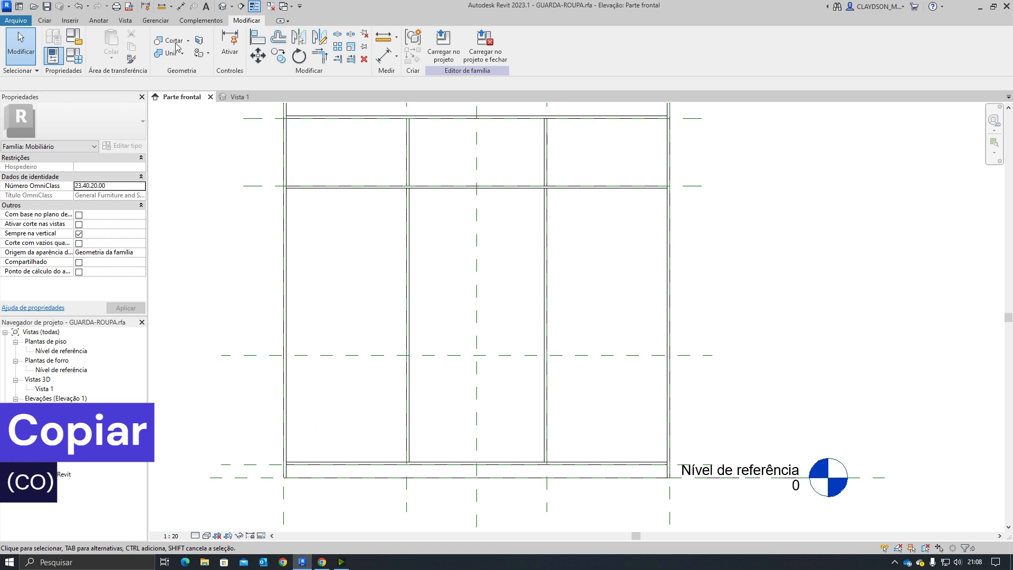
Step: Set the work plane to Centro (Frente/Trás) and sketch an extrusion rectangle between the left side and divider at the new plane
click(45, 20)
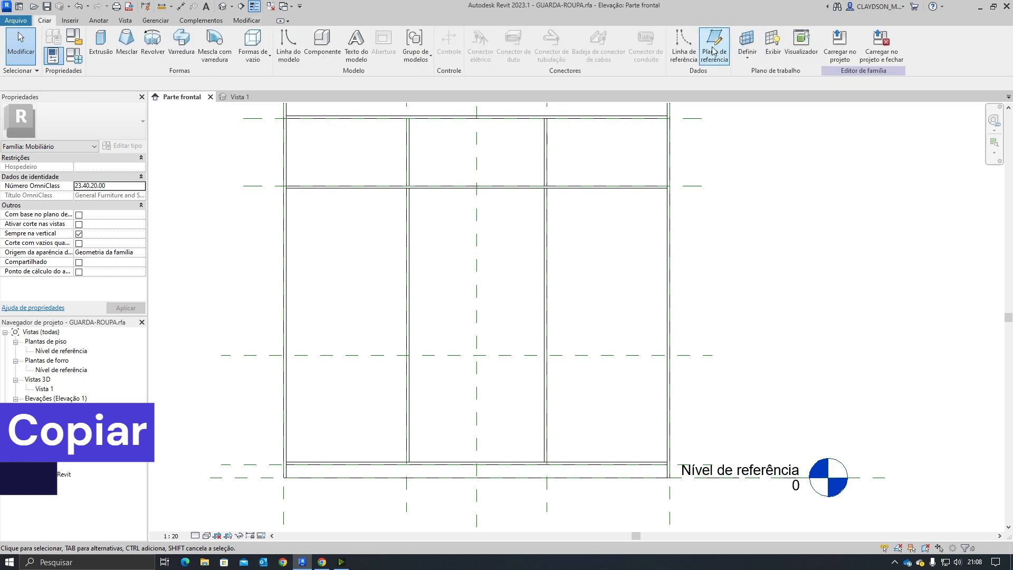
click(747, 42)
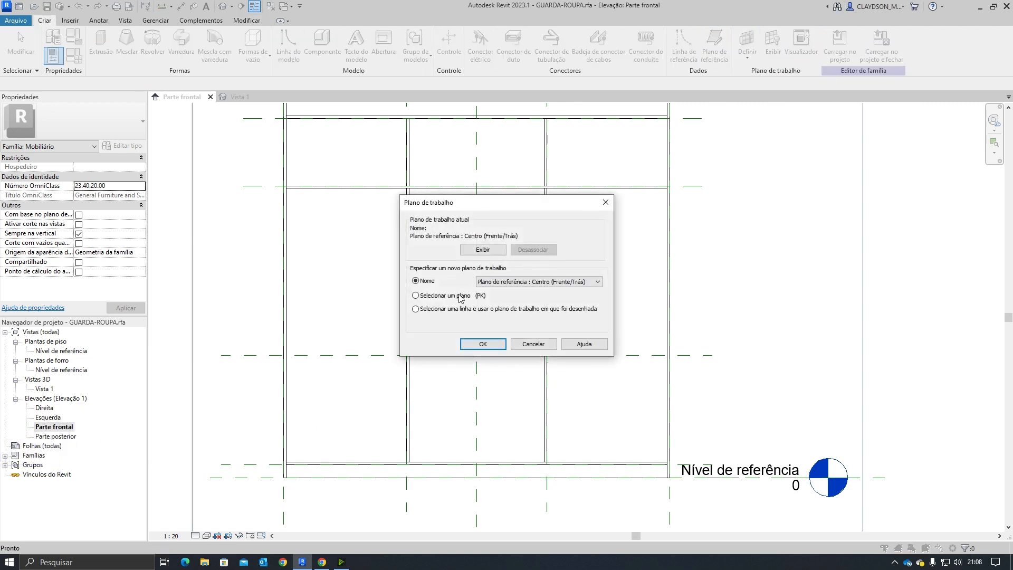
click(483, 343)
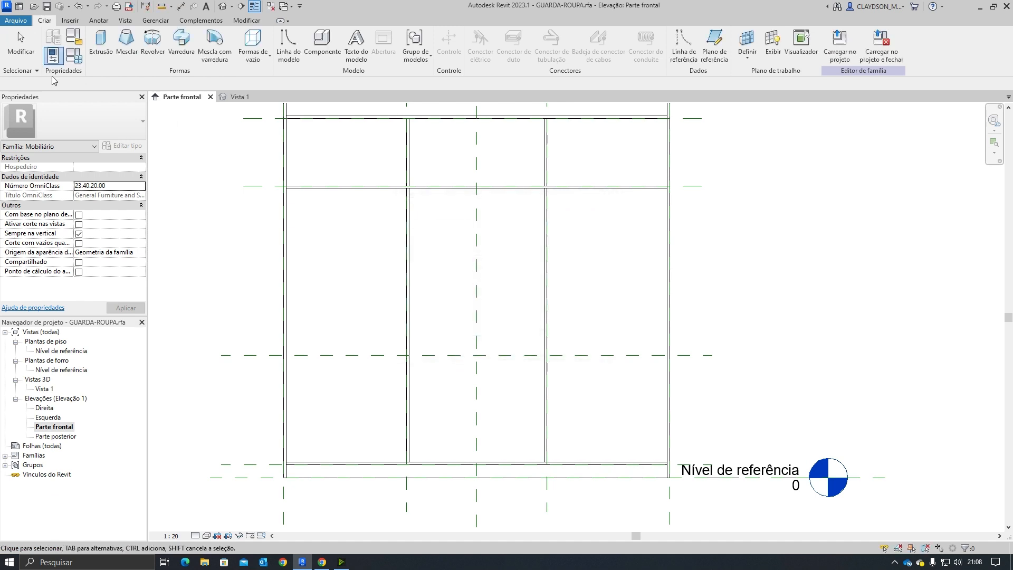
click(100, 40)
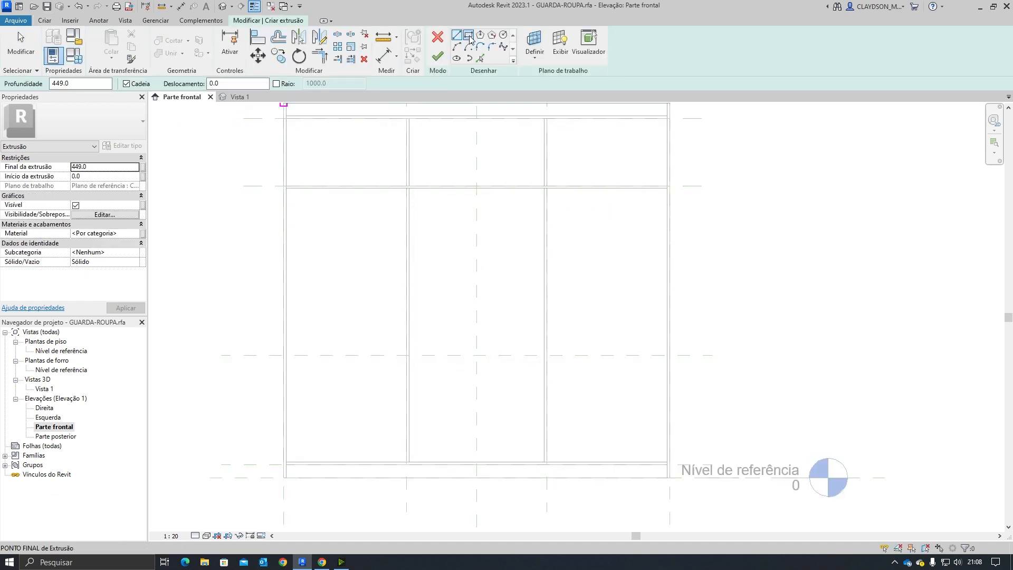
click(468, 34)
scroll(321, 343, up, 2)
click(281, 357)
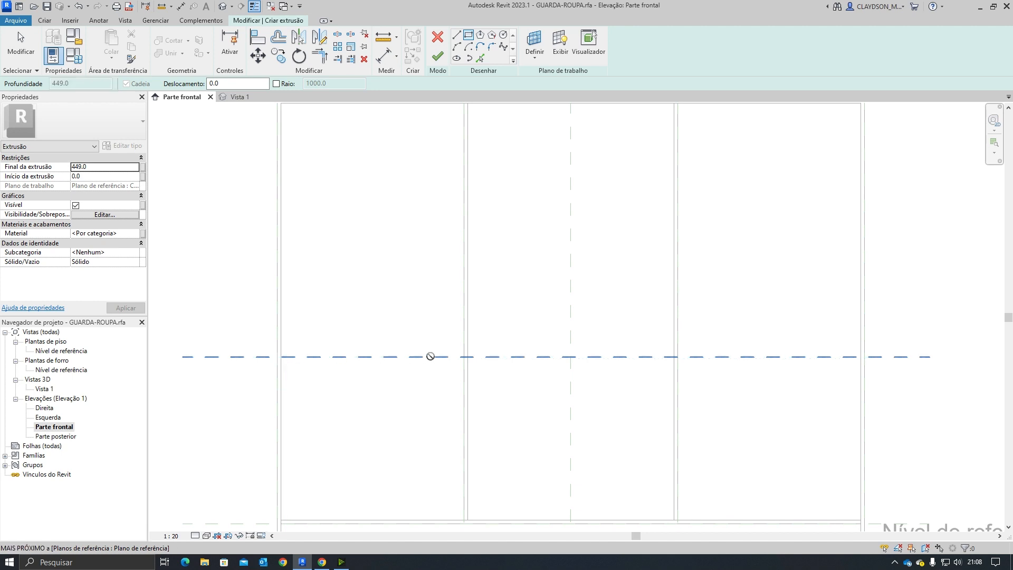
click(470, 343)
Step: Set the shelf sketch rectangle's height to 15 mm
scroll(391, 364, up, 2)
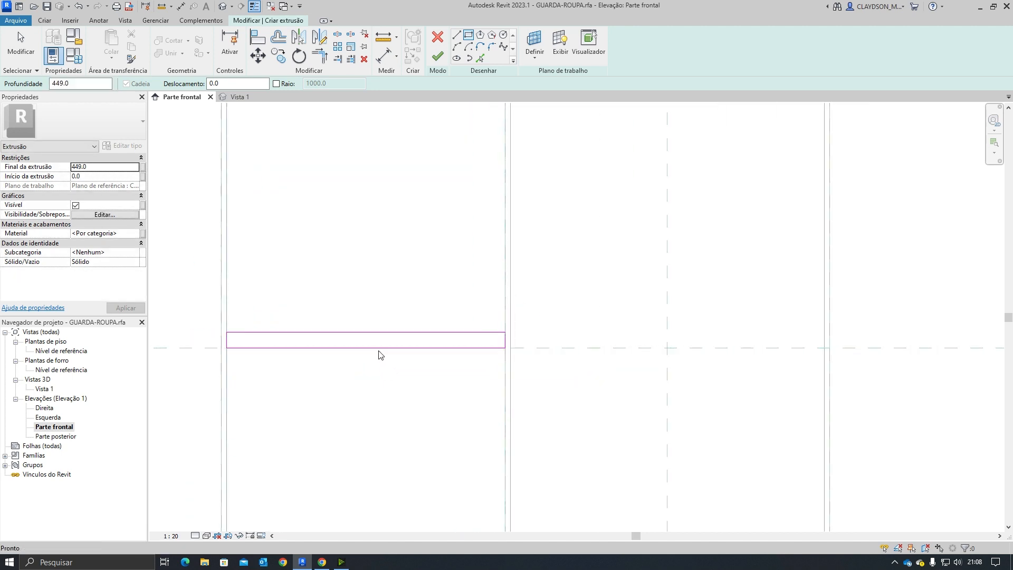
key(Escape)
click(374, 339)
click(521, 339)
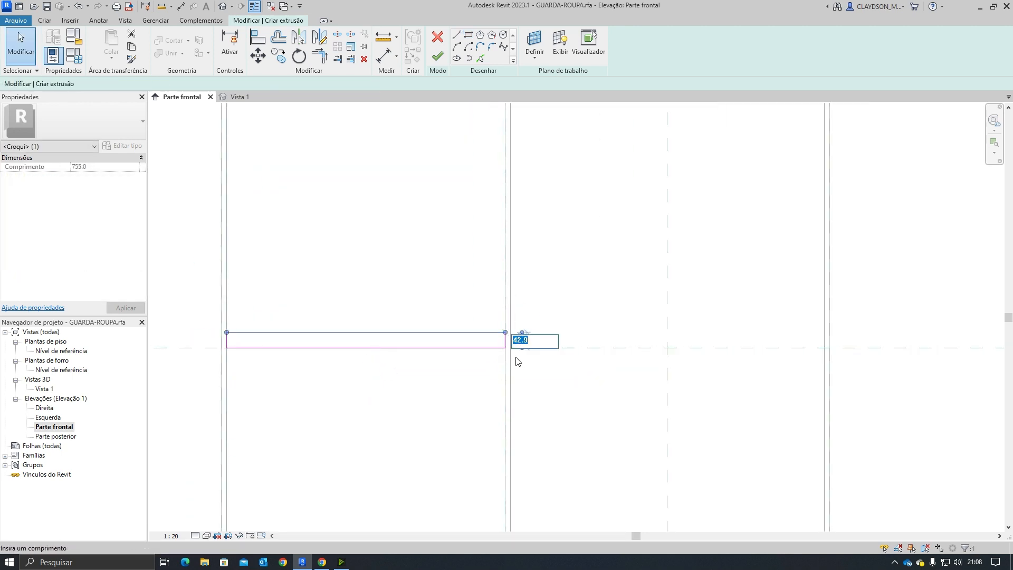
text(15)
key(Return)
click(381, 413)
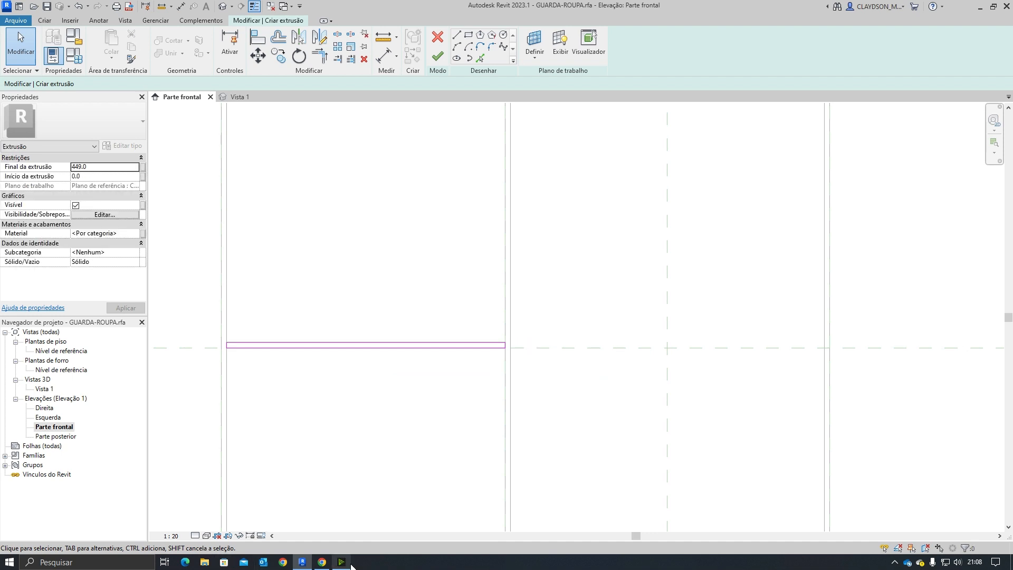
Step: Look up the side shelf dimensions in the assembly manual's parts list
click(322, 562)
click(195, 8)
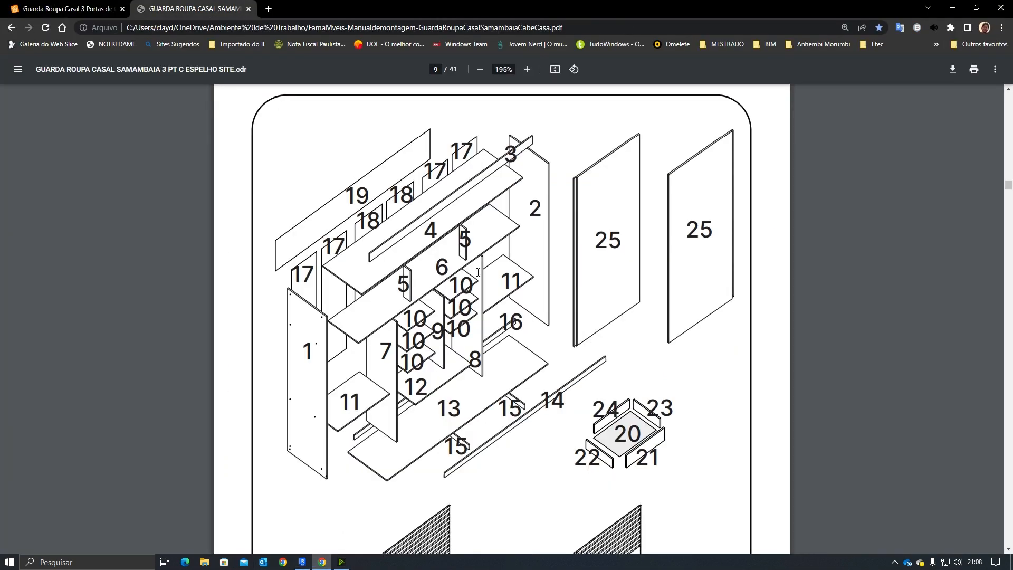
scroll(477, 347, down, 2)
scroll(477, 347, down, 1)
scroll(457, 345, down, 15)
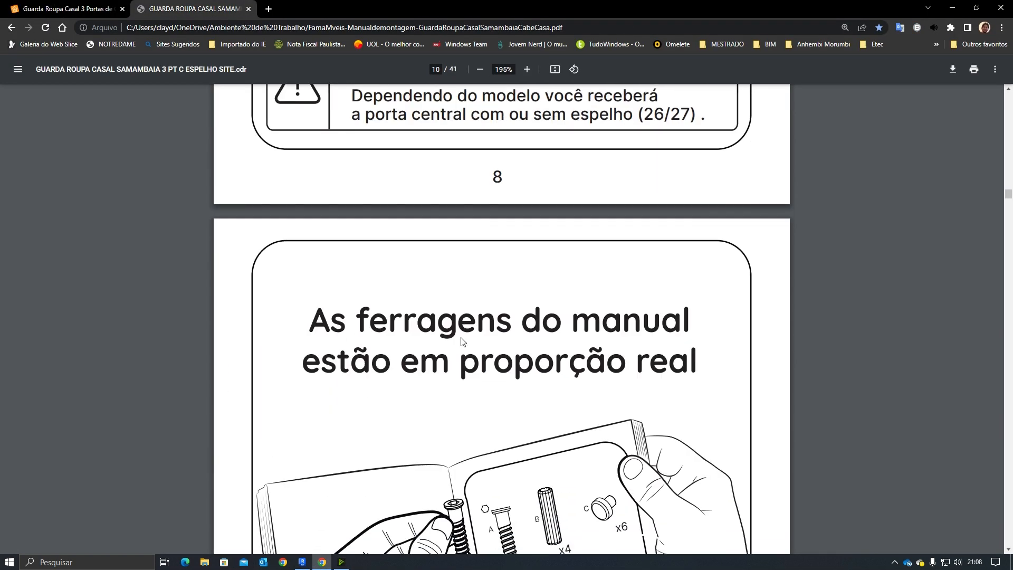
scroll(463, 331, up, 12)
scroll(463, 332, up, 15)
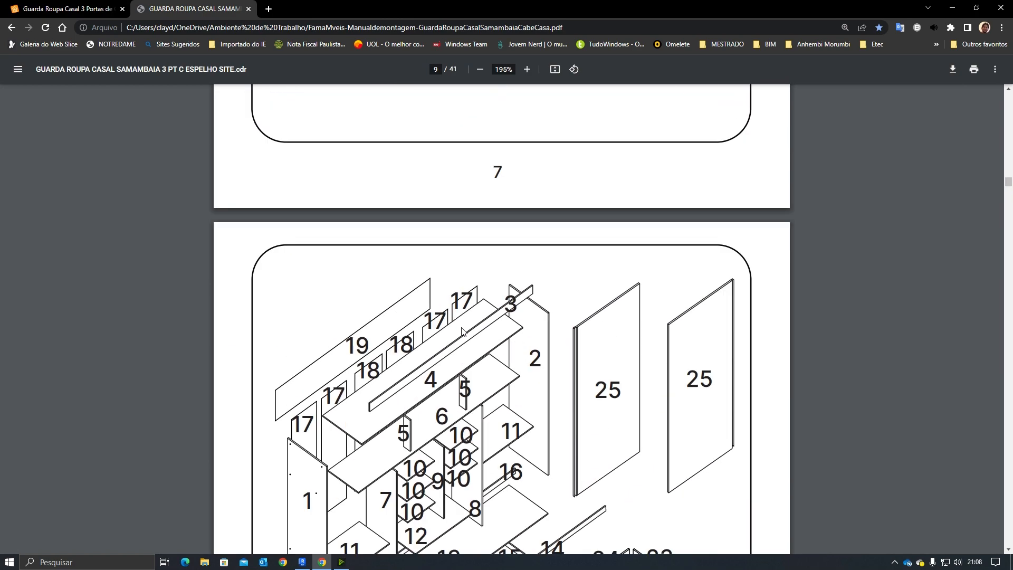
scroll(369, 295, down, 8)
scroll(279, 257, up, 1)
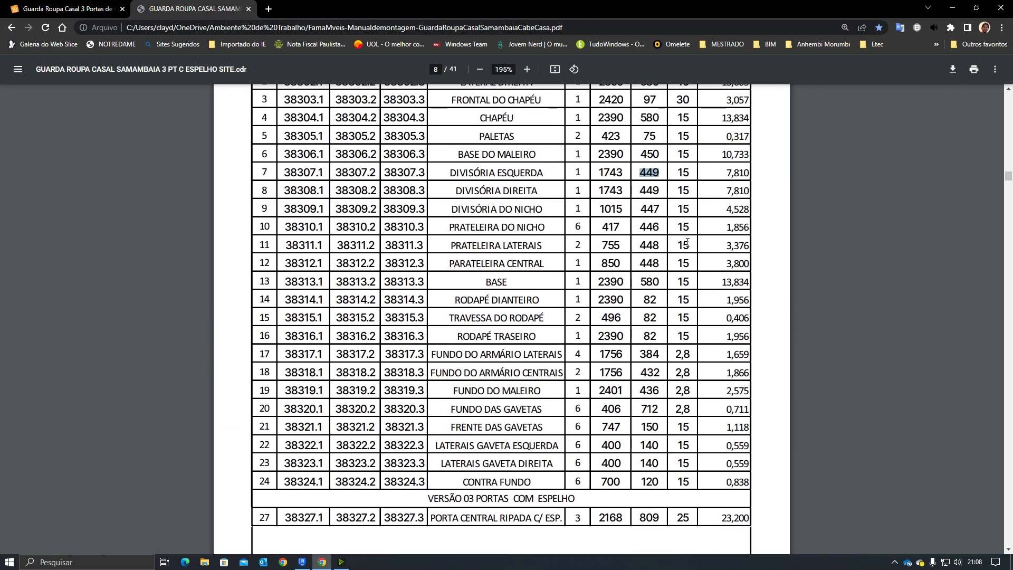
double_click(646, 245)
click(101, 7)
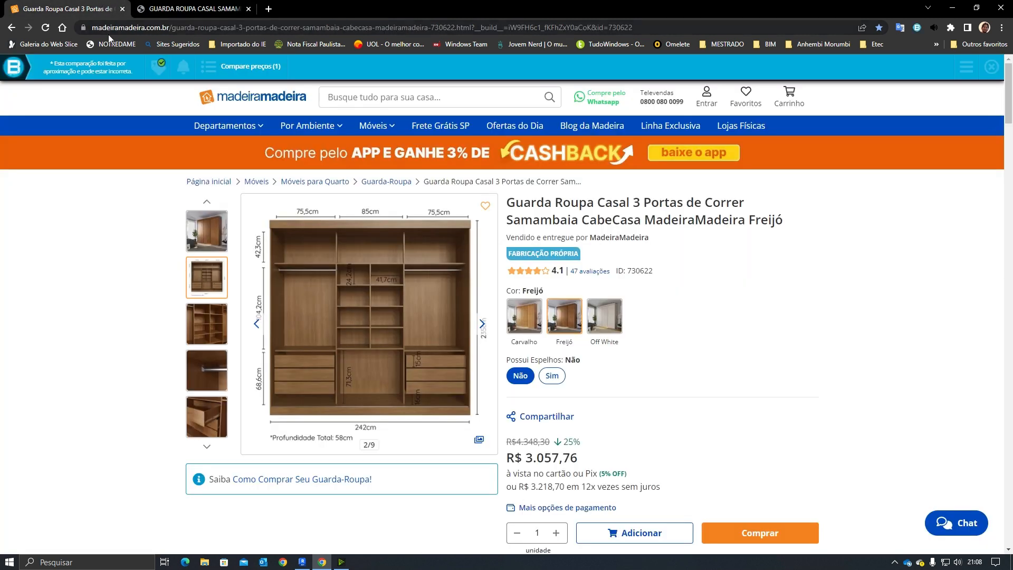
click(203, 8)
Step: Set the shelf extrusion end to 448 mm and finish the extrusion
click(338, 563)
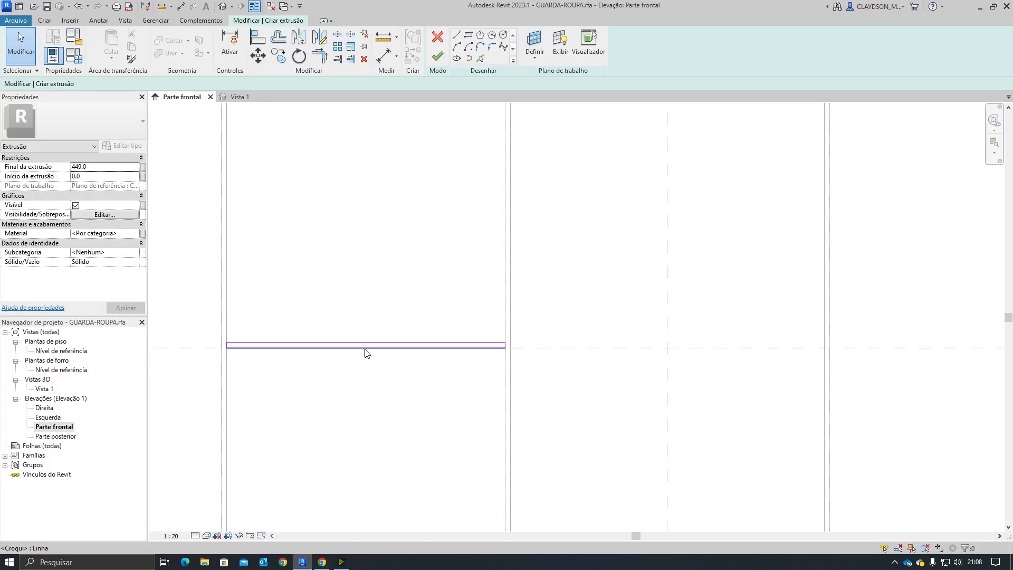
click(107, 168)
text(448)
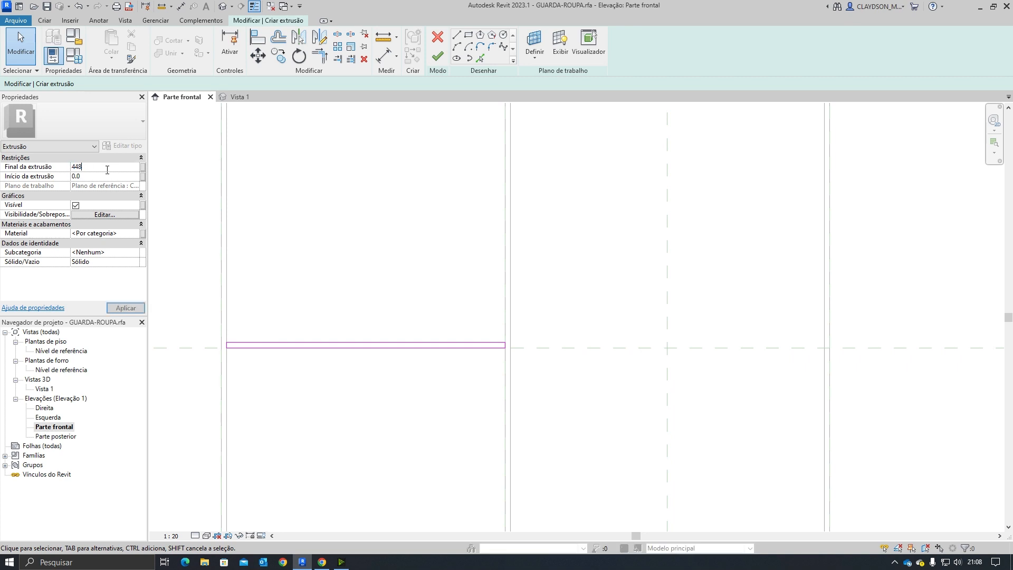
click(118, 310)
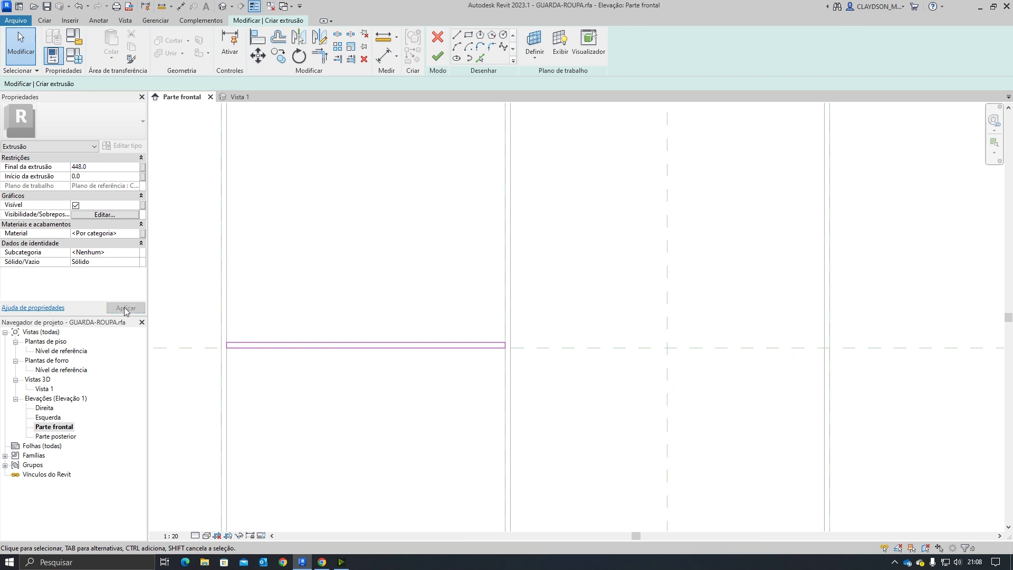
click(437, 56)
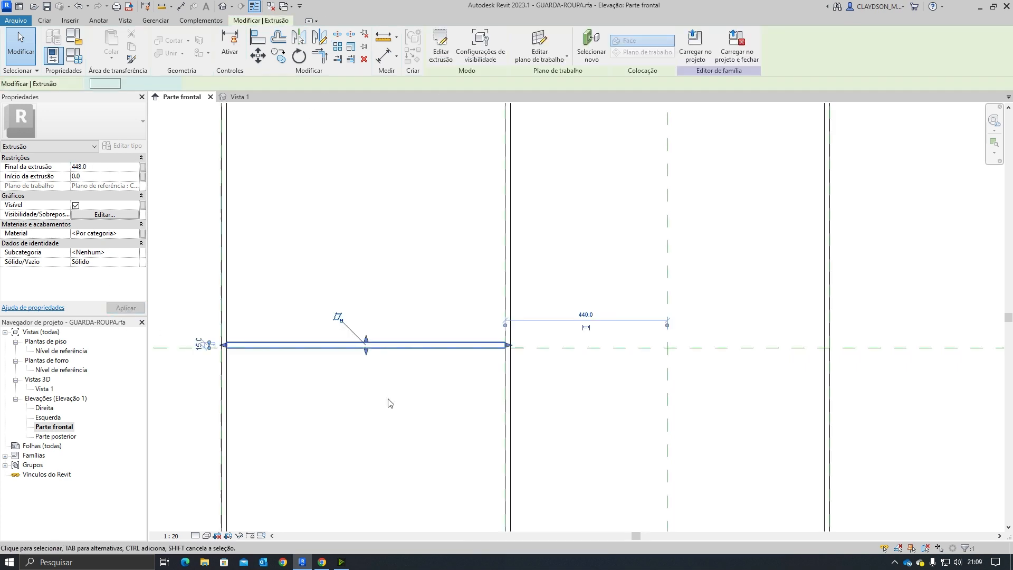
Step: Mirror the shelf extrusion across the central vertical reference plane, keeping a copy
scroll(380, 405, down, 3)
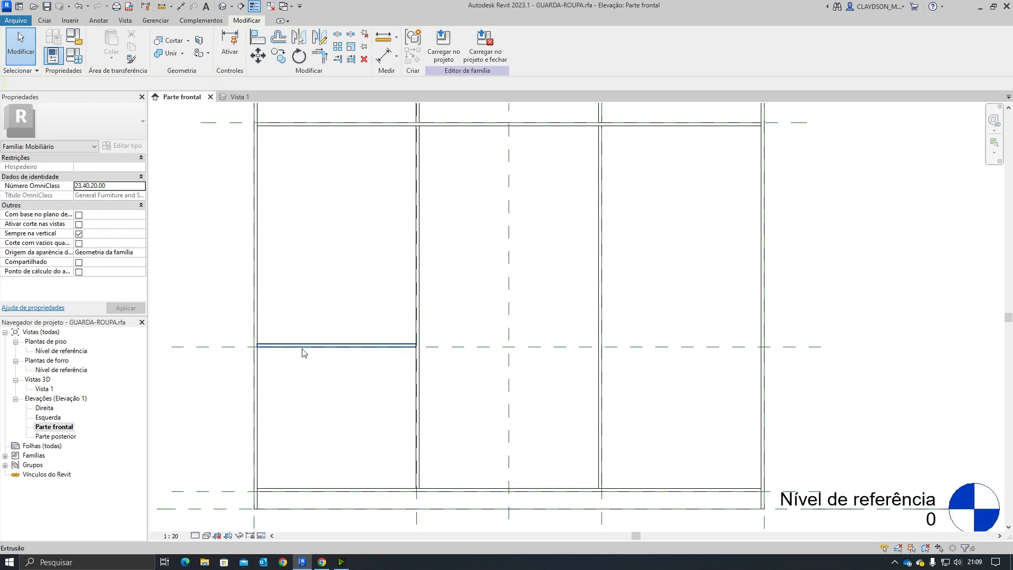
click(366, 346)
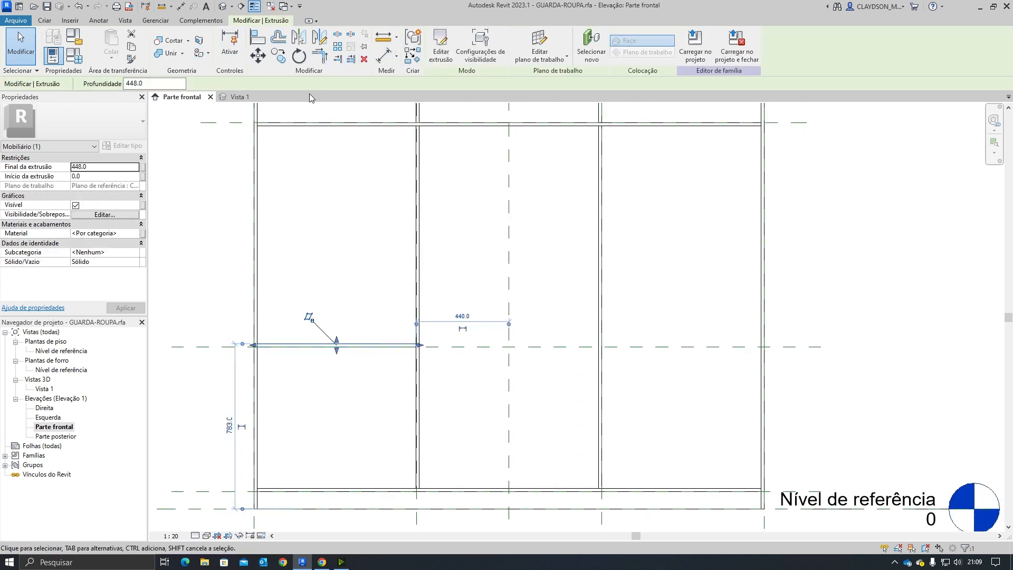
click(299, 38)
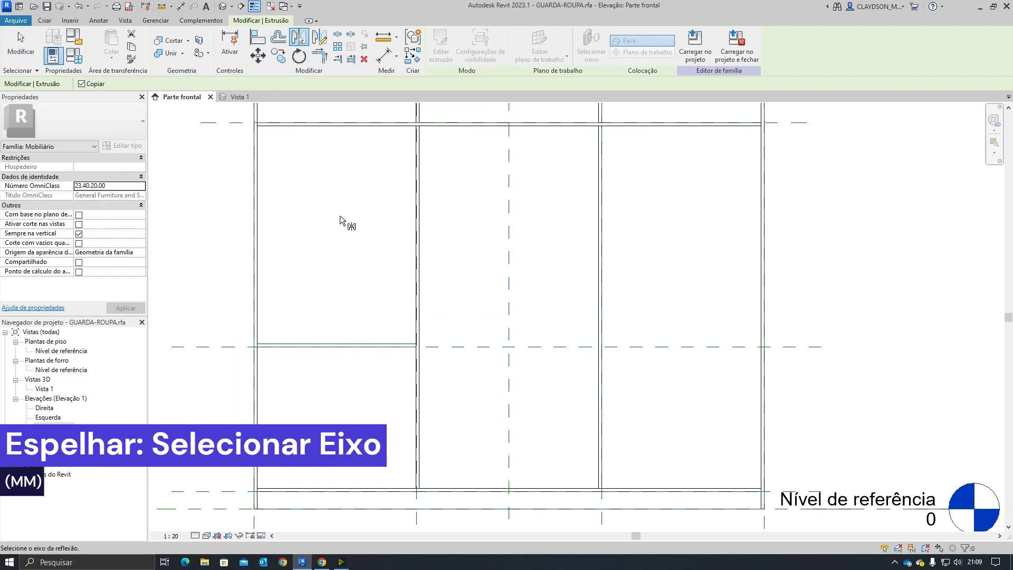
click(510, 264)
key(Escape)
scroll(550, 445, down, 2)
scroll(550, 444, up, 1)
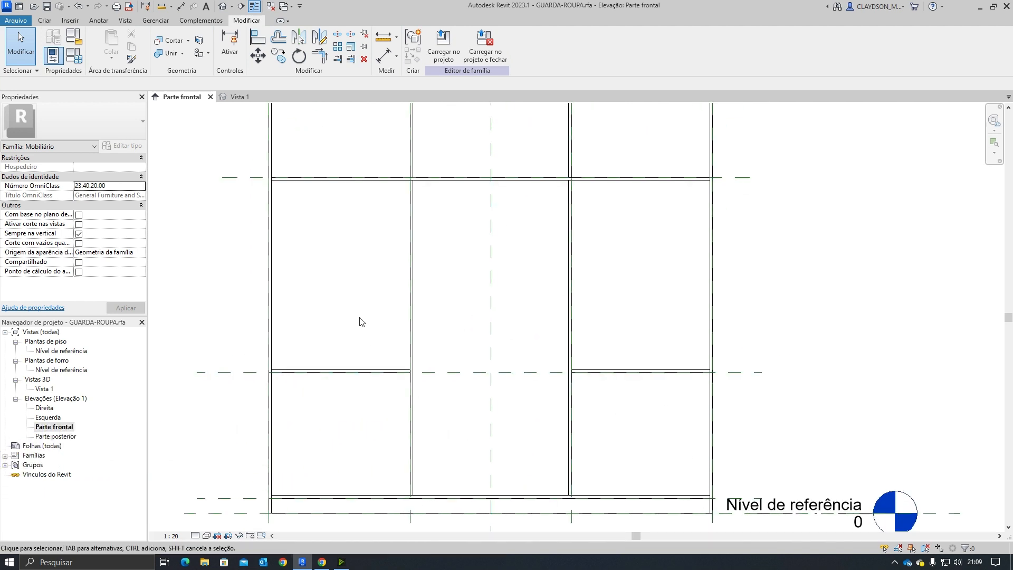
Step: Review the manual's exploded parts diagram and the product photo dimensions
click(329, 563)
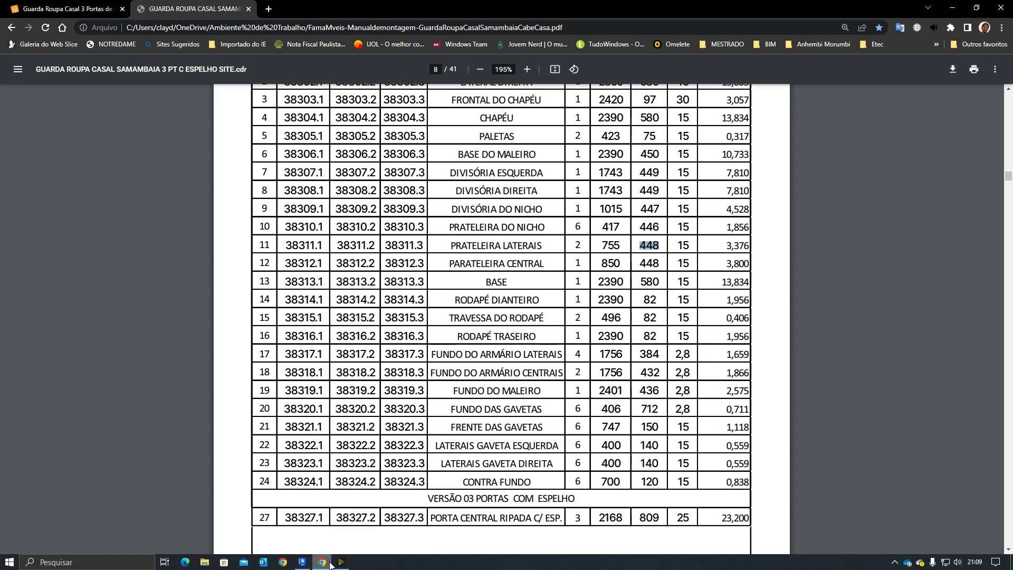
scroll(358, 448, down, 10)
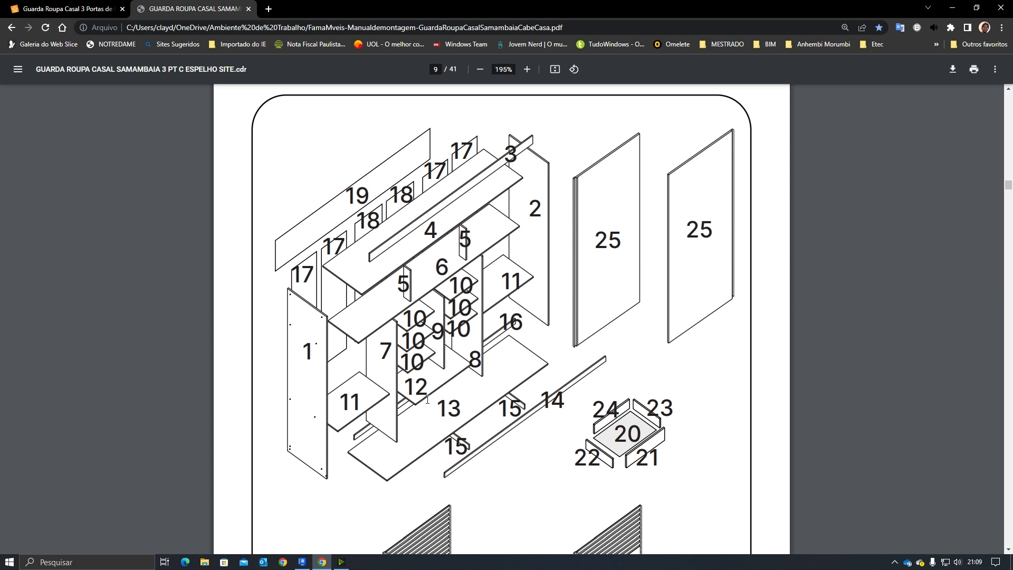
click(67, 8)
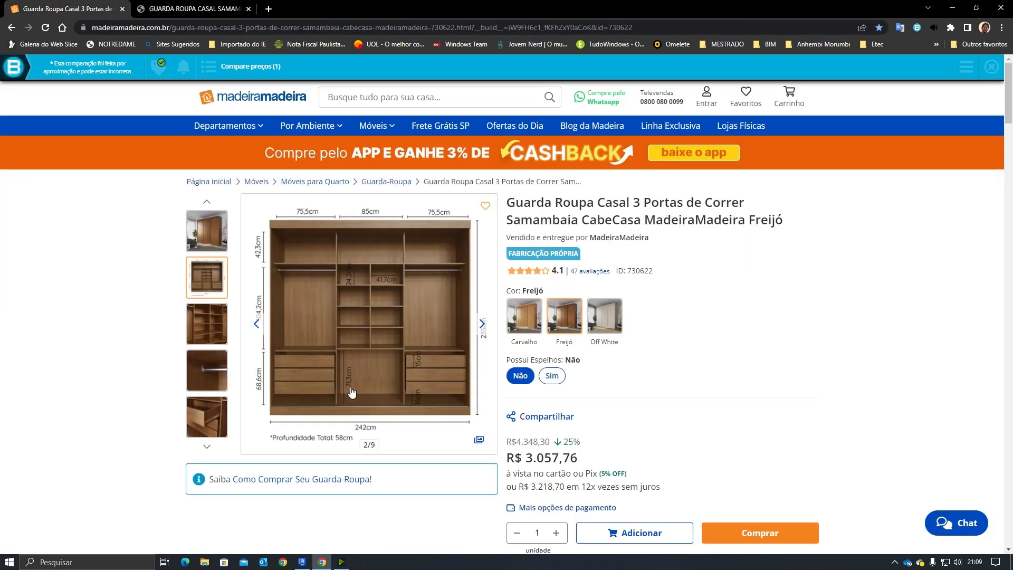
click(191, 8)
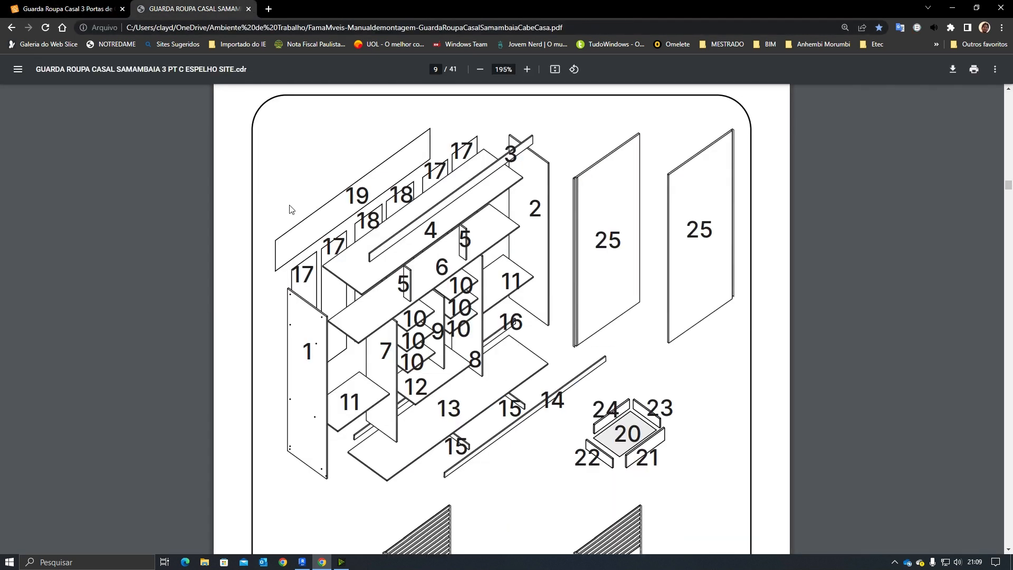
Step: Copy the bottom horizontal reference plane 713 mm upward for the central shelf
click(303, 560)
middle_drag(468, 435, 461, 405)
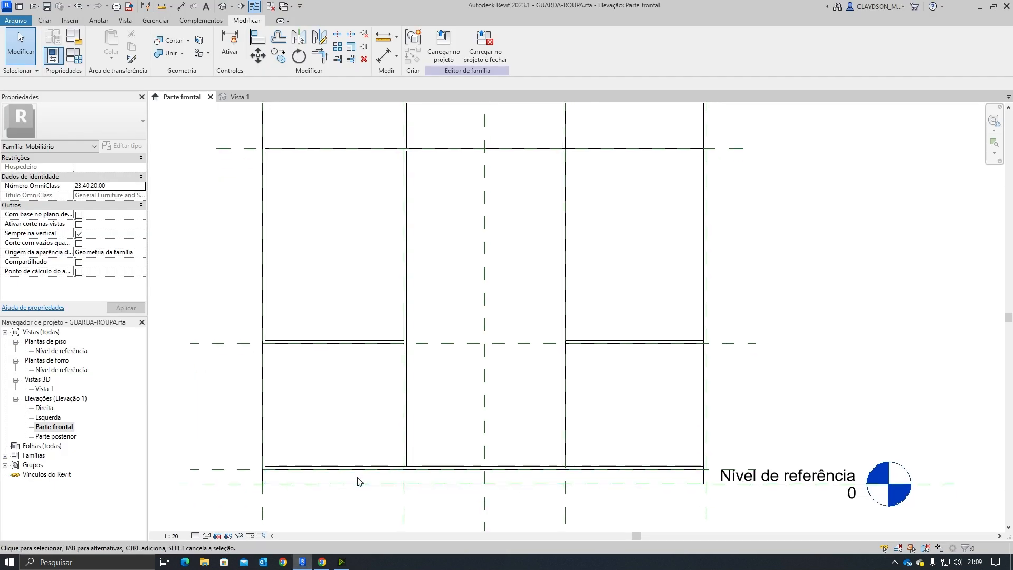
click(224, 471)
click(278, 55)
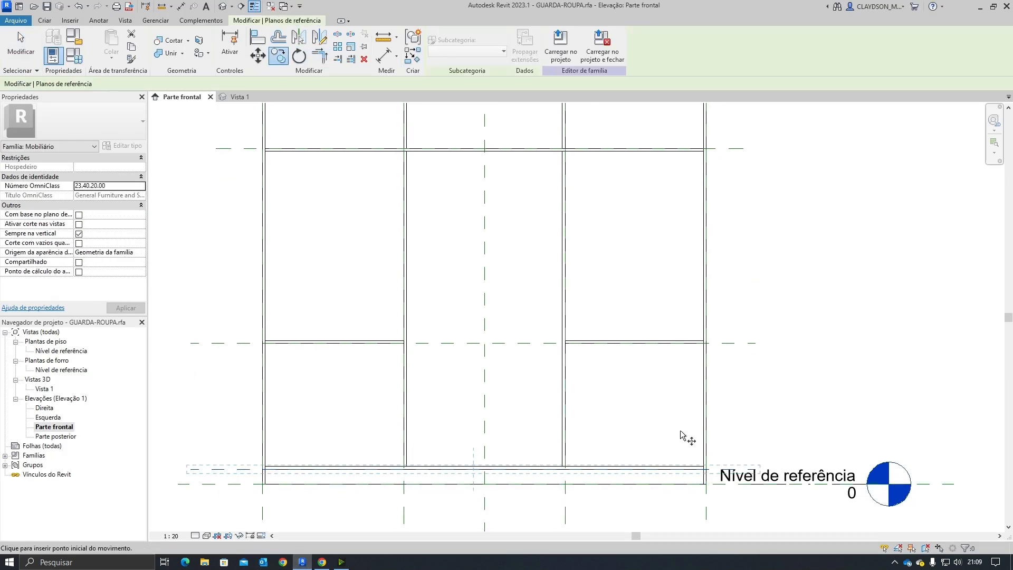
click(516, 467)
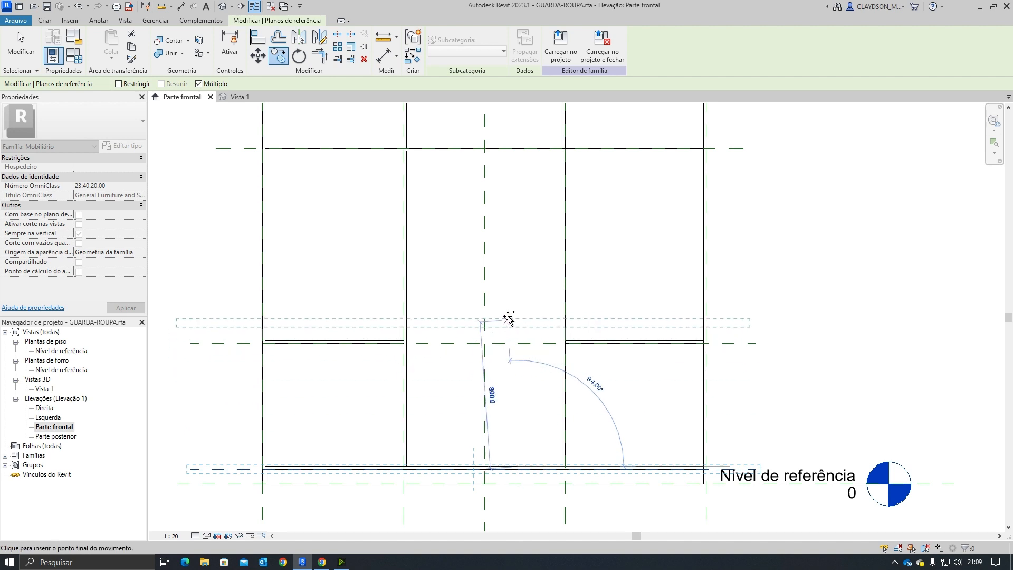
text(7)
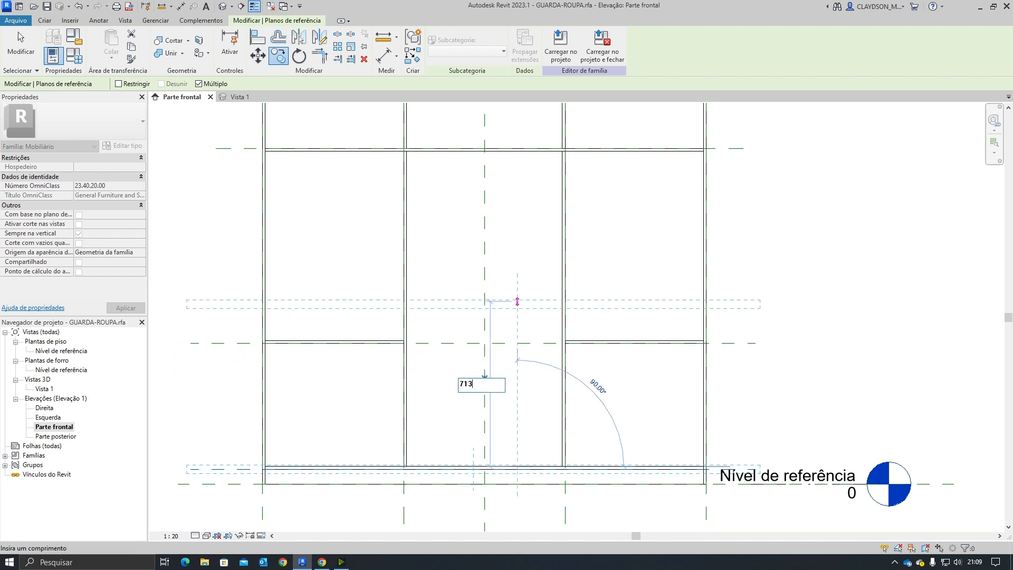
text(13)
key(Return)
key(Escape)
scroll(421, 369, up, 2)
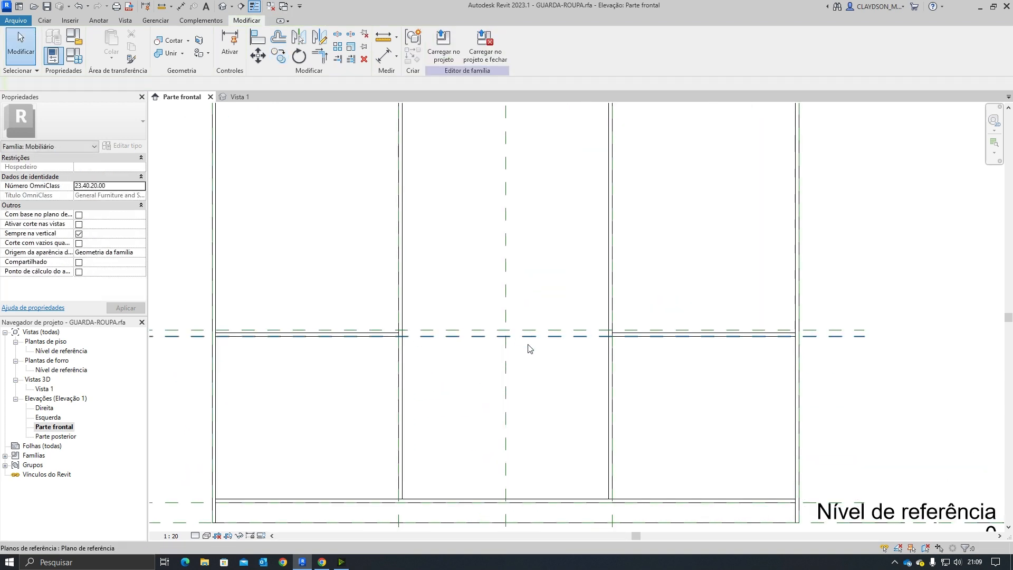
middle_drag(583, 411, 581, 409)
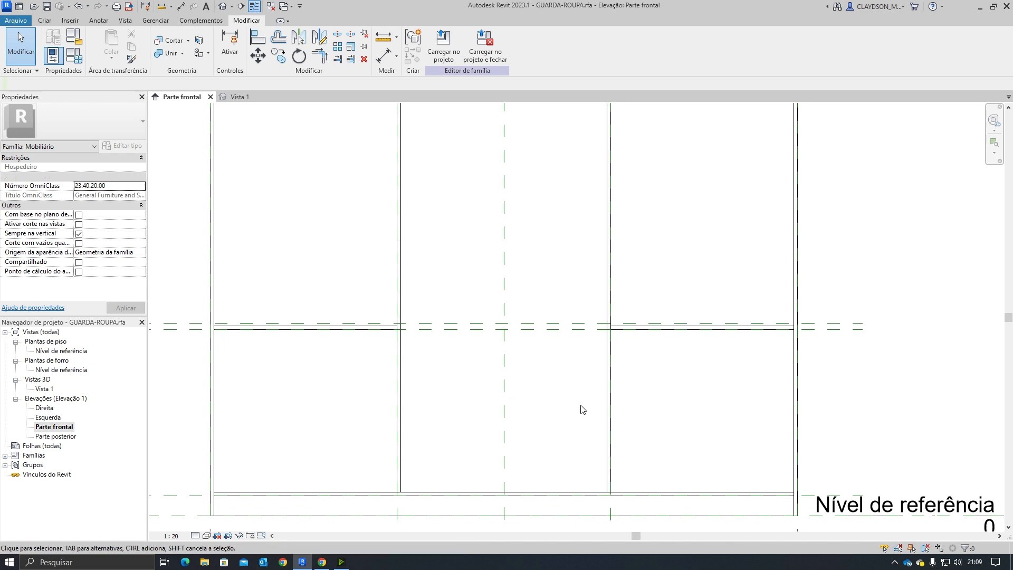
click(182, 498)
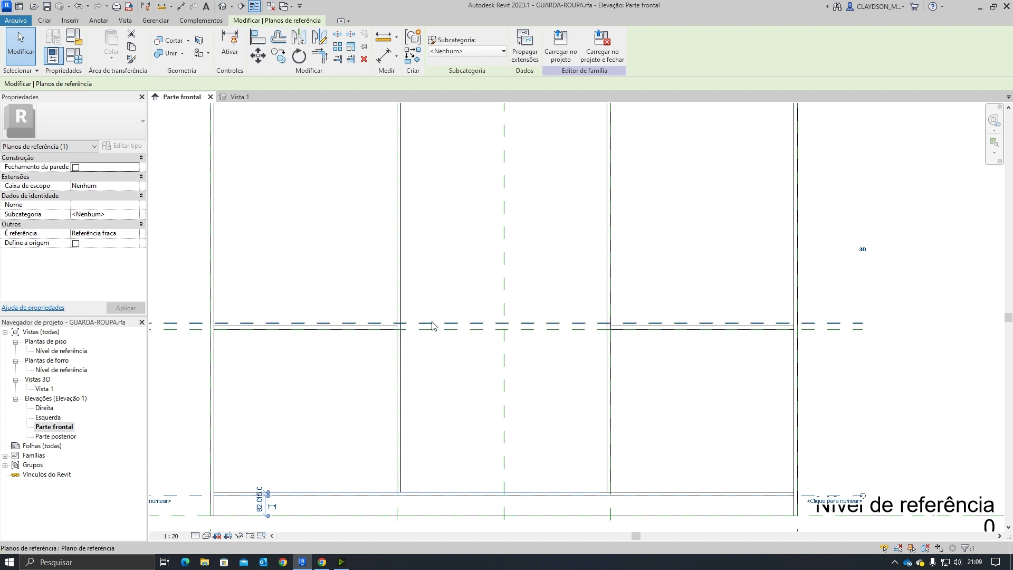
key(Escape)
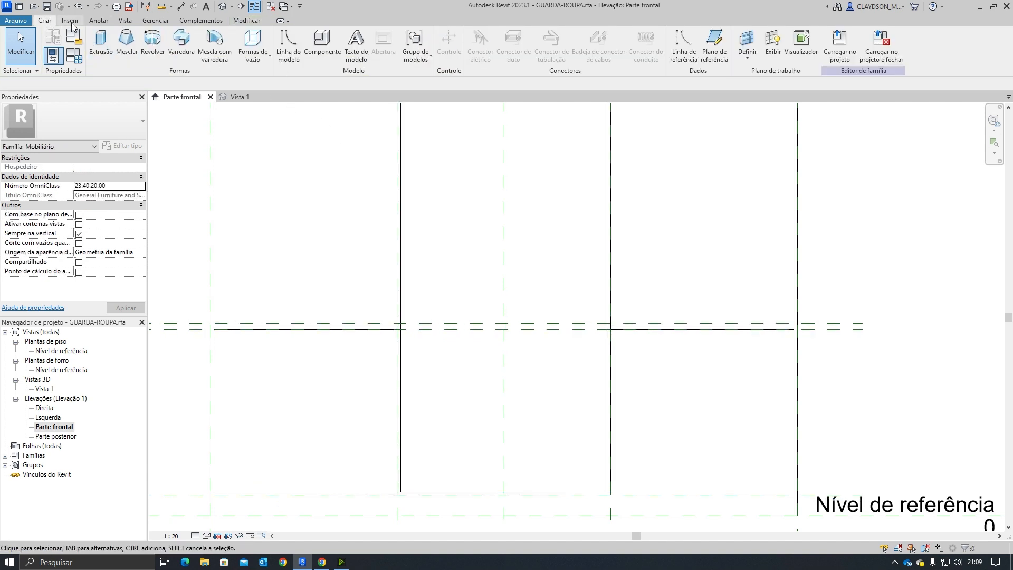
Step: Start a new extrusion and sketch a rectangle about 850 mm wide between the central dividers at the new reference plane
click(100, 42)
click(469, 36)
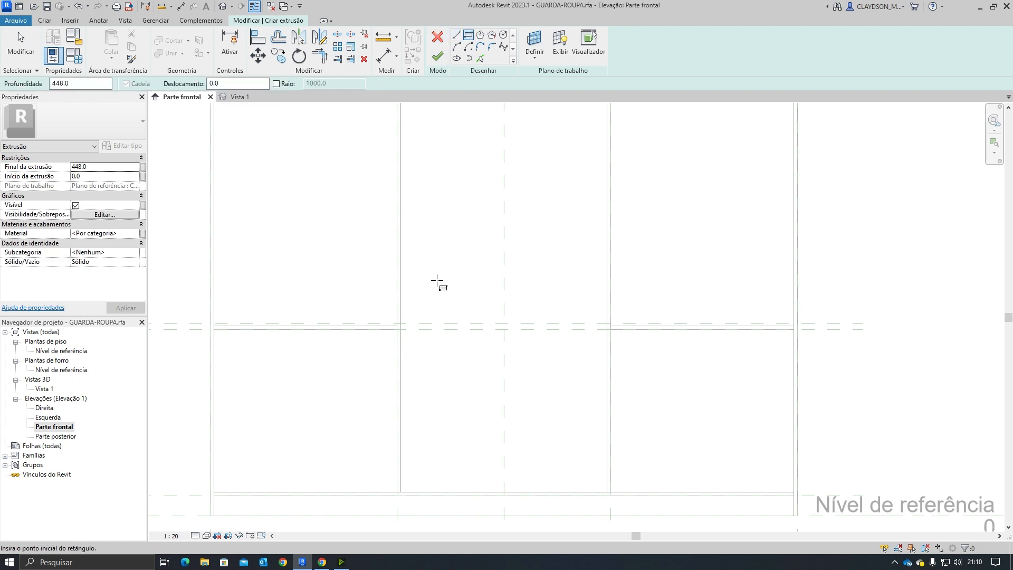
click(400, 323)
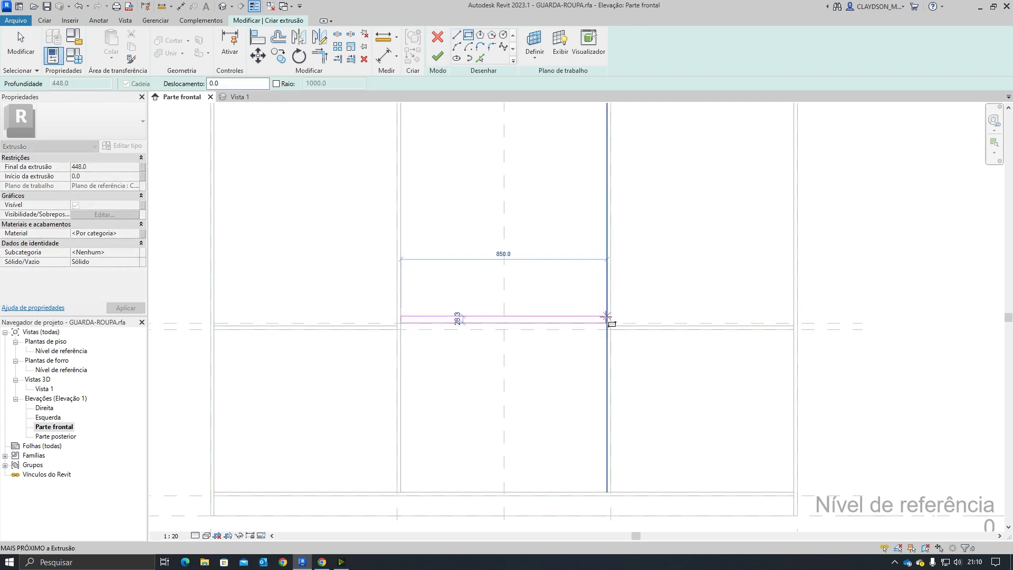
click(607, 315)
key(Escape)
click(529, 318)
scroll(623, 320, up, 3)
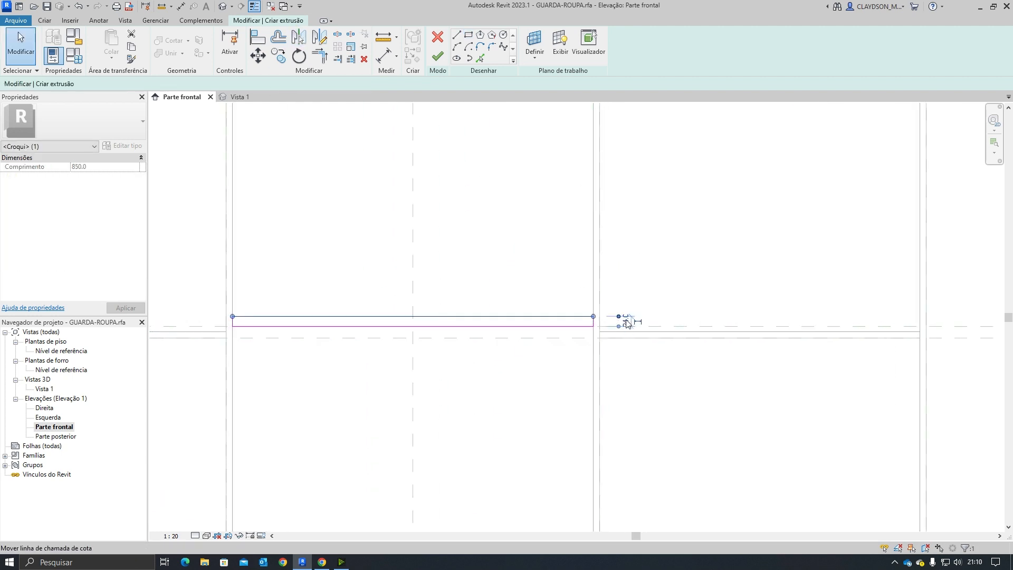
Step: Look up the central shelf dimensions in the manual's parts list
click(323, 562)
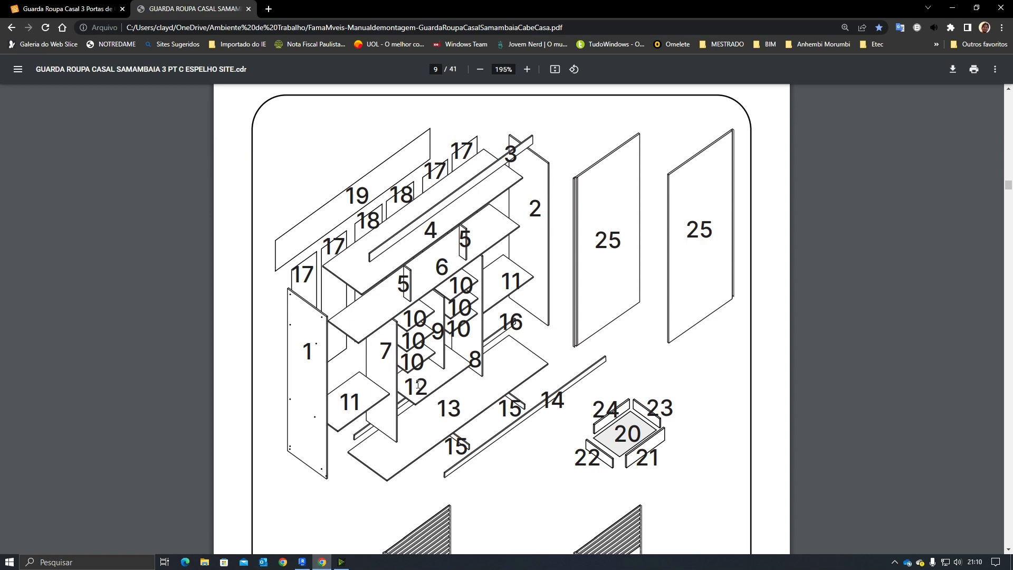
scroll(417, 385, up, 12)
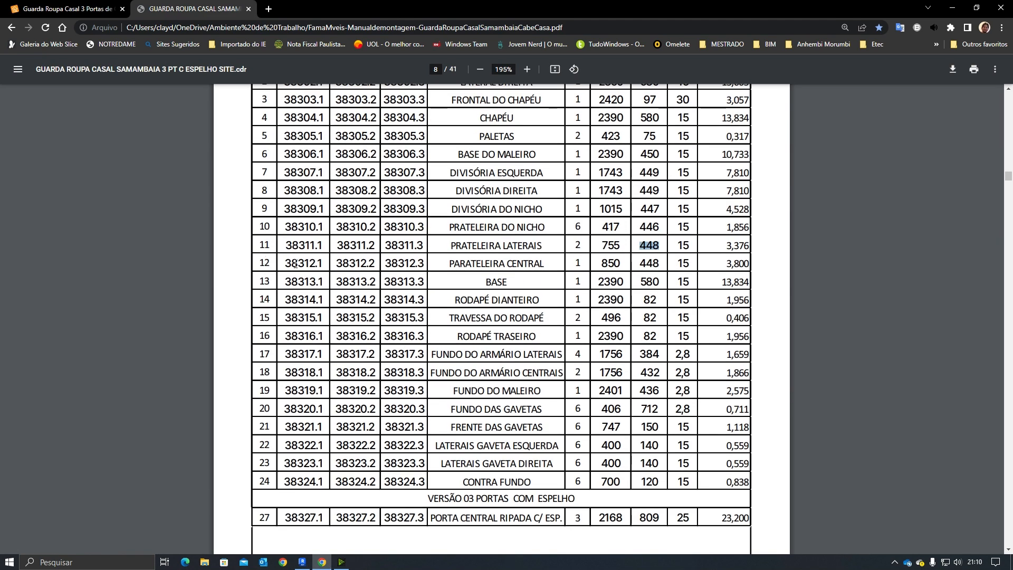
drag(675, 263, 694, 263)
click(302, 562)
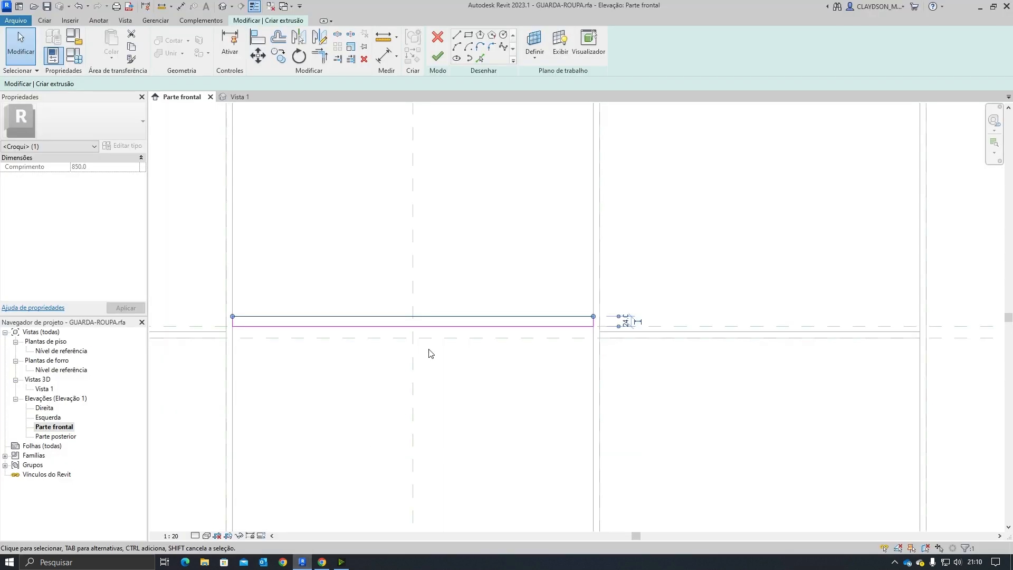
Step: Set the shelf profile's thickness to 15 mm
scroll(625, 325, up, 2)
click(627, 324)
text(15)
key(Return)
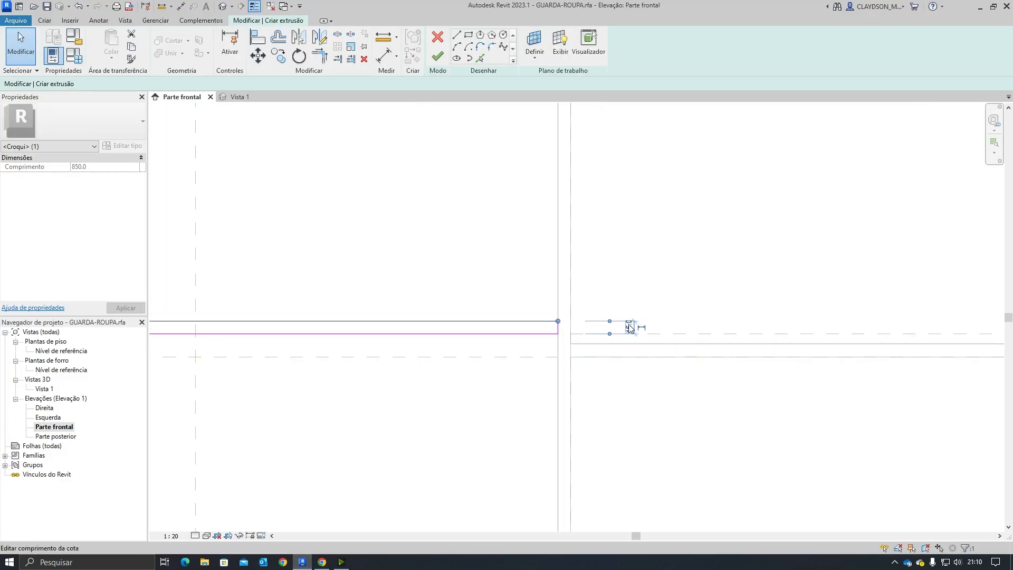
key(Escape)
scroll(387, 361, down, 5)
middle_drag(387, 400, 428, 371)
scroll(411, 382, up, 1)
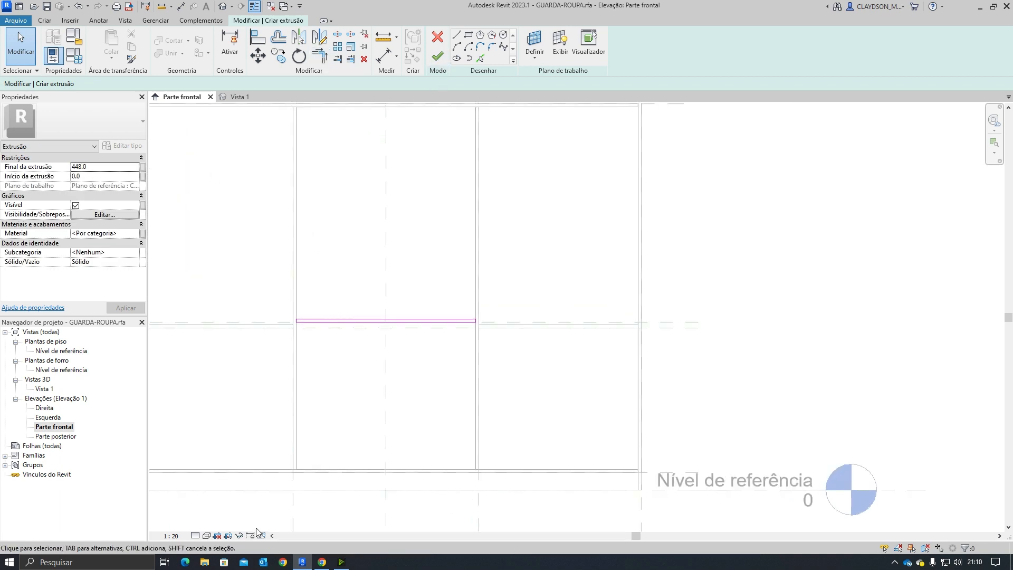
Step: Check the central shelf depth in the manual's parts list and finish the extrusion
click(322, 561)
double_click(661, 259)
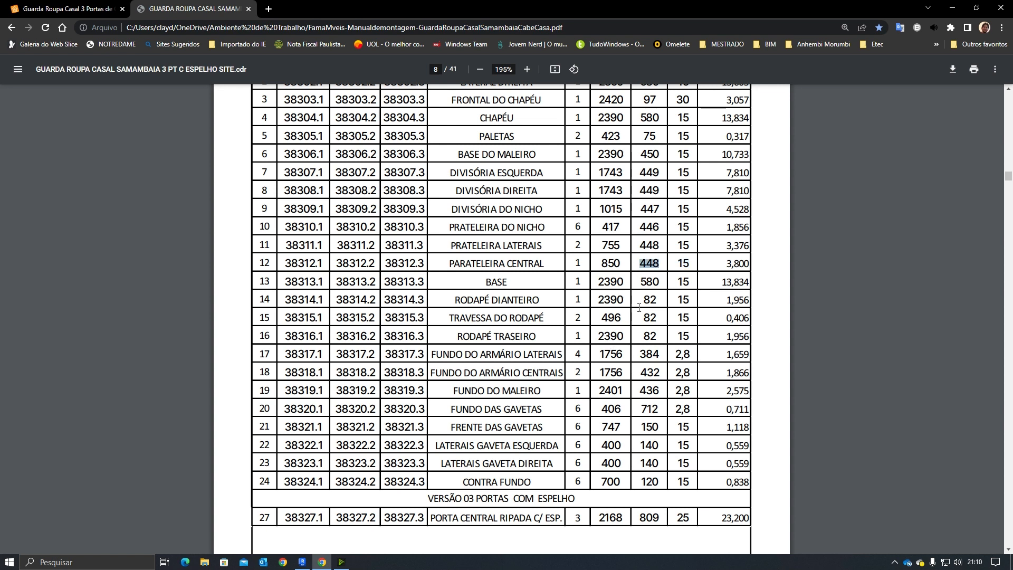
drag(639, 245, 663, 242)
double_click(644, 263)
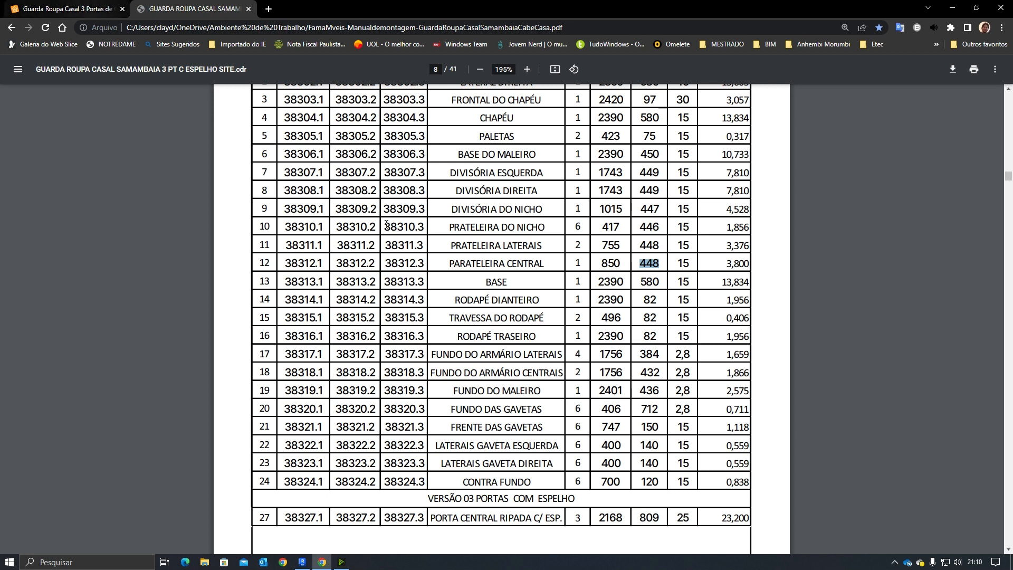
click(303, 562)
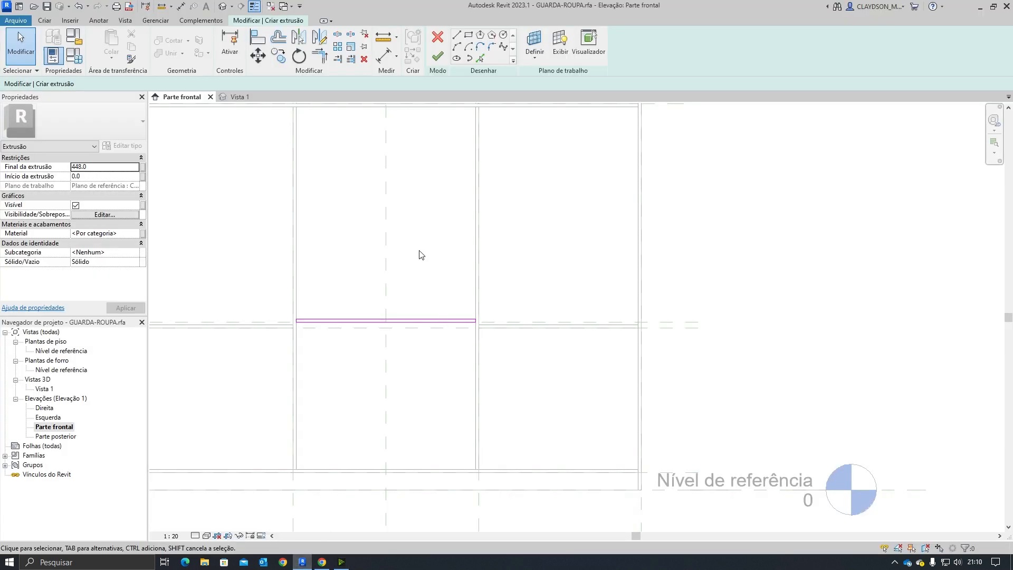
click(435, 384)
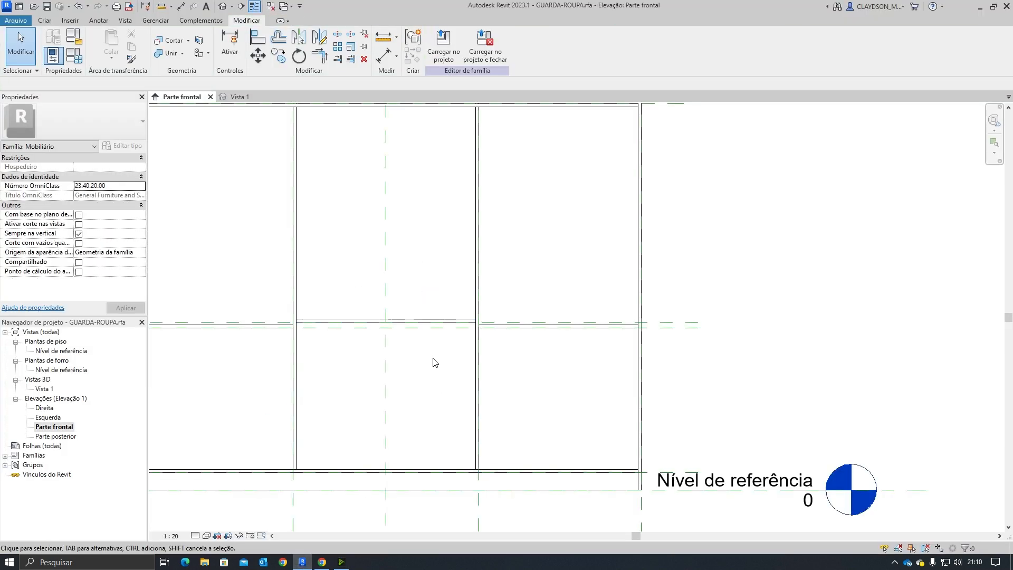
Step: Inspect the new central shelf in the 3D view
click(423, 321)
middle_drag(420, 403, 453, 429)
click(442, 423)
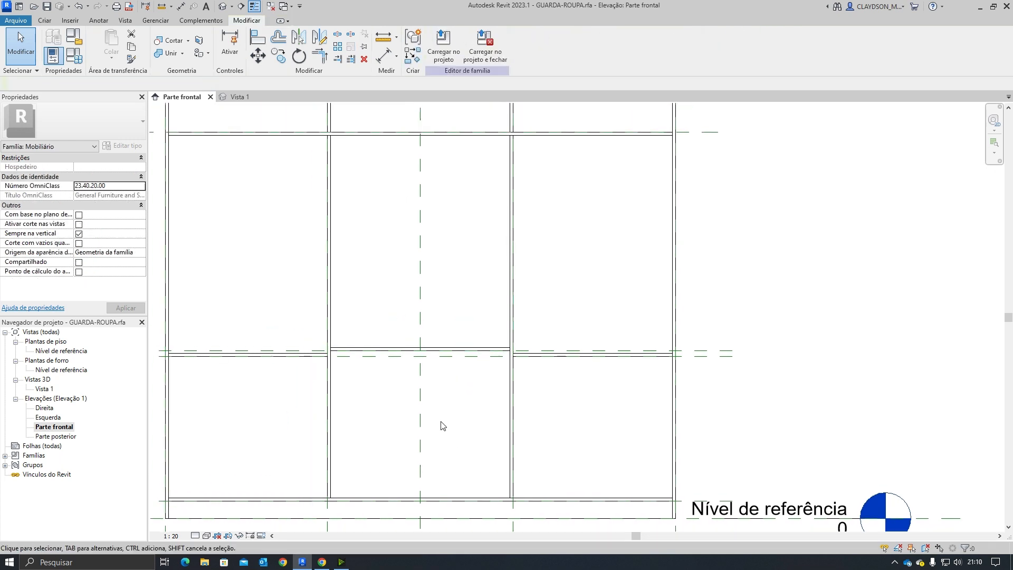
middle_drag(448, 384, 467, 412)
click(238, 96)
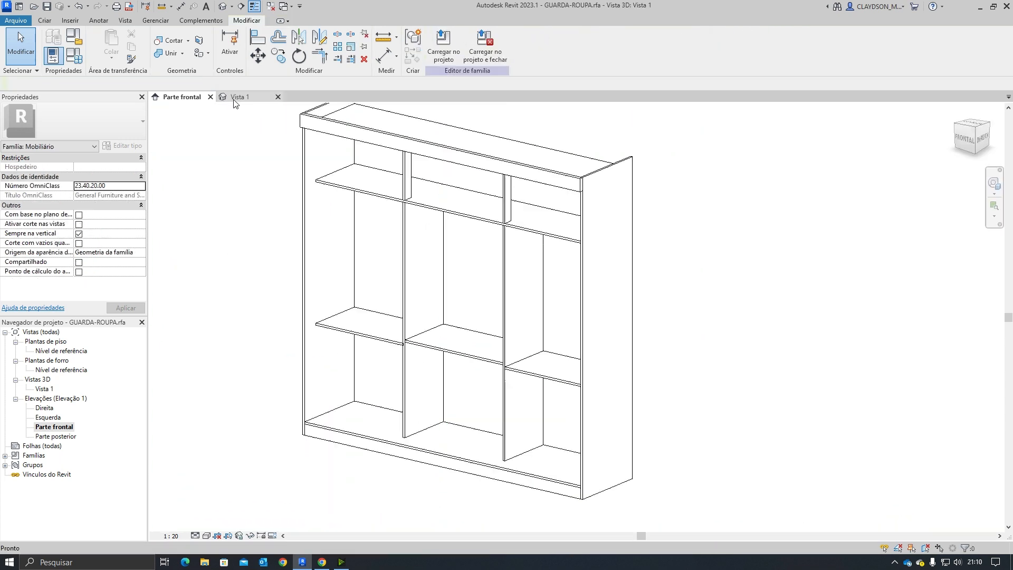
shift+middle_drag(468, 396, 454, 362)
scroll(417, 351, up, 4)
scroll(417, 351, up, 4)
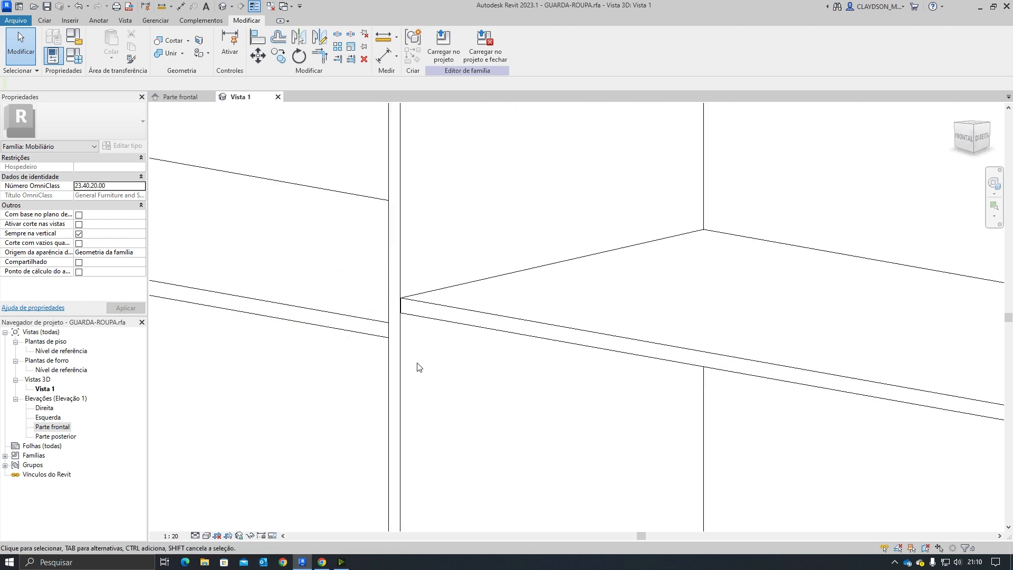
scroll(387, 337, up, 3)
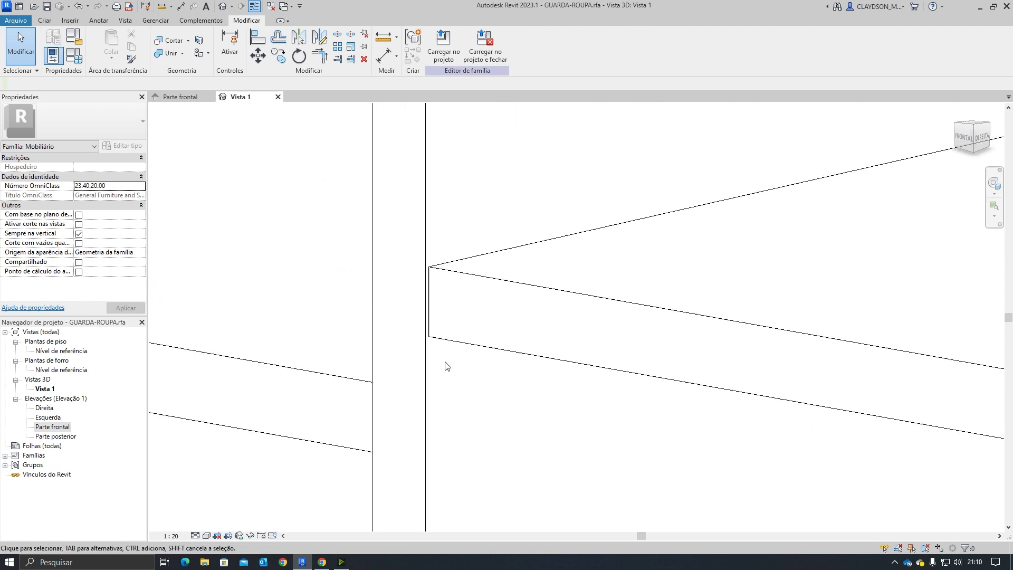
click(444, 271)
scroll(431, 315, down, 6)
scroll(434, 341, down, 4)
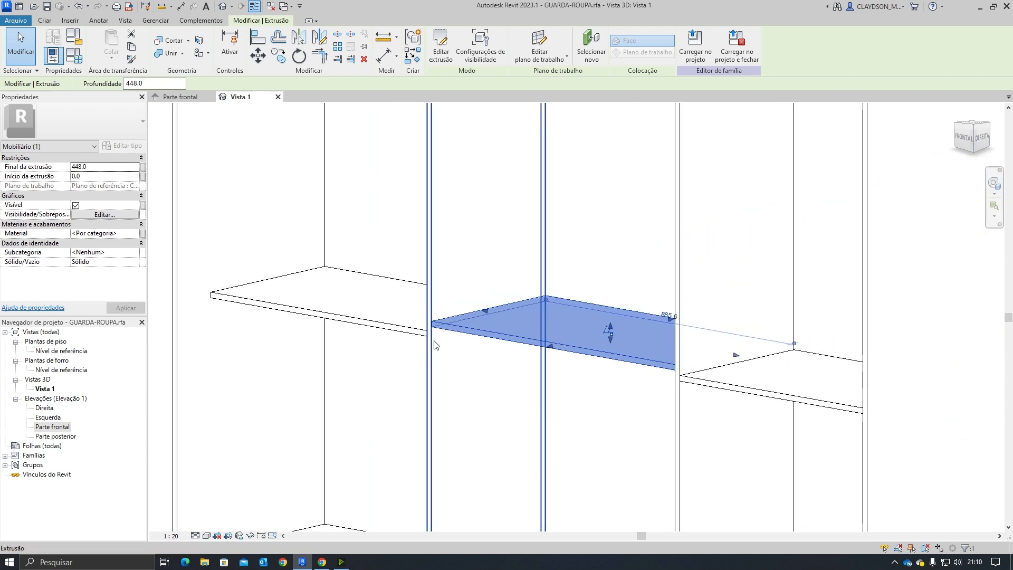
click(422, 326)
scroll(422, 325, up, 4)
scroll(435, 328, up, 10)
scroll(449, 325, up, 2)
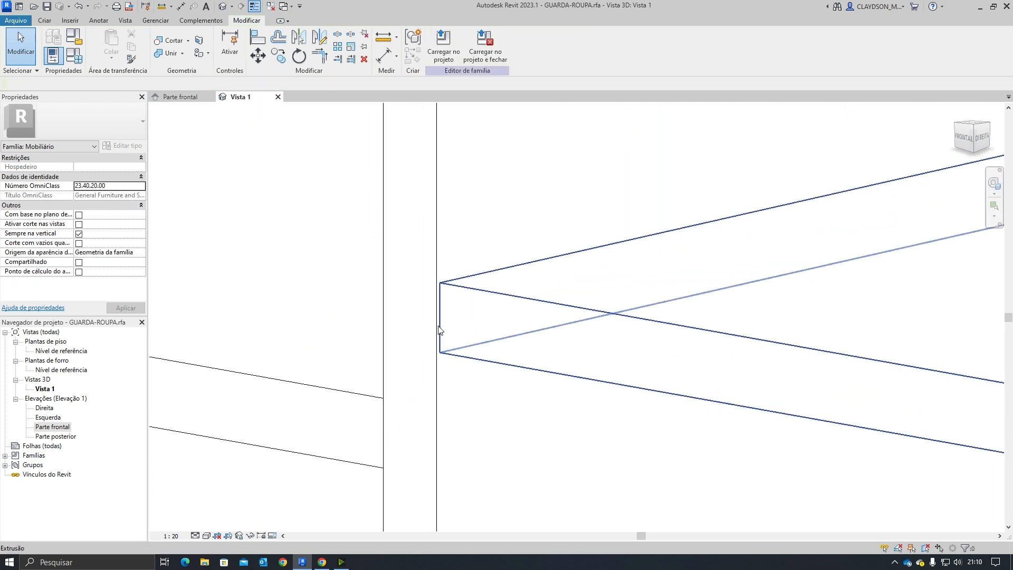
scroll(469, 367, down, 5)
scroll(474, 373, down, 8)
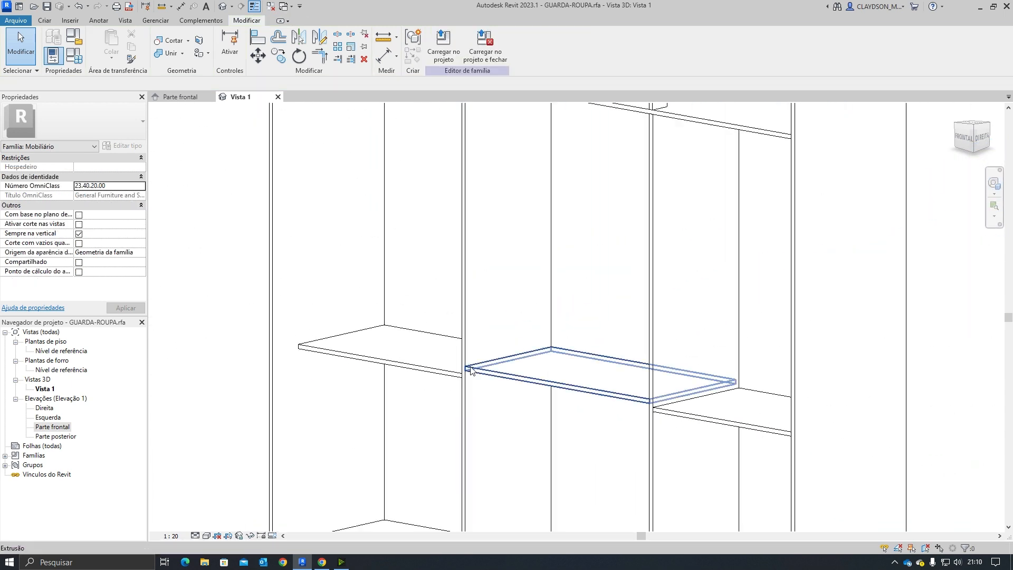
shift+middle_drag(470, 373, 602, 387)
middle_drag(557, 271, 564, 444)
middle_drag(576, 410, 593, 346)
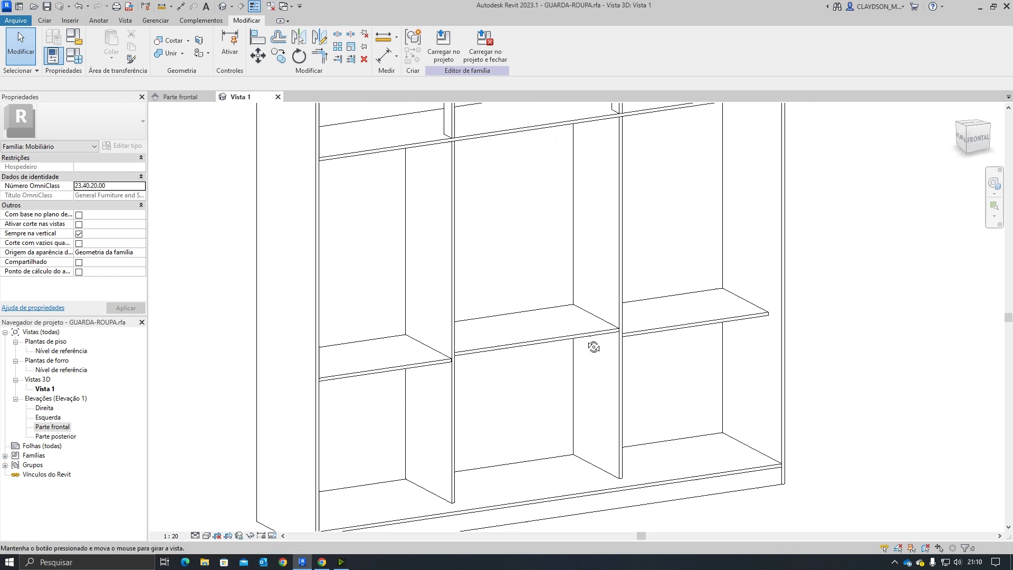
scroll(593, 369, down, 2)
Step: Review the manual's parts list and the product page's dimension photo
click(321, 562)
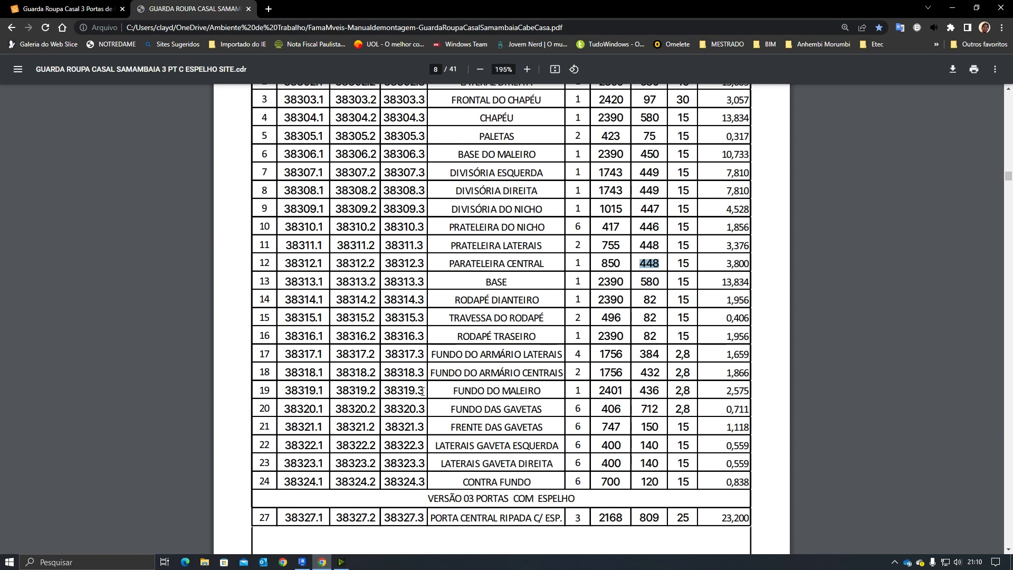
scroll(353, 519, down, 14)
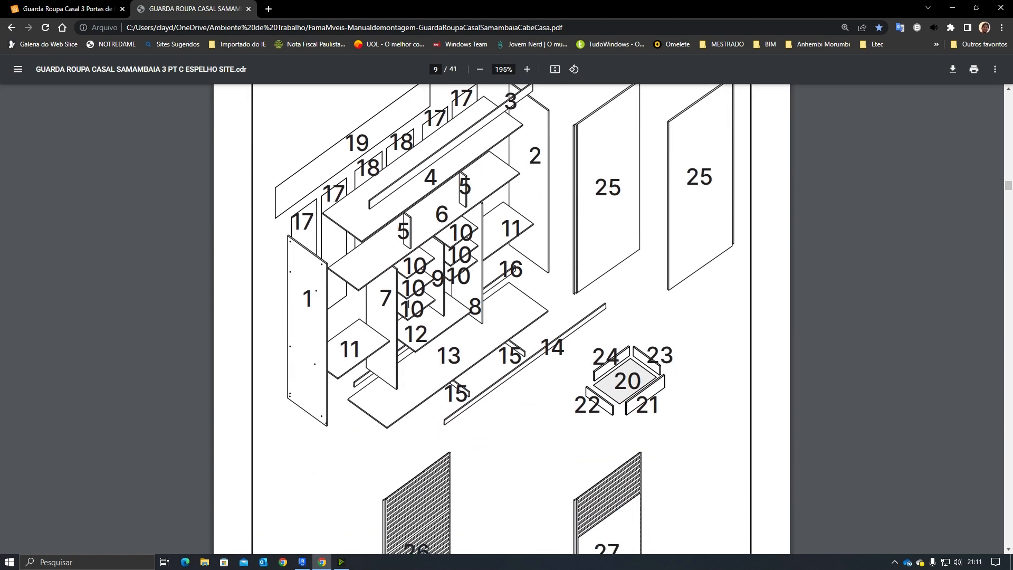
scroll(462, 379, up, 12)
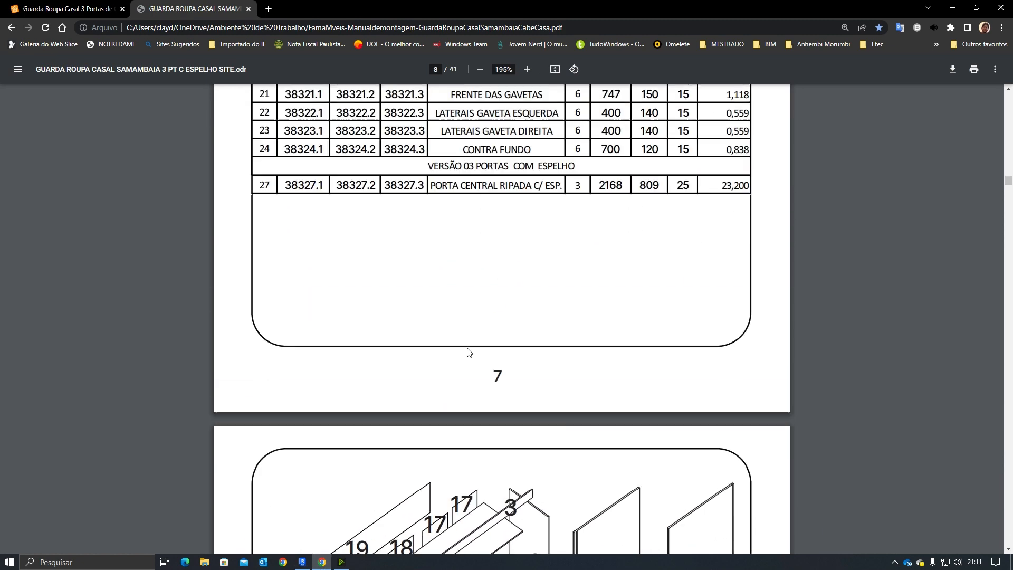
scroll(472, 346, up, 2)
scroll(329, 445, down, 2)
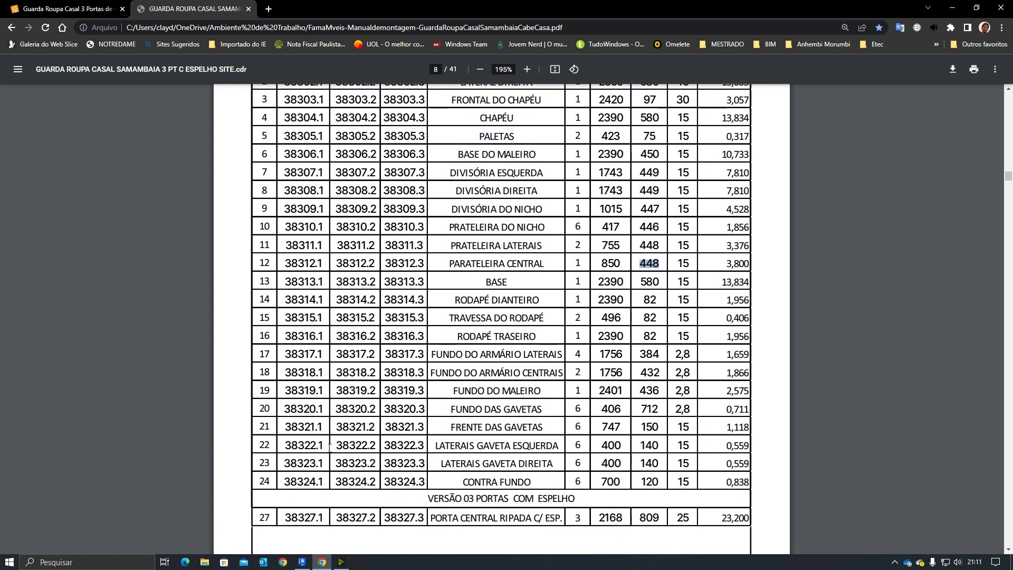
scroll(279, 460, up, 1)
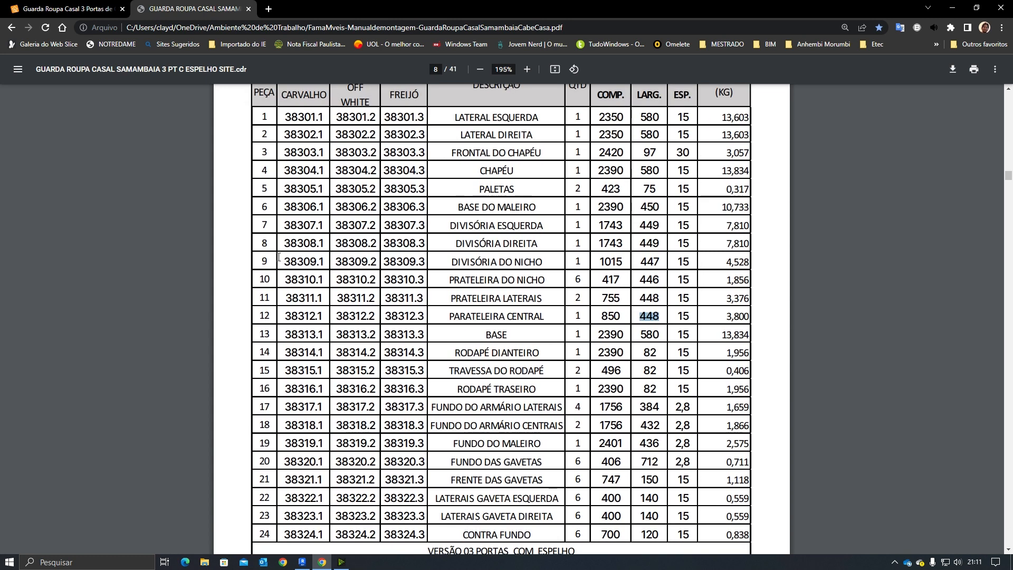
drag(599, 261, 660, 263)
click(79, 9)
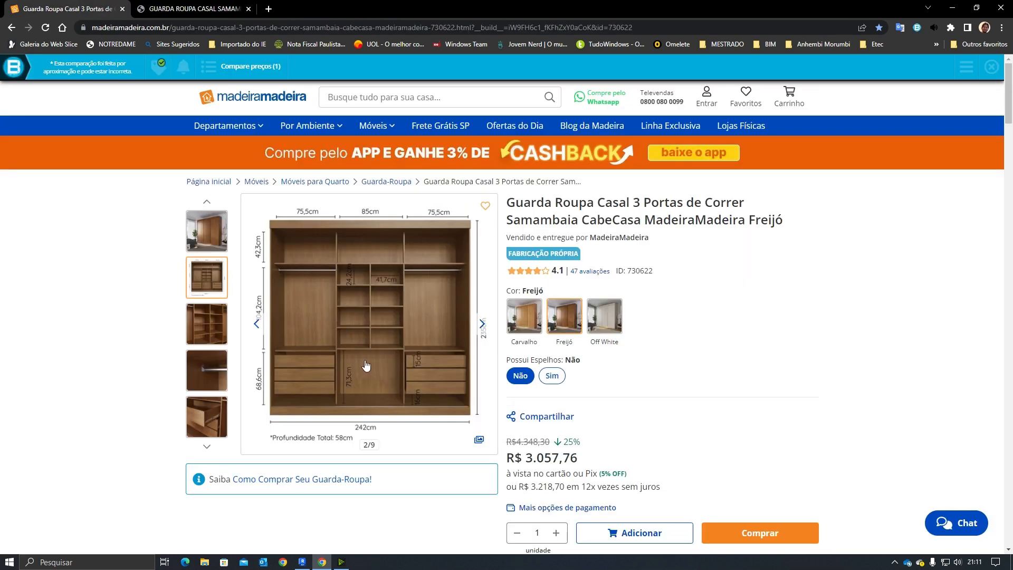
key(alt+Tab)
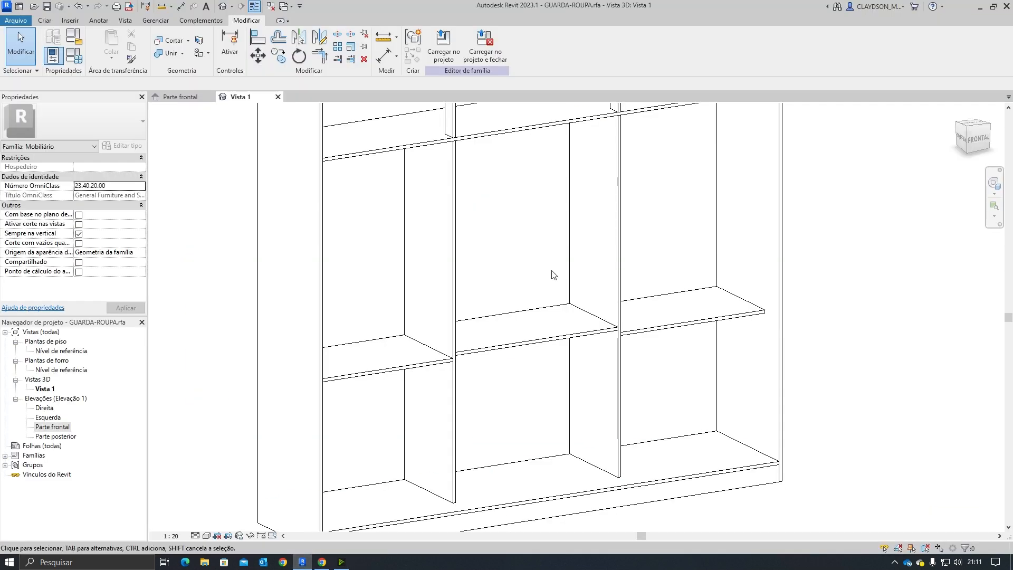
Step: Switch to the front elevation and measure the height between the central shelf and the upper shelf
click(174, 96)
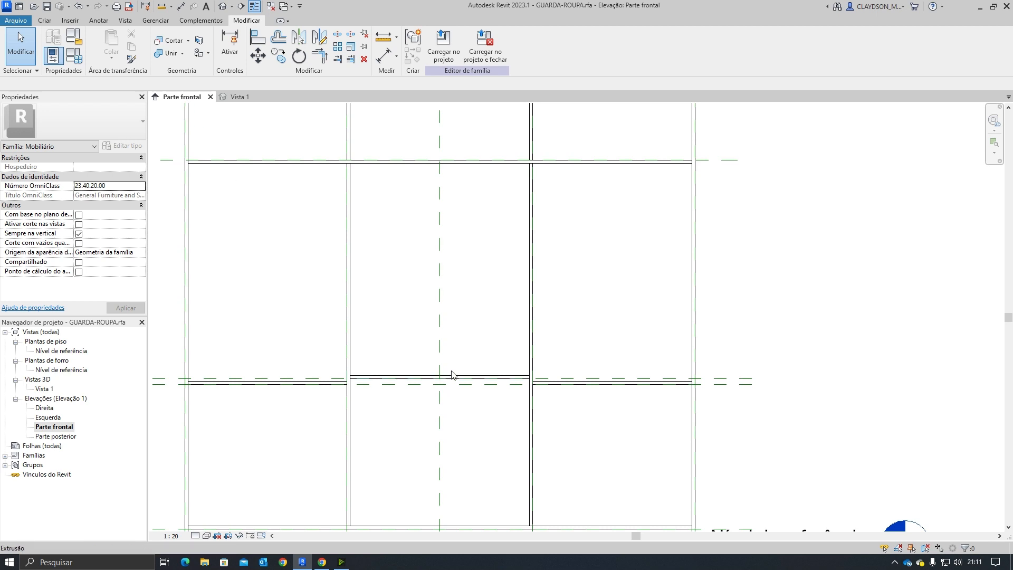
middle_drag(452, 373, 469, 385)
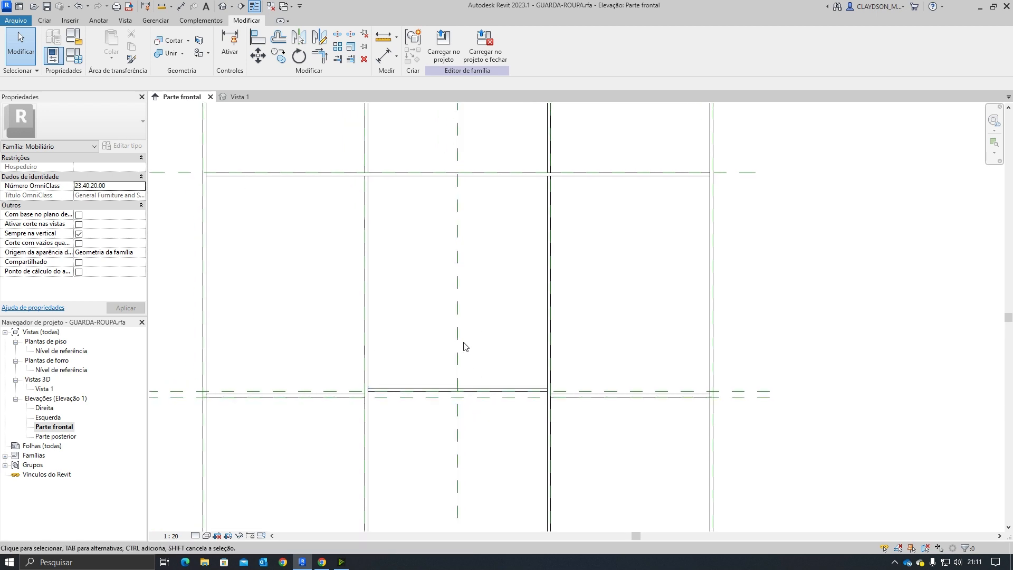
click(383, 36)
click(427, 175)
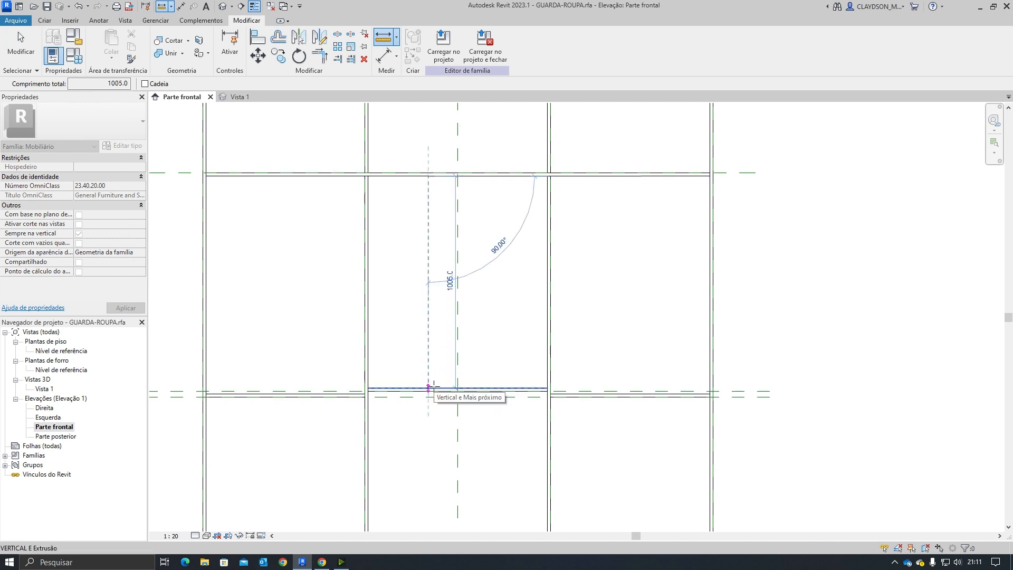
key(Escape)
key(Escape)
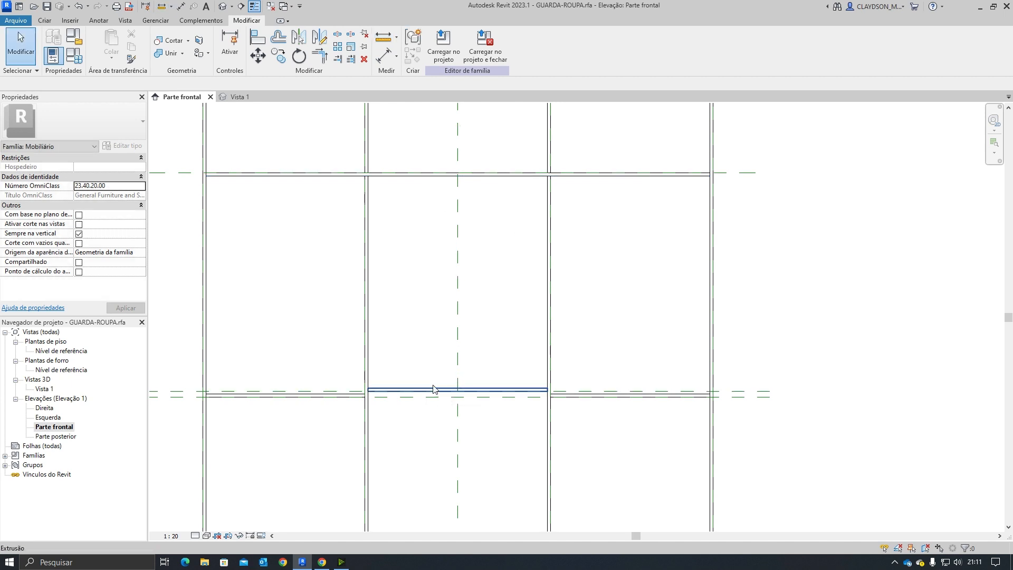
Step: Start an extrusion and sketch a narrow vertical rectangle about 1005 mm tall from the central shelf up to the upper shelf
middle_drag(435, 428, 445, 397)
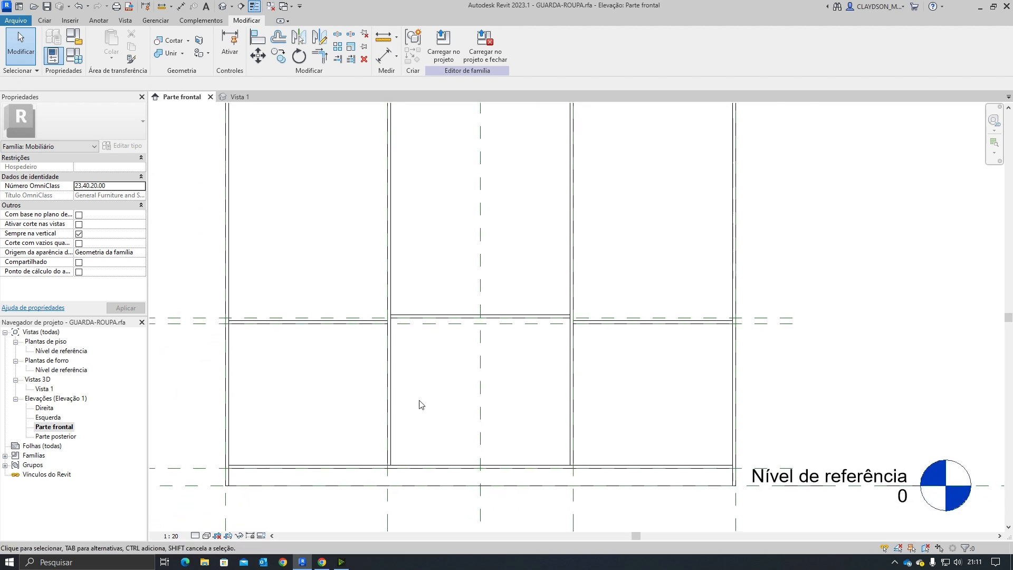
middle_drag(500, 351, 500, 424)
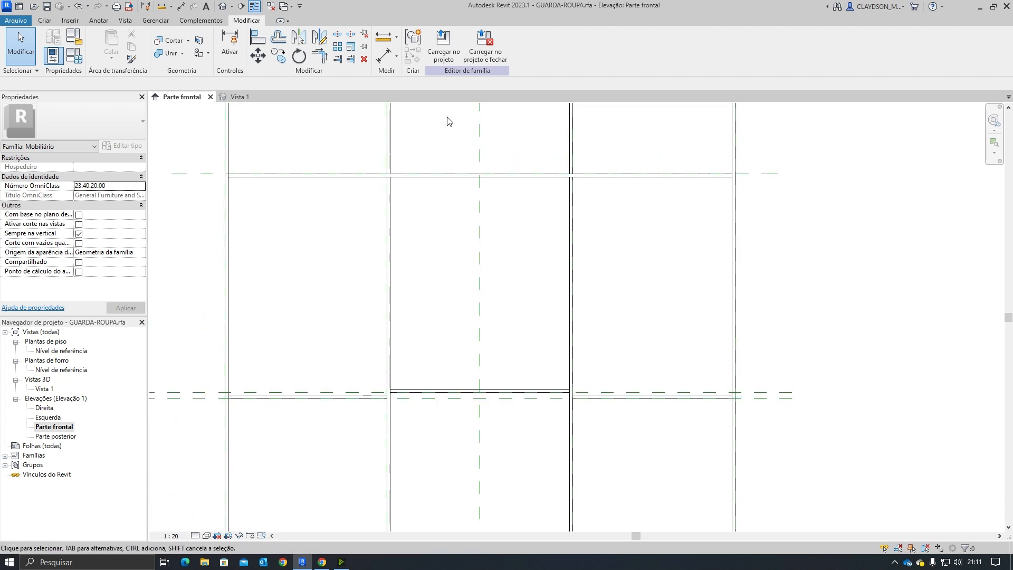
click(53, 22)
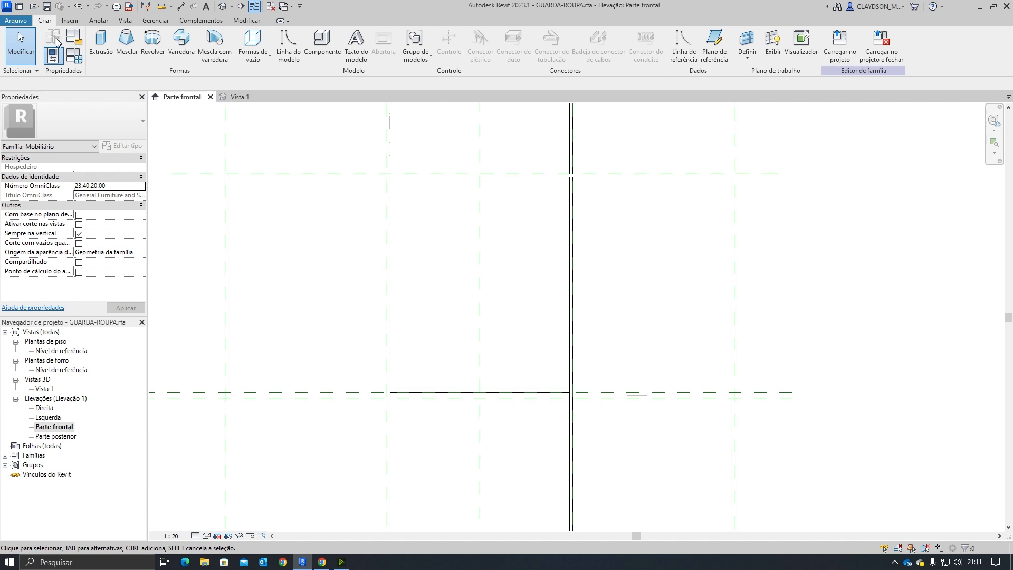
click(98, 47)
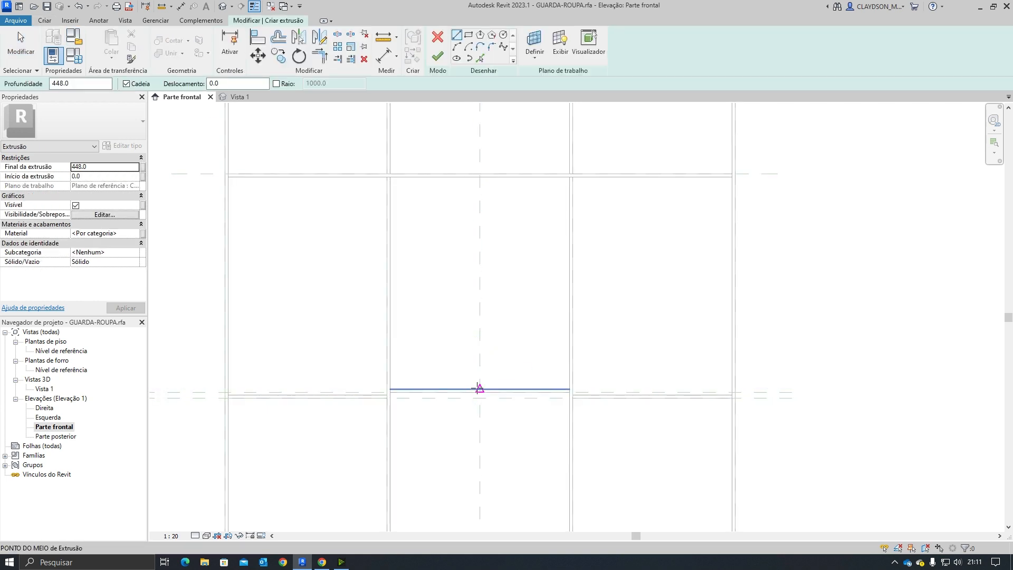
click(479, 388)
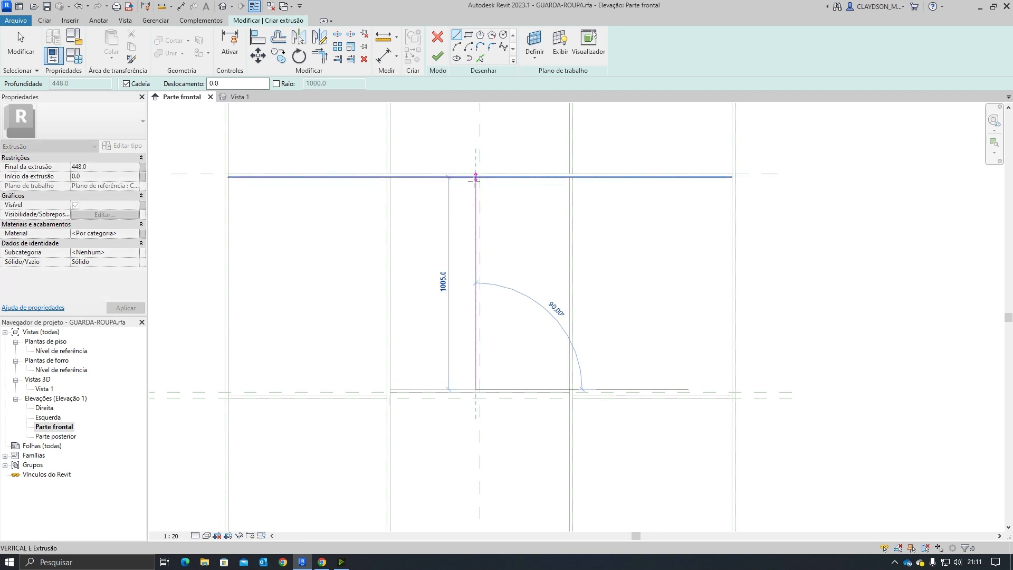
click(468, 35)
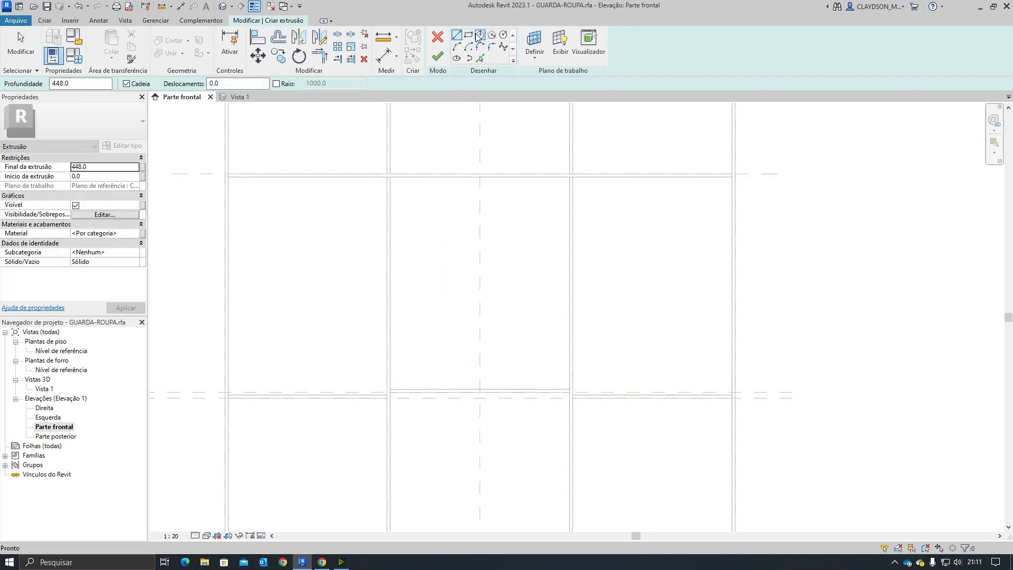
click(463, 389)
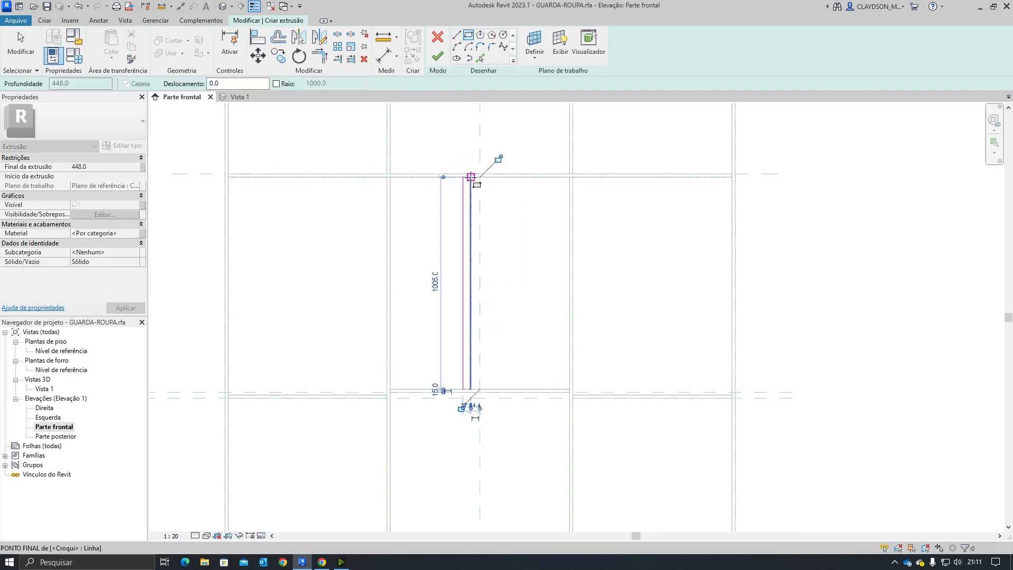
key(Escape)
key(Escape)
Step: Set the rectangle's width to 15 mm
scroll(501, 359, up, 2)
click(454, 364)
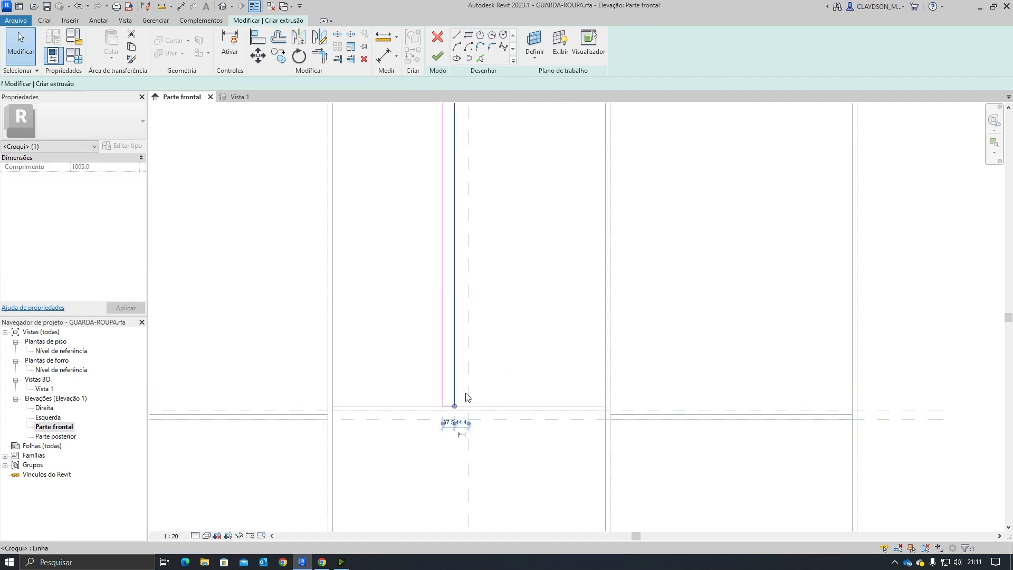
scroll(455, 426, up, 2)
click(448, 422)
text(15)
key(Return)
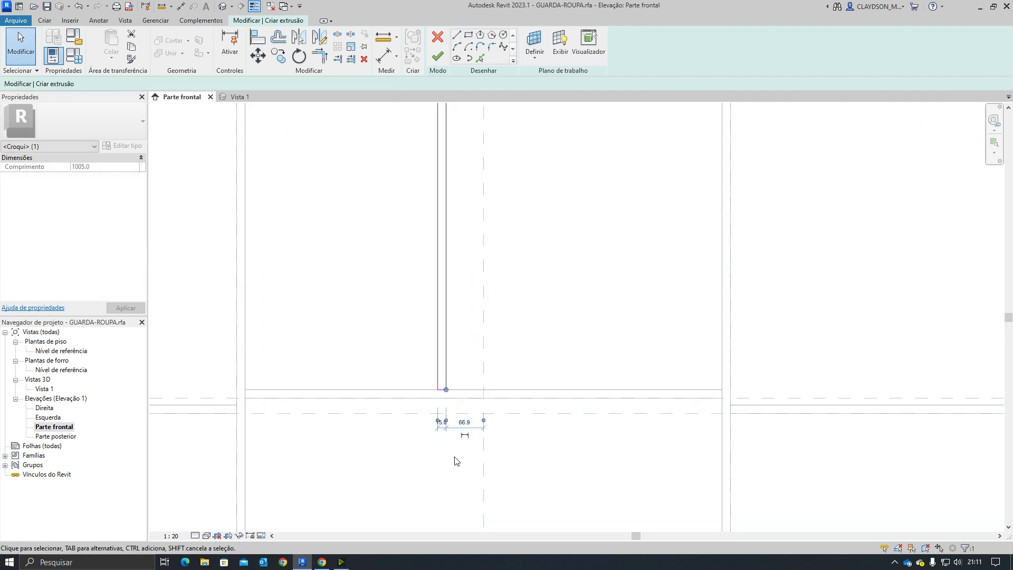
Step: Move the divider sketch about 66 mm to the right so it sits on the central reference plane
click(455, 458)
scroll(464, 450, down, 4)
scroll(452, 383, up, 1)
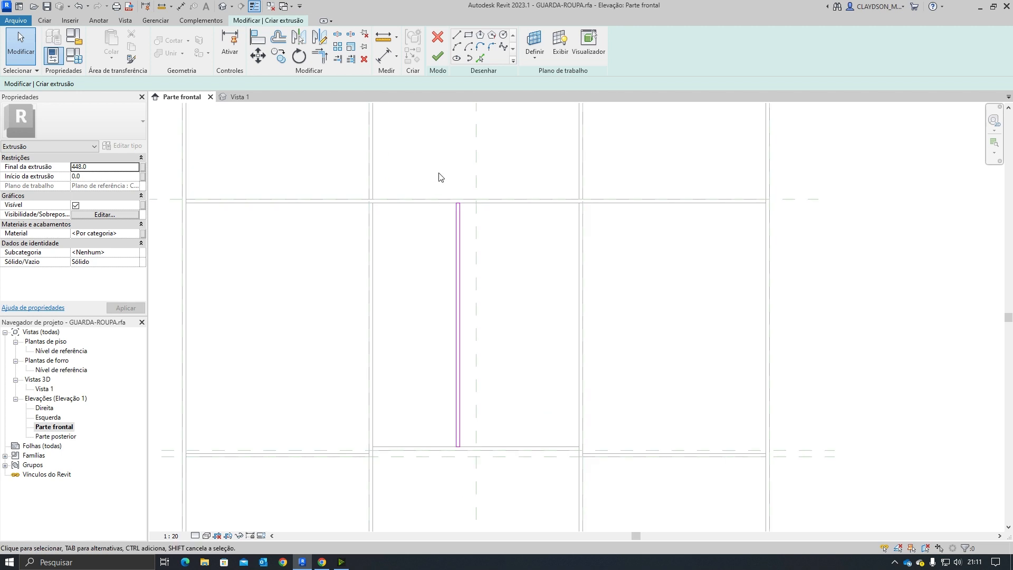
mouse_move(441, 167)
mouse_down()
mouse_move(455, 493)
mouse_move(484, 511)
mouse_move(385, 304)
mouse_move(463, 334)
mouse_move(491, 494)
mouse_up()
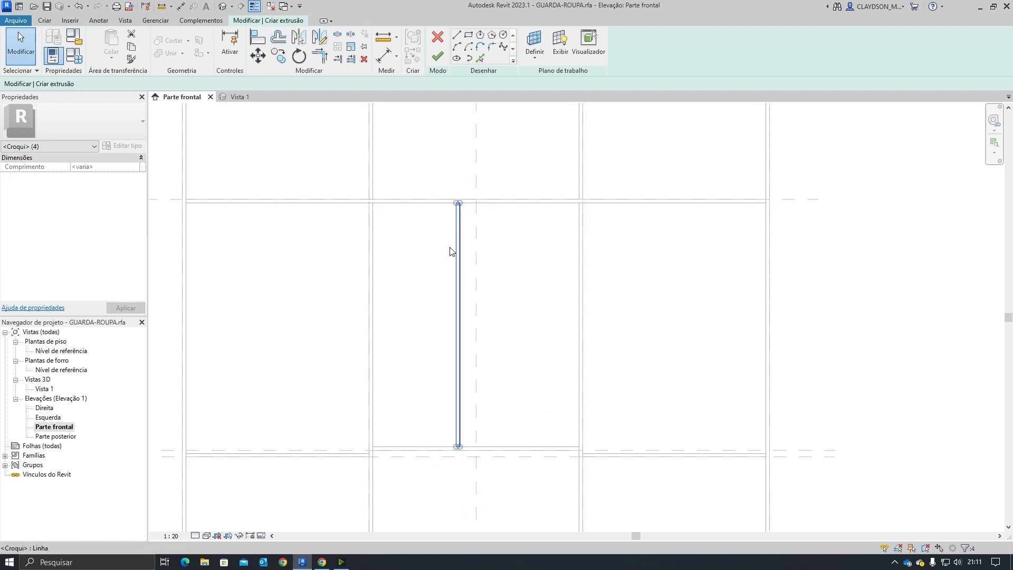
click(259, 59)
scroll(422, 173, up, 1)
scroll(527, 226, up, 2)
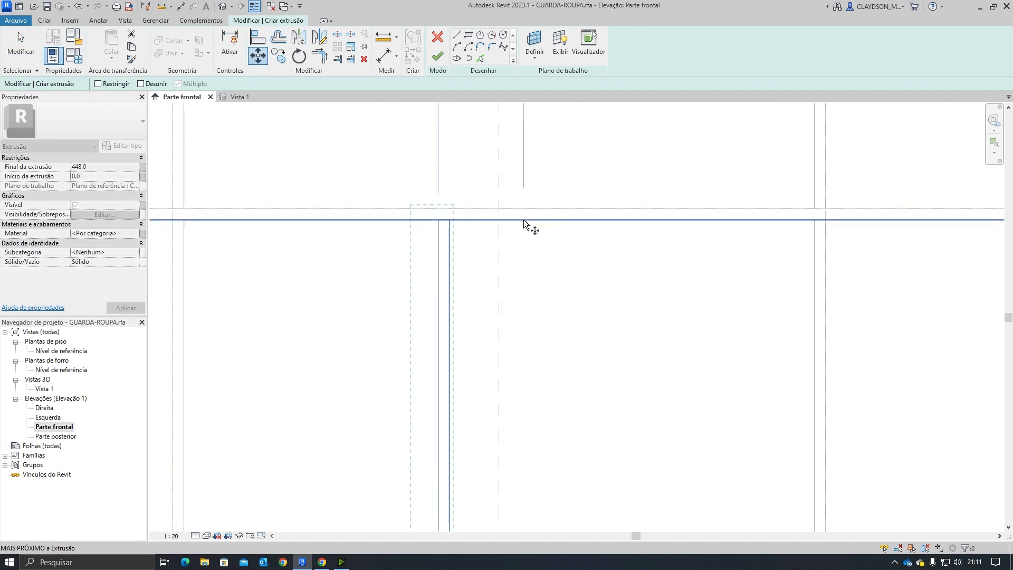
click(426, 219)
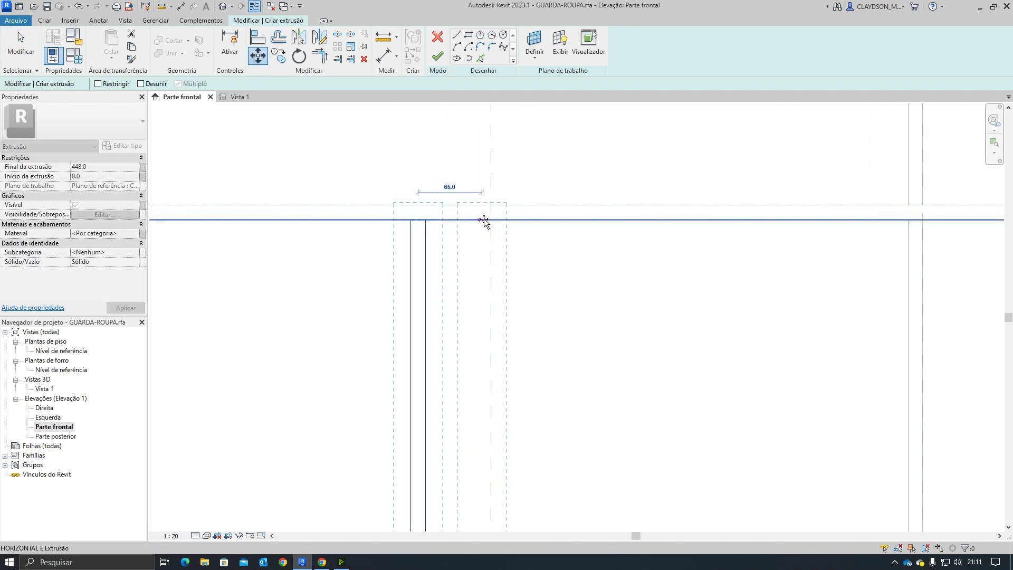
click(498, 220)
click(399, 301)
Step: Finish the extrusion of the central niche divider
scroll(401, 293, down, 4)
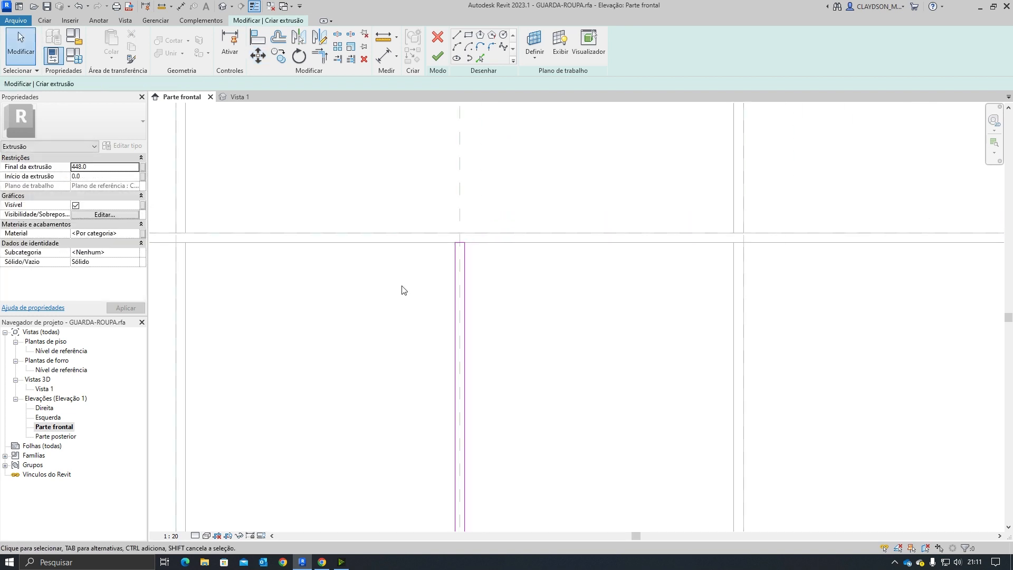
mouse_move(409, 377)
middle_down()
mouse_move(394, 461)
mouse_move(425, 319)
middle_up()
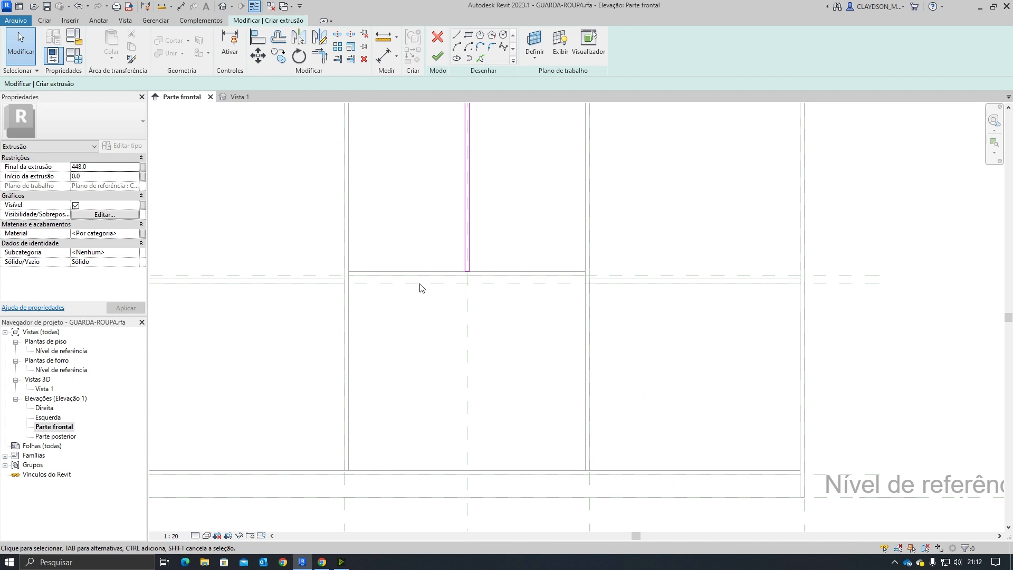
middle_drag(313, 318, 423, 286)
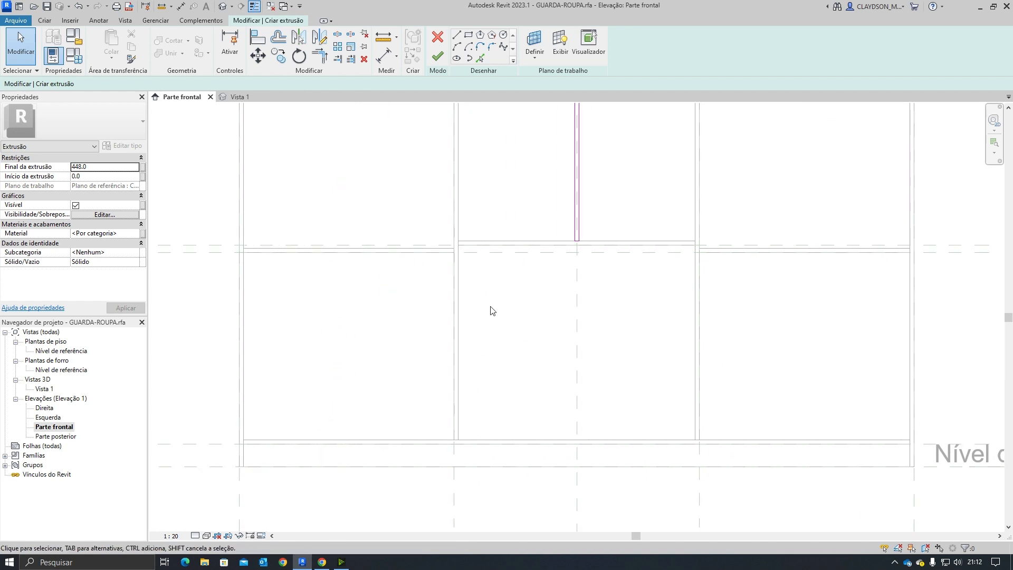
scroll(491, 307, down, 2)
mouse_move(516, 326)
middle_down()
mouse_move(513, 363)
mouse_move(477, 451)
mouse_move(474, 374)
mouse_move(458, 392)
middle_up()
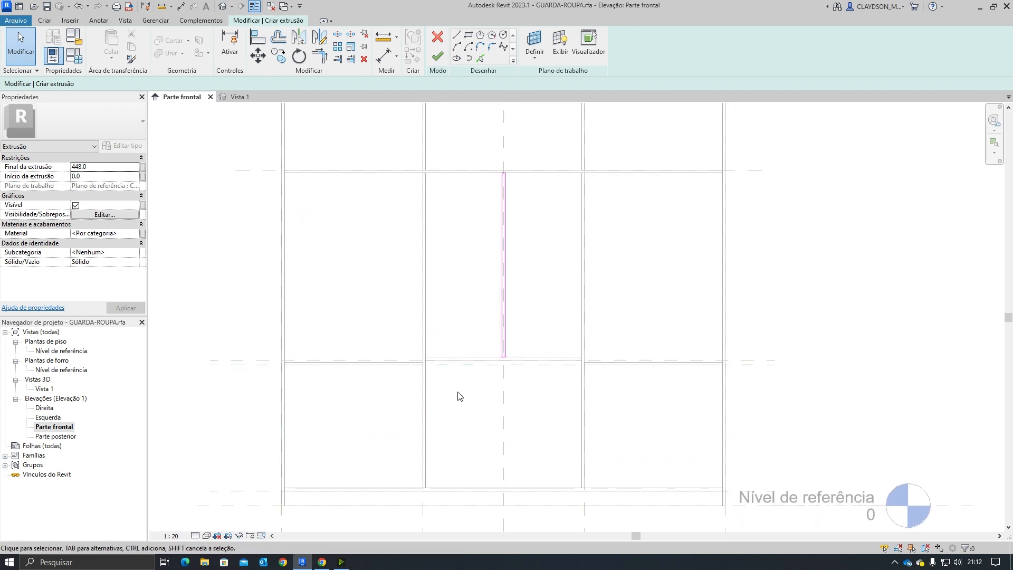
mouse_move(373, 332)
middle_down()
mouse_move(362, 318)
mouse_move(373, 351)
mouse_move(363, 334)
middle_up()
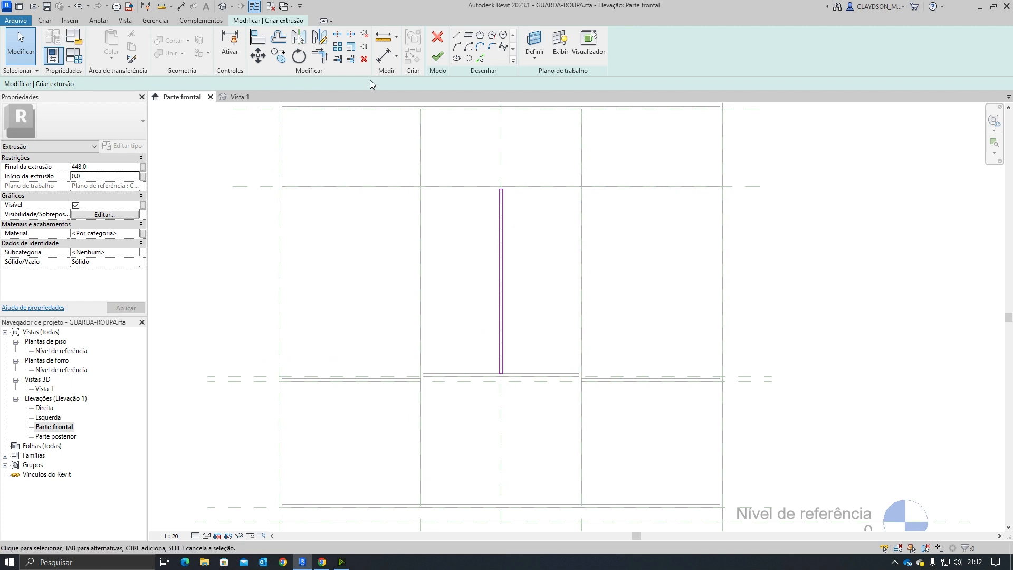
click(439, 56)
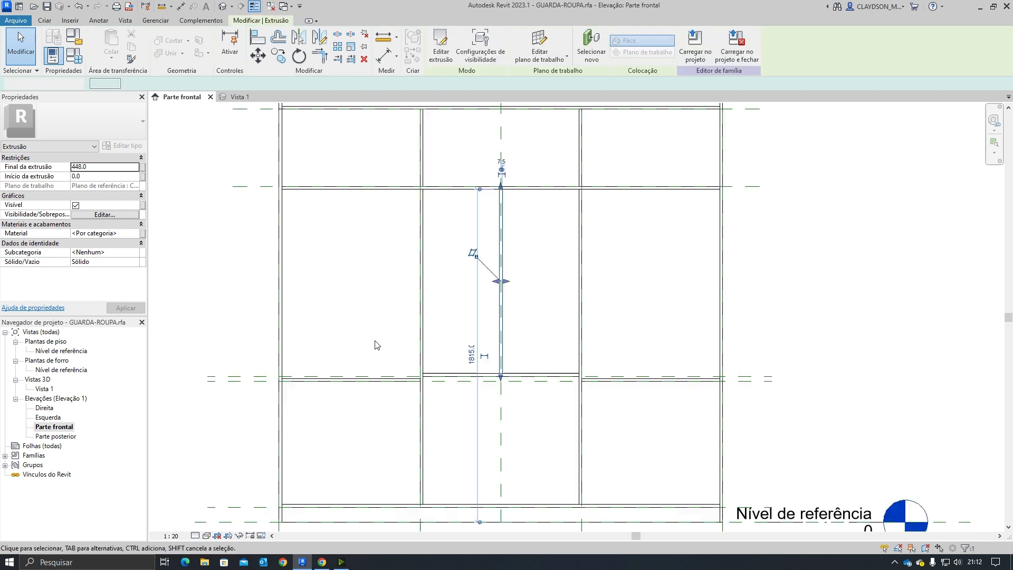
click(364, 292)
Step: Inspect the new divider in the 3D view and check its depth in the manual's parts list and the product page
click(239, 97)
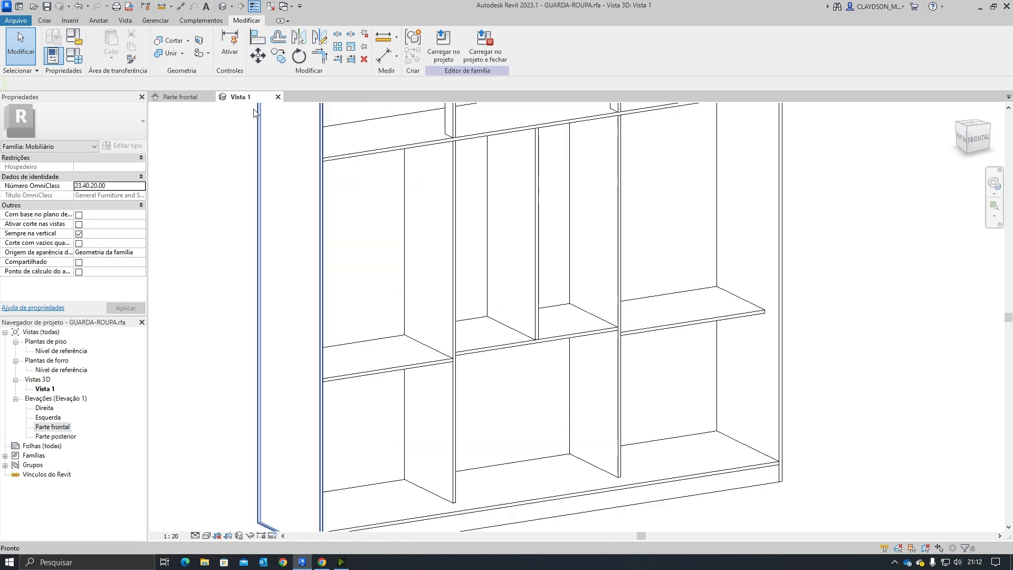
click(534, 314)
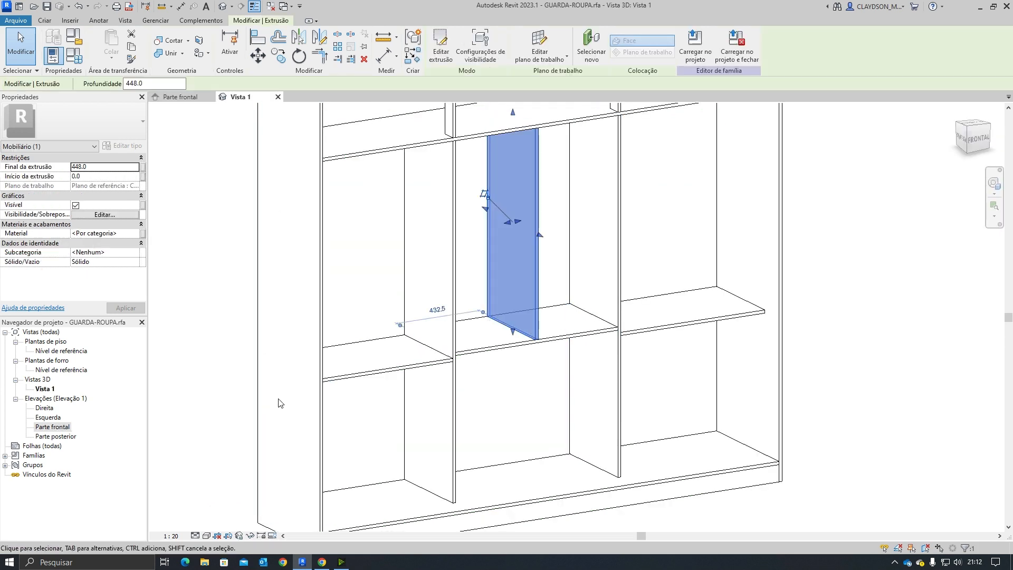
click(321, 562)
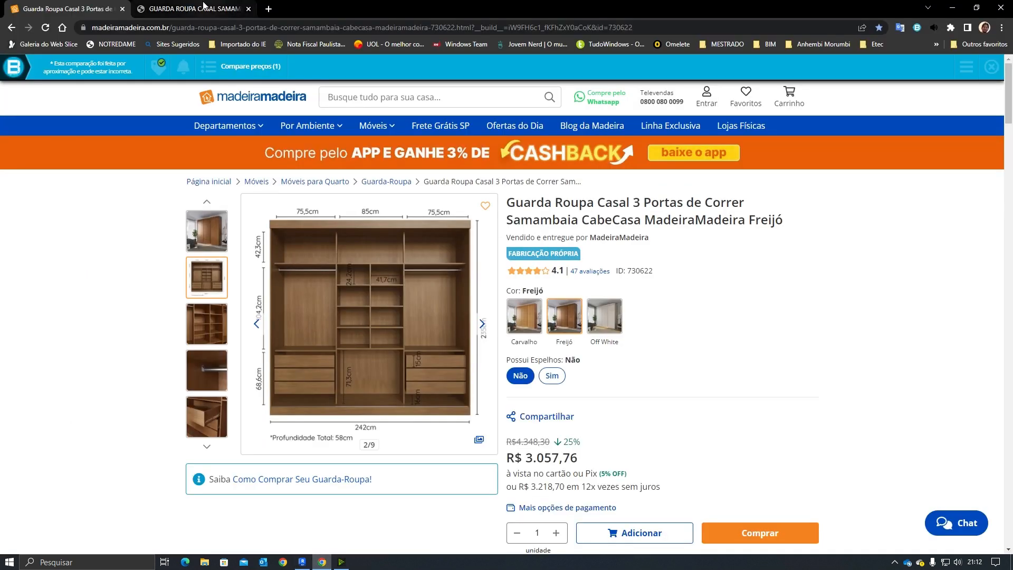
click(190, 9)
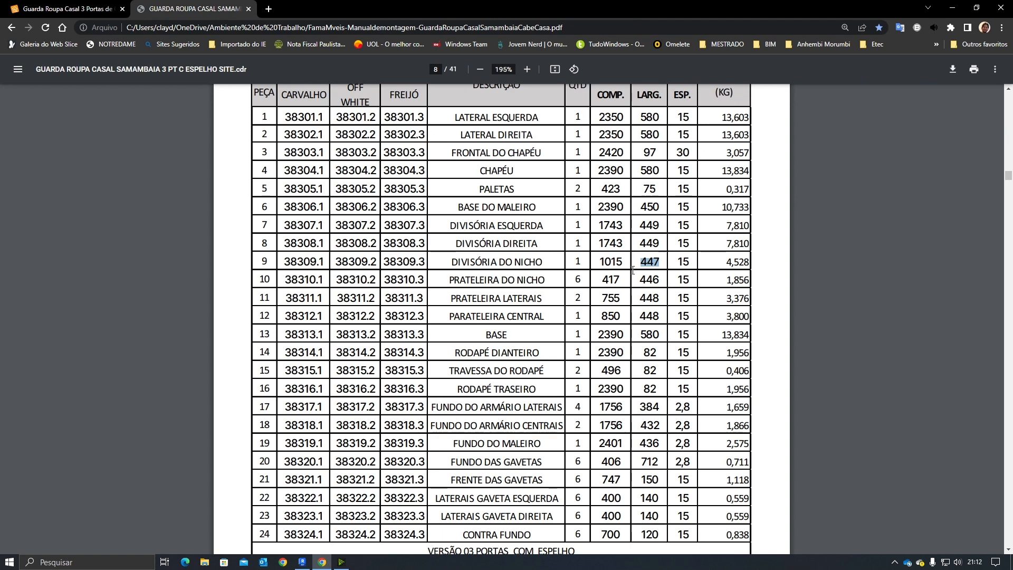
click(106, 9)
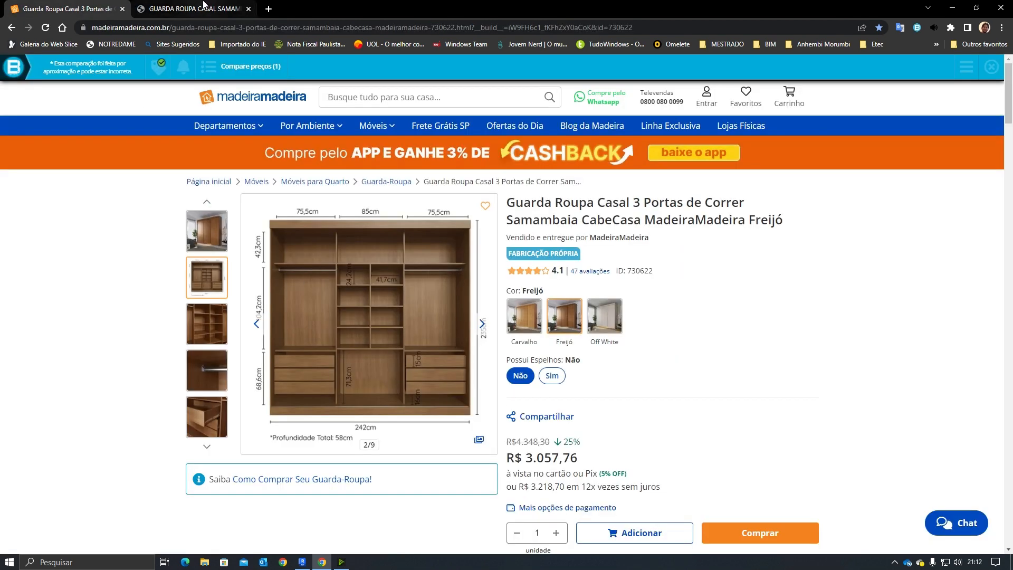
click(185, 9)
scroll(465, 367, down, 5)
scroll(442, 454, down, 1)
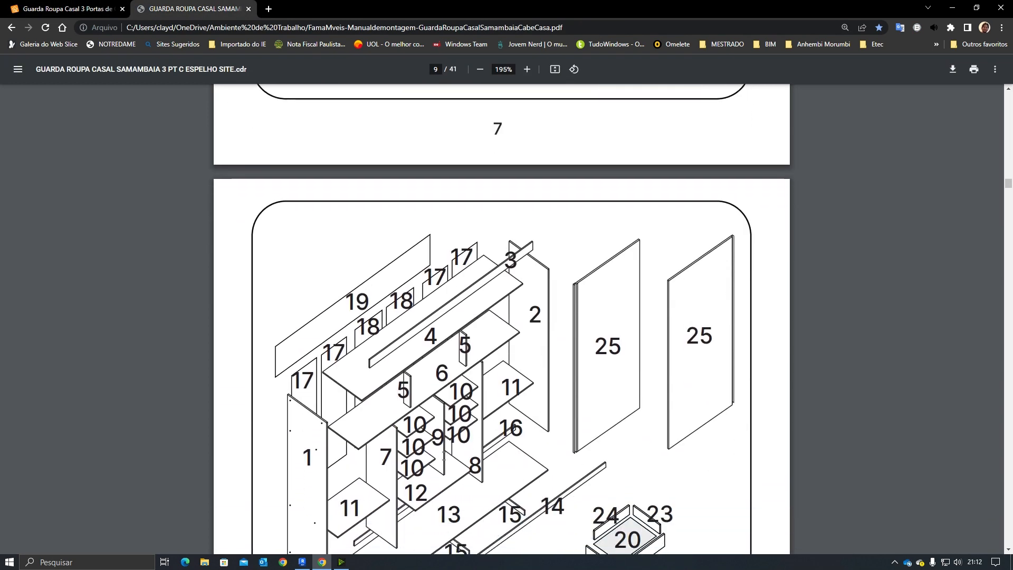
click(67, 8)
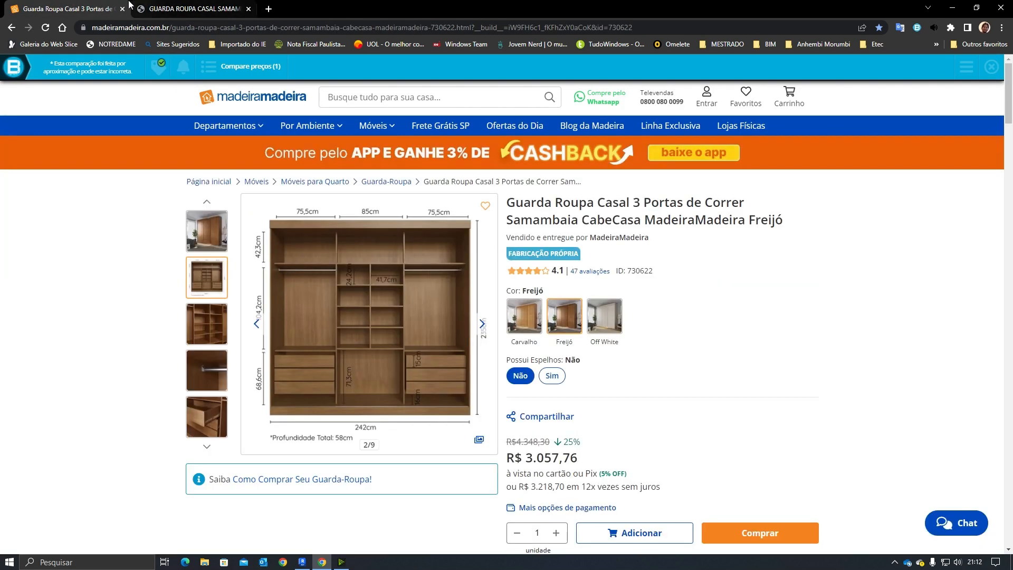
click(190, 9)
scroll(438, 353, down, 10)
scroll(438, 353, up, 15)
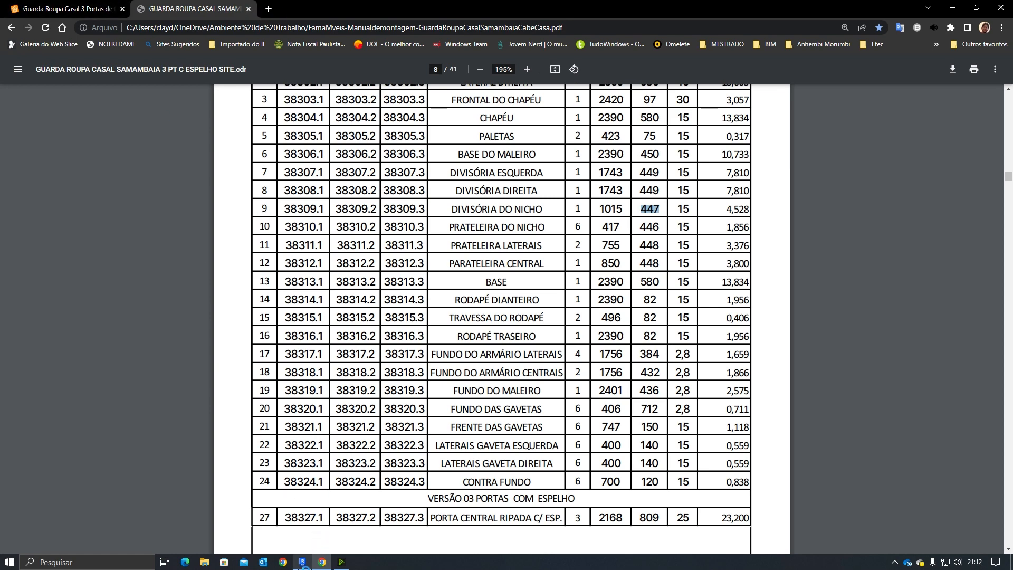
Step: Set the niche divider's extrusion end to 447 mm
key(alt+Tab)
double_click(107, 172)
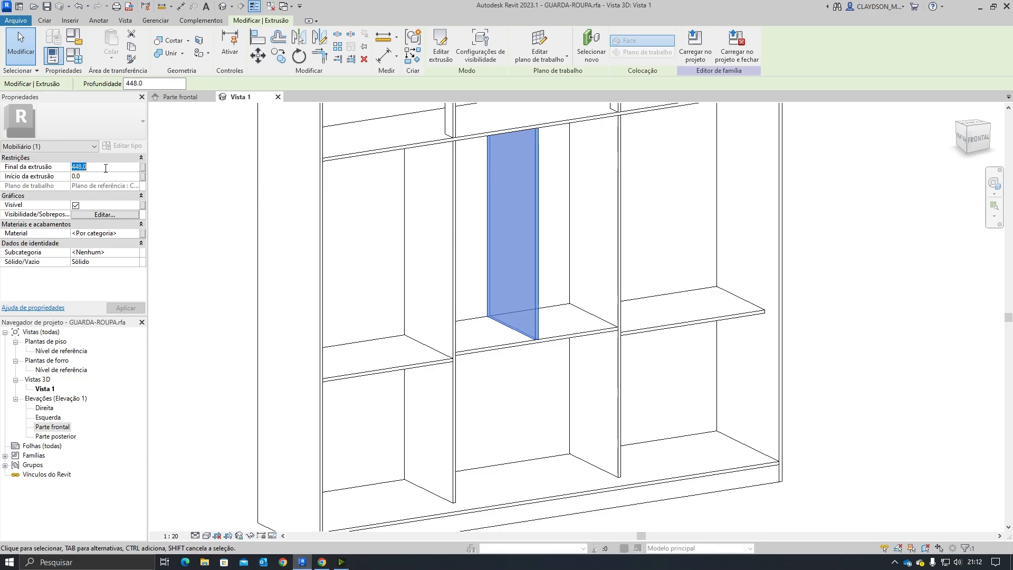
text(447.0)
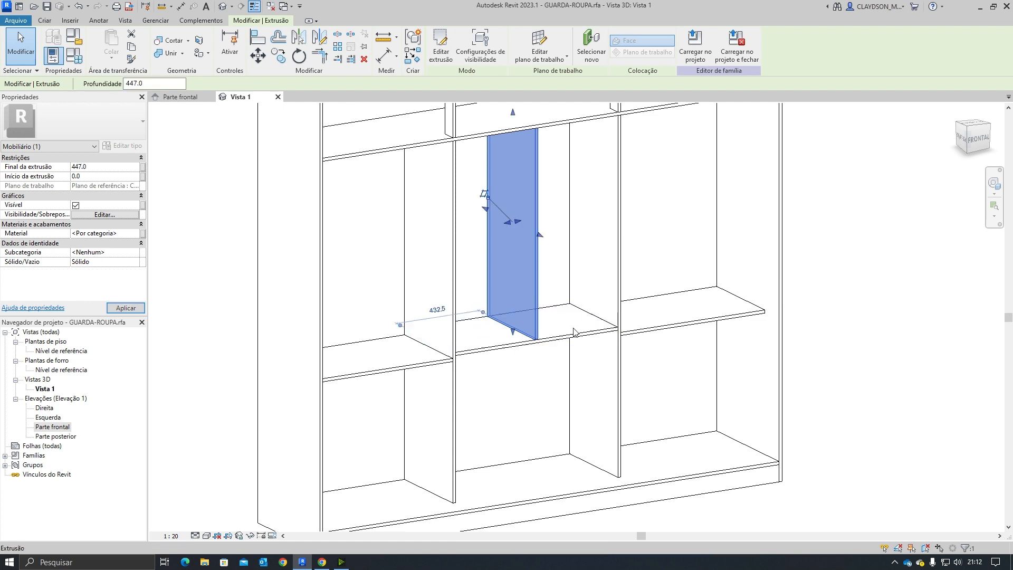
key(Escape)
scroll(534, 350, up, 6)
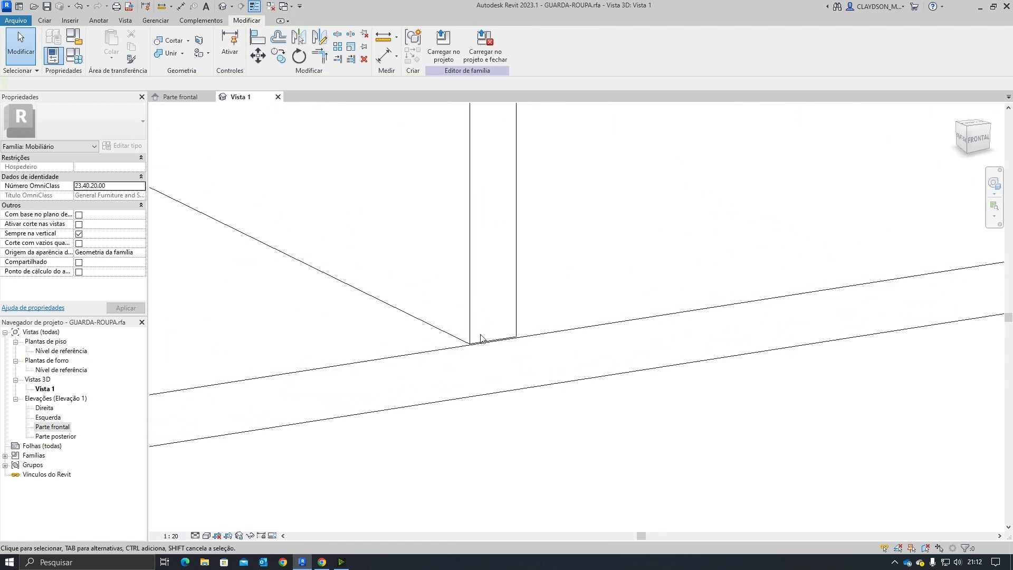
scroll(482, 343, down, 6)
middle_drag(511, 410, 511, 422)
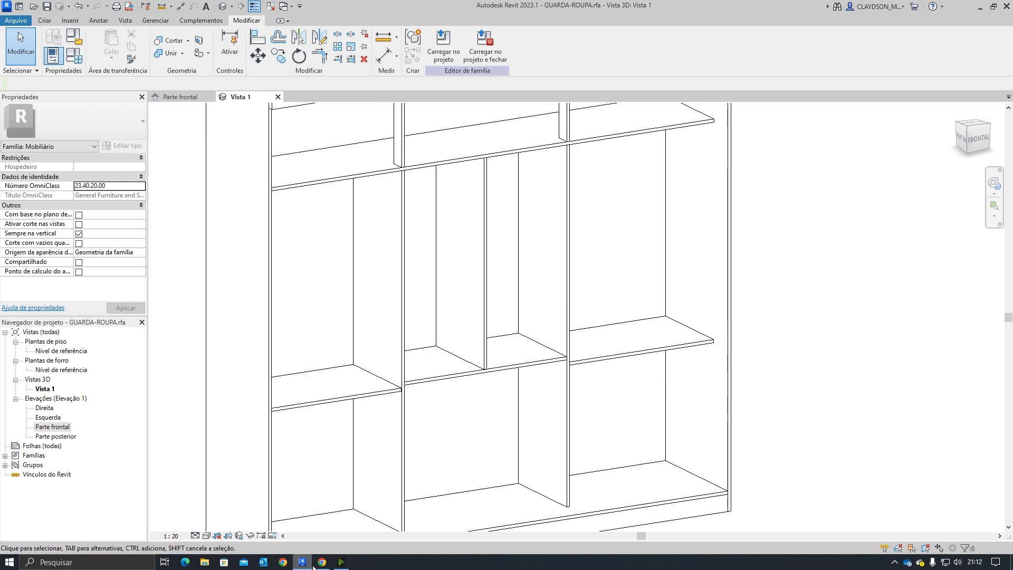
Step: Check the niche shelf dimensions in the product page and the manual's parts list
click(321, 561)
click(48, 5)
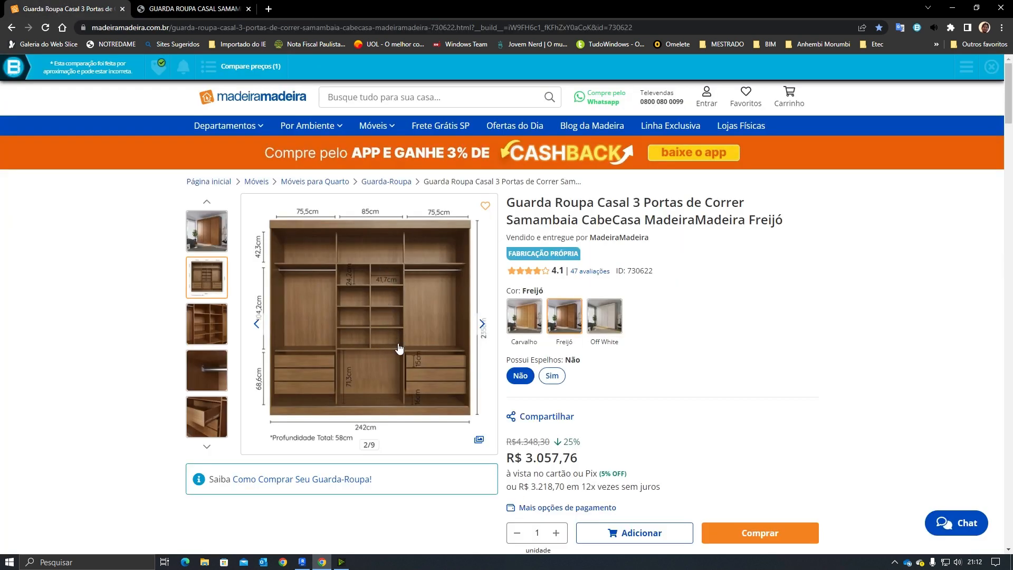
click(175, 6)
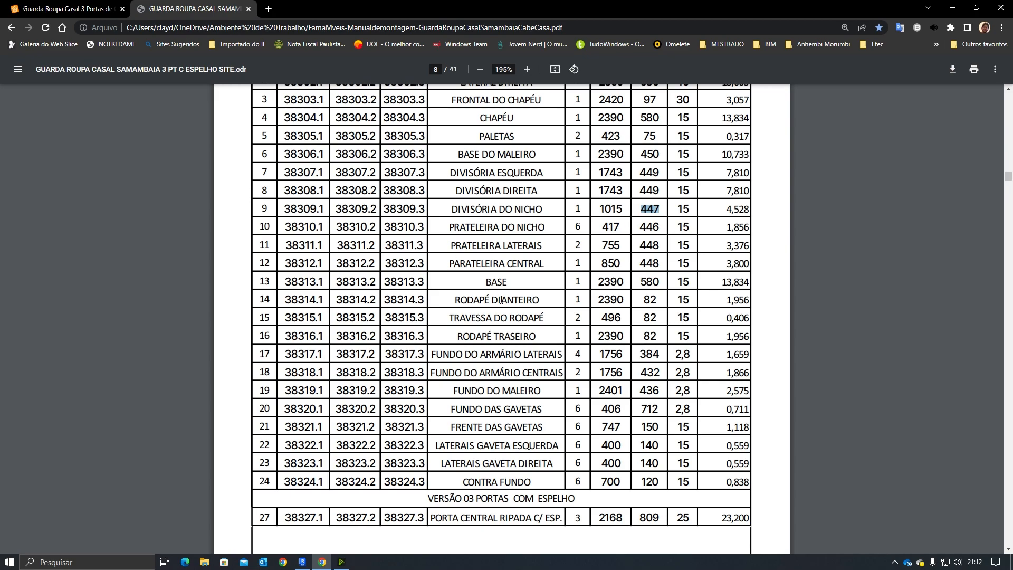
click(302, 561)
click(321, 562)
scroll(445, 310, down, 15)
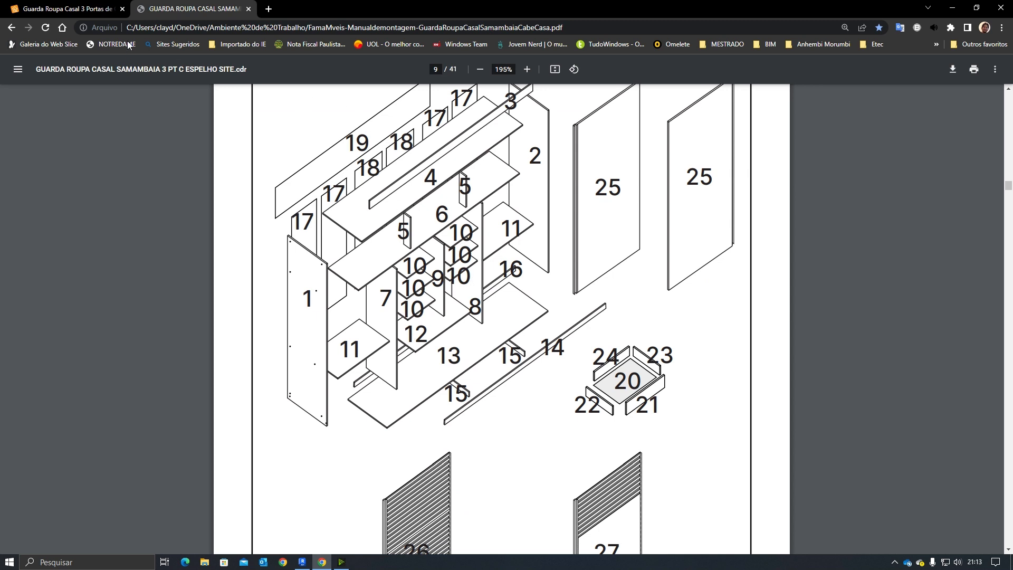
scroll(366, 242, up, 15)
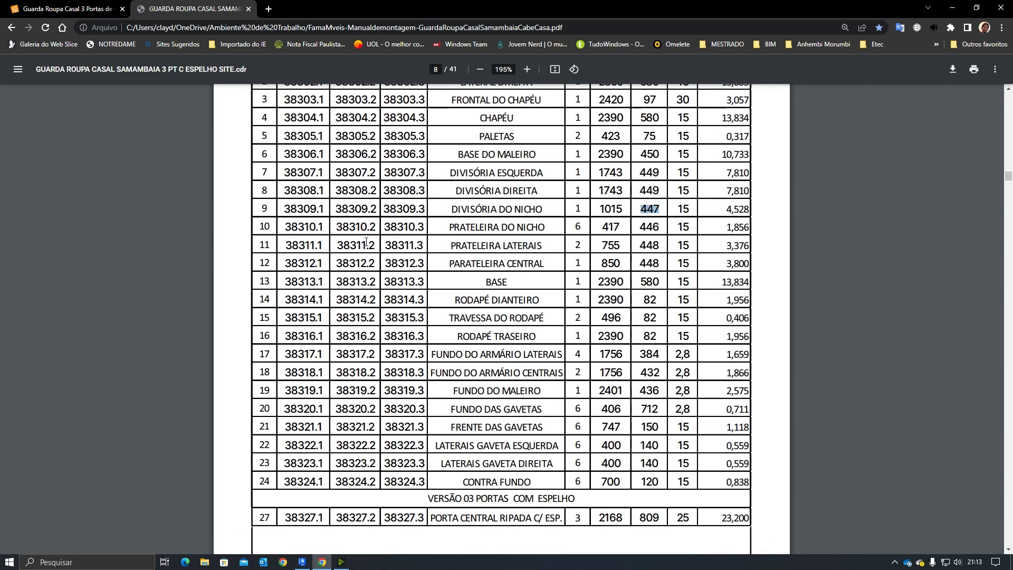
scroll(450, 280, up, 1)
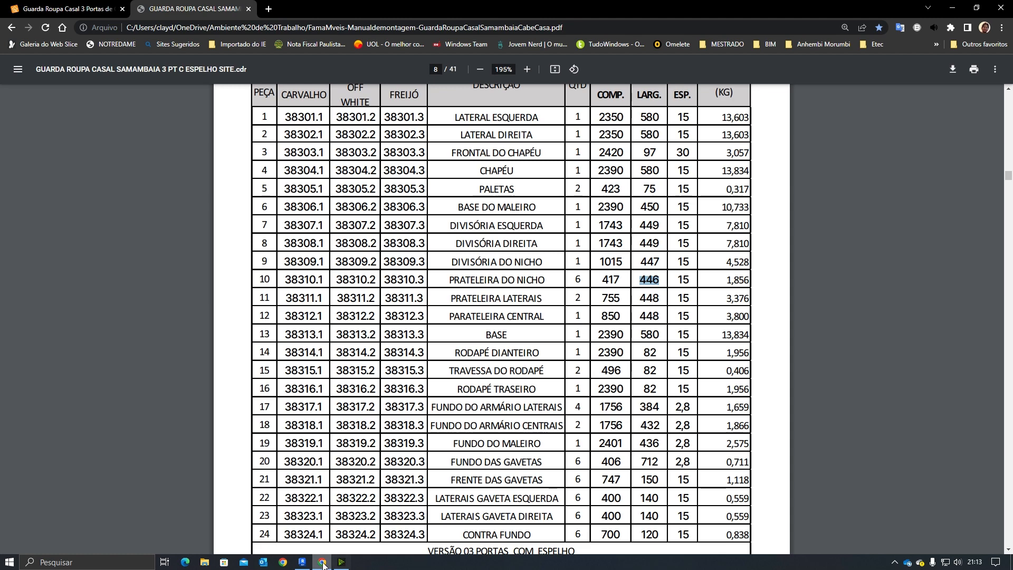
click(301, 561)
Step: Measure the width of the central niche in the front elevation
click(182, 97)
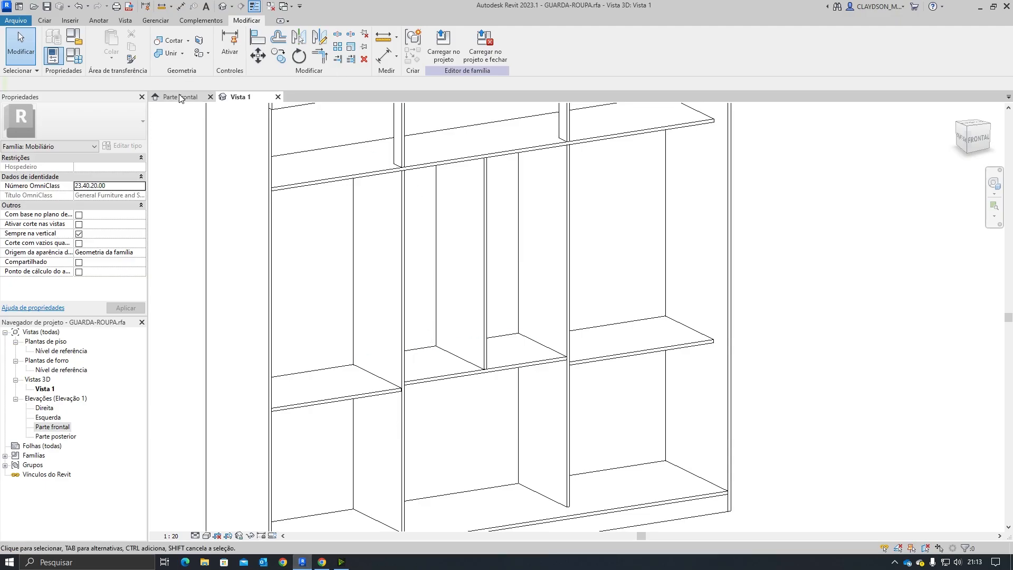
scroll(474, 401, up, 2)
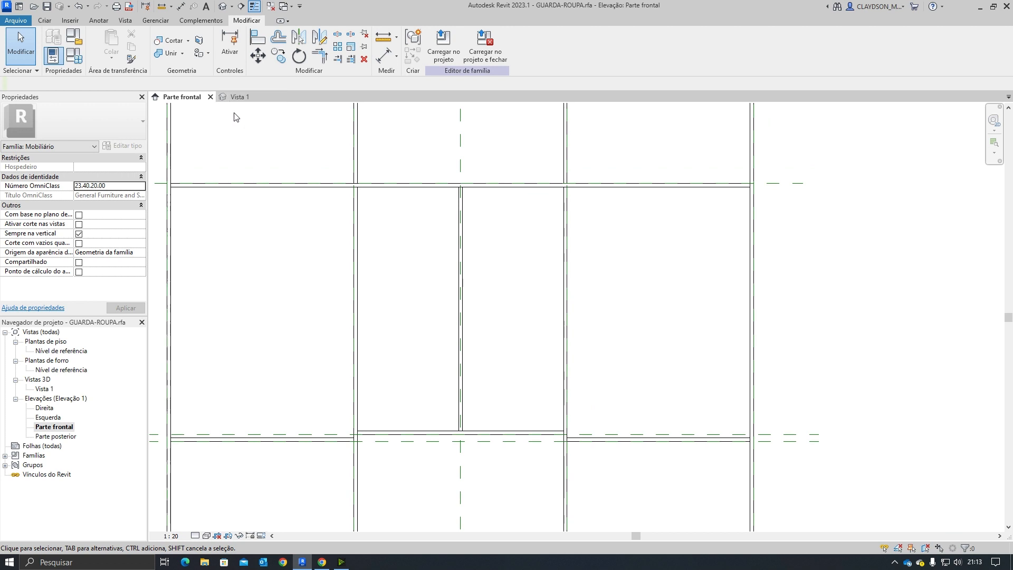
click(384, 36)
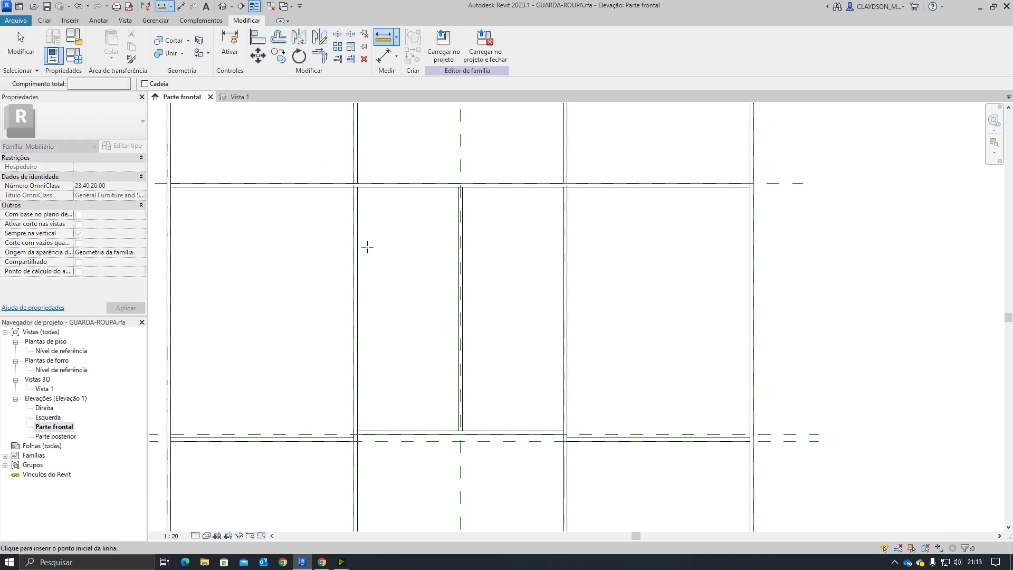
click(359, 240)
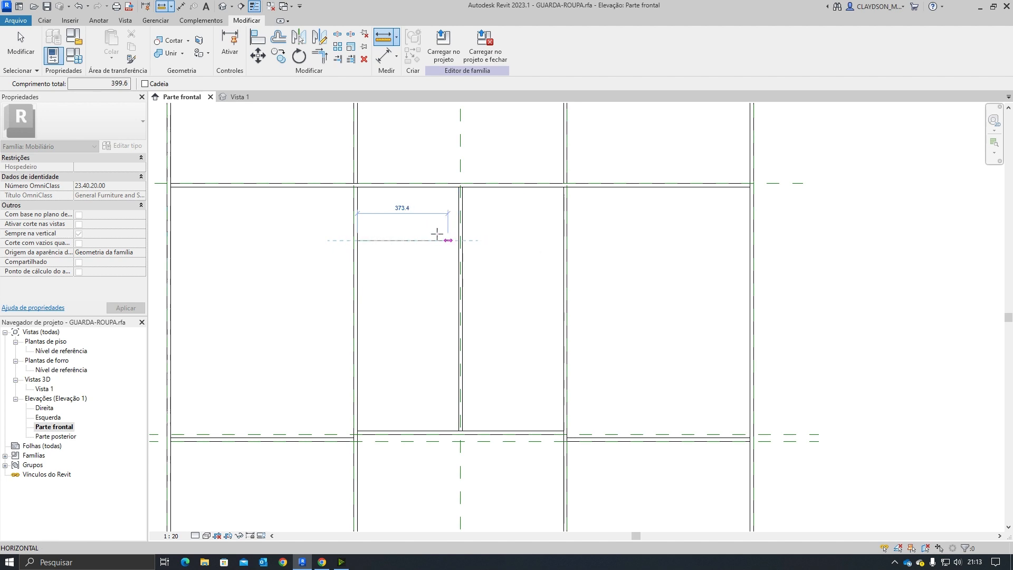
key(Escape)
key(Escape)
Step: Look up the niche shelf's length in the manual's parts list
click(322, 562)
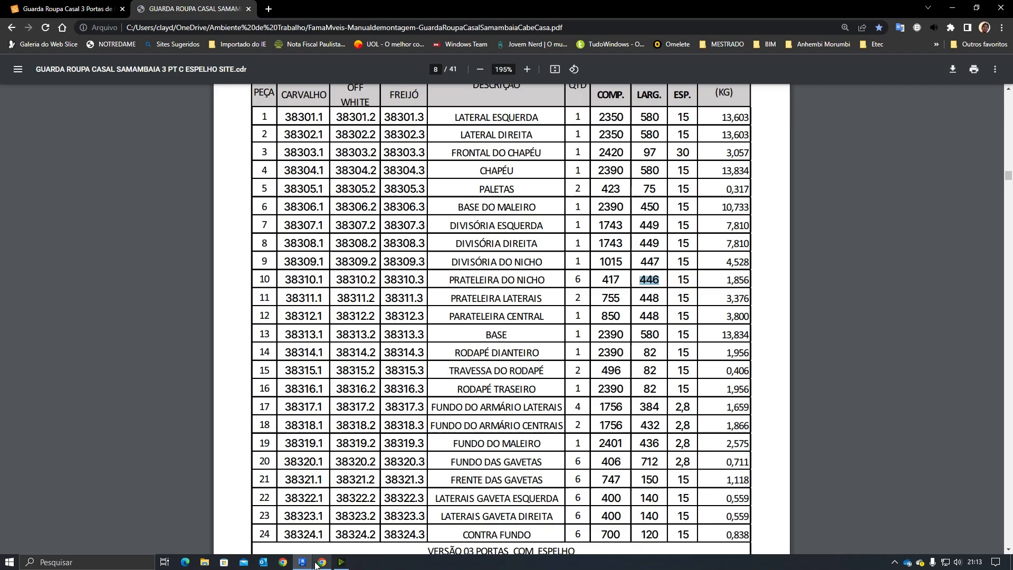
double_click(644, 280)
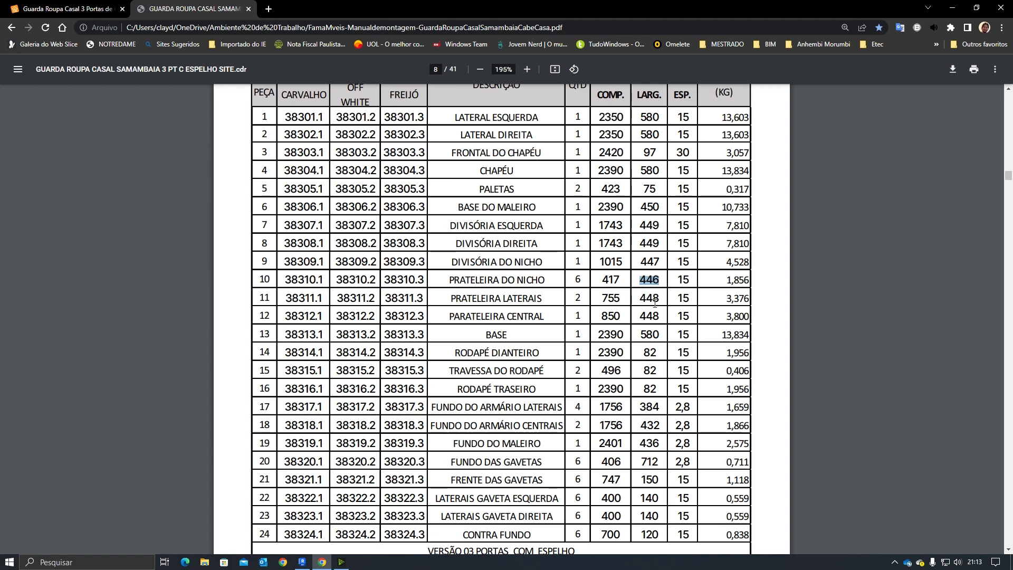
click(56, 13)
click(174, 9)
click(302, 562)
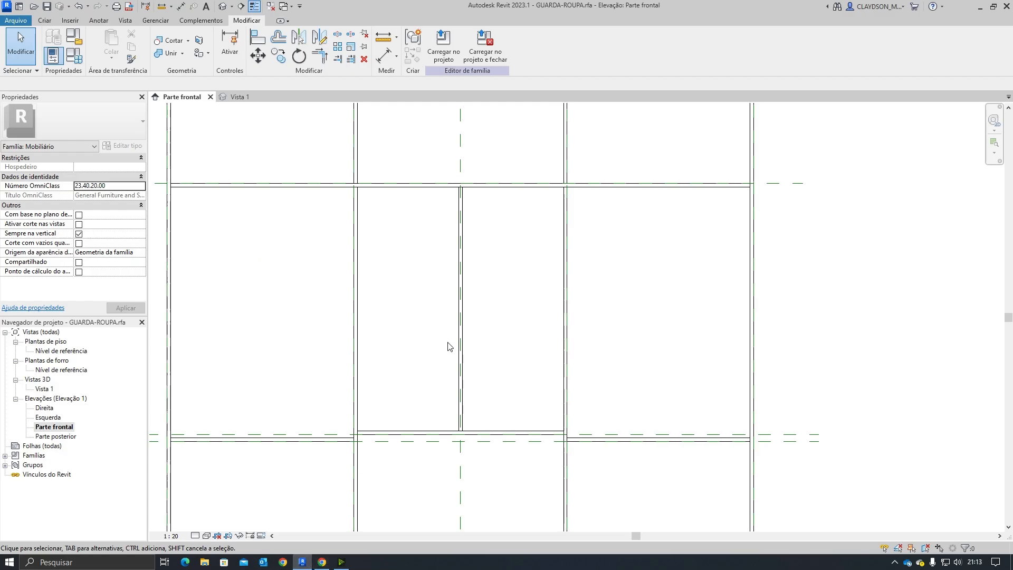
click(45, 20)
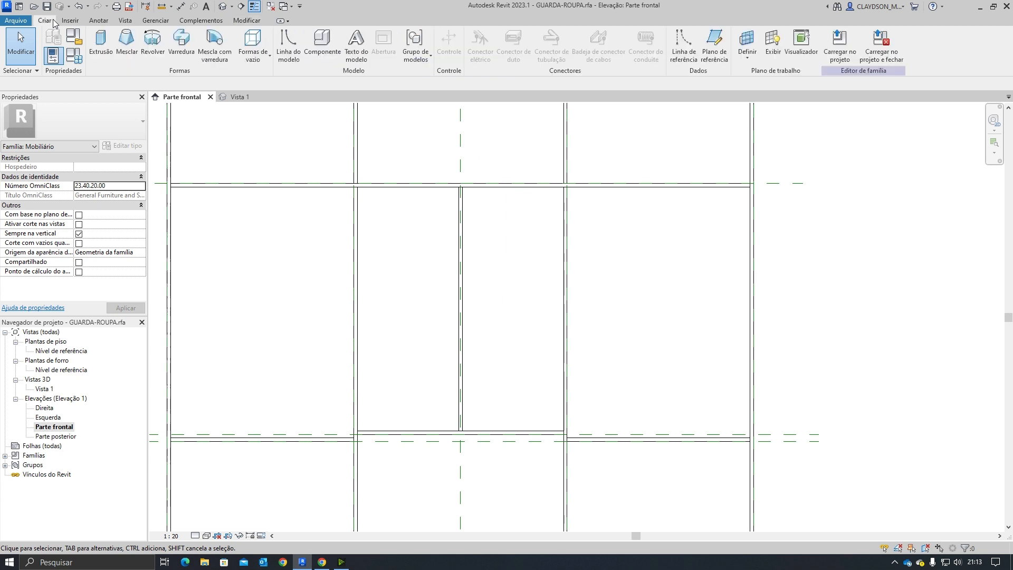
click(76, 48)
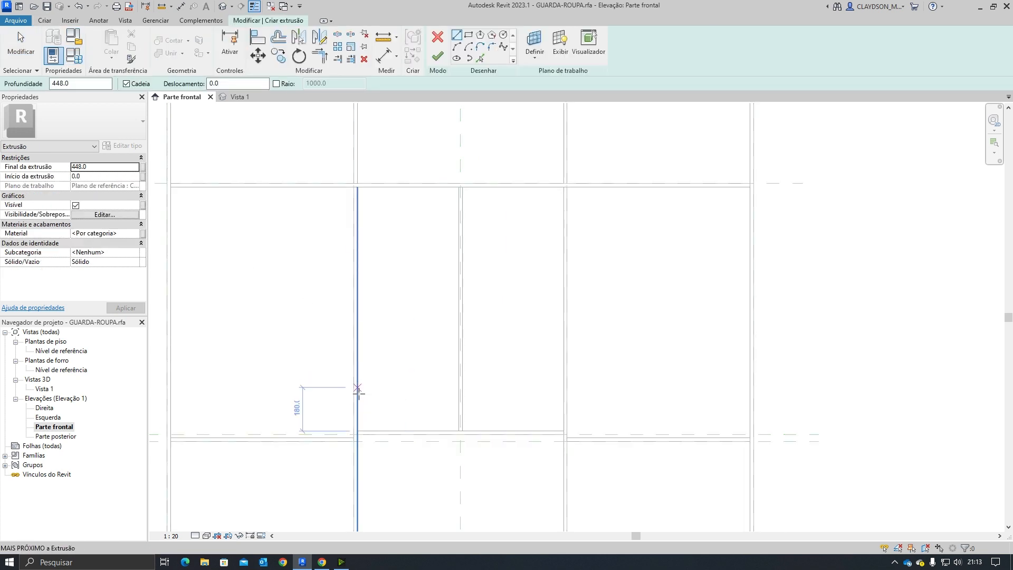
click(320, 563)
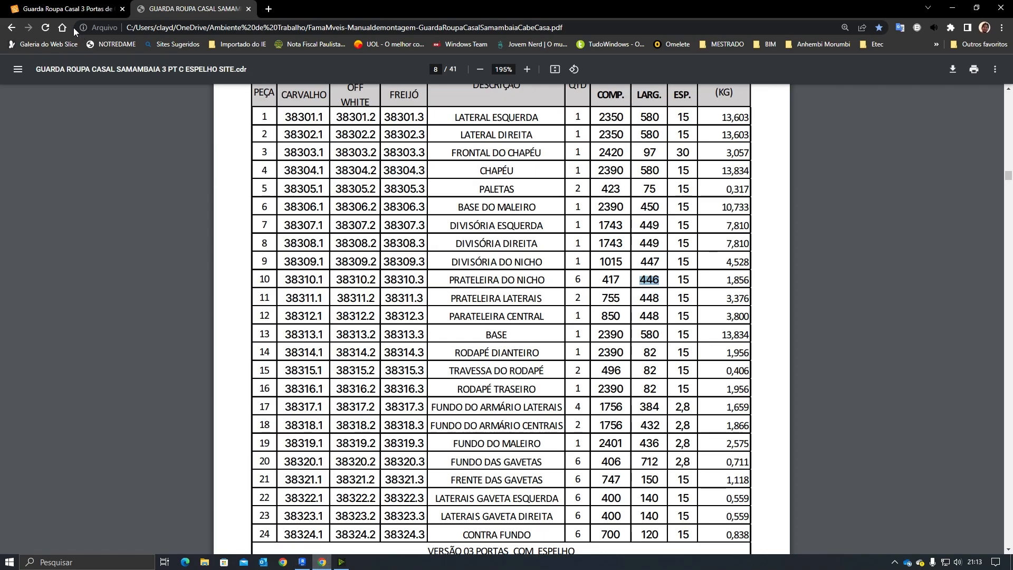
click(67, 9)
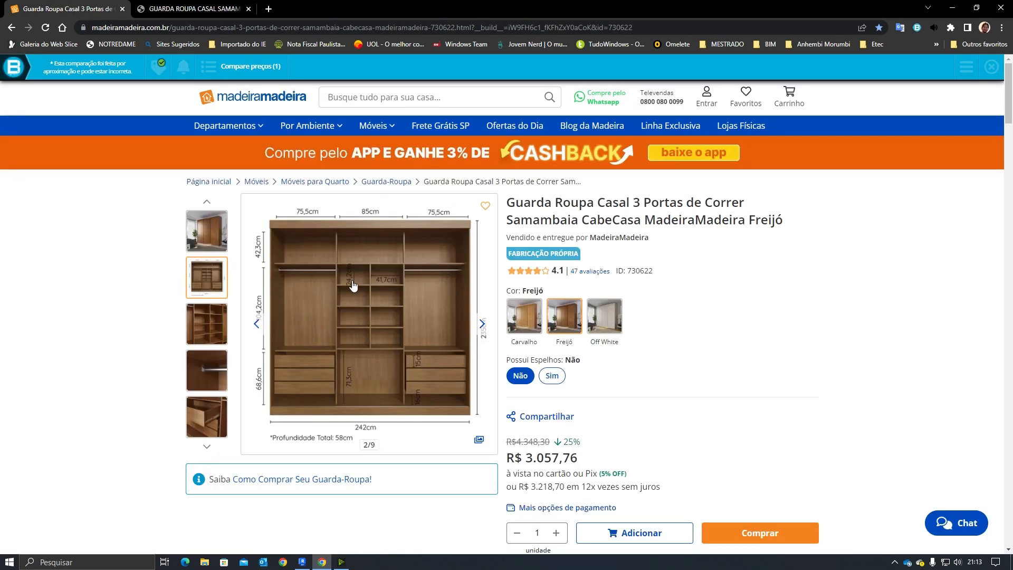
click(195, 6)
click(302, 562)
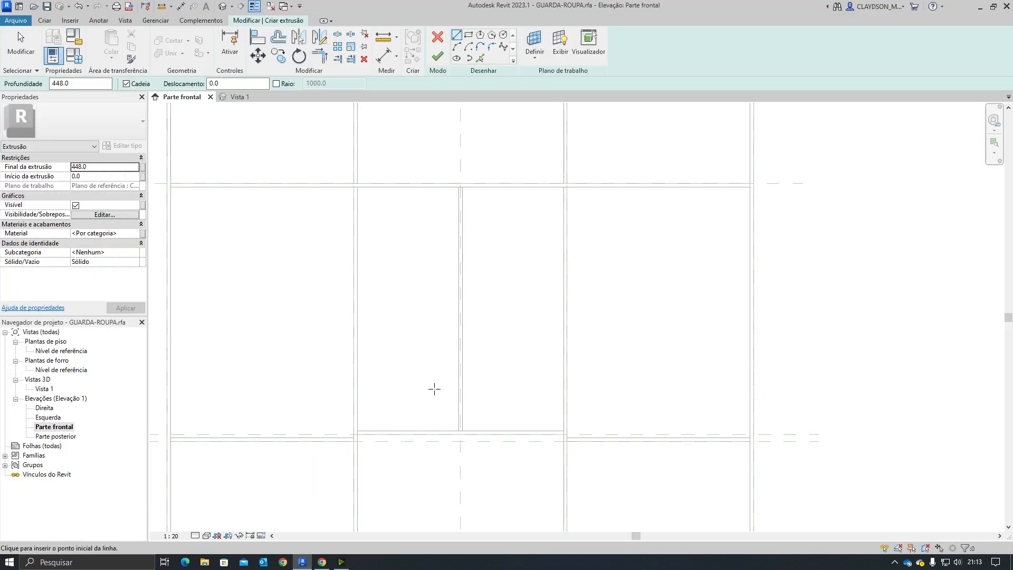
key(Escape)
click(437, 37)
click(431, 217)
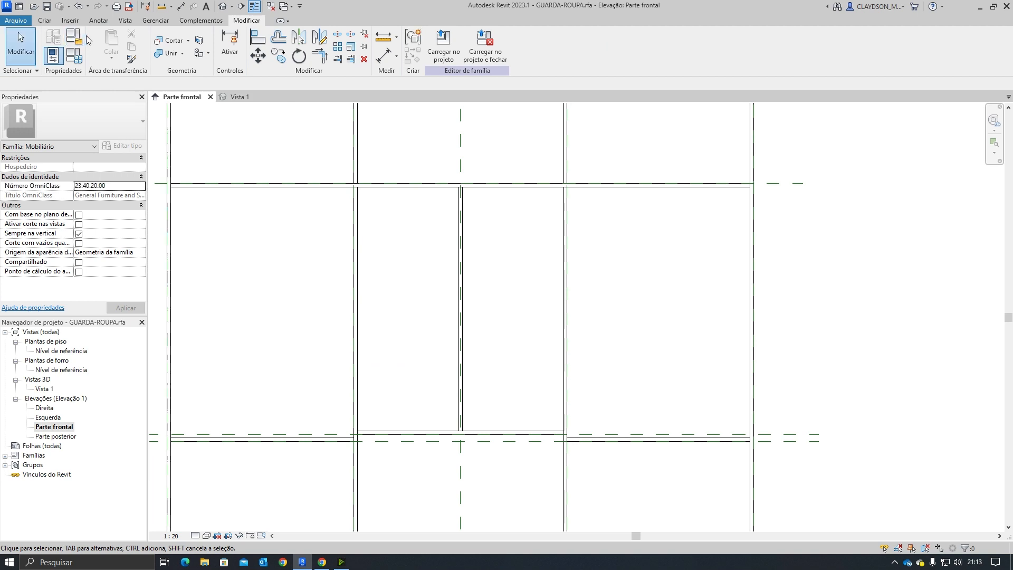
Step: Start an extrusion in the front elevation and draw the shelf profile's first edge 242 mm up the niche's left side
click(46, 20)
click(101, 47)
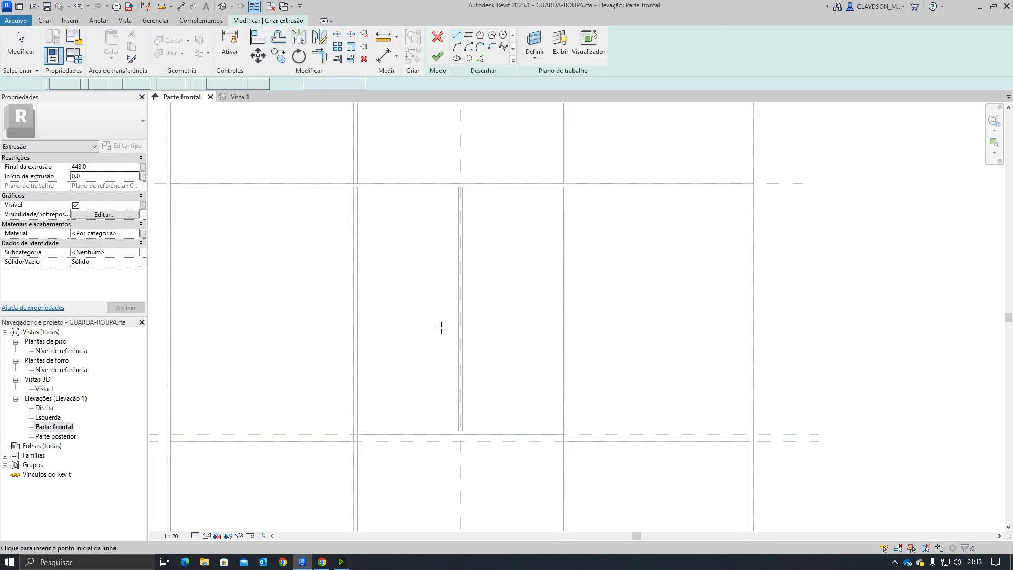
click(467, 38)
scroll(395, 457, up, 2)
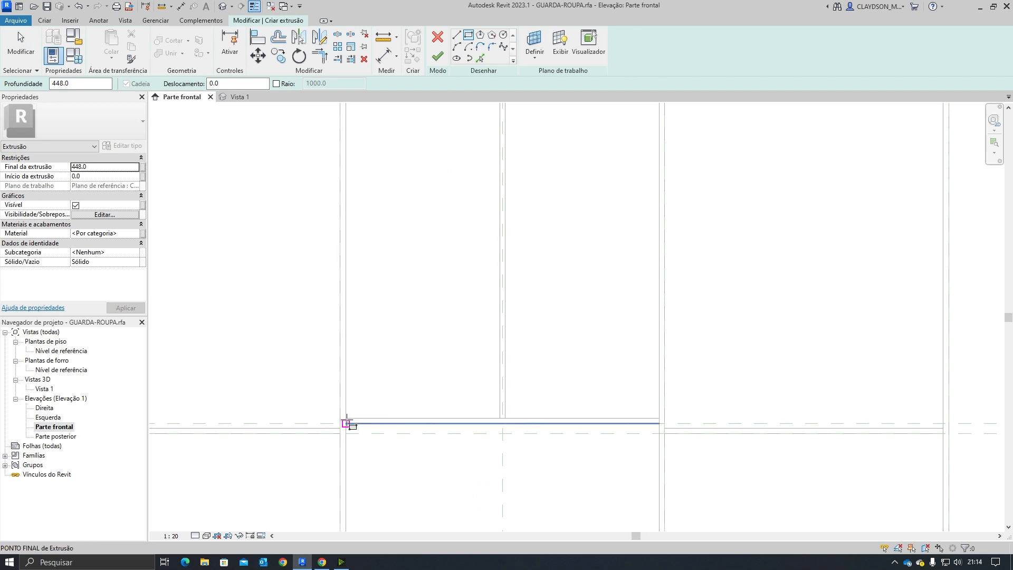
click(457, 35)
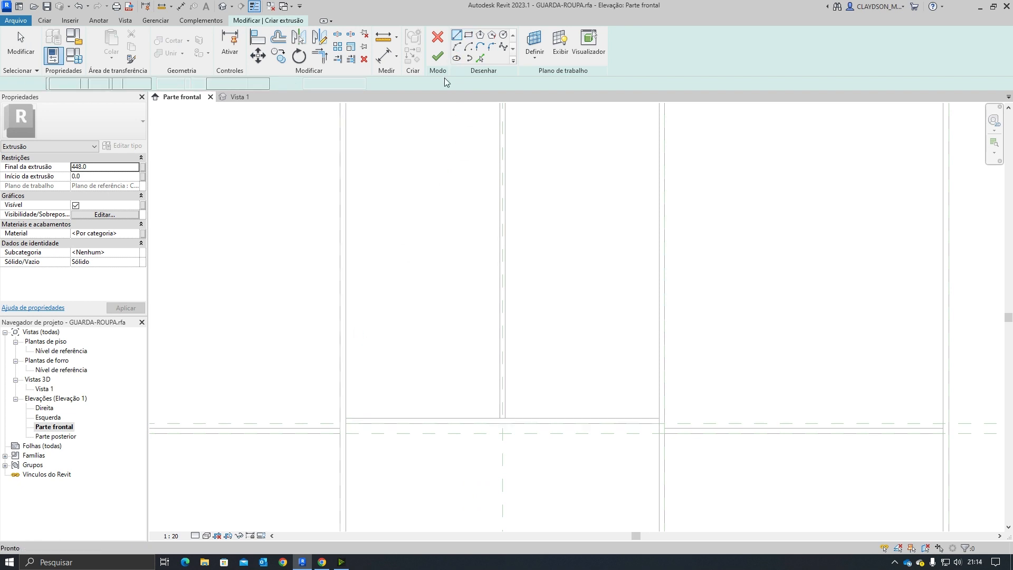
click(344, 418)
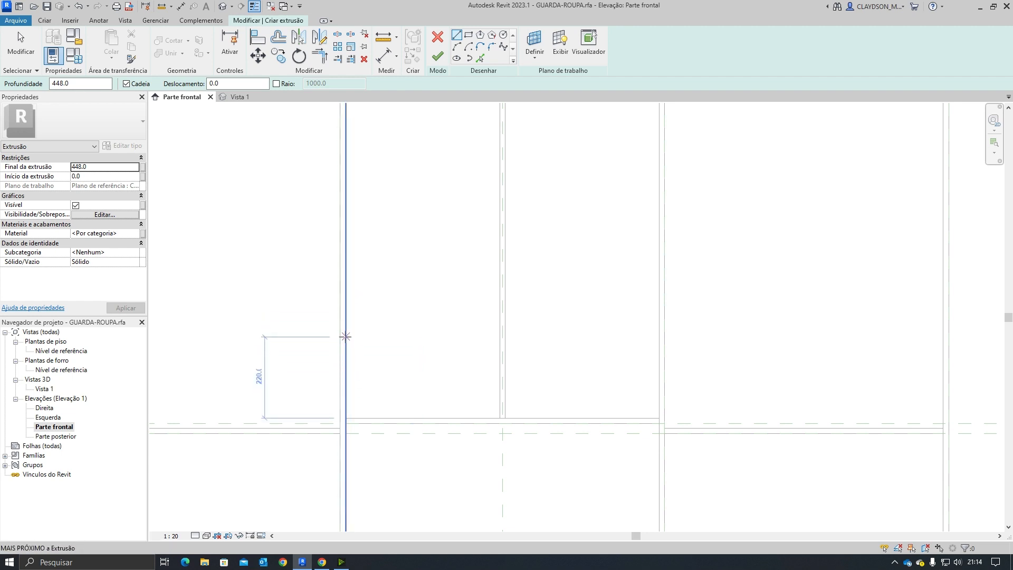
click(322, 562)
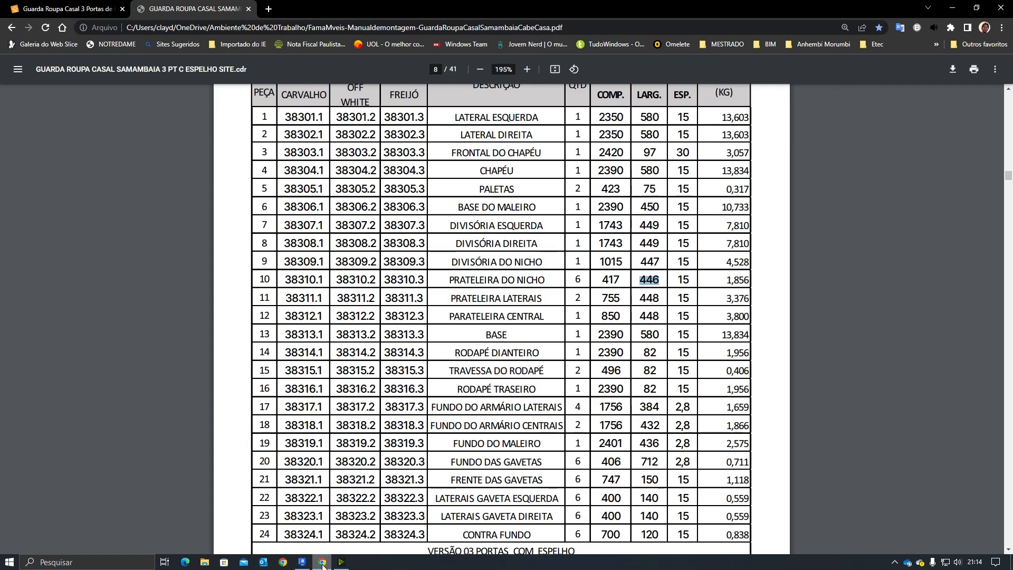
click(74, 8)
click(173, 11)
click(299, 562)
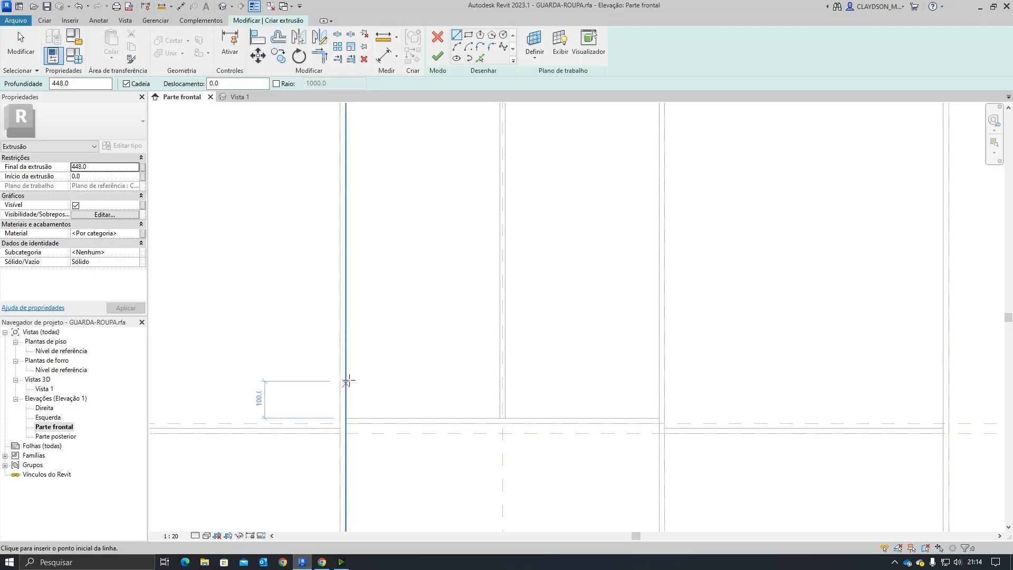
text(2)
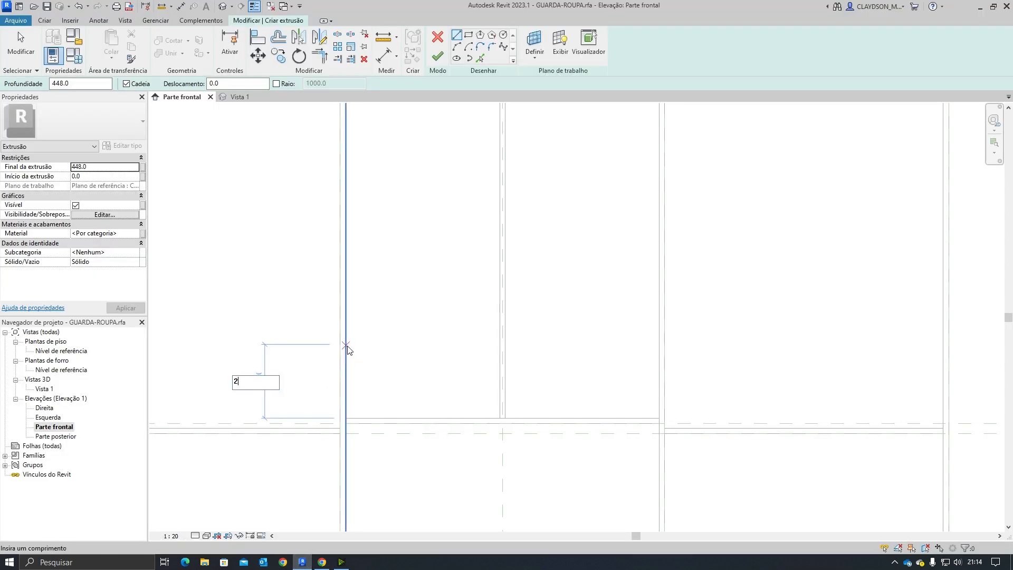
text(42)
key(Return)
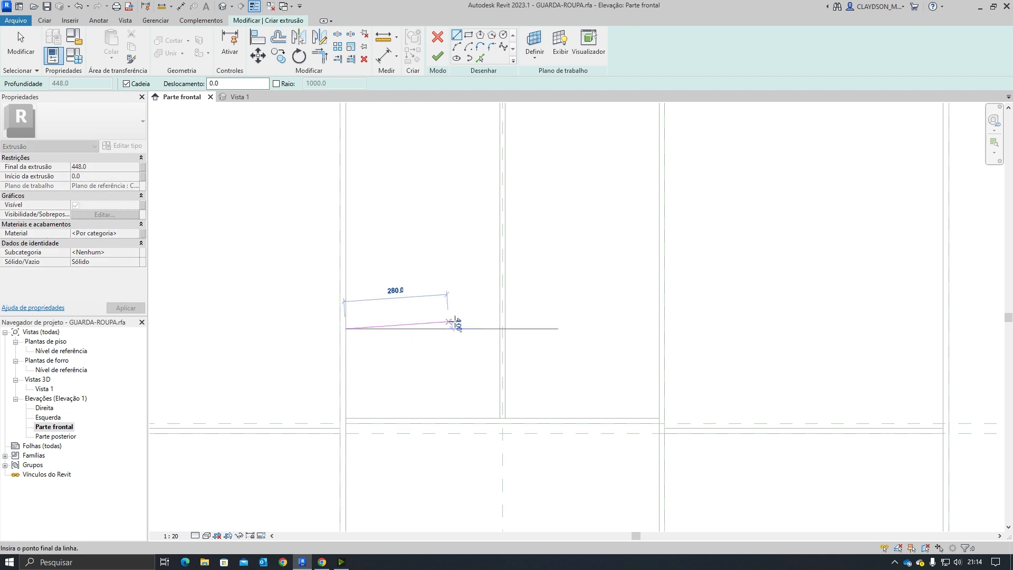
Step: Complete the 15 mm thick shelf outline across the niche to the divider and close it
click(500, 328)
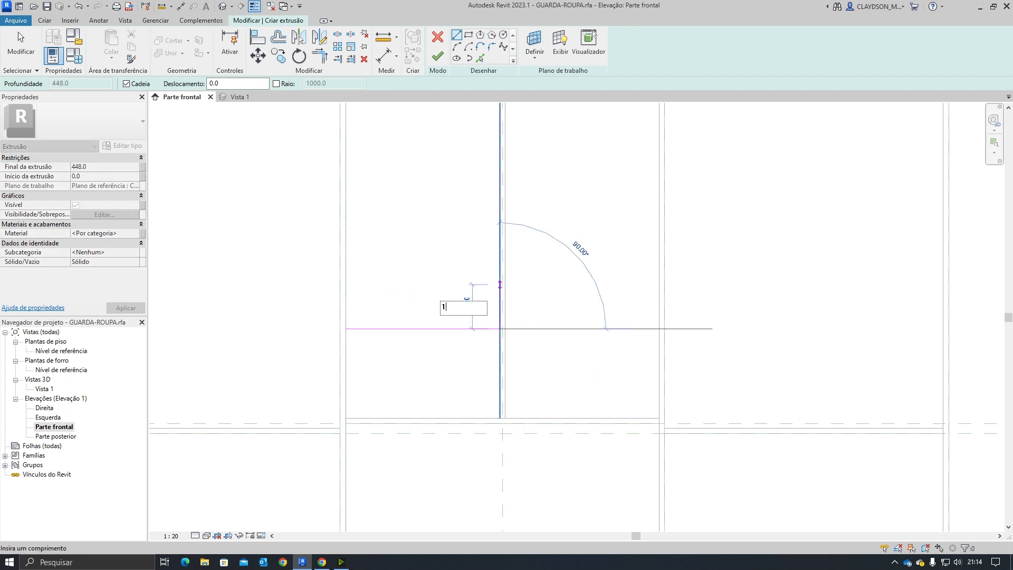
click(499, 323)
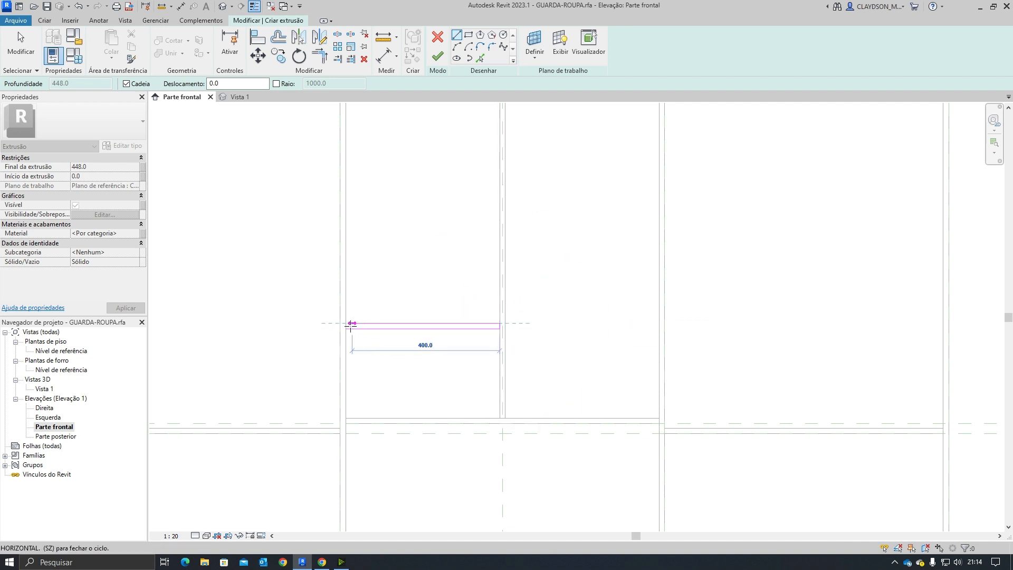
scroll(346, 323, up, 4)
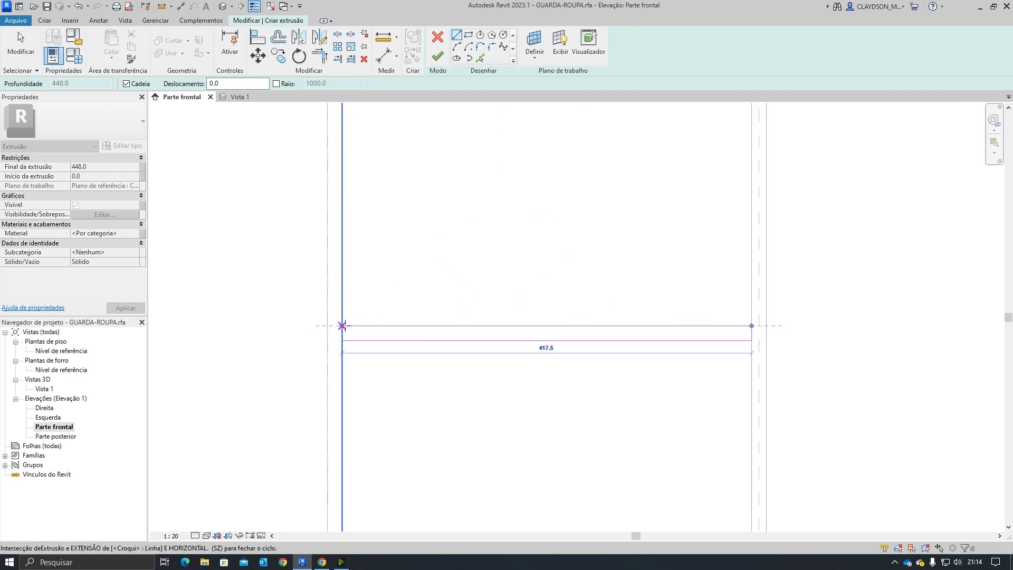
click(345, 323)
click(344, 339)
key(Escape)
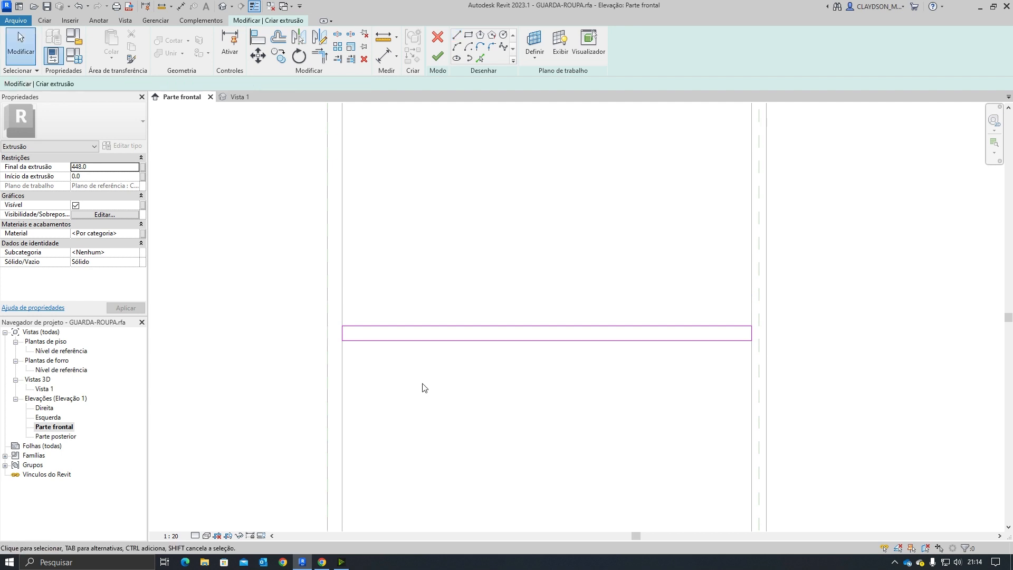
Step: Set the shelf's extrusion end to 446 mm and finish the niche shelf extrusion
scroll(421, 386, down, 4)
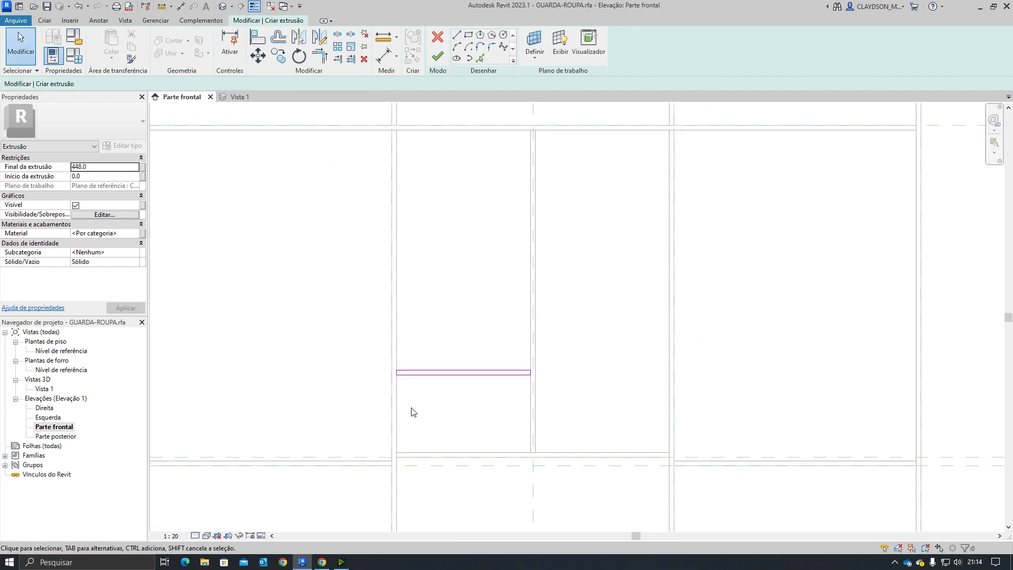
click(322, 561)
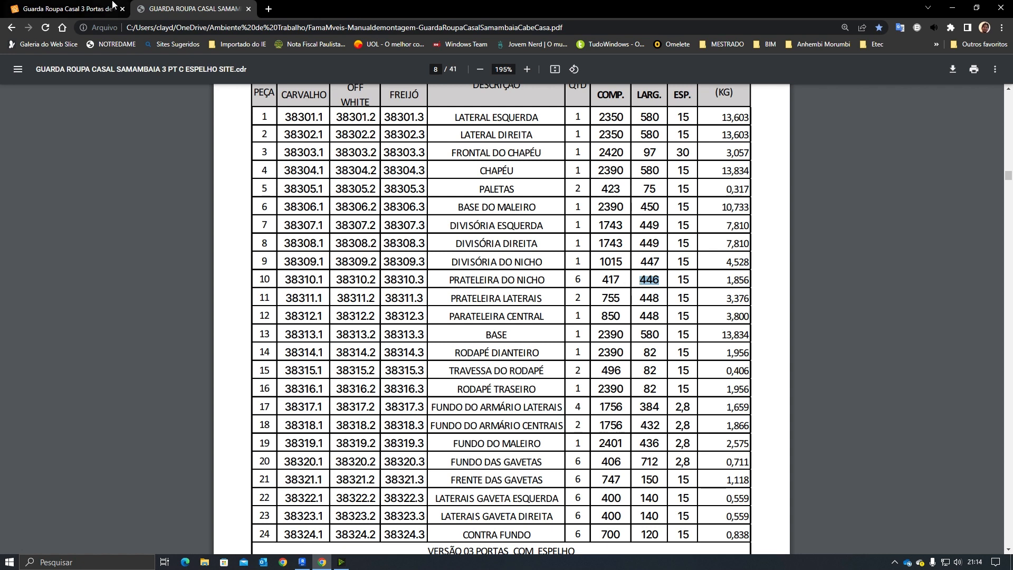
click(302, 562)
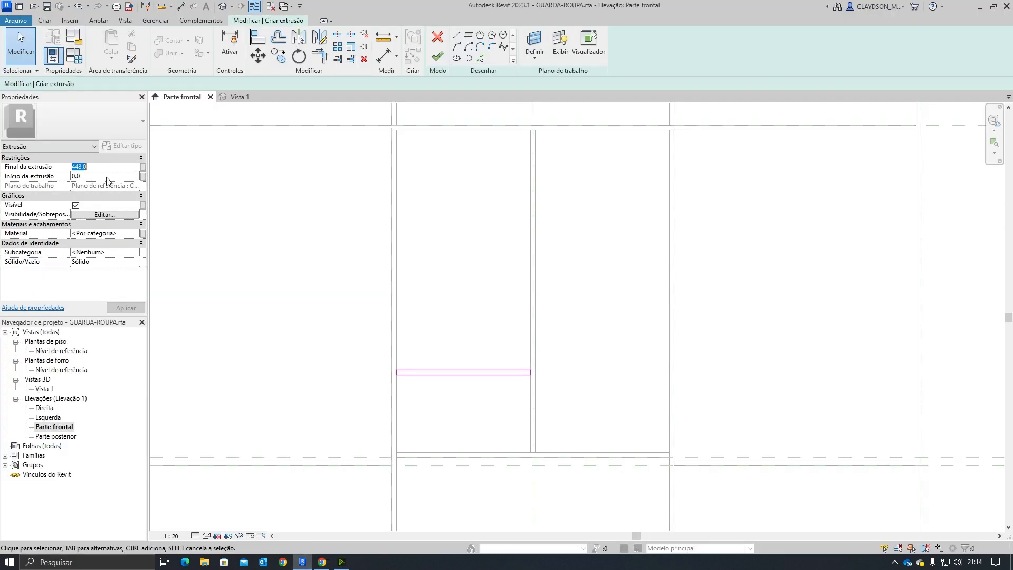
text(44)
click(437, 56)
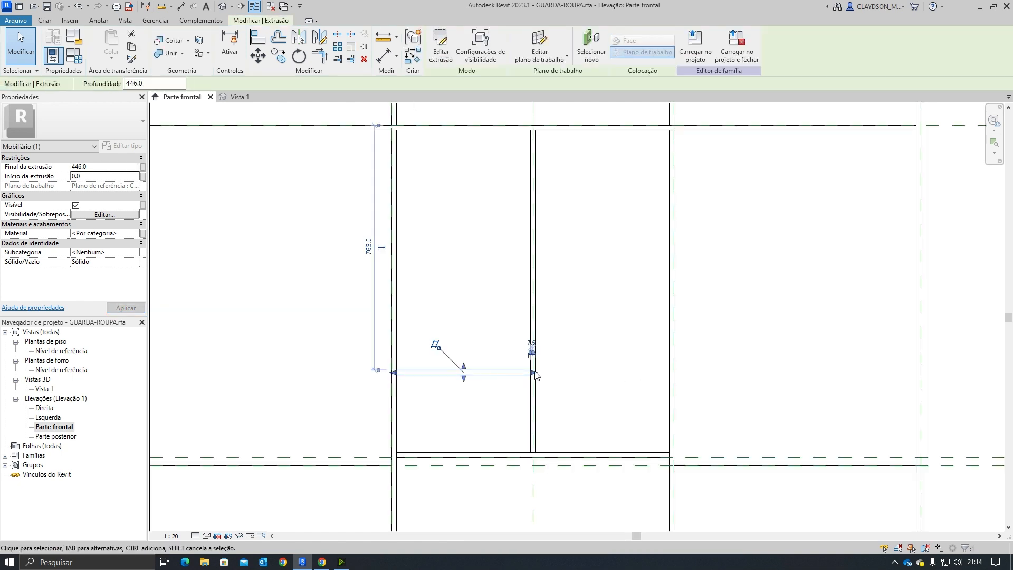
click(376, 382)
scroll(253, 416, down, 2)
middle_drag(253, 425, 270, 426)
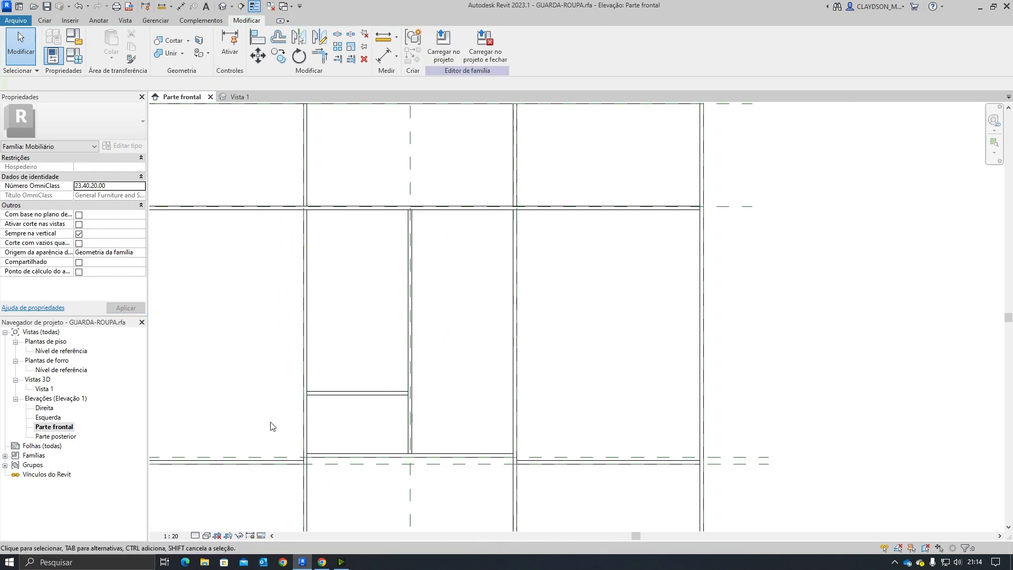
middle_drag(370, 432, 398, 431)
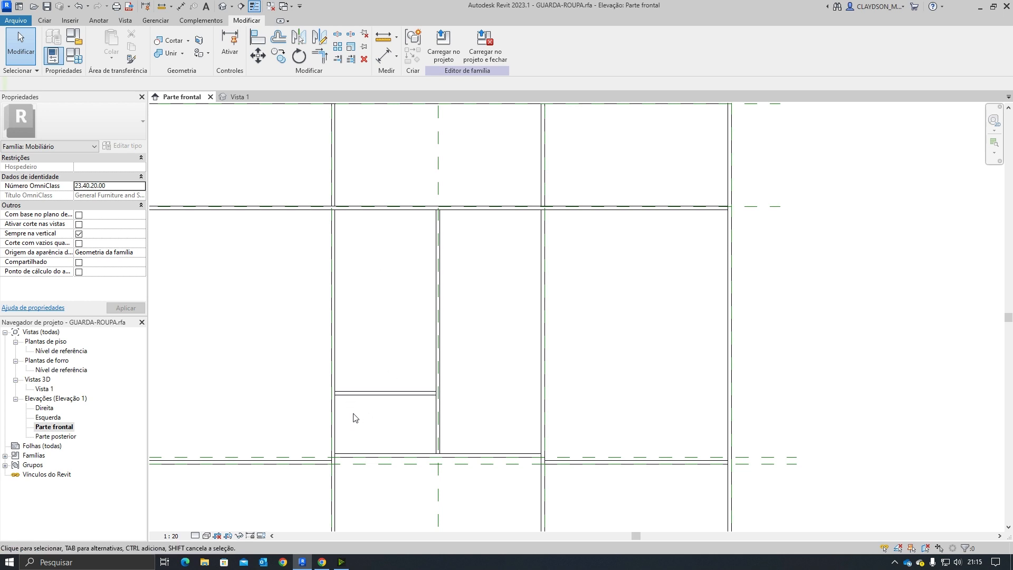
Step: Copy the niche shelf upward twice with the Copy tool, entering 24 as the offset each time
middle_drag(354, 417, 417, 412)
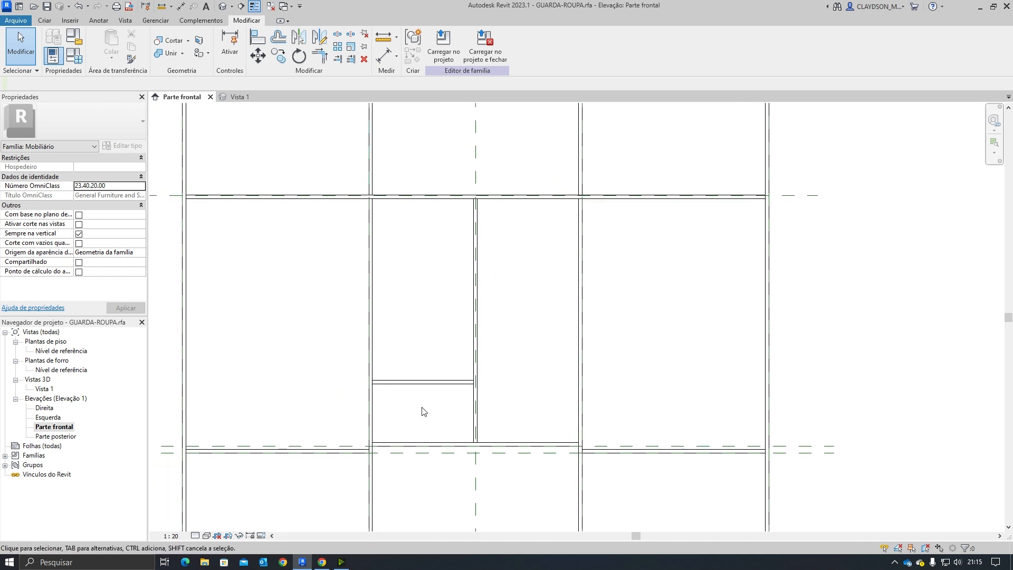
click(407, 389)
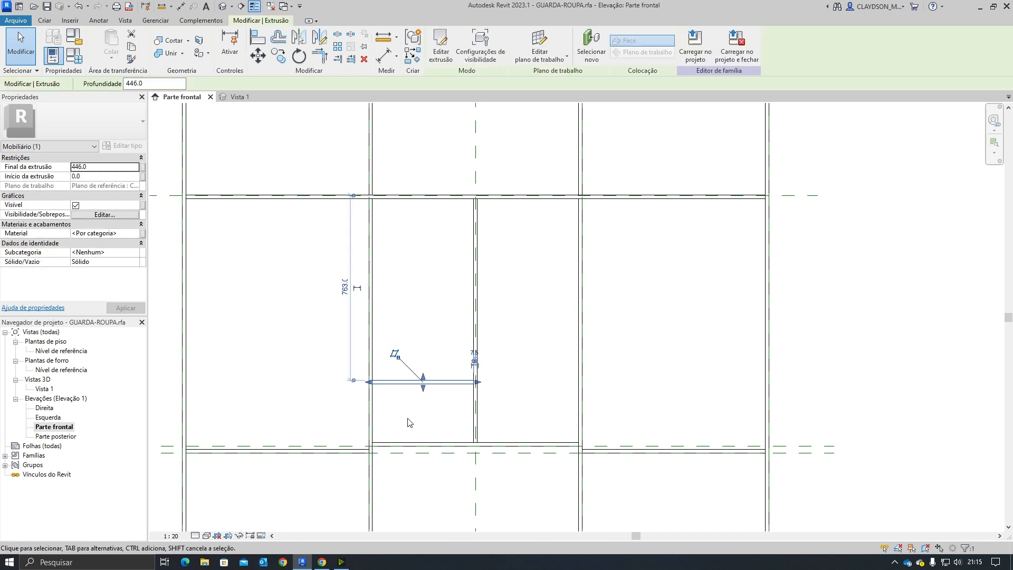
click(279, 55)
click(371, 382)
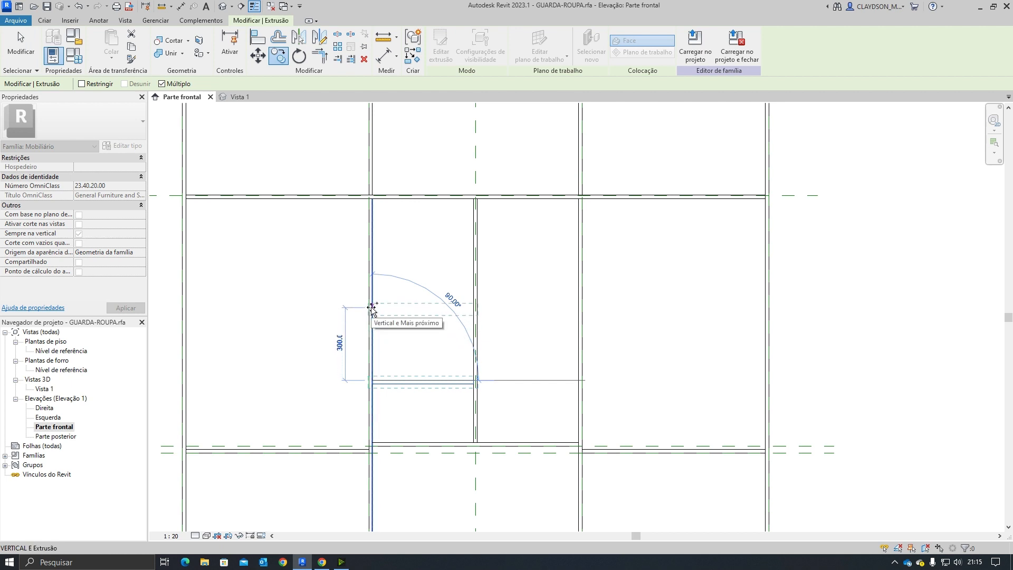
text(242)
key(Return)
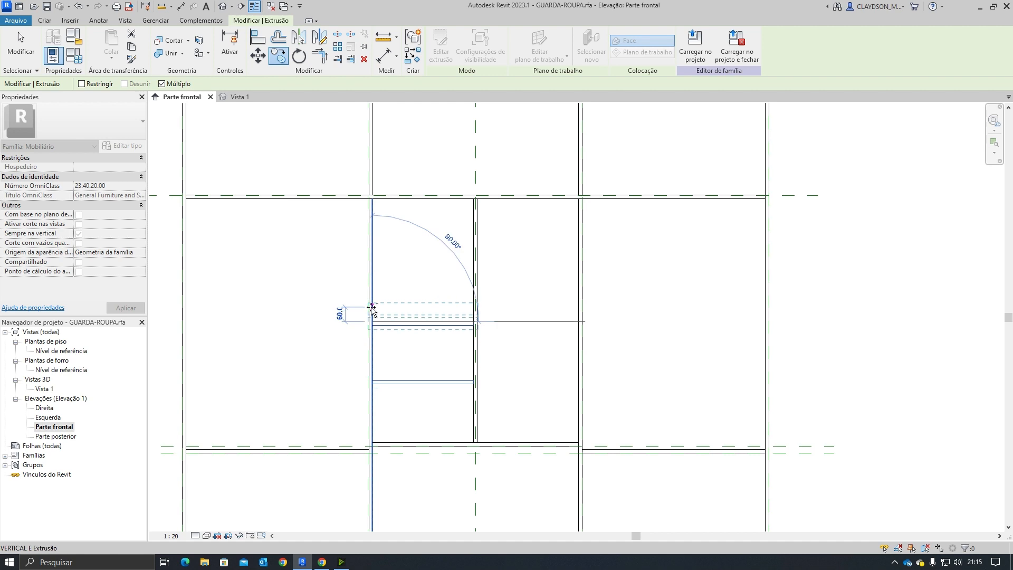
text(242)
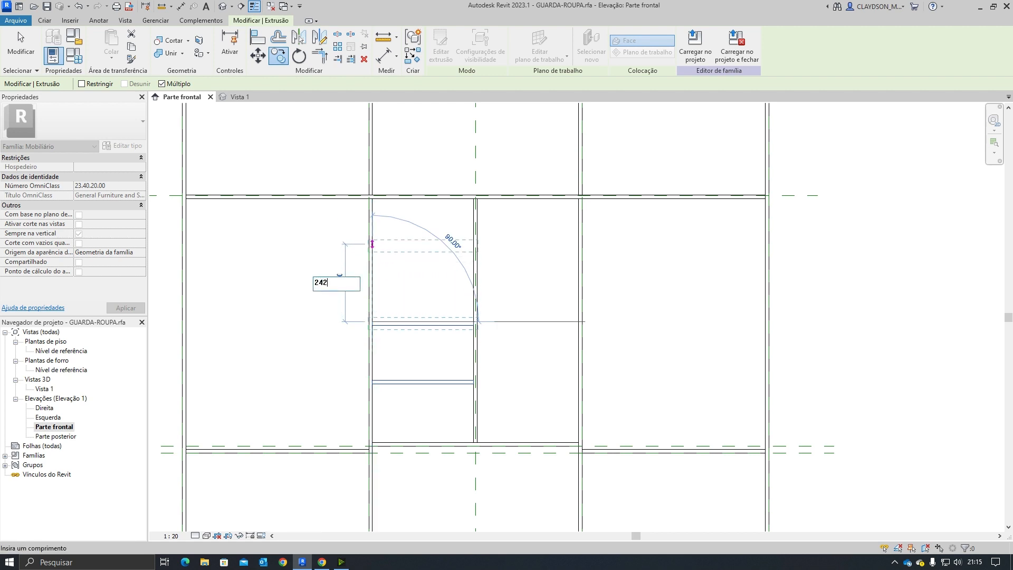
key(Return)
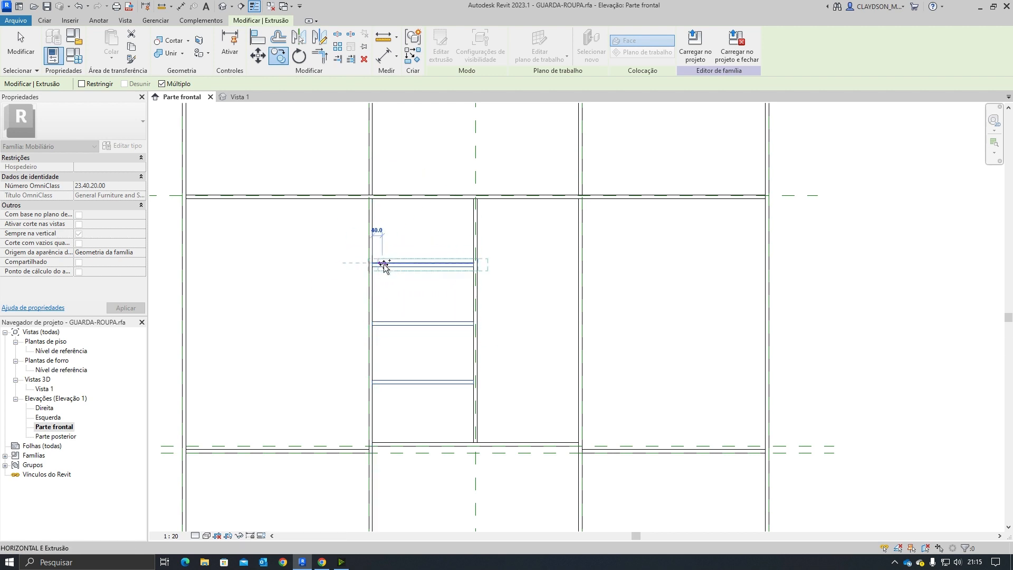
key(Escape)
key(Escape)
Step: Try setting the copied shelf's distance from the niche top to 24.2, then undo it
click(398, 265)
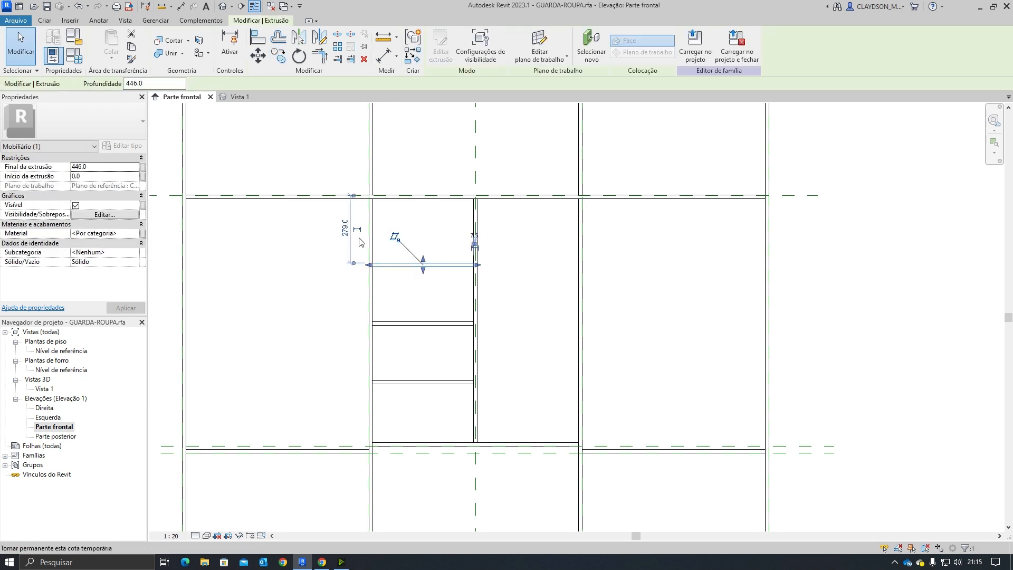
scroll(343, 235, up, 2)
middle_drag(434, 363, 418, 329)
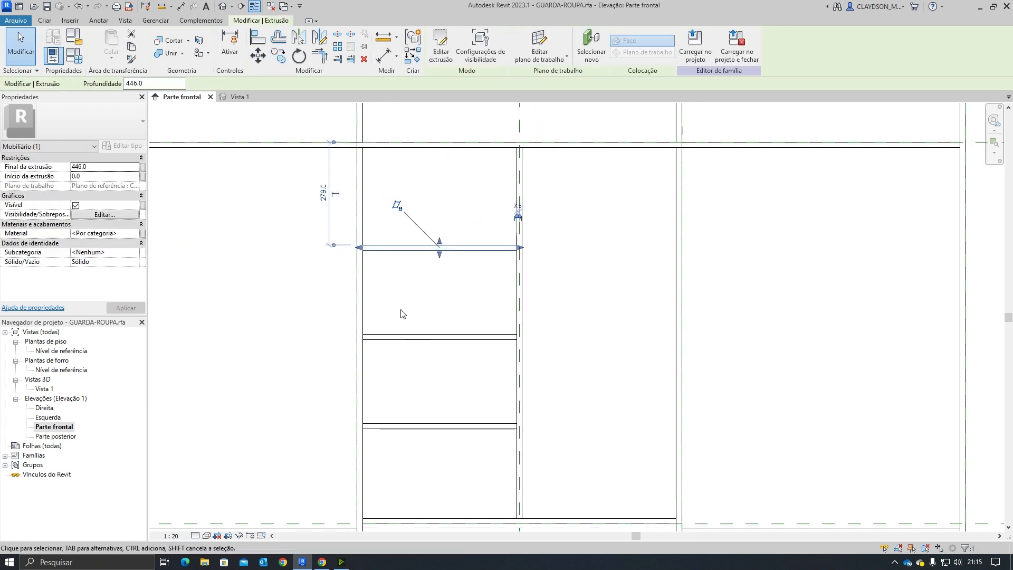
click(325, 196)
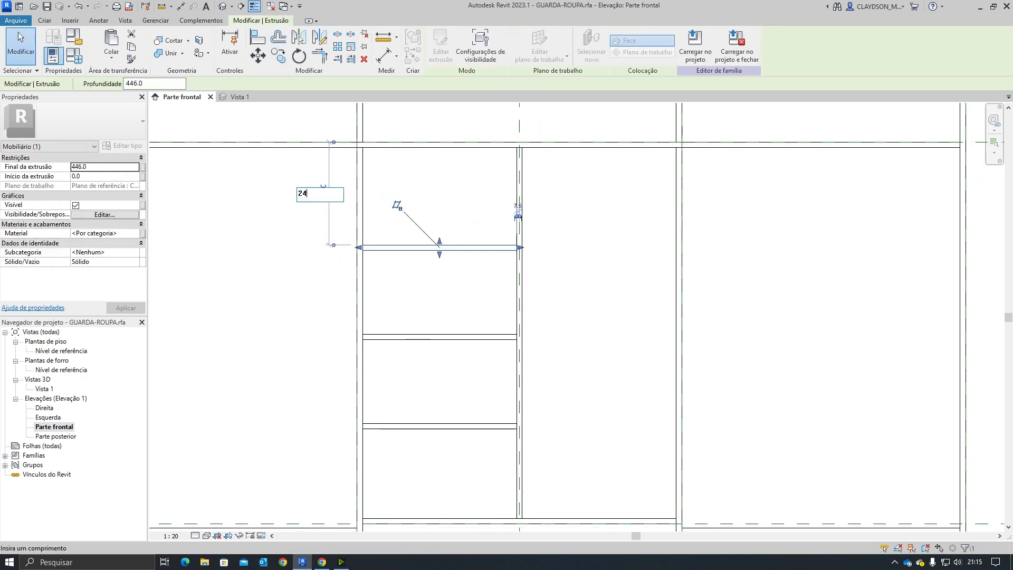
text(24.2)
key(Return)
key(Escape)
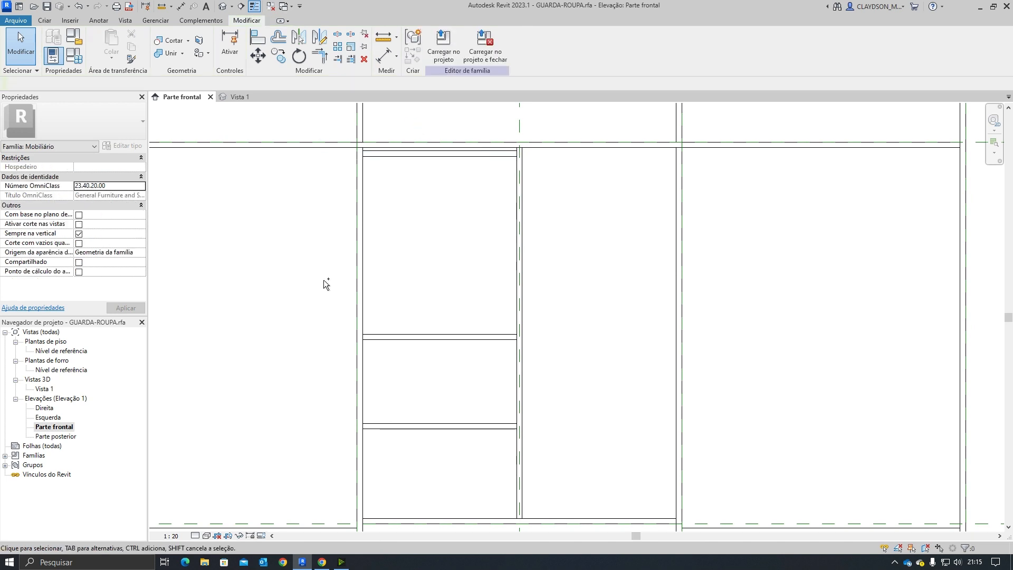
key(ctrl+z)
Step: Set the upper copied shelf's distance from the niche top to 242 mm
click(396, 251)
click(321, 193)
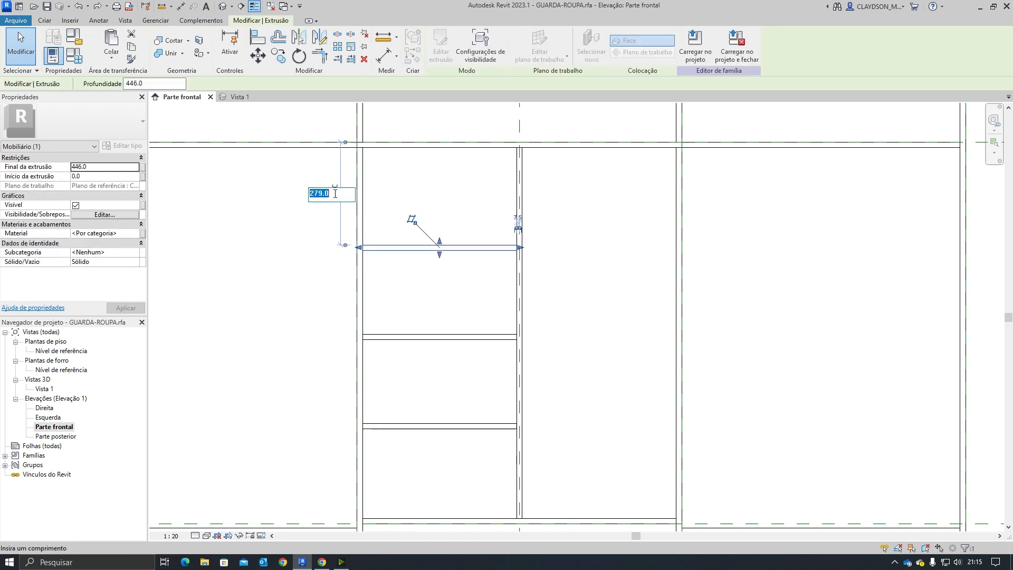
text(242)
key(Return)
key(Escape)
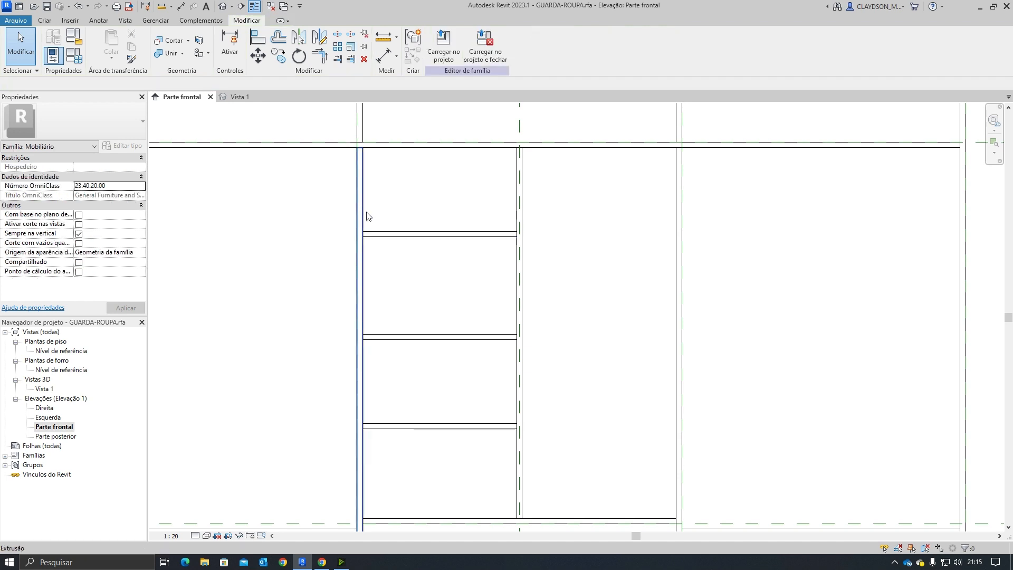
click(393, 233)
key(Escape)
Step: Position the second copied shelf 242 mm below the shelf above it
click(426, 337)
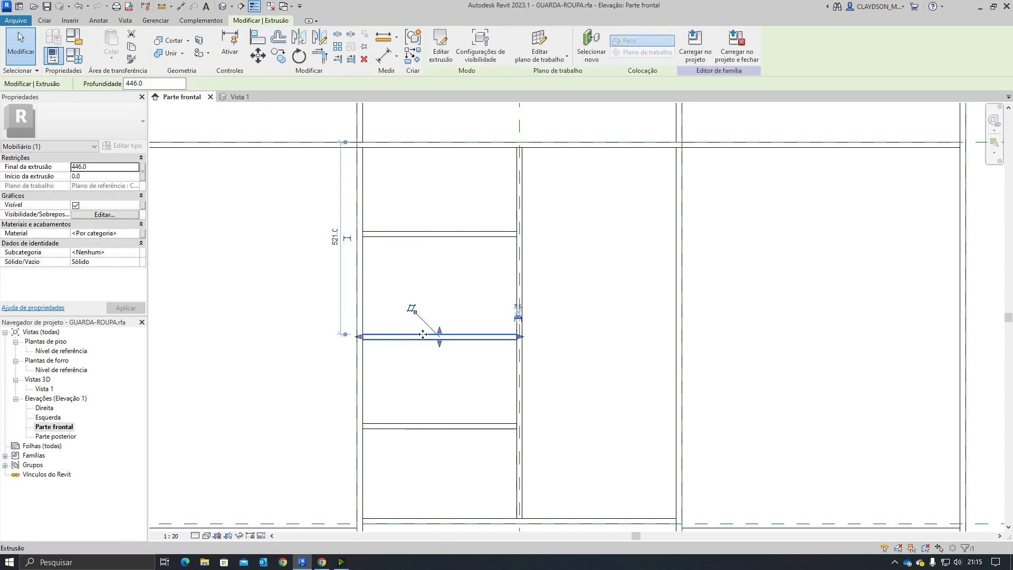
drag(344, 147, 346, 236)
click(336, 286)
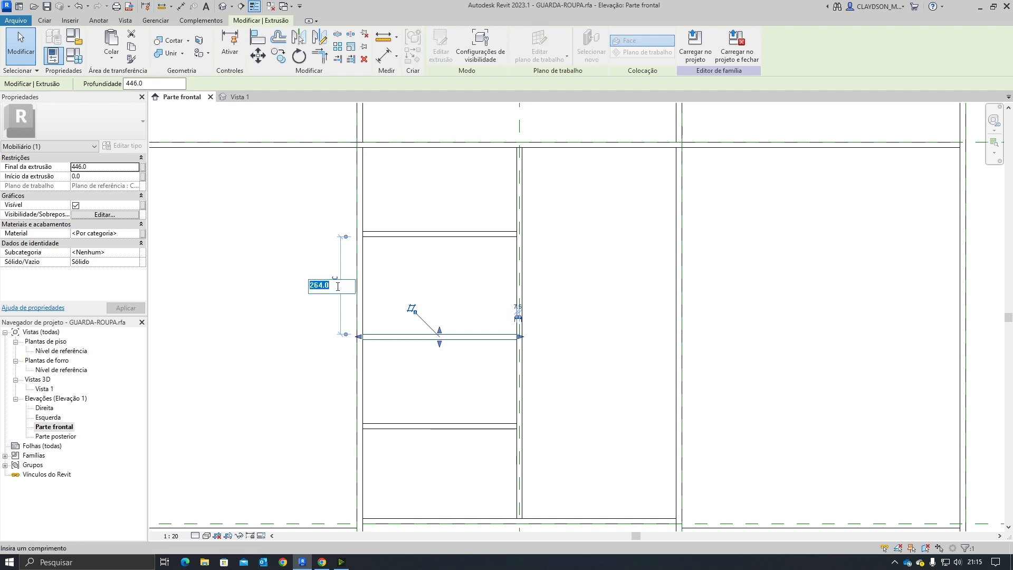
text(24.2)
key(Return)
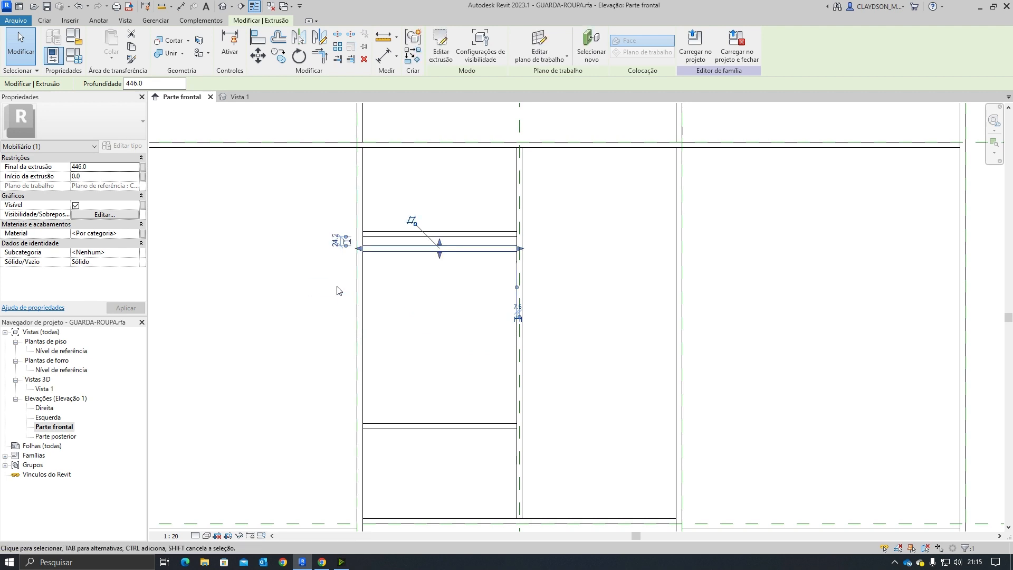
click(335, 240)
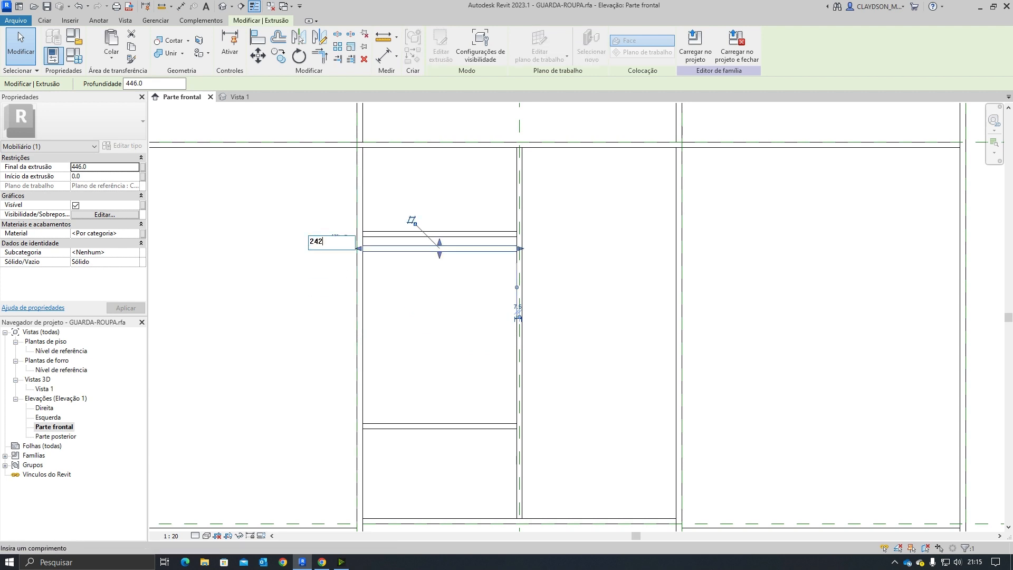
key(Return)
key(Escape)
Step: Examine the vertical spacings between the niche shelves using their temporary dimensions
click(417, 332)
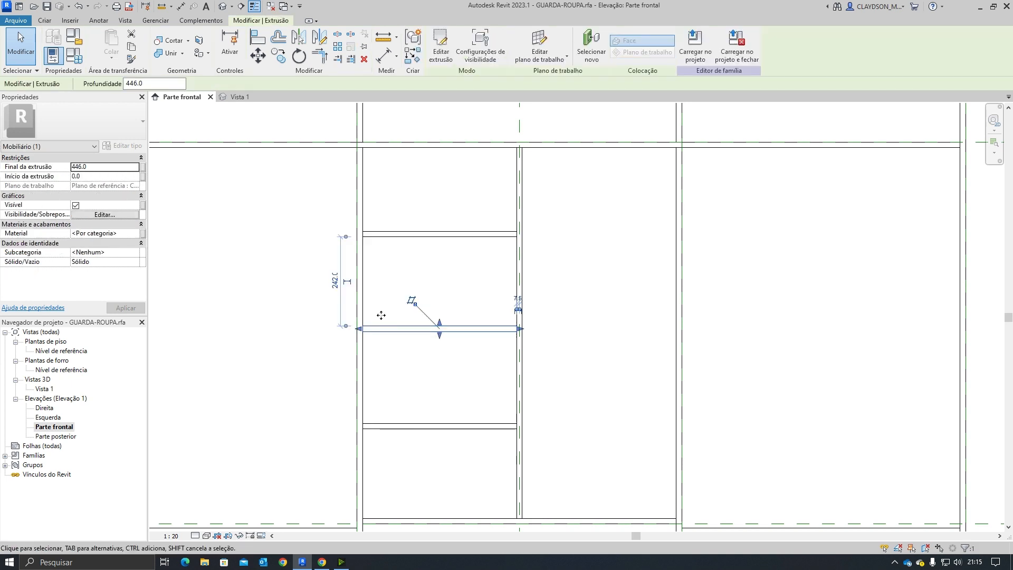
drag(368, 388, 374, 332)
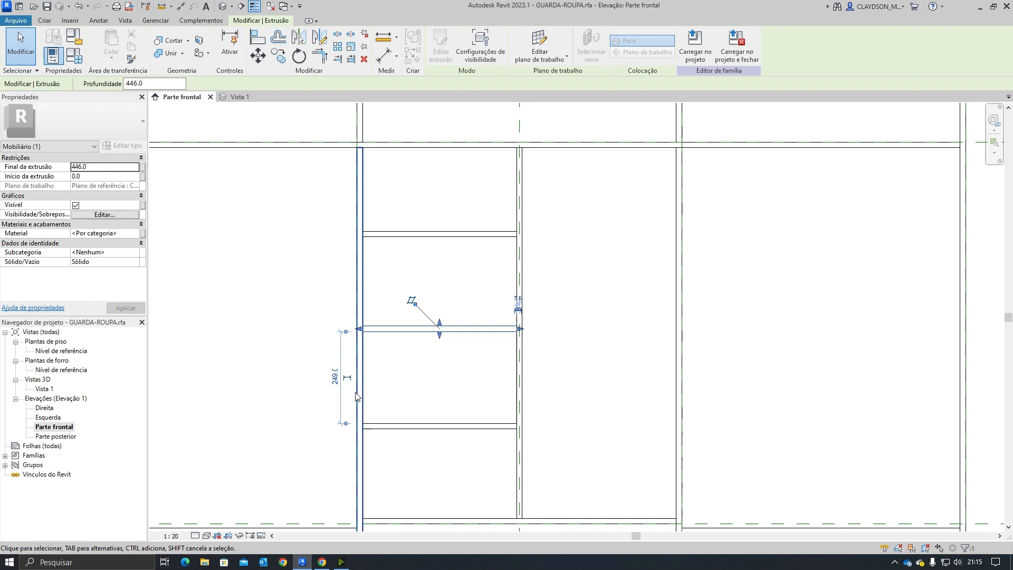
click(309, 446)
click(377, 426)
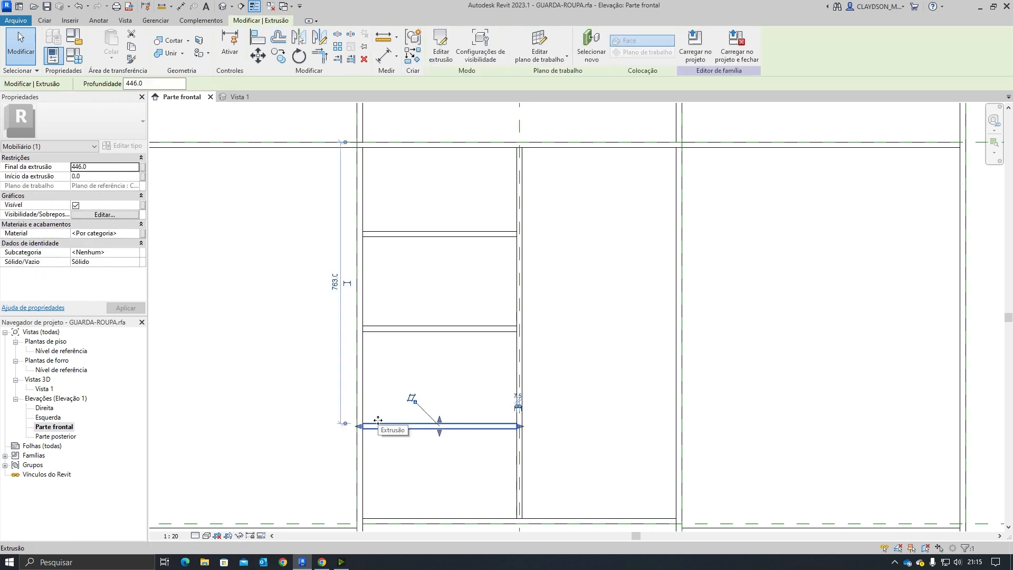
click(404, 388)
scroll(388, 377, down, 3)
scroll(399, 440, down, 1)
middle_drag(400, 440, 338, 426)
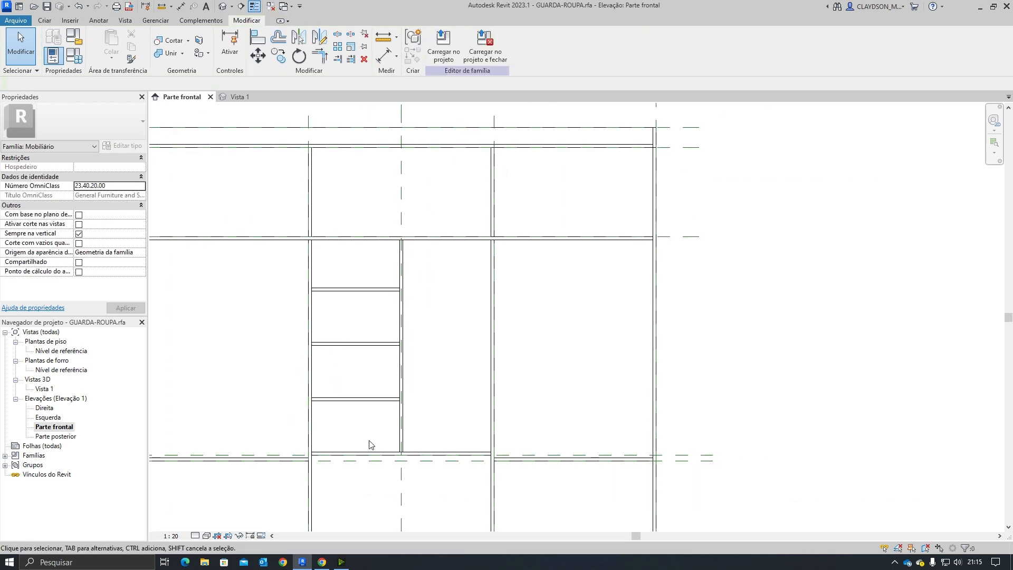
scroll(369, 441, up, 2)
click(353, 456)
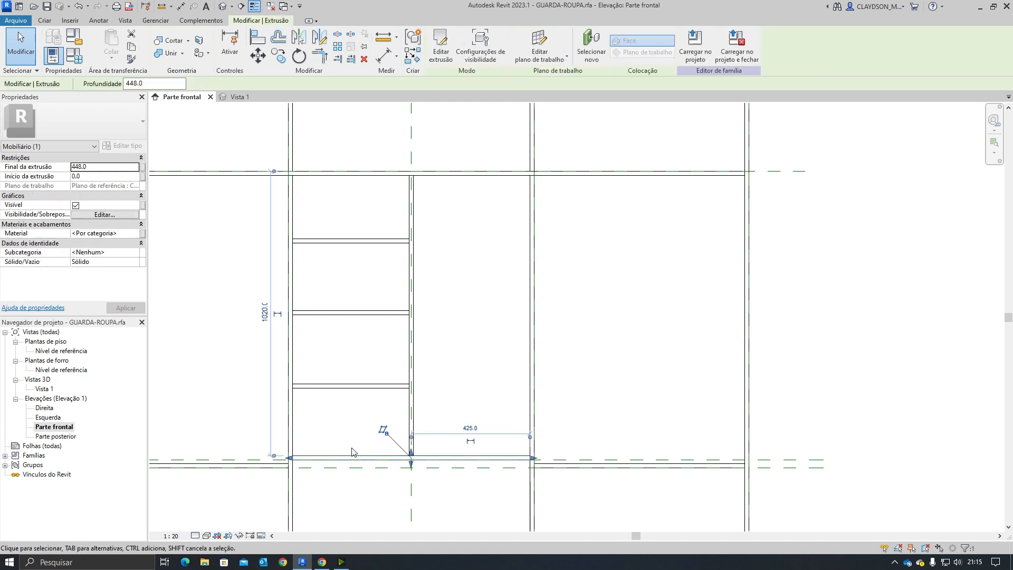
drag(281, 184, 317, 384)
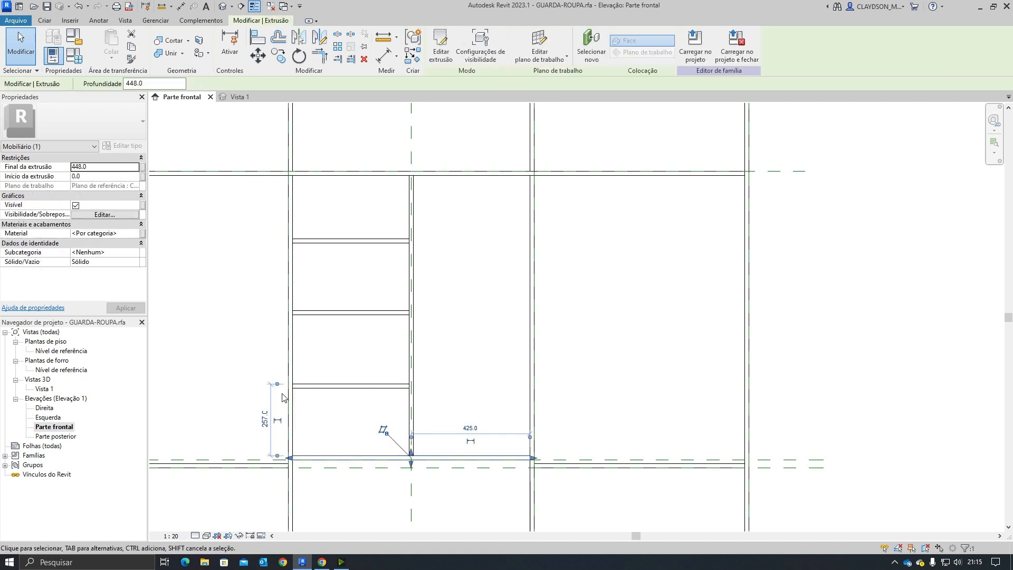
drag(300, 396, 304, 403)
click(317, 386)
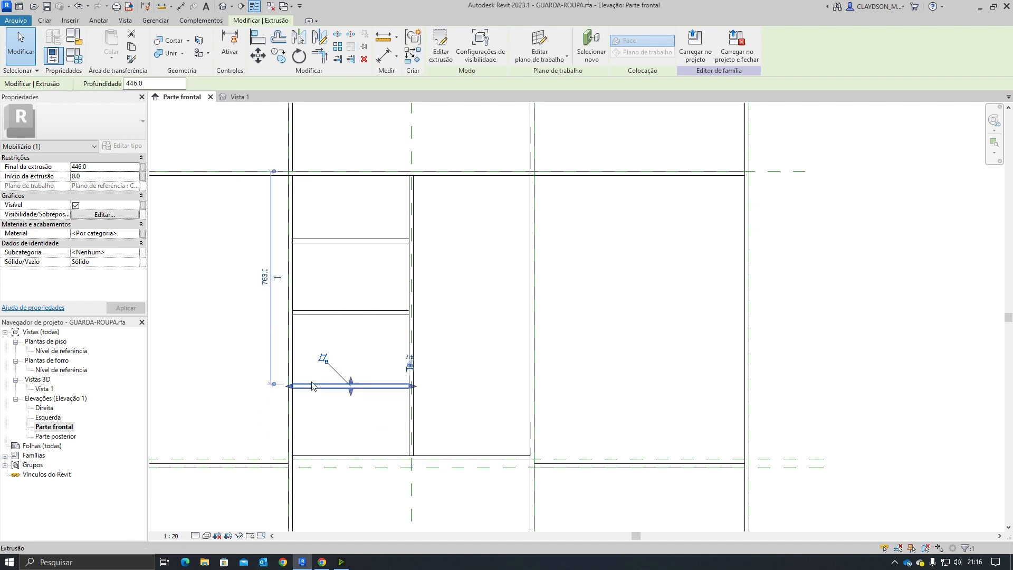
drag(304, 289, 307, 319)
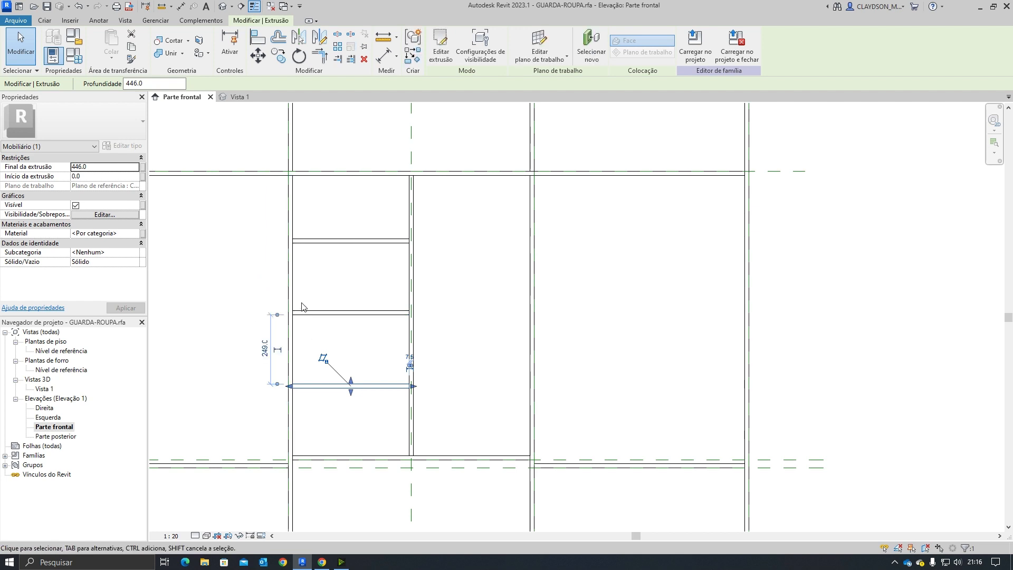
click(299, 313)
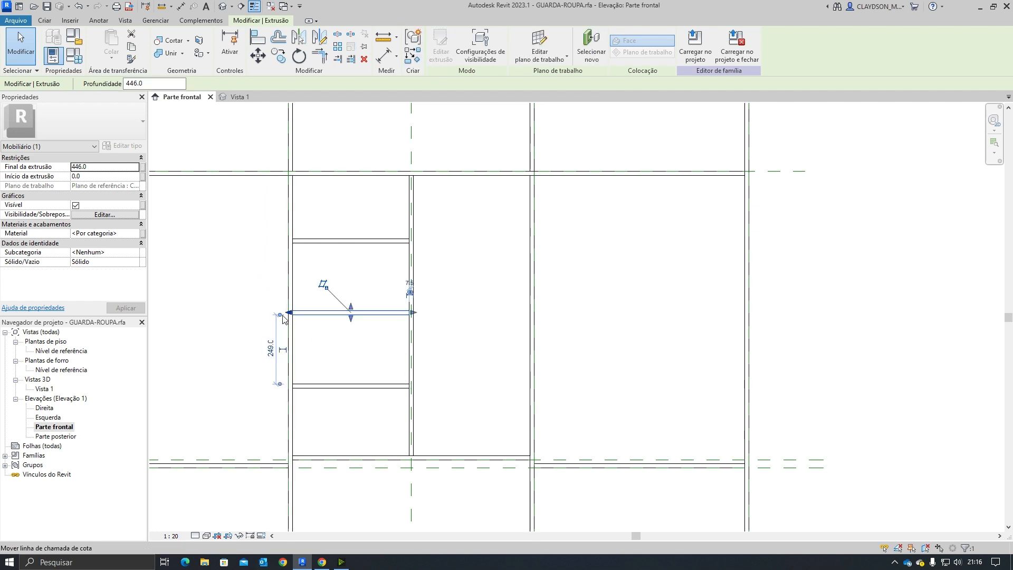
Step: Set the top shelf 242 mm below the underside of the niche's top panel
click(299, 242)
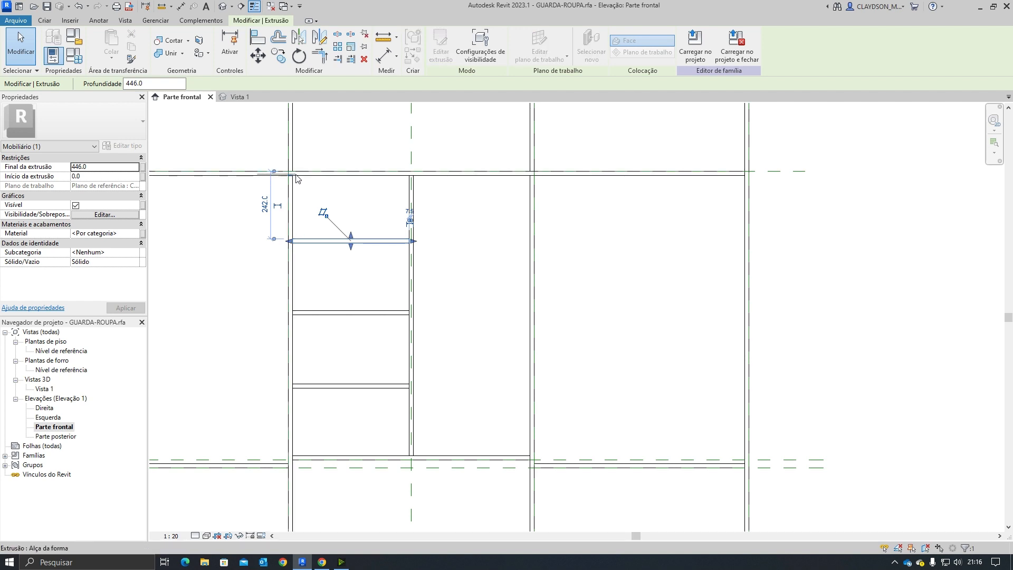
drag(279, 174, 316, 177)
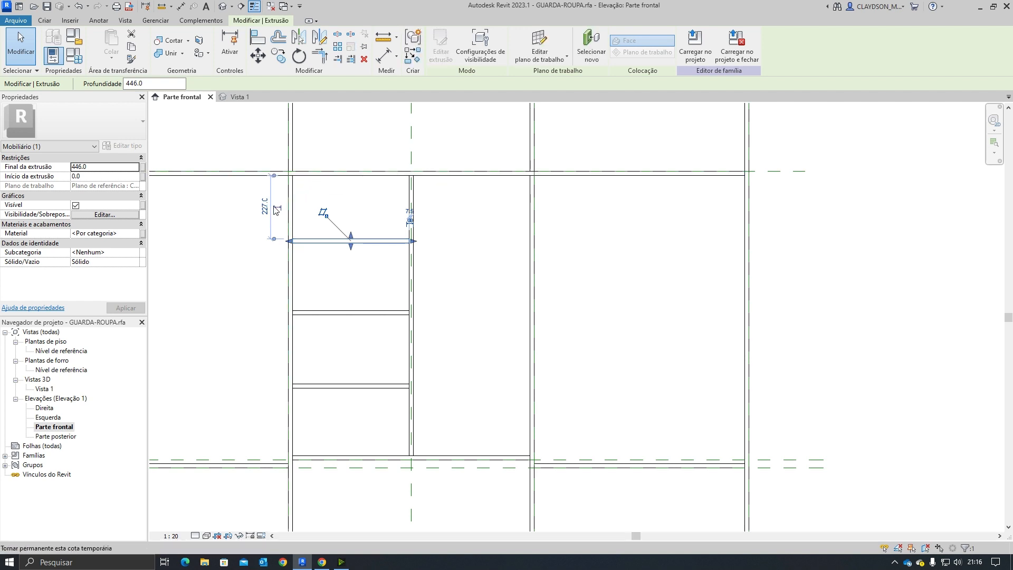
click(265, 208)
key(Return)
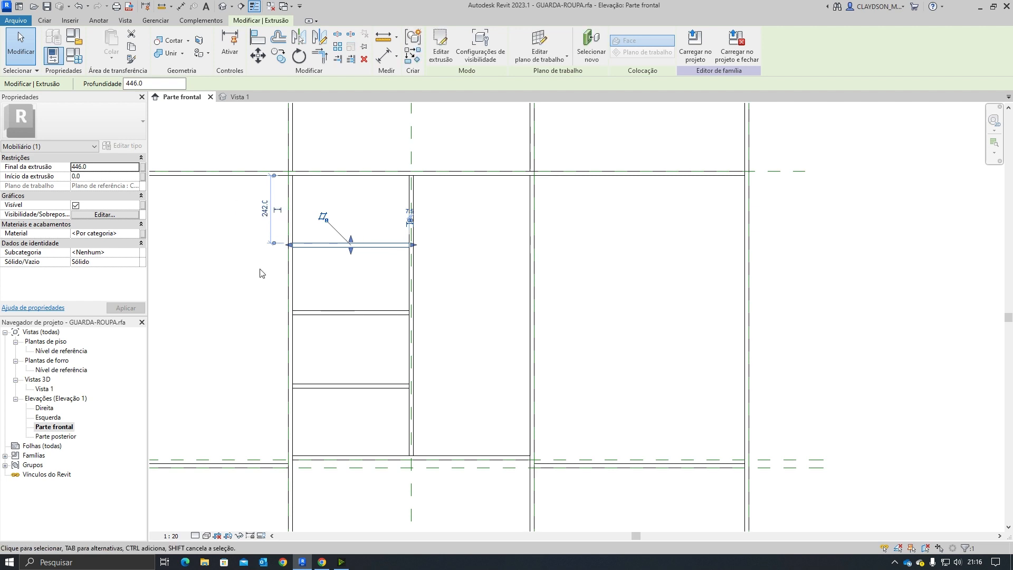
Step: Measure the second shelf from the shelf above and make that 242 mm dimension permanent
click(245, 359)
click(316, 316)
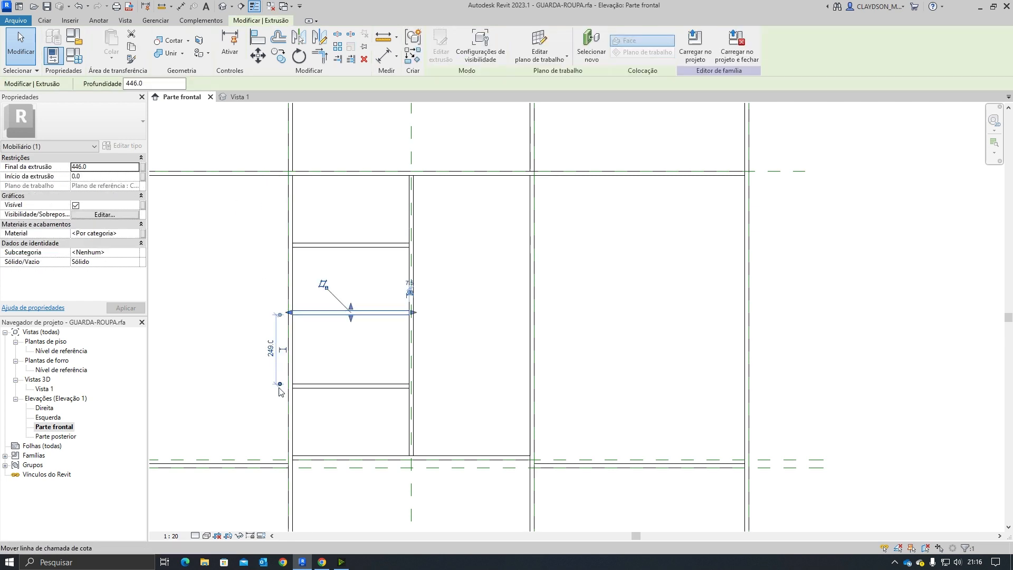
drag(297, 311, 310, 248)
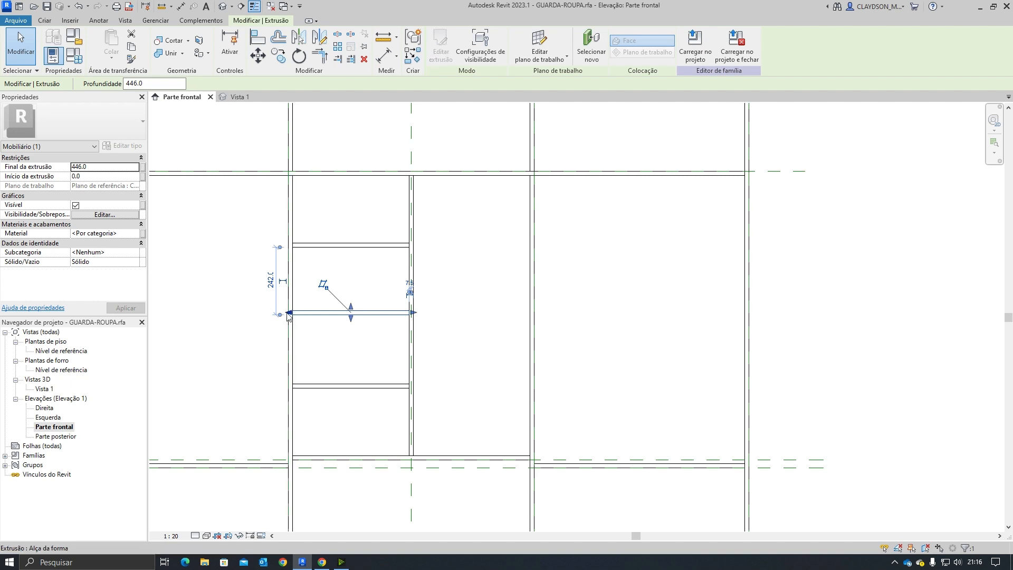
drag(289, 313, 285, 313)
scroll(294, 297, up, 5)
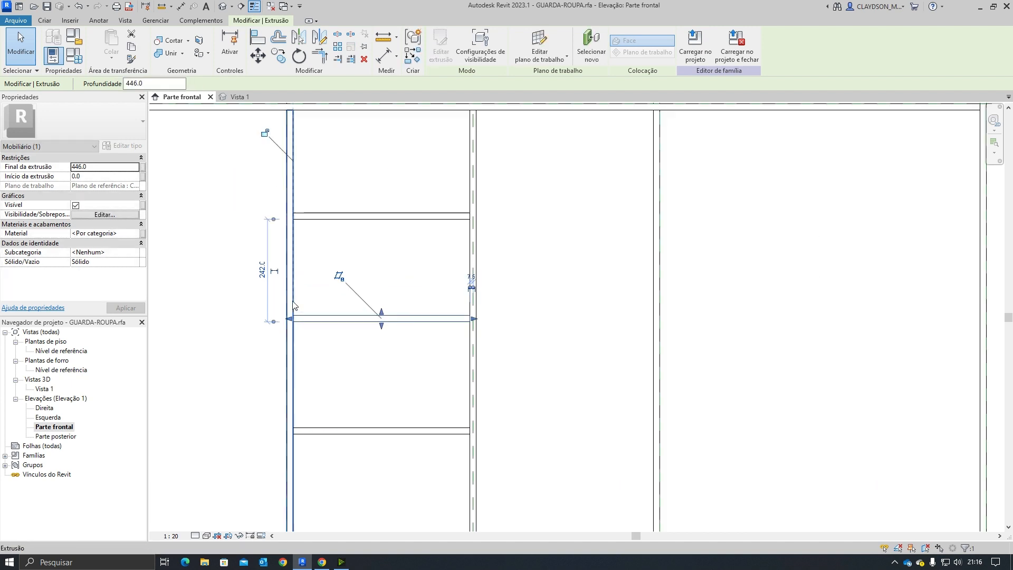
click(258, 169)
click(305, 338)
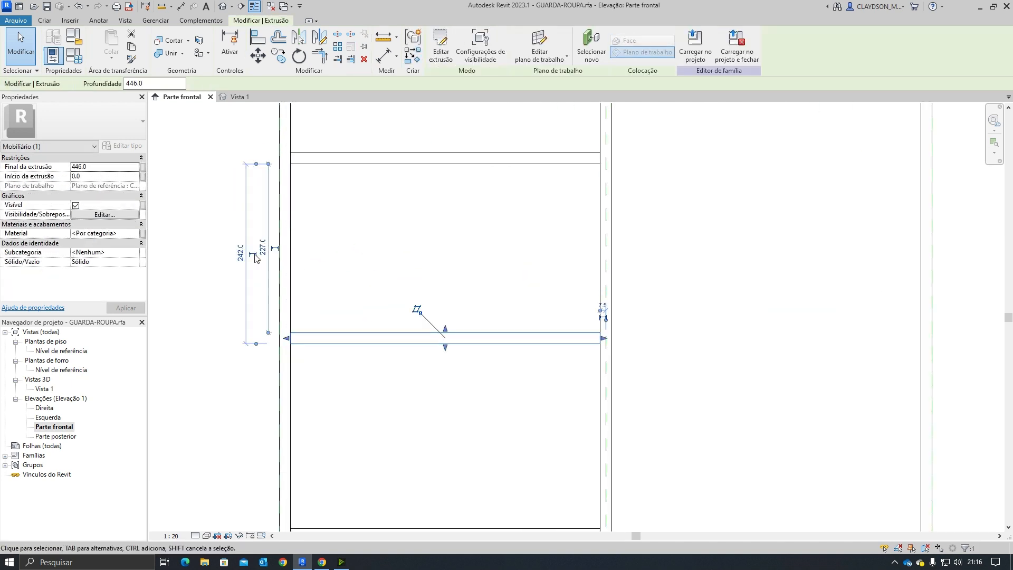
click(267, 238)
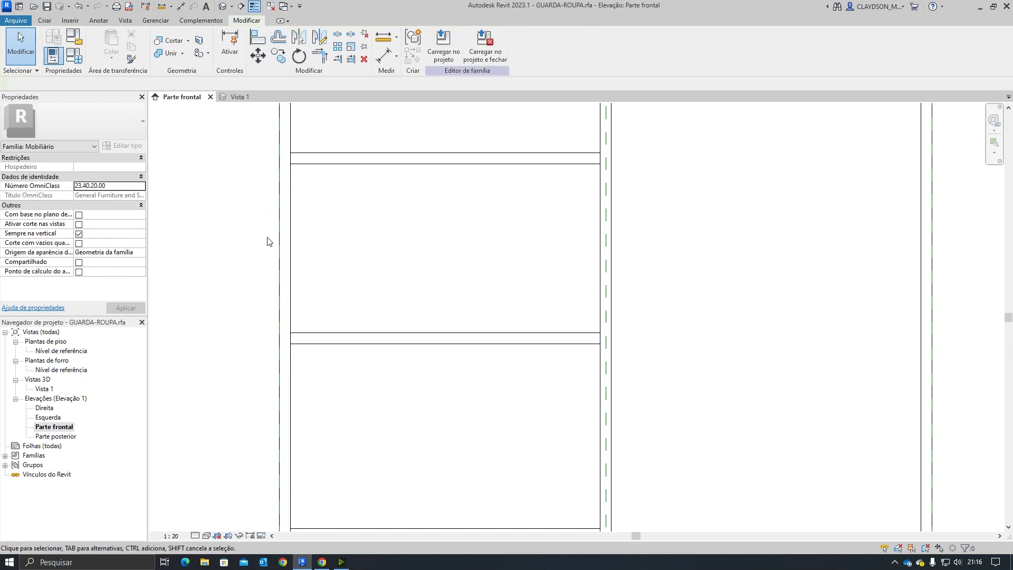
click(336, 342)
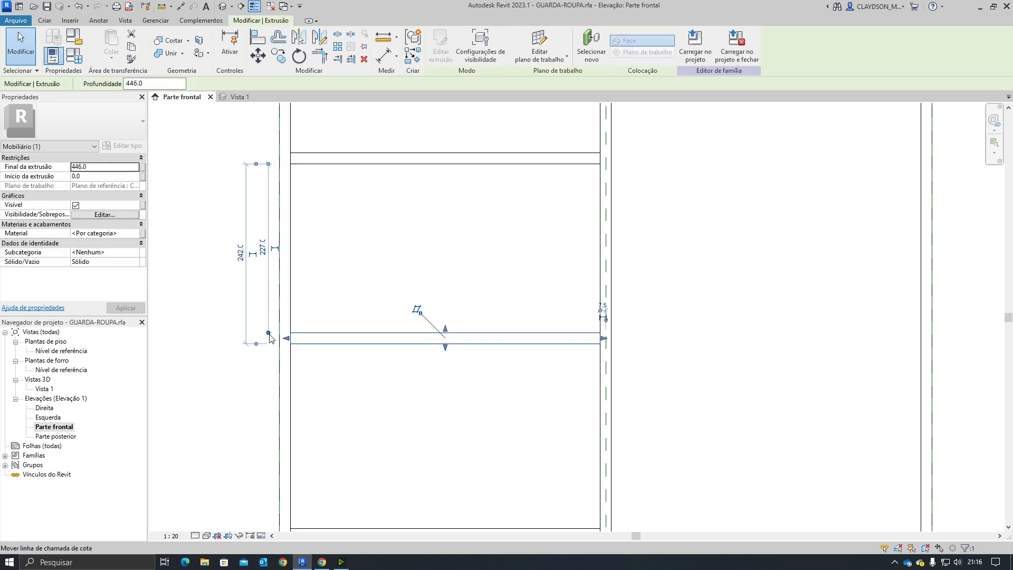
click(252, 254)
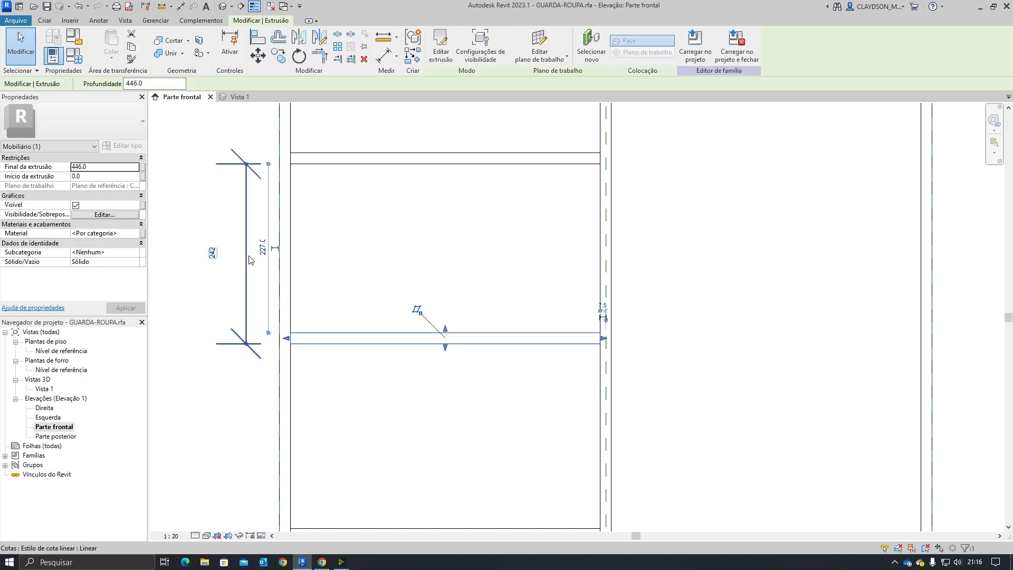
Step: Delete the 242 mm permanent dimension and reposition the second niche shelf using its temporary dimension
click(247, 293)
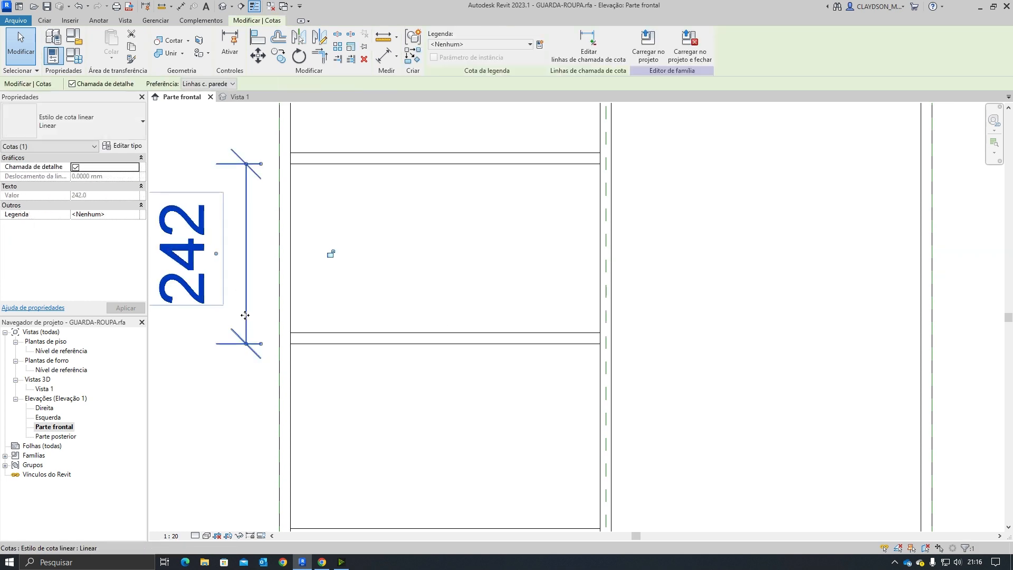
key(Delete)
click(445, 342)
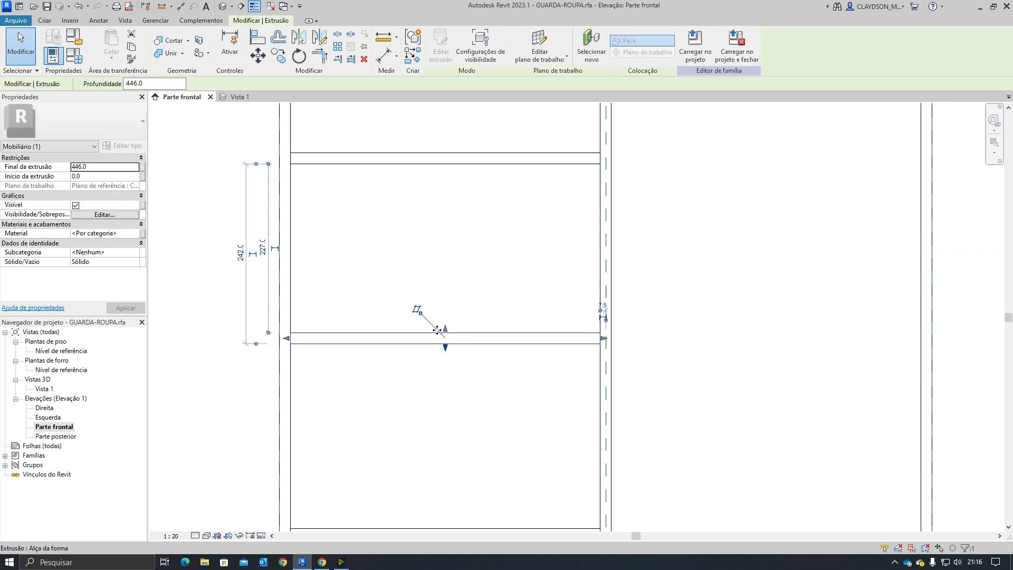
click(263, 248)
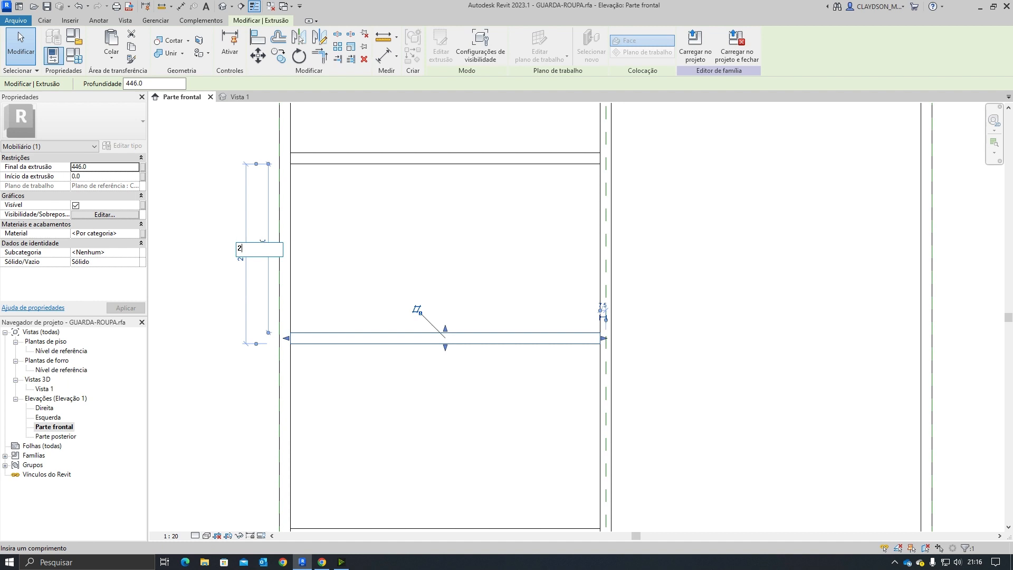
key(Return)
click(301, 387)
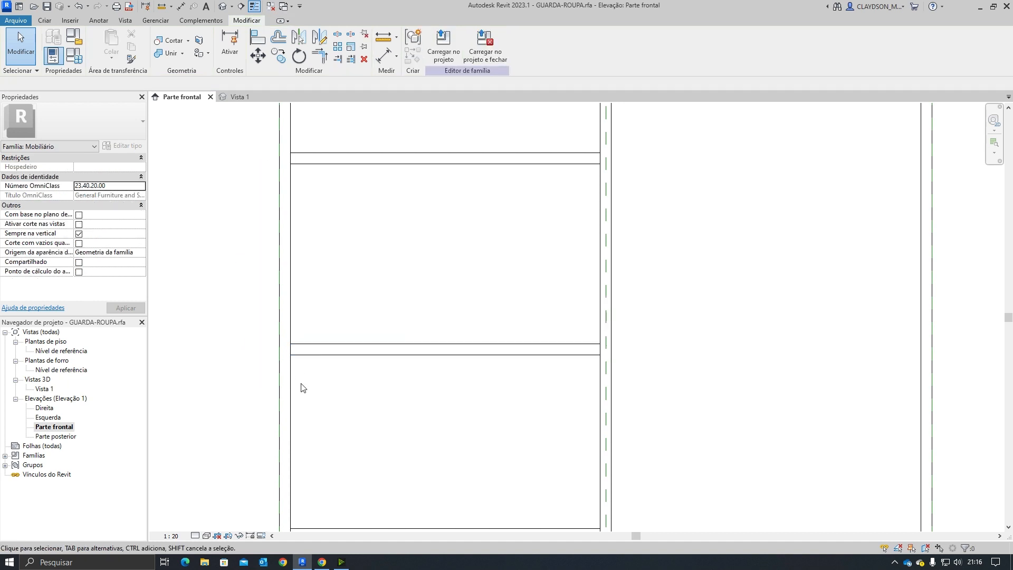
Step: Check the spacing of the lower niche shelves from their neighbouring shelves using their temporary dimensions
click(342, 340)
scroll(341, 383, down, 2)
middle_drag(339, 384, 340, 325)
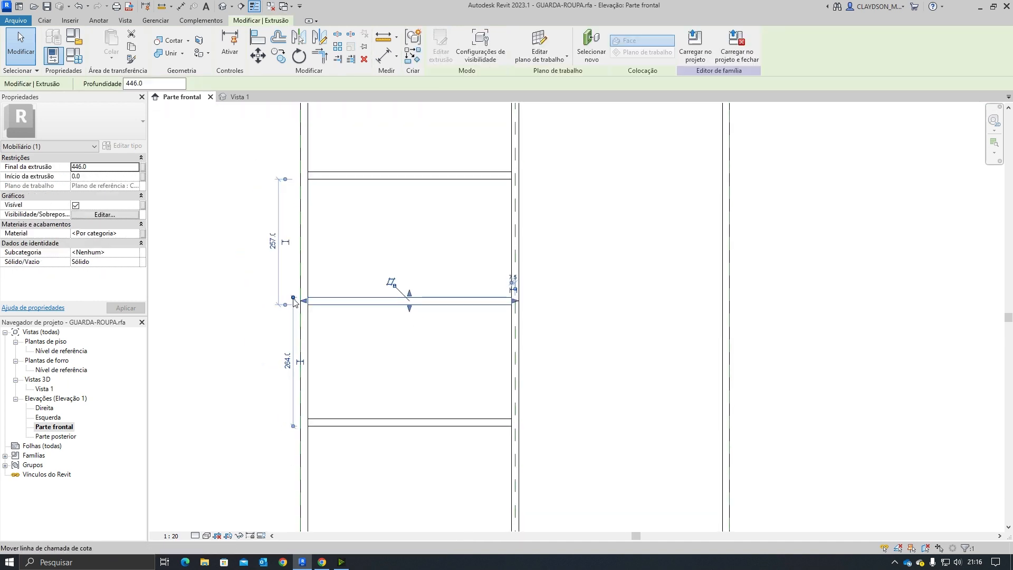
click(318, 308)
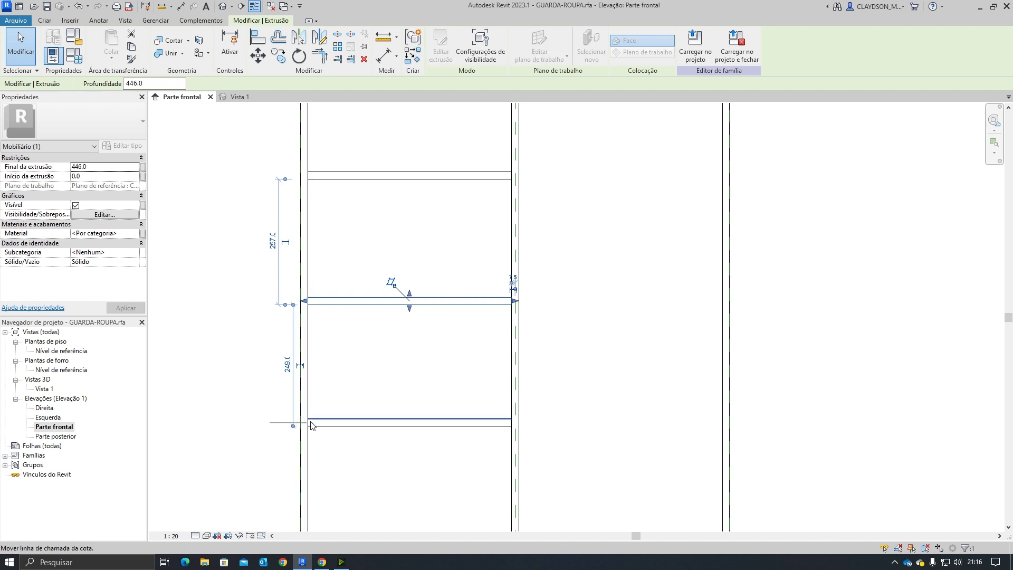
click(339, 459)
click(353, 429)
middle_drag(353, 430, 288, 276)
click(339, 474)
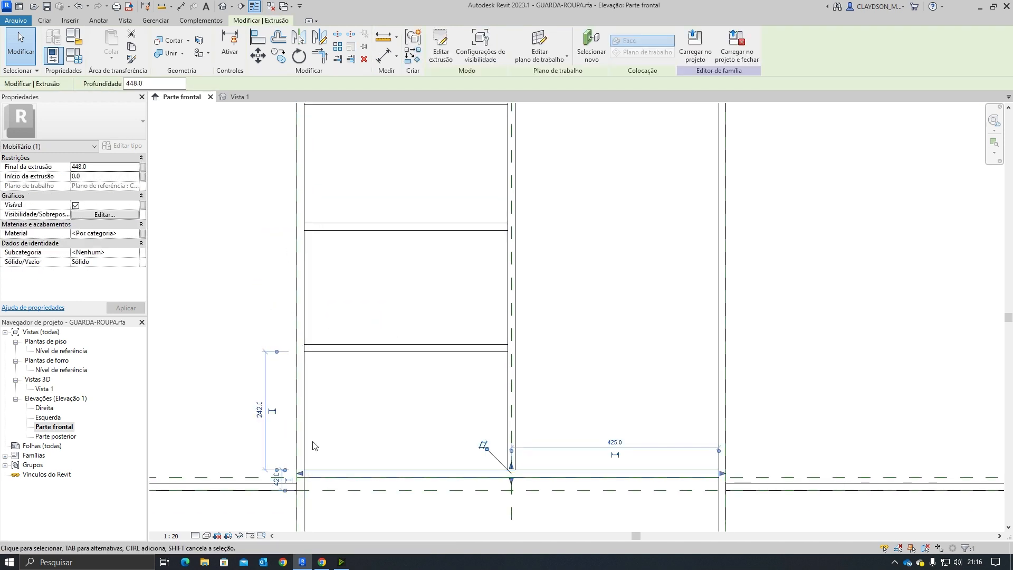
scroll(343, 417, down, 2)
click(360, 305)
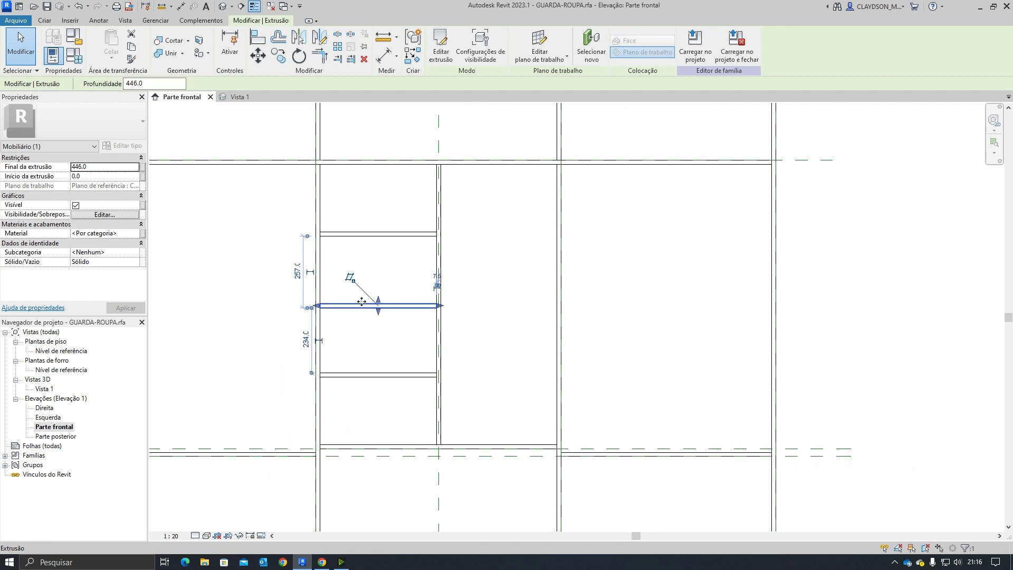
scroll(330, 250, up, 2)
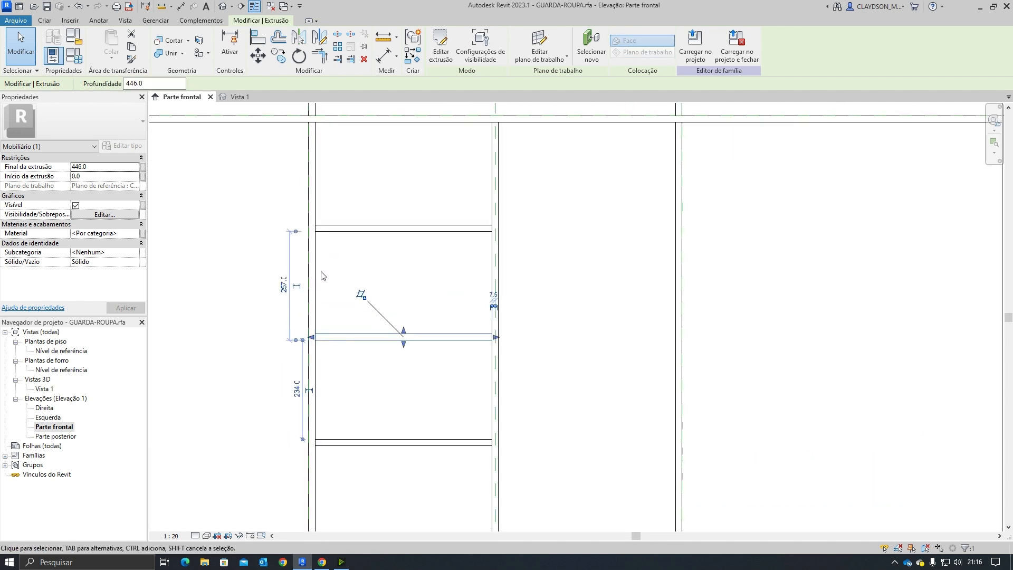
drag(324, 345, 324, 342)
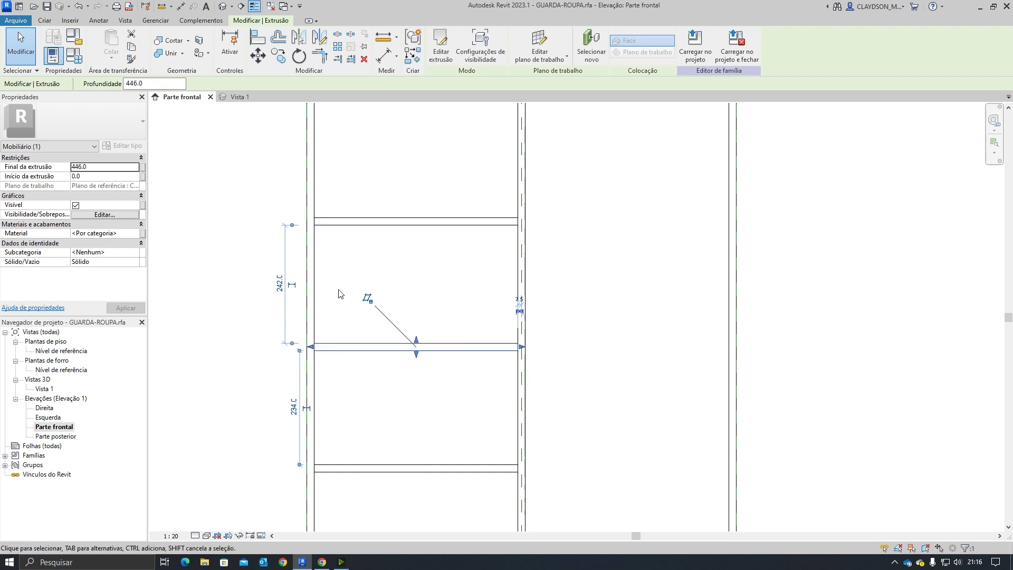
click(339, 230)
middle_drag(343, 266, 315, 304)
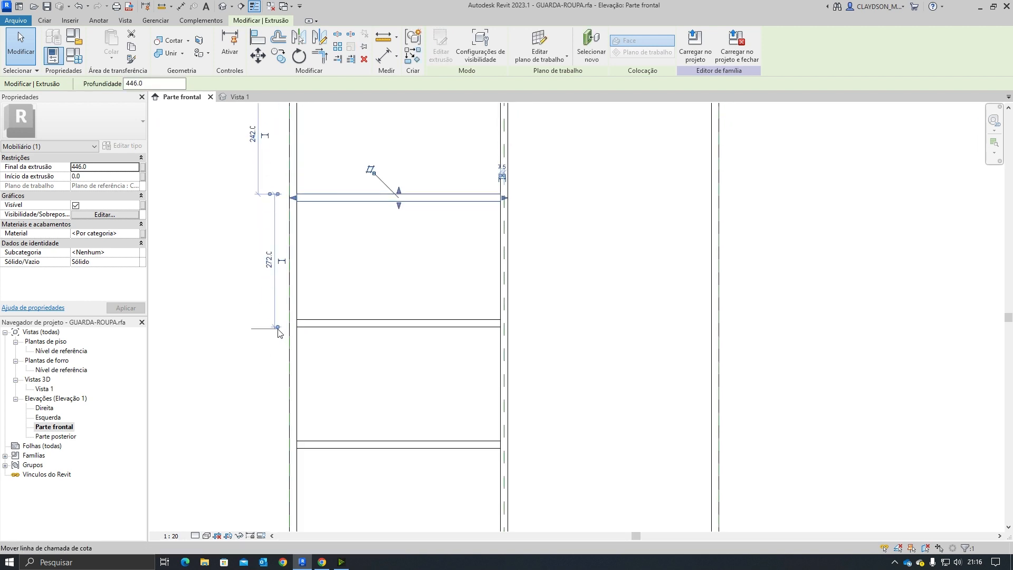
drag(278, 327, 278, 320)
click(405, 387)
Step: Mirror the three lower niche shelves about the central divider's axis into the right half of the niche
scroll(404, 388, down, 3)
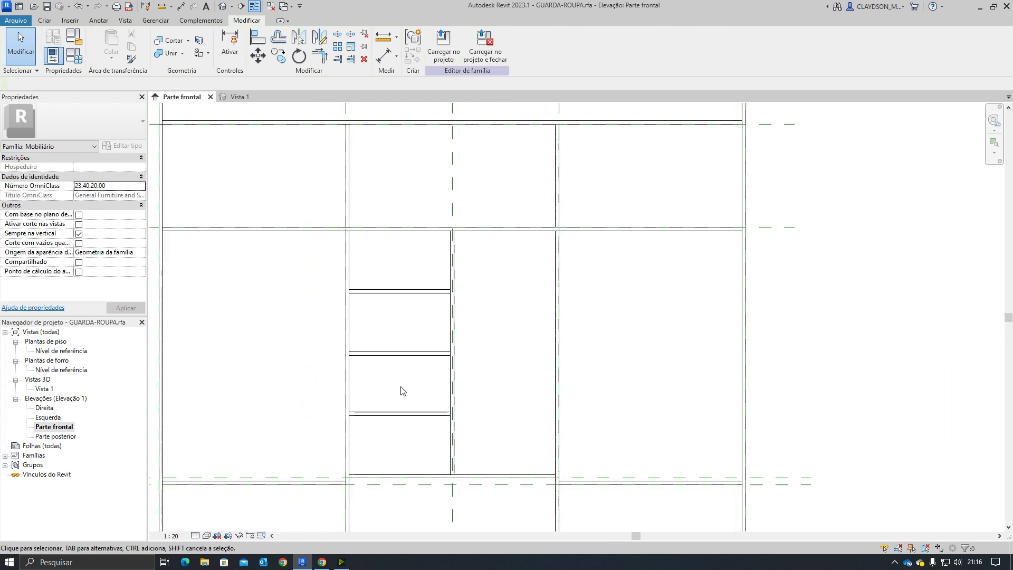
middle_drag(387, 426, 389, 390)
drag(399, 410, 386, 243)
middle_drag(515, 353, 491, 337)
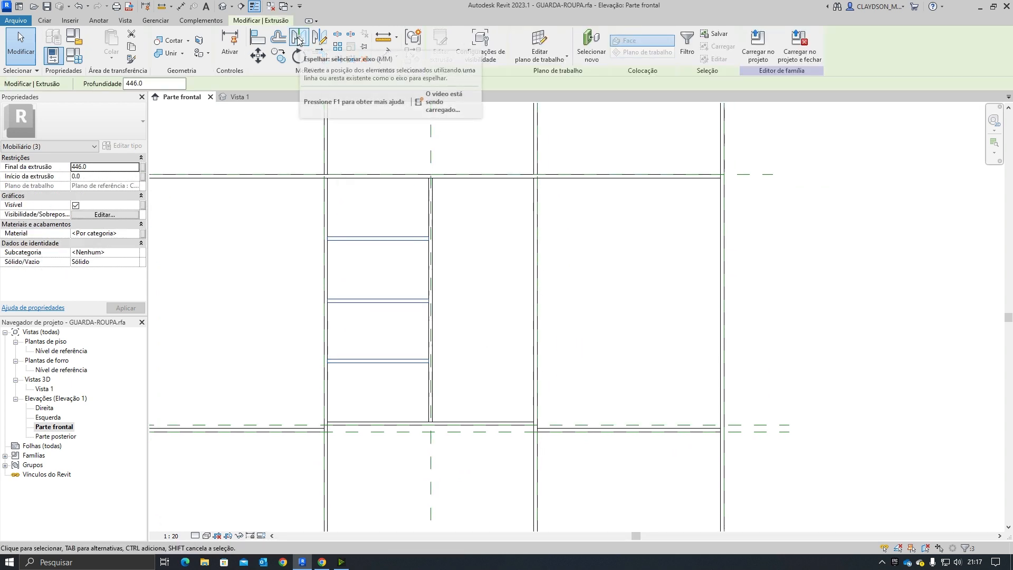
click(298, 40)
click(430, 159)
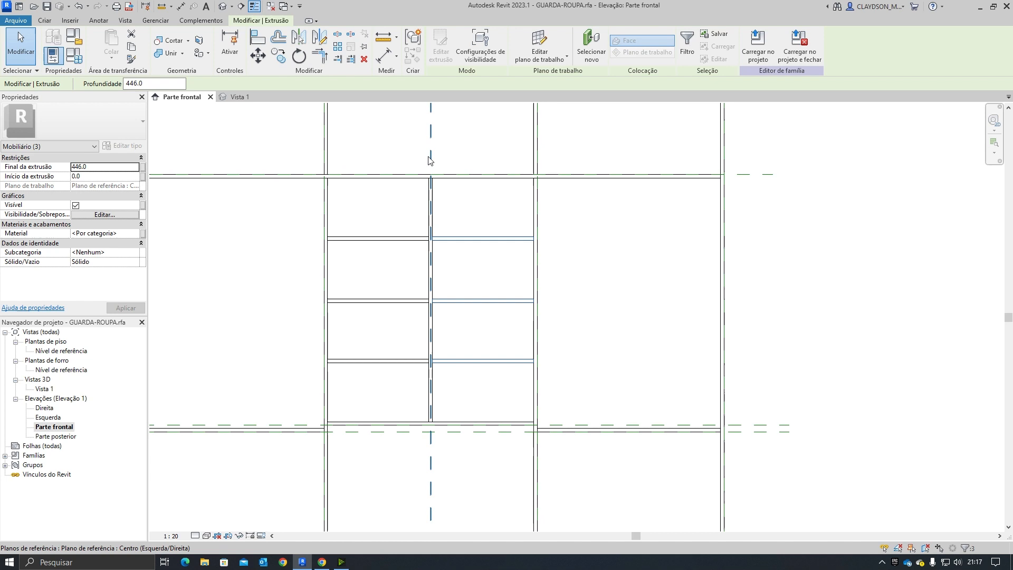
click(626, 382)
Step: Inspect the wardrobe's shelves and dividers in the 3D view
scroll(587, 352, down, 4)
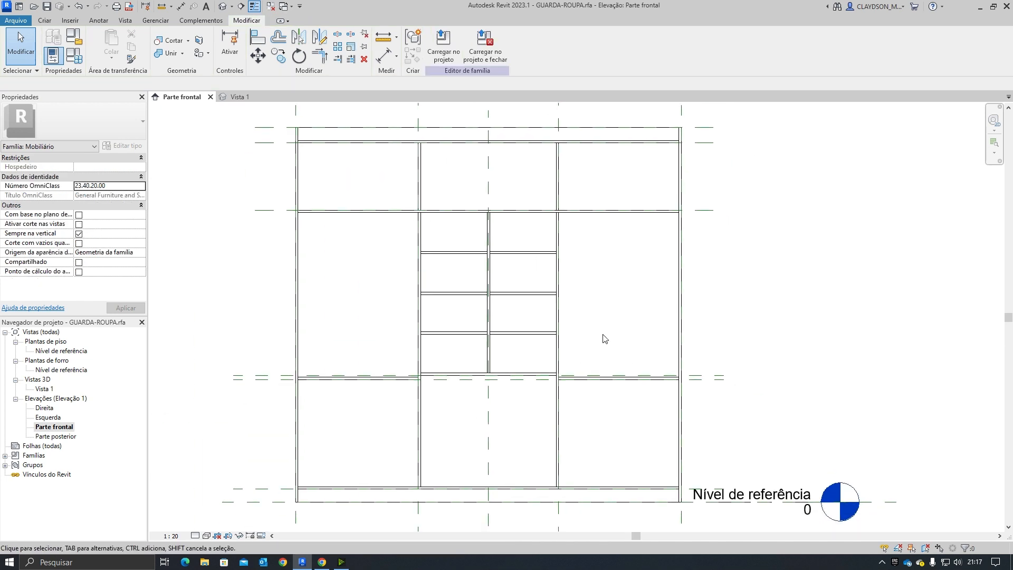
scroll(598, 337, up, 3)
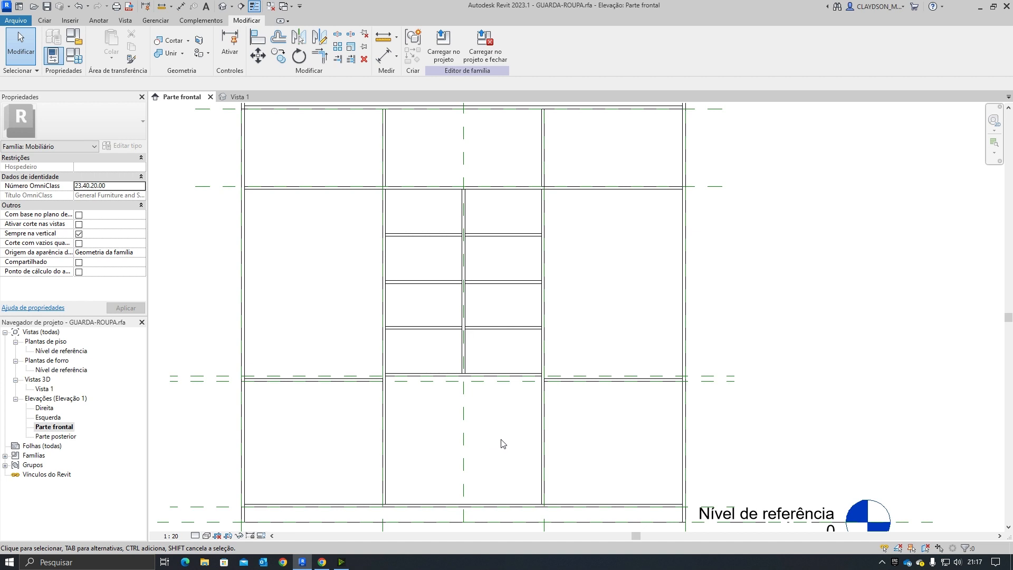
key(ctrl+Tab)
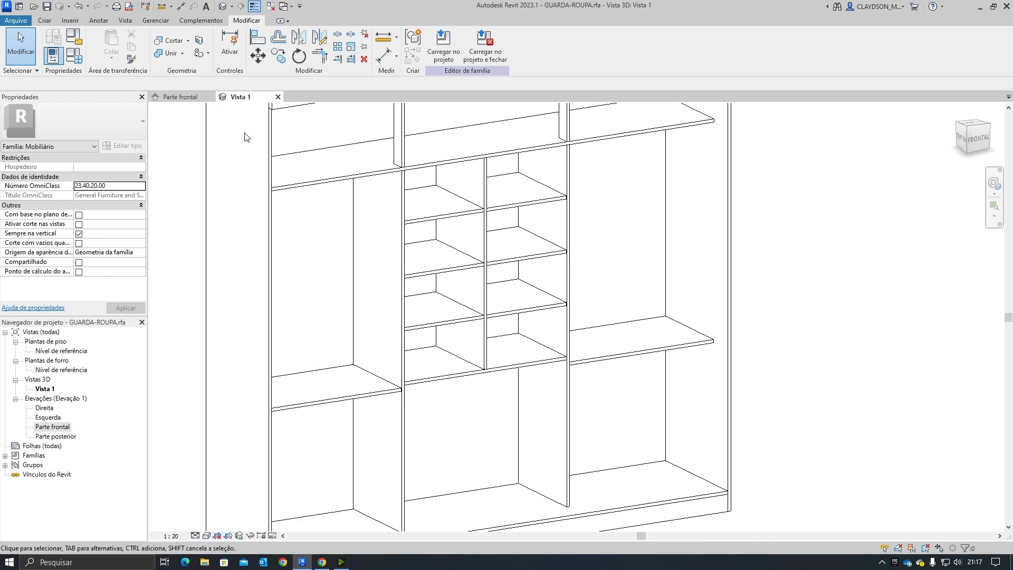
scroll(592, 409, down, 1)
shift+middle_drag(654, 435, 504, 430)
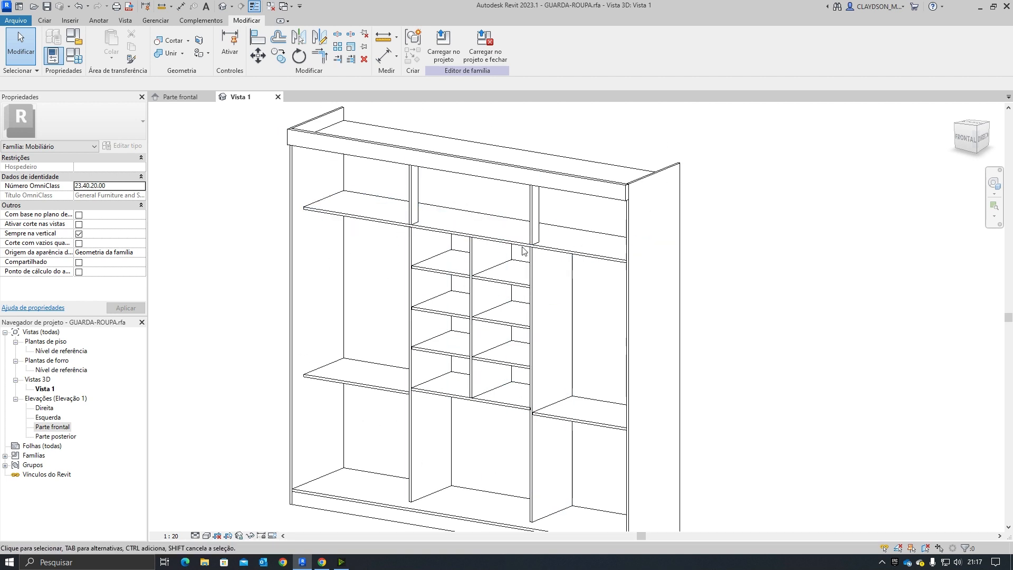
middle_drag(417, 425, 420, 366)
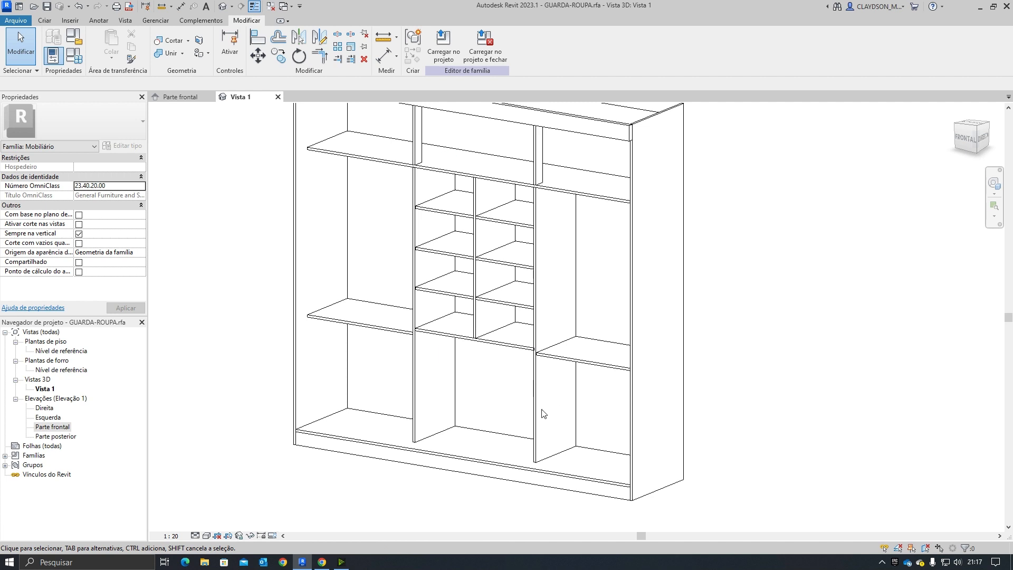
shift+middle_drag(544, 414, 458, 440)
scroll(458, 419, down, 1)
scroll(487, 428, up, 1)
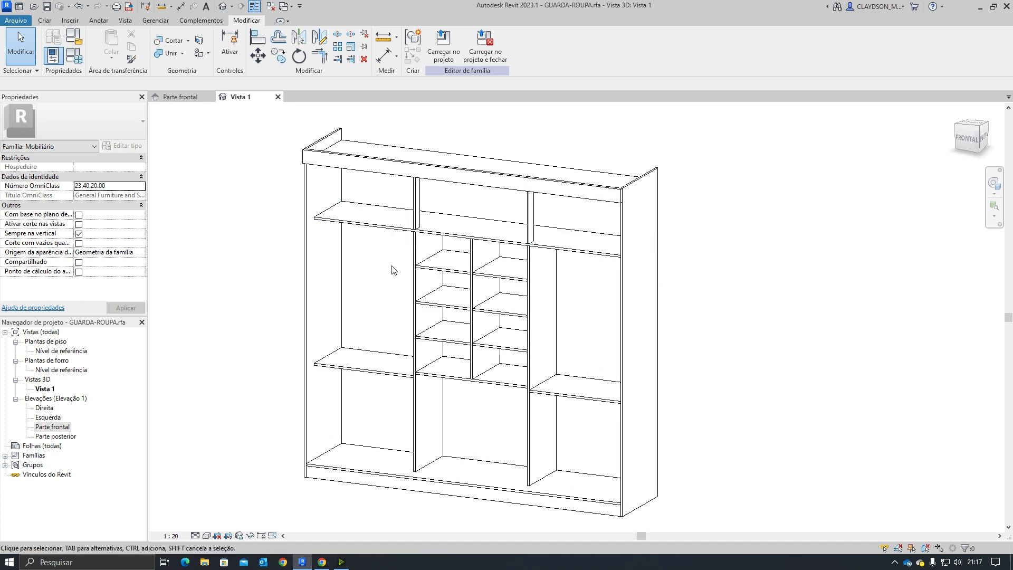
Step: Show the work plane and set it on the upper shelf in the 3D view
key(w)
key(p)
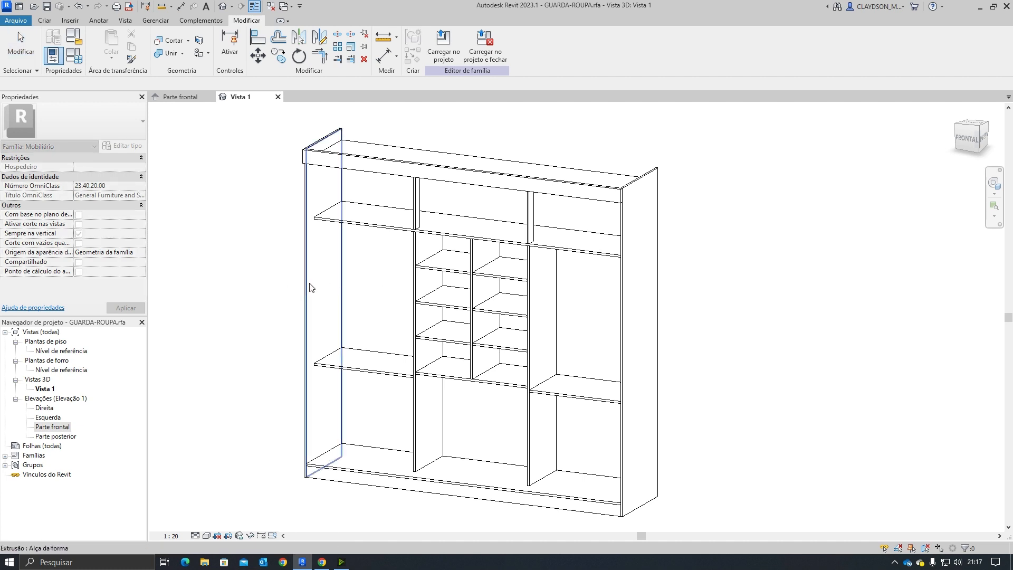
click(311, 287)
click(45, 21)
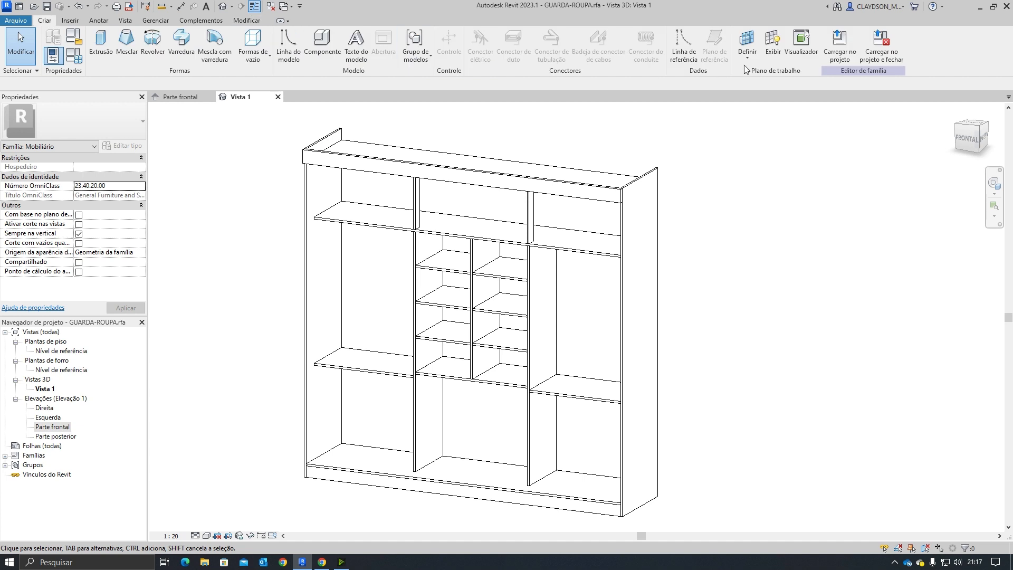
click(773, 45)
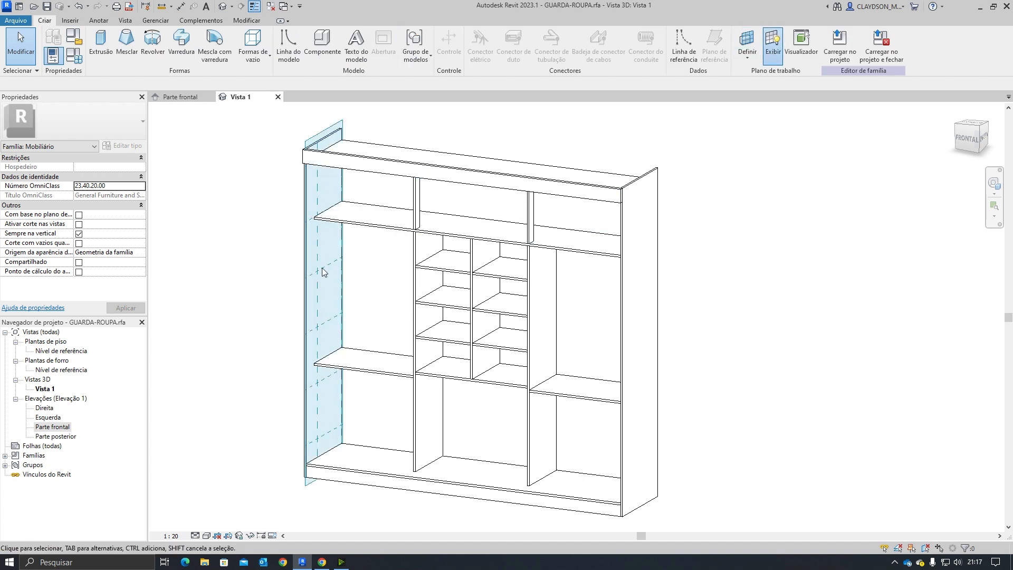
key(o)
key(s)
key(p)
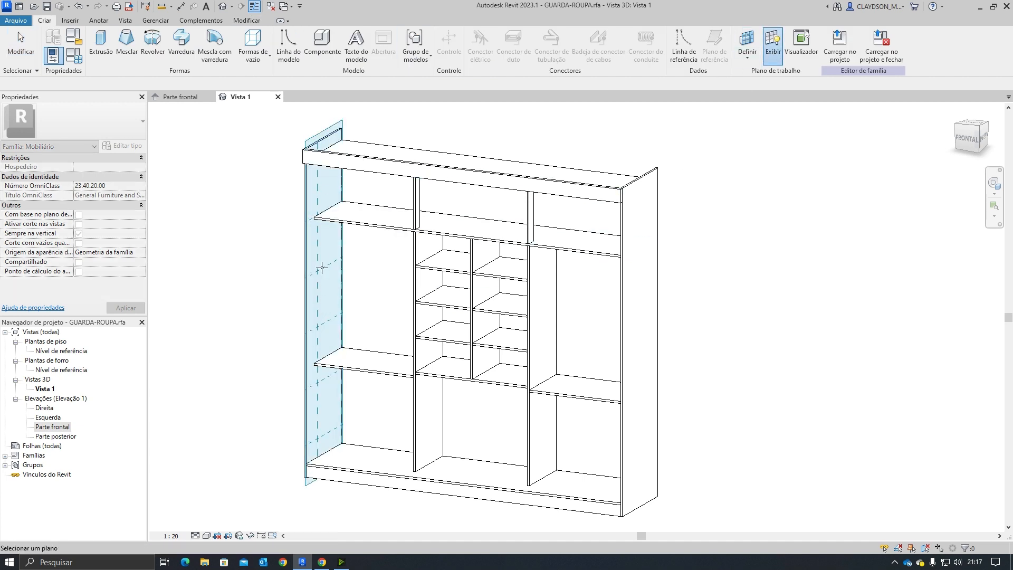
click(343, 214)
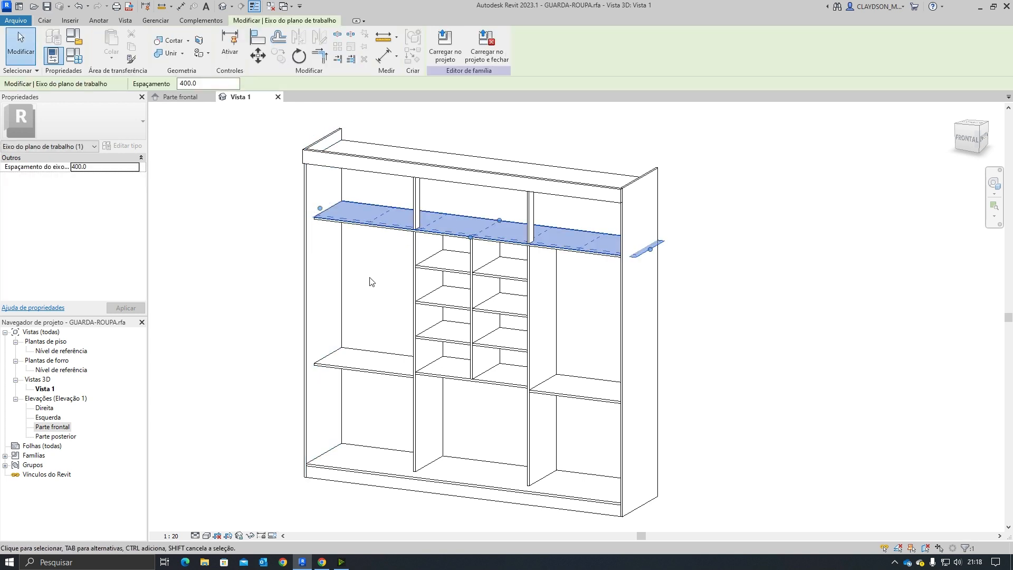
key(Escape)
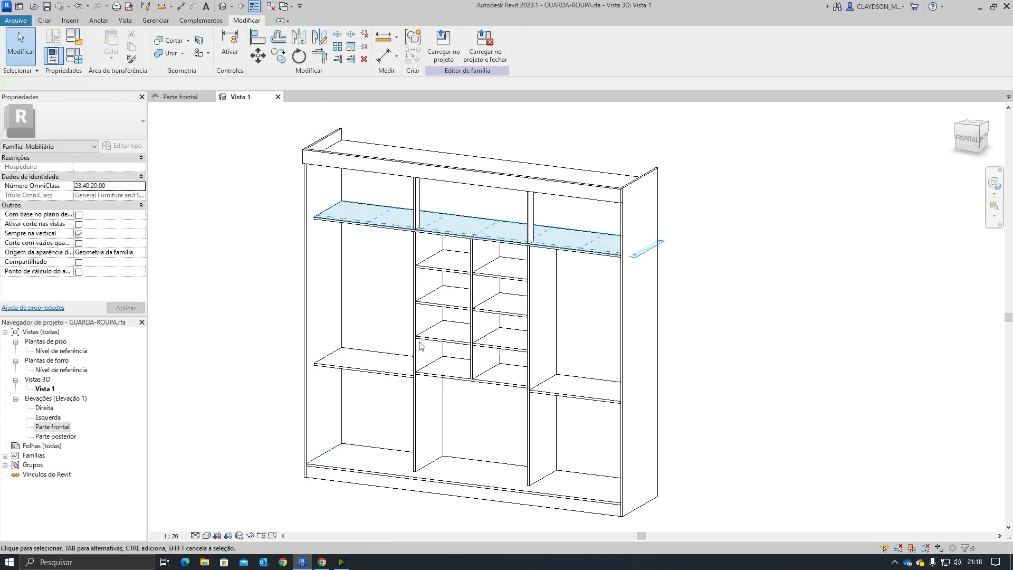
Step: Return to the front elevation and examine the whole wardrobe layout
click(184, 97)
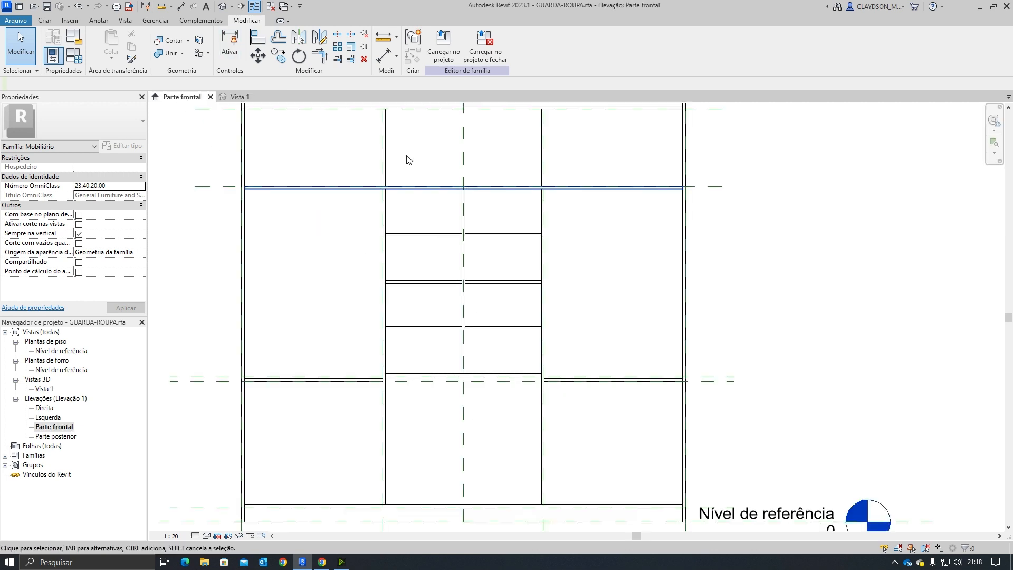
middle_drag(412, 420, 414, 421)
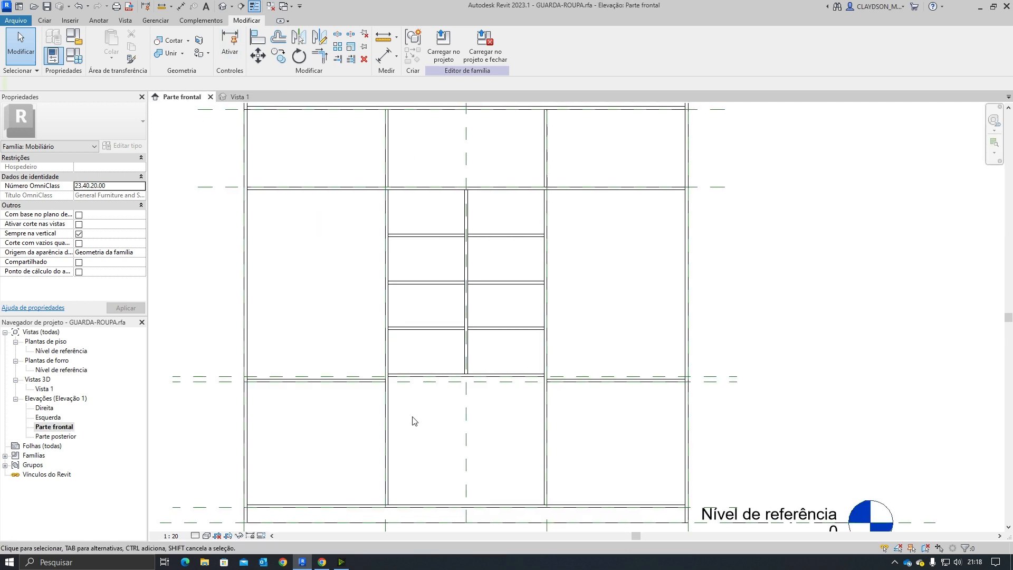
middle_click(417, 445)
middle_click(417, 445)
scroll(530, 359, up, 2)
middle_drag(536, 366, 509, 407)
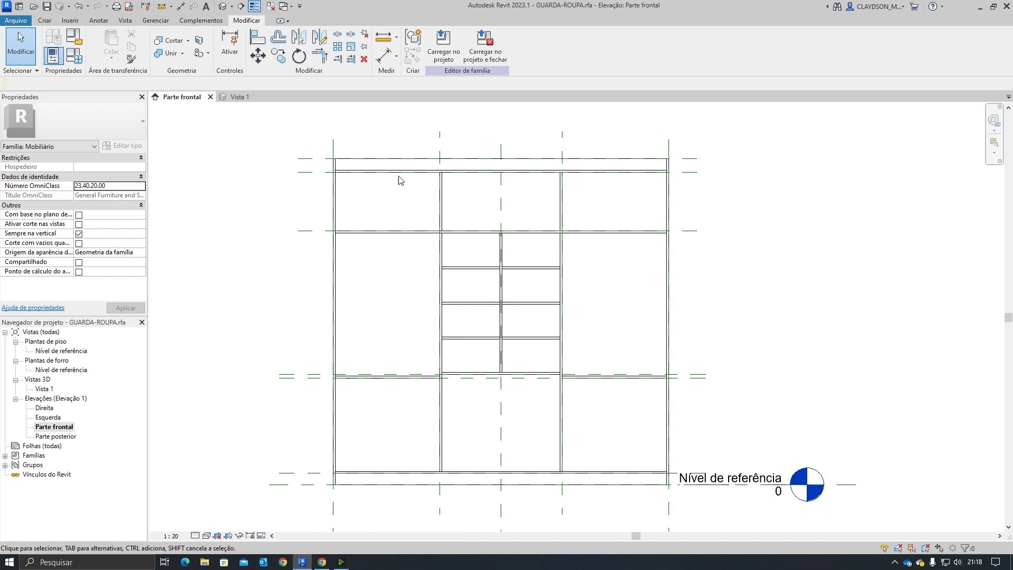
middle_drag(468, 357, 438, 358)
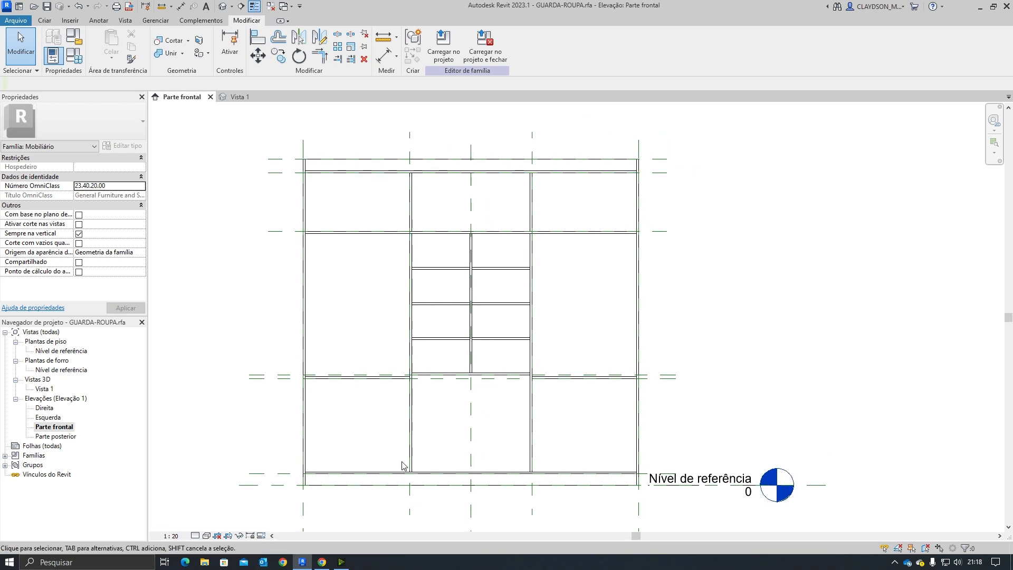
scroll(491, 451, up, 1)
scroll(498, 436, down, 1)
mouse_move(497, 434)
middle_down()
mouse_move(473, 442)
mouse_move(491, 454)
middle_up()
scroll(472, 442, up, 1)
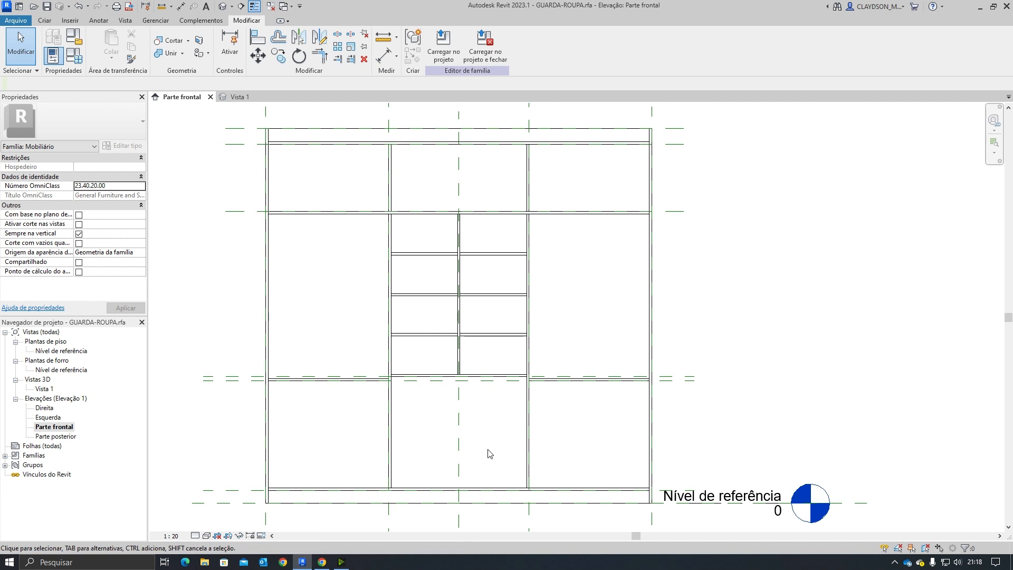